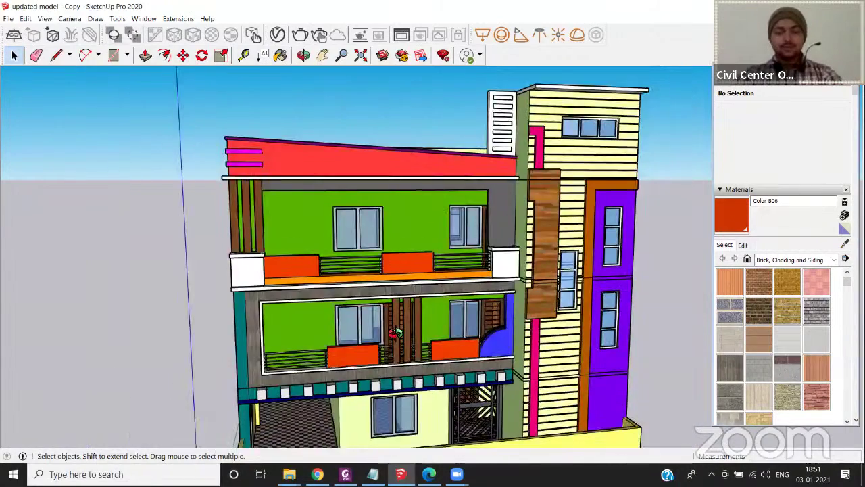
# Examine the front elevation of the house, including its balconies, windows and stair tower, close up and as a whole.
pyautogui.moveTo(365, 352); pyautogui.dragTo(427, 341, button='middle')
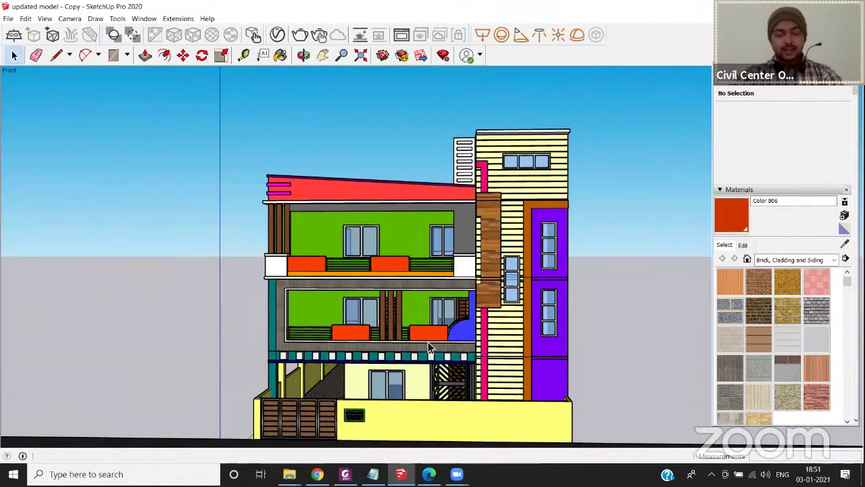
pyautogui.moveTo(383, 316); pyautogui.dragTo(367, 251, button='middle')
pyautogui.scroll(4, 350, 199)
pyautogui.scroll(2, 315, 203)
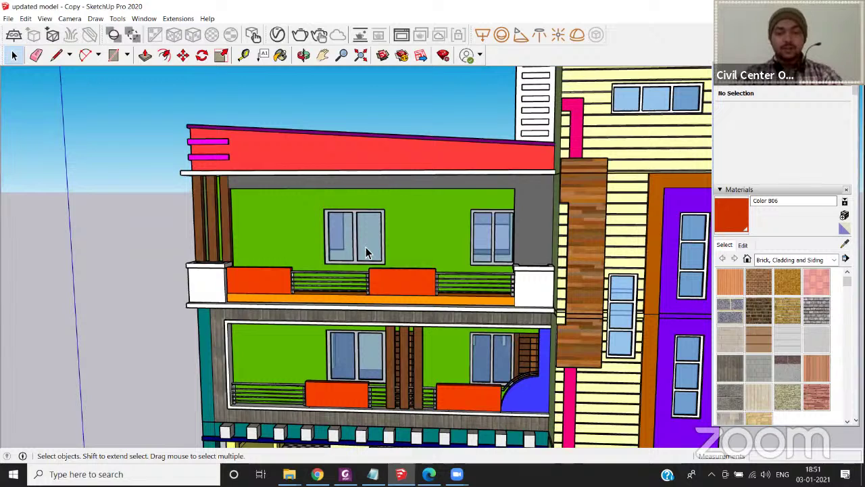
pyautogui.scroll(-5, 389, 247)
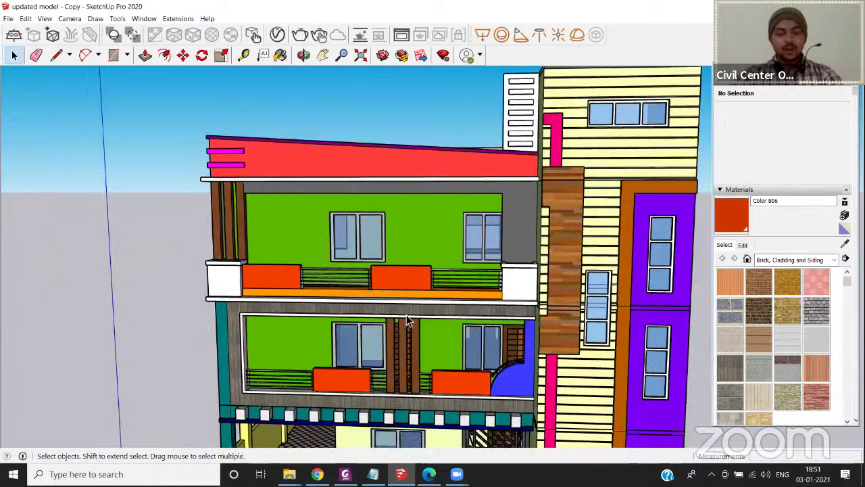
pyautogui.moveTo(386, 257)
pyautogui.mouseDown(button='middle')
pyautogui.moveTo(365, 270)
pyautogui.moveTo(360, 263)
pyautogui.mouseUp(button='middle')
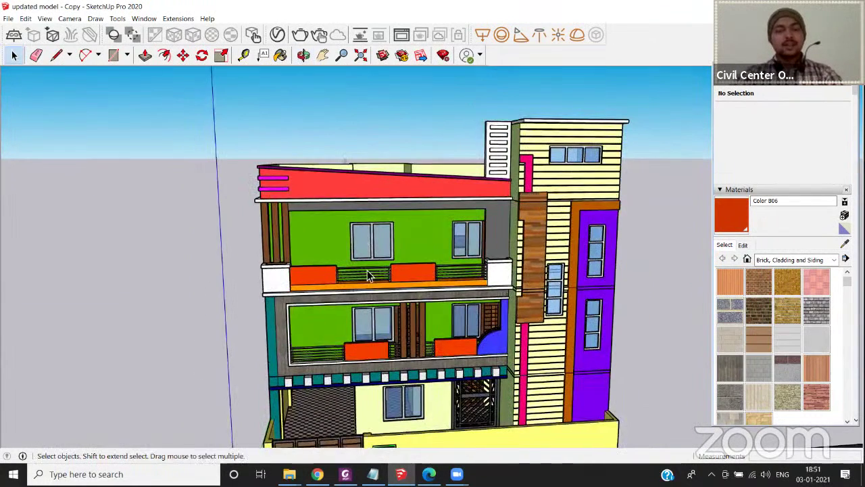
pyautogui.moveTo(375, 292)
pyautogui.mouseDown(button='middle')
pyautogui.moveTo(332, 149)
pyautogui.moveTo(366, 96)
pyautogui.mouseUp(button='middle')
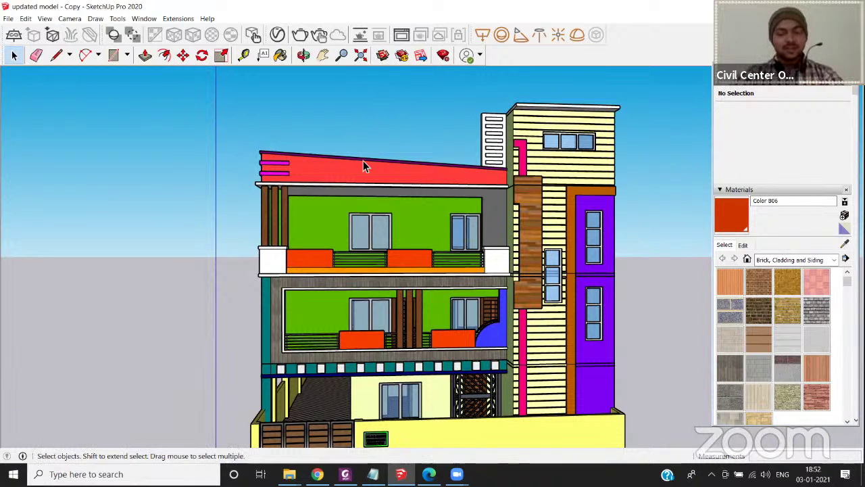
pyautogui.scroll(-5, 363, 160)
pyautogui.moveTo(379, 223); pyautogui.dragTo(433, 243, button='middle')
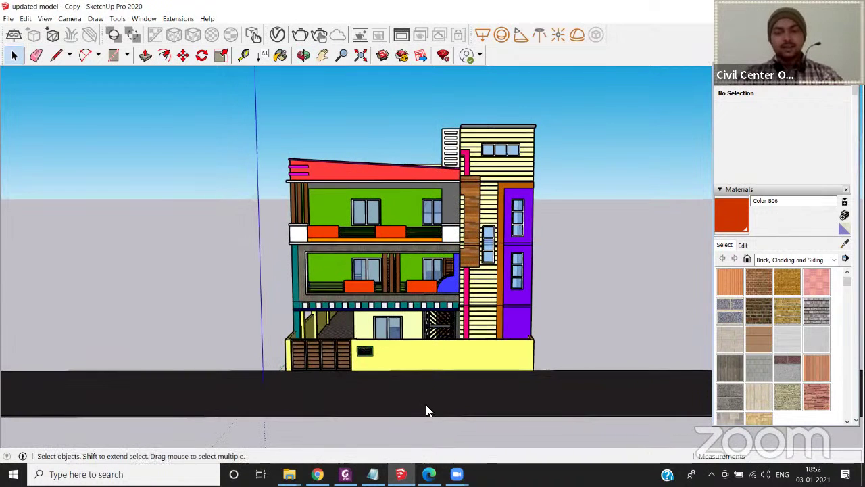
# Switch to the YouTube live stream in Chrome, pause its playback and post "Hello Viewers" in the live chat.
pyautogui.click(317, 473)
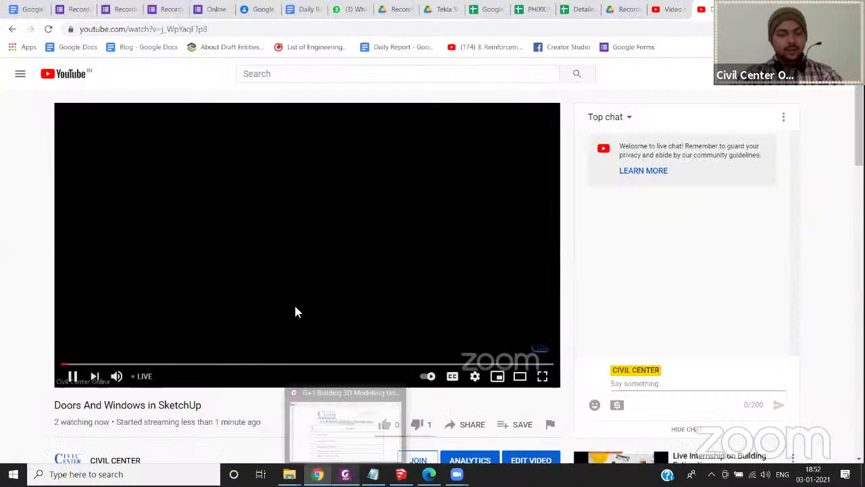
pyautogui.click(73, 376)
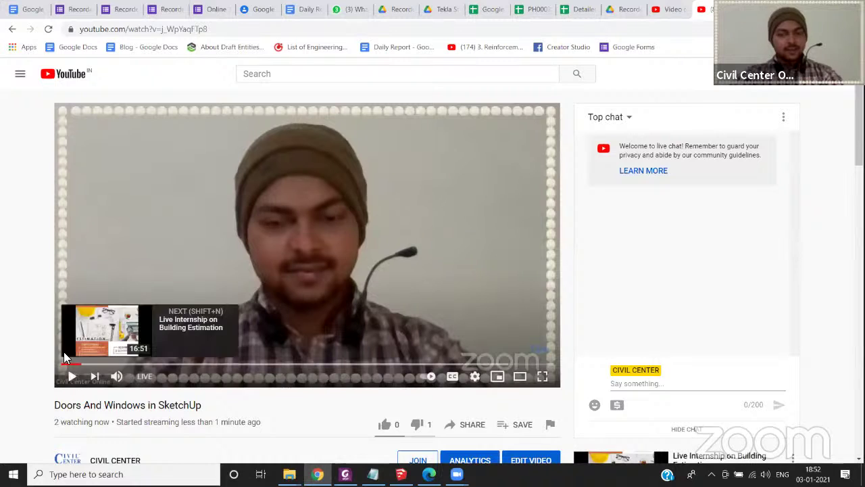
pyautogui.click(633, 384)
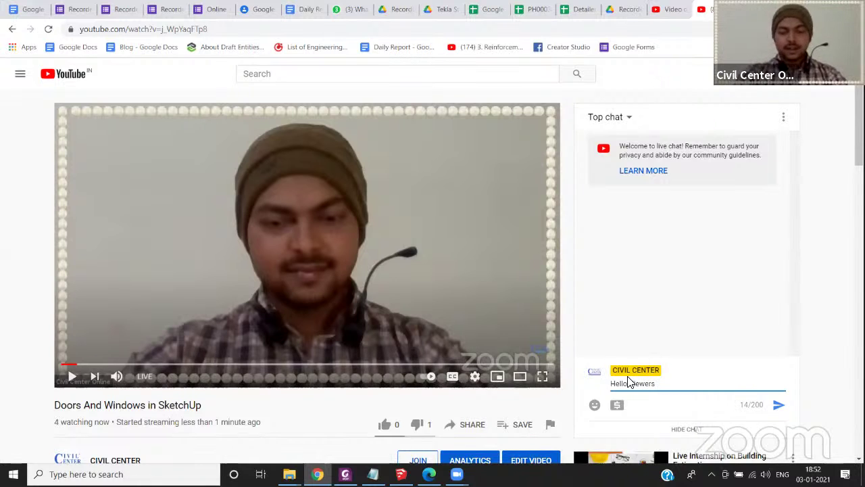
pyautogui.press('Return')
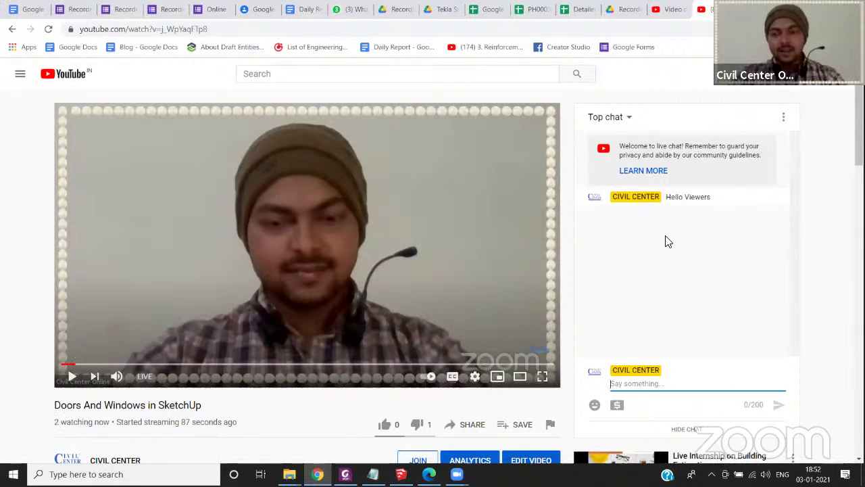
pyautogui.scroll(-5, 473, 297)
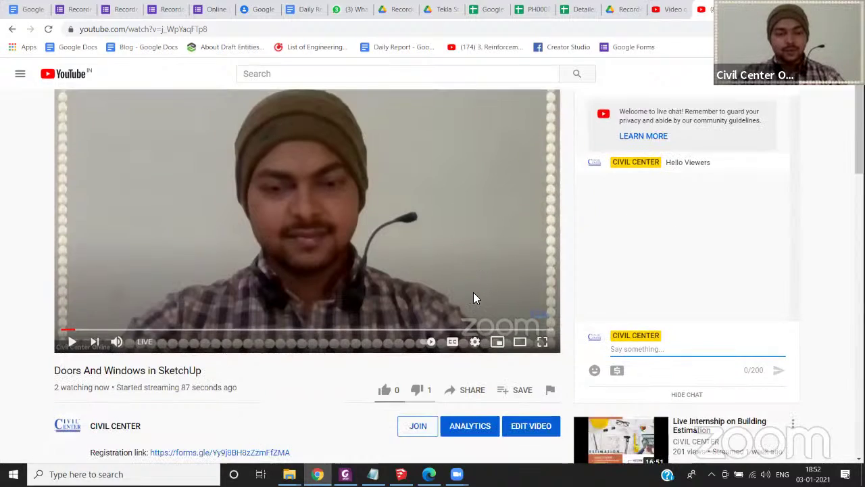
pyautogui.scroll(2, 556, 350)
pyautogui.scroll(2, 551, 355)
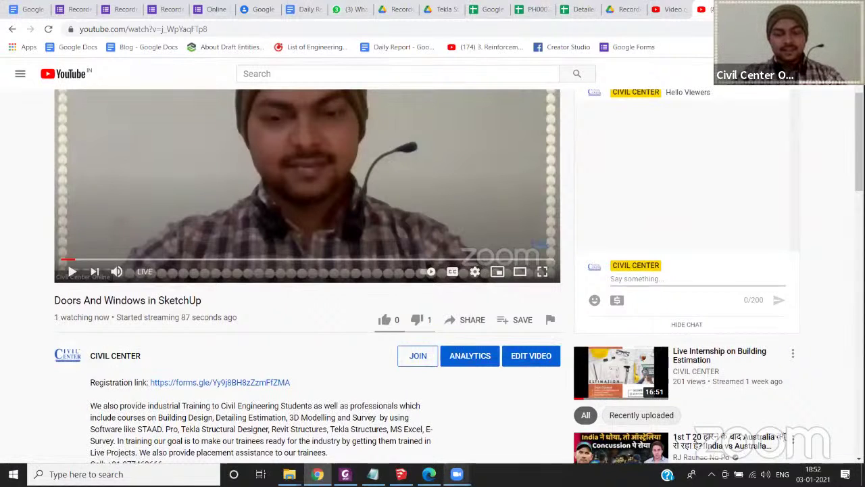
pyautogui.moveTo(457, 474)
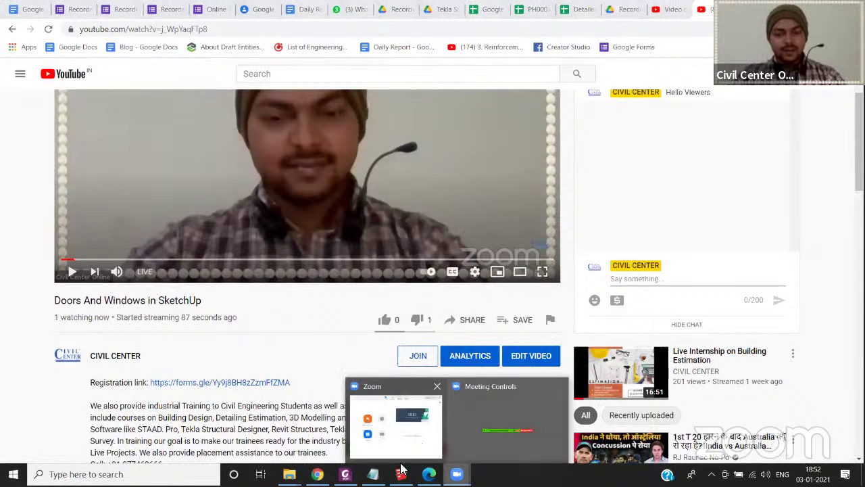
# Switch back to SketchUp and examine the house from its front corner round to the side wall with empty openings.
pyautogui.hotkey('alt', 'Tab')
pyautogui.moveTo(422, 335)
pyautogui.mouseDown(button='middle')
pyautogui.moveTo(436, 349)
pyautogui.moveTo(505, 355)
pyautogui.moveTo(262, 340)
pyautogui.moveTo(444, 359)
pyautogui.mouseUp(button='middle')
pyautogui.moveTo(417, 224); pyautogui.dragTo(470, 235, button='middle')
pyautogui.scroll(1, 414, 223)
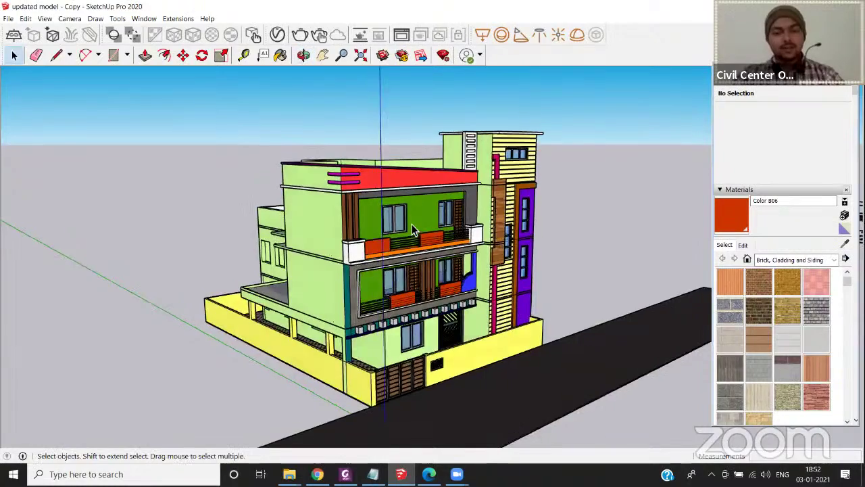
pyautogui.scroll(2, 405, 225)
pyautogui.scroll(1, 395, 233)
pyautogui.scroll(1, 226, 294)
pyautogui.scroll(-5, 226, 294)
pyautogui.moveTo(226, 294)
pyautogui.mouseDown(button='middle')
pyautogui.moveTo(487, 286)
pyautogui.moveTo(317, 304)
pyautogui.mouseUp(button='middle')
pyautogui.scroll(5, 250, 311)
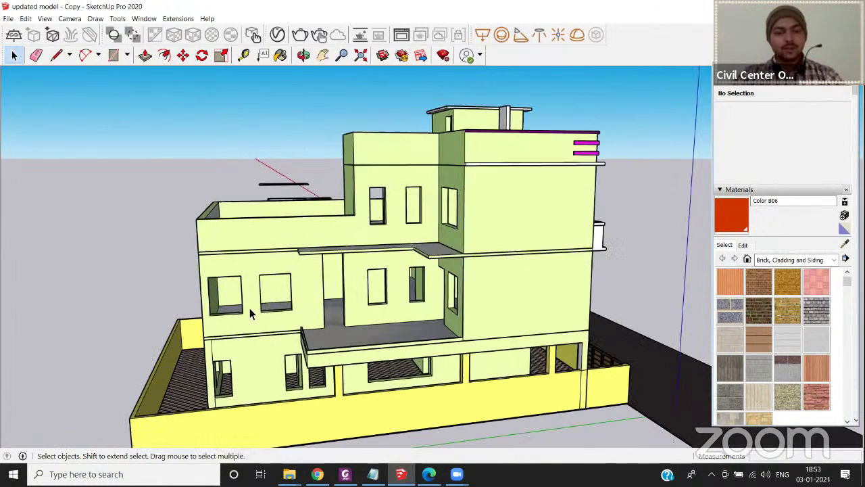
# Inspect the empty door and window openings along the side wall on the ground and upper floors.
pyautogui.moveTo(443, 200); pyautogui.dragTo(406, 229, button='middle')
pyautogui.moveTo(313, 296)
pyautogui.mouseDown(button='middle')
pyautogui.moveTo(302, 294)
pyautogui.moveTo(327, 277)
pyautogui.moveTo(270, 304)
pyautogui.moveTo(277, 312)
pyautogui.mouseUp(button='middle')
pyautogui.scroll(4, 328, 276)
pyautogui.scroll(-2, 328, 277)
pyautogui.scroll(-6, 309, 295)
pyautogui.scroll(-2, 282, 312)
pyautogui.moveTo(285, 344)
pyautogui.mouseDown(button='middle')
pyautogui.moveTo(241, 355)
pyautogui.moveTo(249, 359)
pyautogui.mouseUp(button='middle')
pyautogui.scroll(1, 251, 357)
pyautogui.moveTo(343, 352); pyautogui.dragTo(335, 341, button='middle')
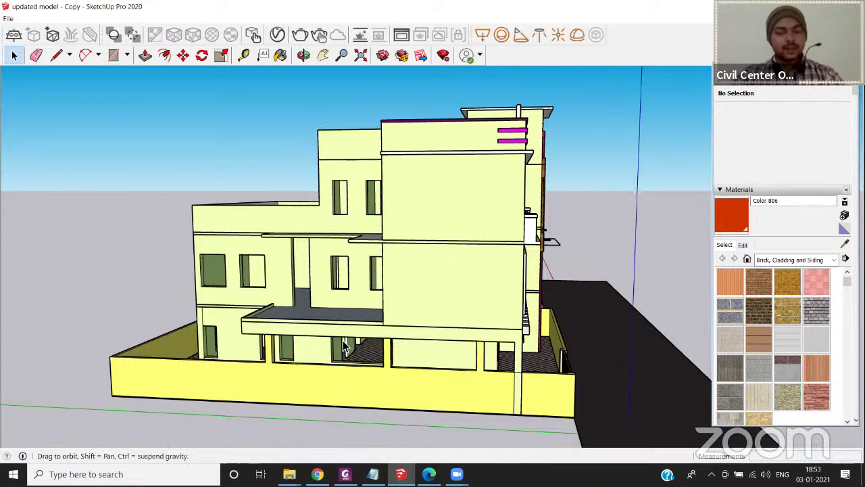
pyautogui.scroll(6, 345, 317)
pyautogui.moveTo(348, 306); pyautogui.dragTo(348, 316, button='middle')
pyautogui.scroll(-5, 348, 316)
pyautogui.moveTo(261, 328); pyautogui.dragTo(363, 344, button='middle')
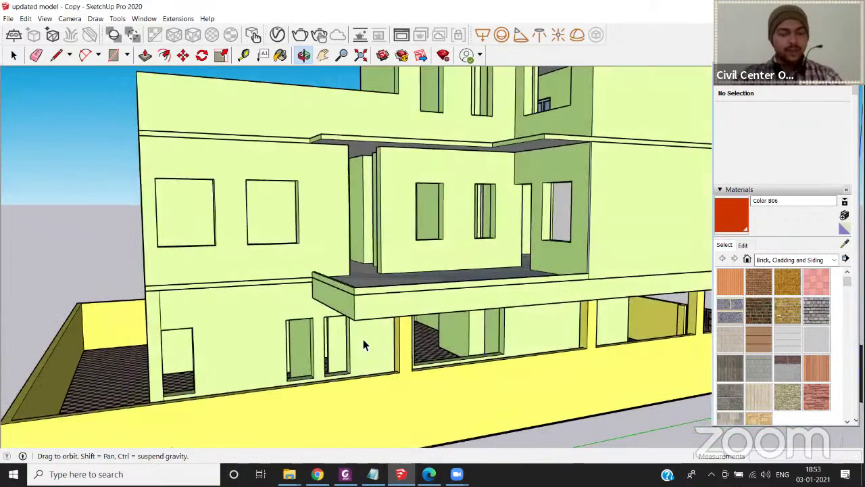
pyautogui.scroll(-3, 309, 357)
pyautogui.scroll(3, 309, 355)
# Measure the top width of the narrow ground-floor opening beside the projecting terrace slab with the Tape Measure.
pyautogui.moveTo(309, 355)
pyautogui.mouseDown(button='middle')
pyautogui.moveTo(324, 353)
pyautogui.moveTo(312, 345)
pyautogui.moveTo(300, 293)
pyautogui.moveTo(301, 305)
pyautogui.mouseUp(button='middle')
pyautogui.scroll(6, 301, 306)
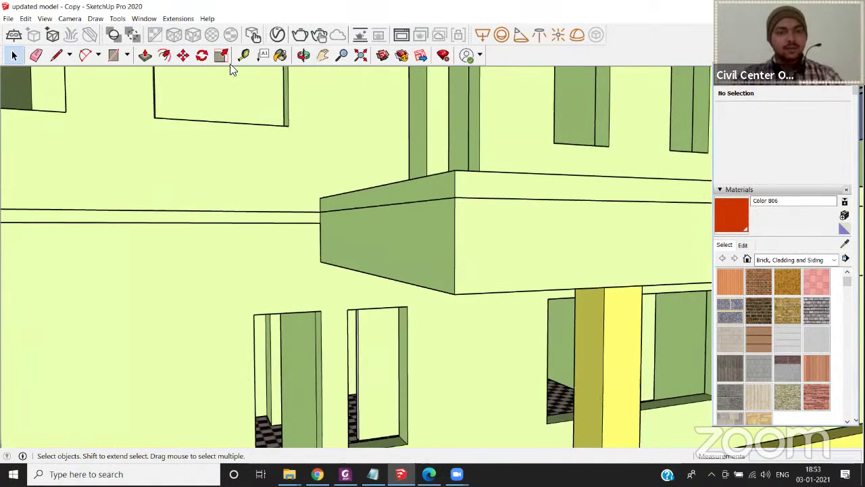
pyautogui.click(244, 54)
pyautogui.click(255, 314)
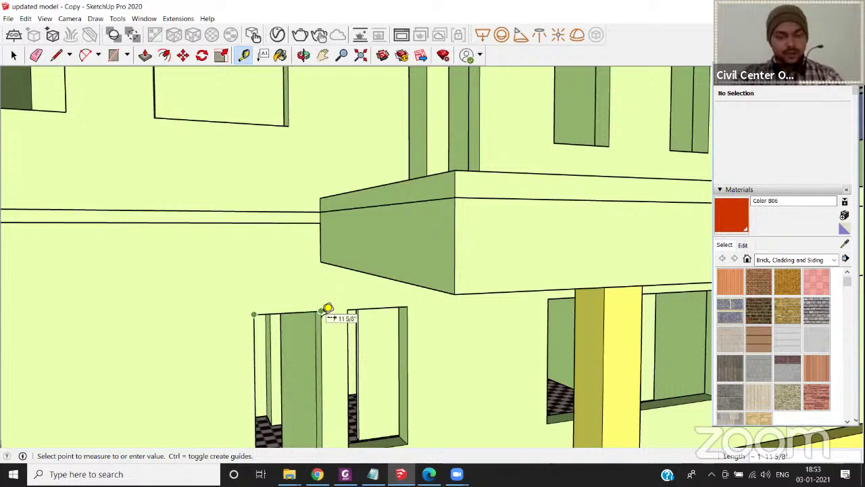
pyautogui.scroll(-6, 328, 308)
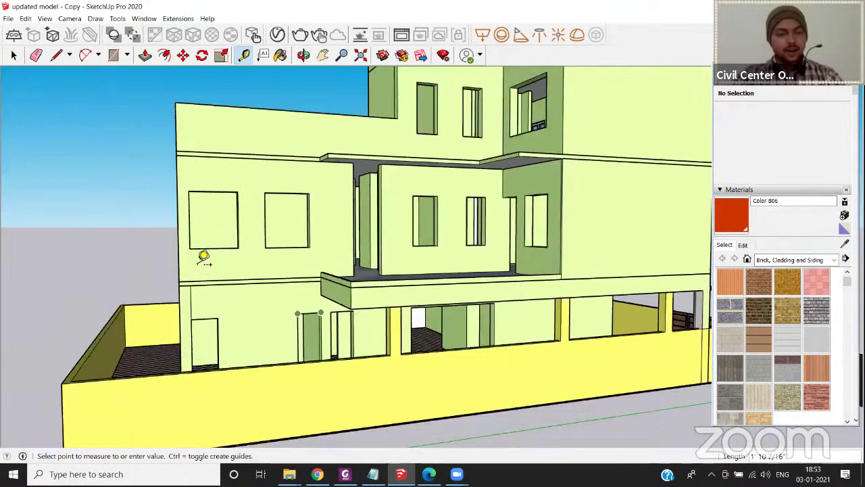
pyautogui.press('Escape')
# Measure the sill width of the first-floor window opening nearest the rear corner of the side wall.
pyautogui.moveTo(190, 237); pyautogui.dragTo(189, 291, button='middle')
pyautogui.scroll(5, 194, 298)
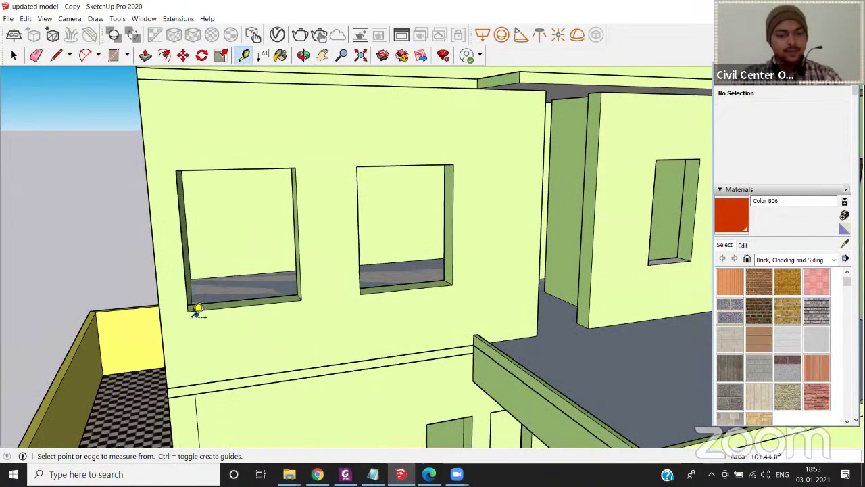
pyautogui.click(189, 310)
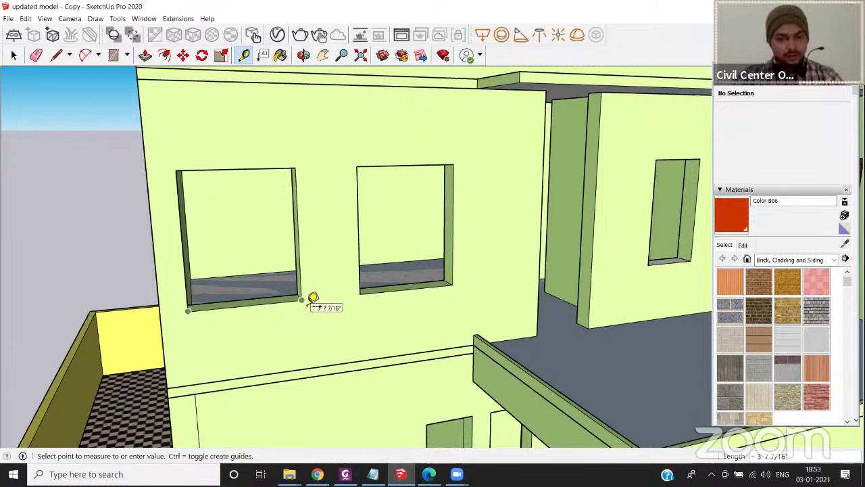
pyautogui.scroll(3, 313, 297)
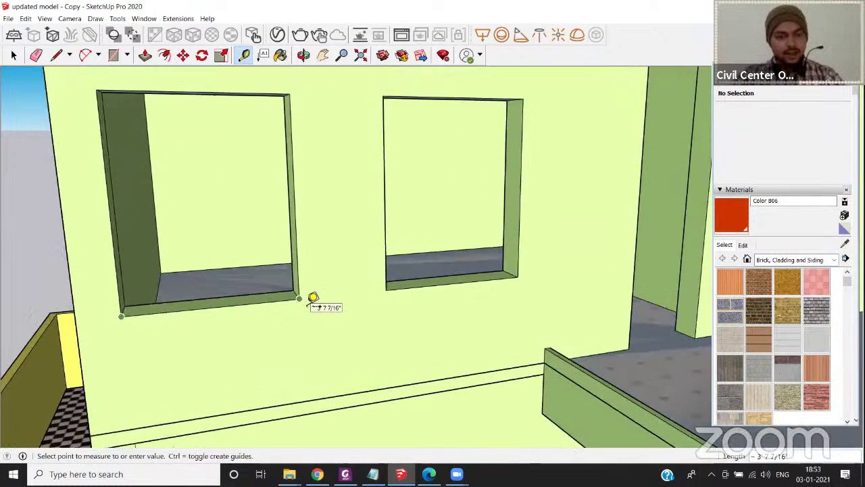
pyautogui.scroll(-5, 312, 297)
pyautogui.scroll(-2, 313, 297)
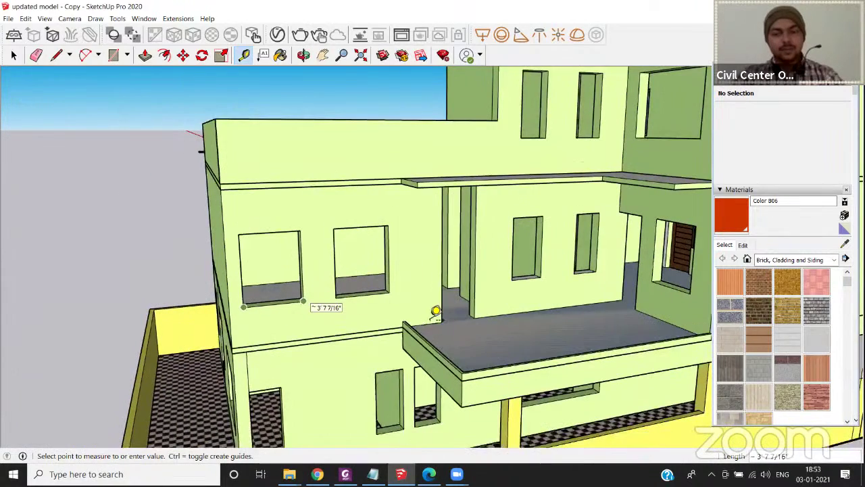
# Measure the width at floor level of the first-floor doorway at the rear end of the terrace.
pyautogui.moveTo(473, 295); pyautogui.dragTo(250, 314, button='middle')
pyautogui.scroll(3, 295, 286)
pyautogui.scroll(4, 250, 314)
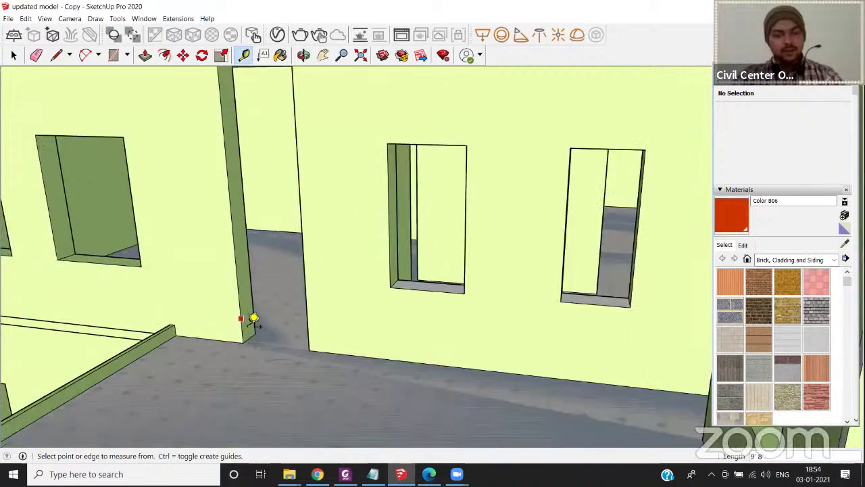
pyautogui.click(269, 353)
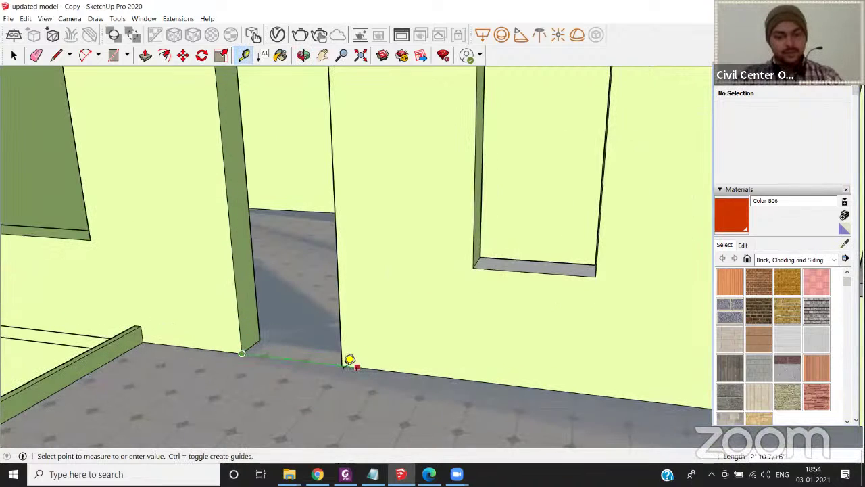
pyautogui.click(346, 359)
# Measure the width at floor level of the other doorway, in the inner corner of the first-floor terrace.
pyautogui.moveTo(347, 359); pyautogui.dragTo(468, 289, button='middle')
pyautogui.scroll(-5, 410, 346)
pyautogui.scroll(-6, 473, 291)
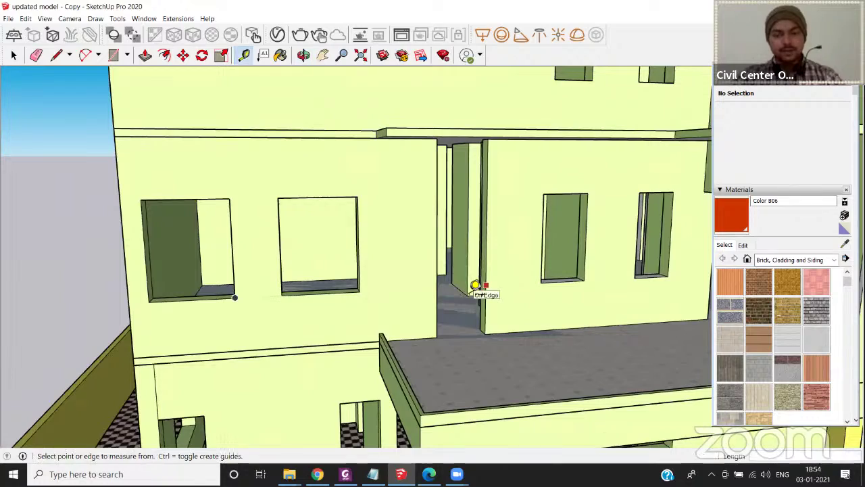
pyautogui.moveTo(566, 313); pyautogui.dragTo(571, 286, button='middle')
pyautogui.scroll(3, 524, 287)
pyautogui.scroll(3, 561, 291)
pyautogui.click(551, 295)
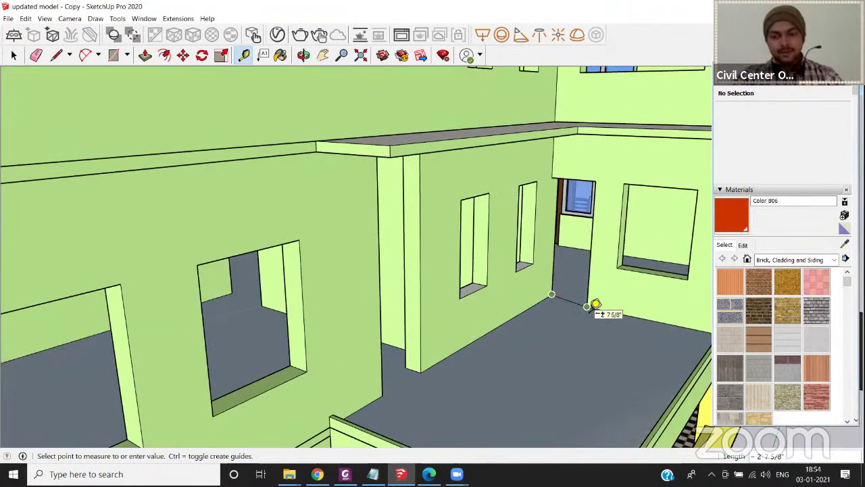
pyautogui.scroll(4, 595, 305)
pyautogui.click(585, 303)
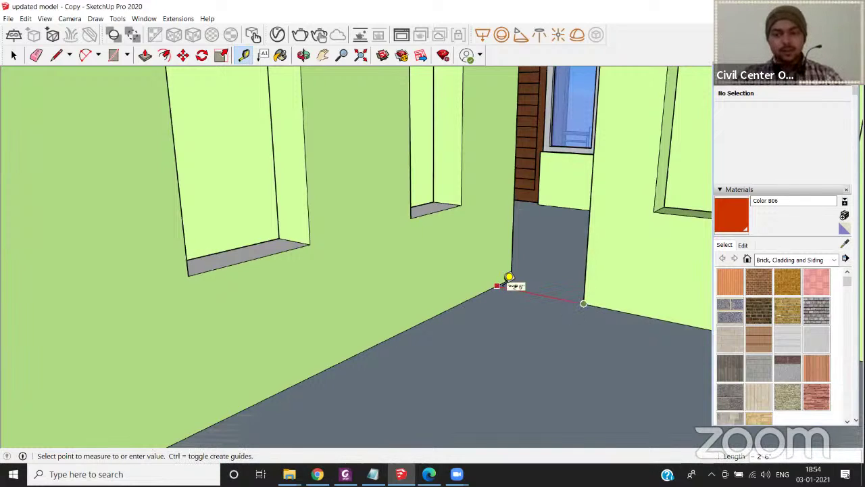
pyautogui.click(508, 277)
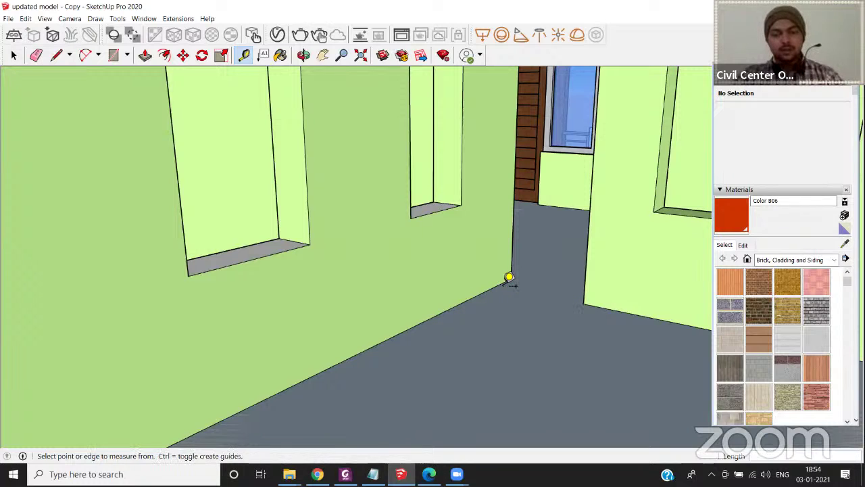
# Examine the openings around the first-floor terrace, ending at the doorway at its rear end.
pyautogui.scroll(-10, 505, 285)
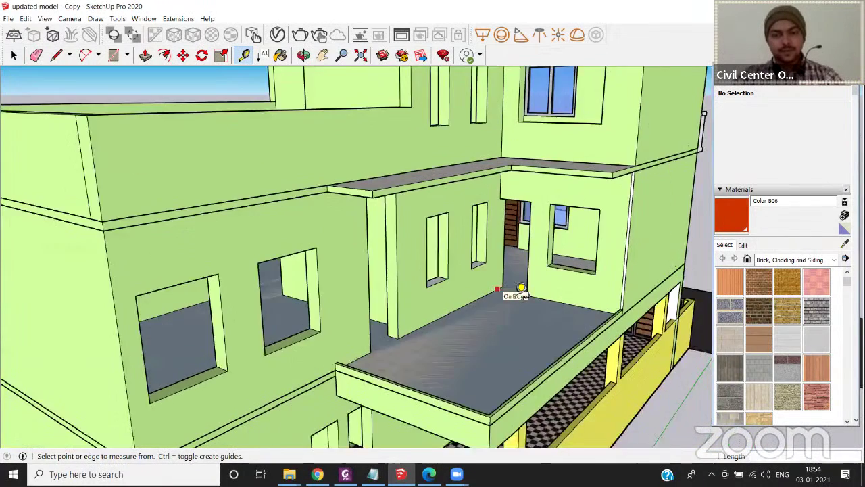
pyautogui.scroll(-3, 521, 289)
pyautogui.moveTo(550, 294)
pyautogui.mouseDown(button='middle')
pyautogui.moveTo(580, 280)
pyautogui.moveTo(363, 296)
pyautogui.moveTo(324, 290)
pyautogui.moveTo(332, 286)
pyautogui.mouseUp(button='middle')
pyautogui.scroll(4, 400, 296)
pyautogui.press('t')
pyautogui.scroll(-6, 363, 277)
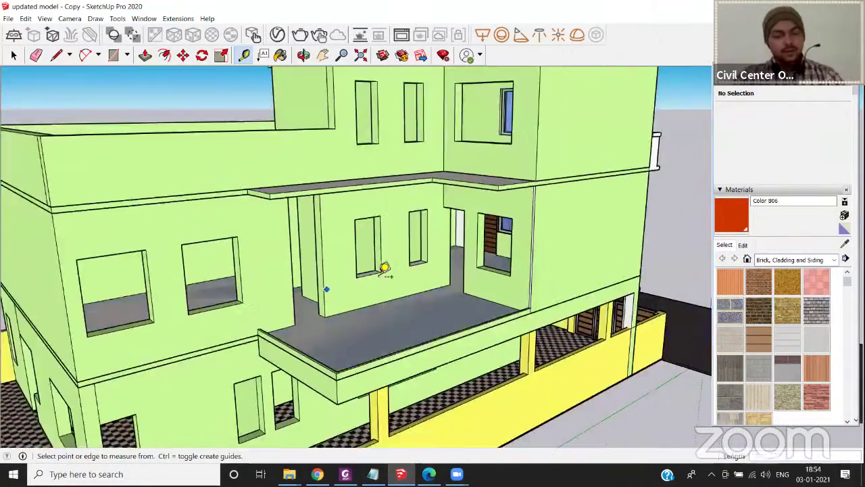
pyautogui.scroll(-4, 411, 257)
pyautogui.moveTo(378, 270); pyautogui.dragTo(232, 201, button='middle')
pyautogui.scroll(5, 268, 220)
pyautogui.scroll(3, 270, 220)
pyautogui.scroll(-5, 270, 220)
pyautogui.scroll(4, 193, 198)
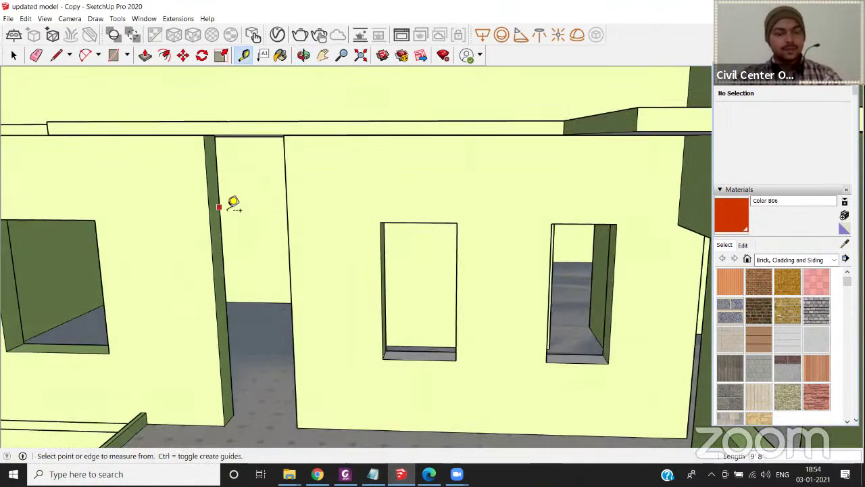
# Place a guide 7 feet above the floor on the jamb face of the first-floor doorway at the terrace's rear end.
pyautogui.press('space')
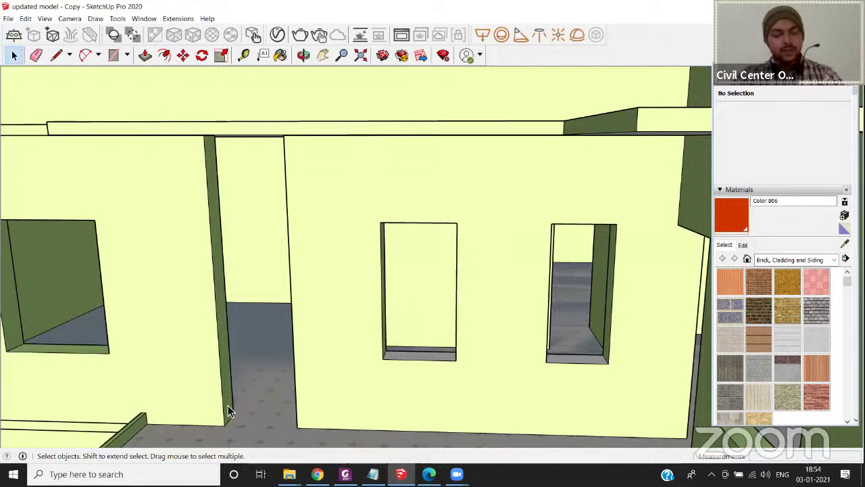
pyautogui.tripleClick(217, 371)
pyautogui.click(227, 369)
pyautogui.press('t')
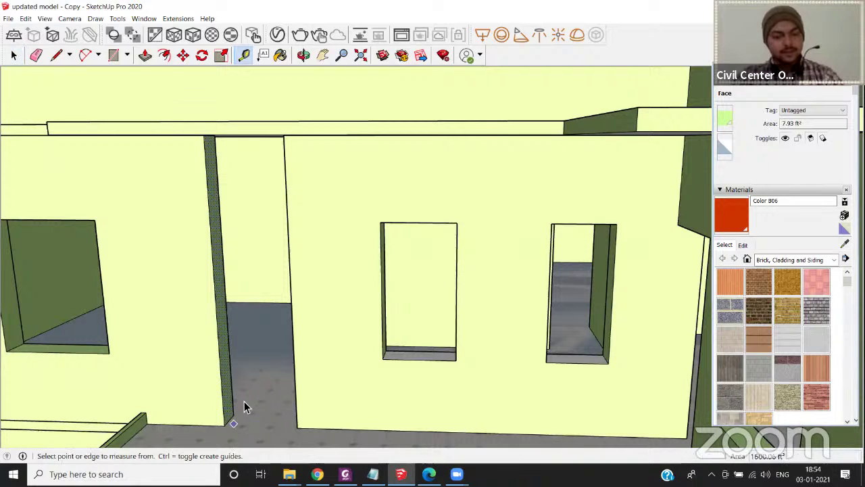
pyautogui.click(229, 419)
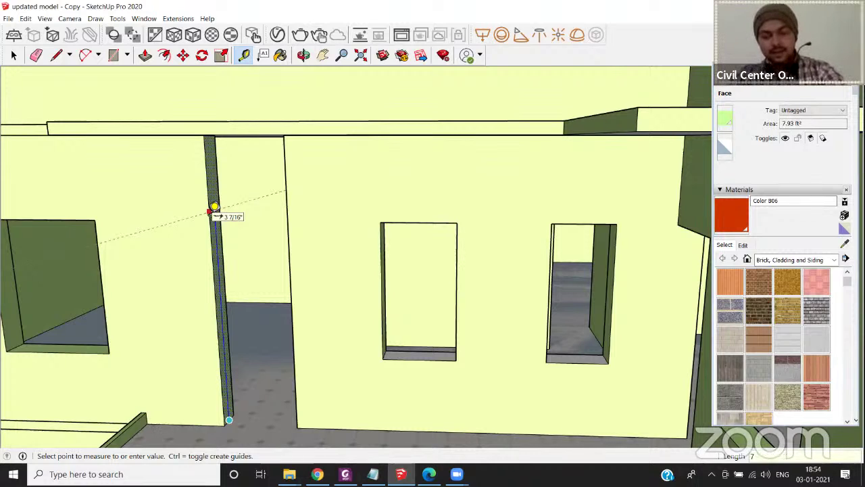
pyautogui.click(214, 211)
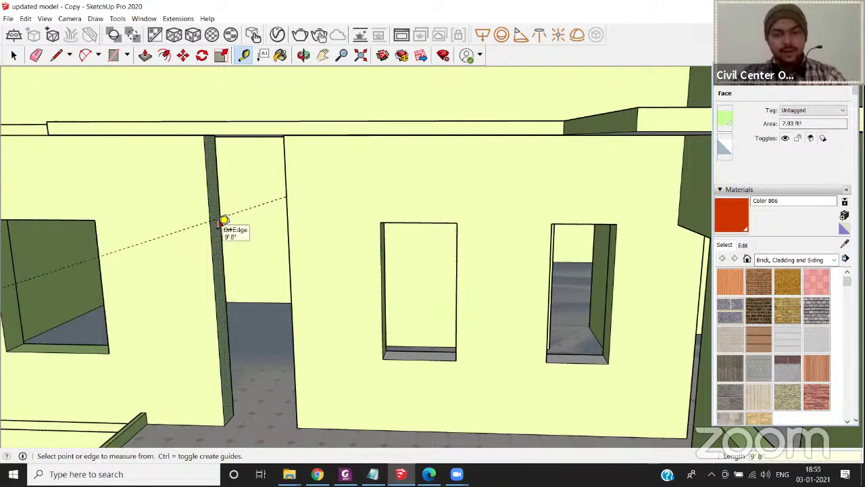
# Examine the doorway in the inner corner of the first-floor terrace and the window opening beside it.
pyautogui.scroll(-8, 261, 230)
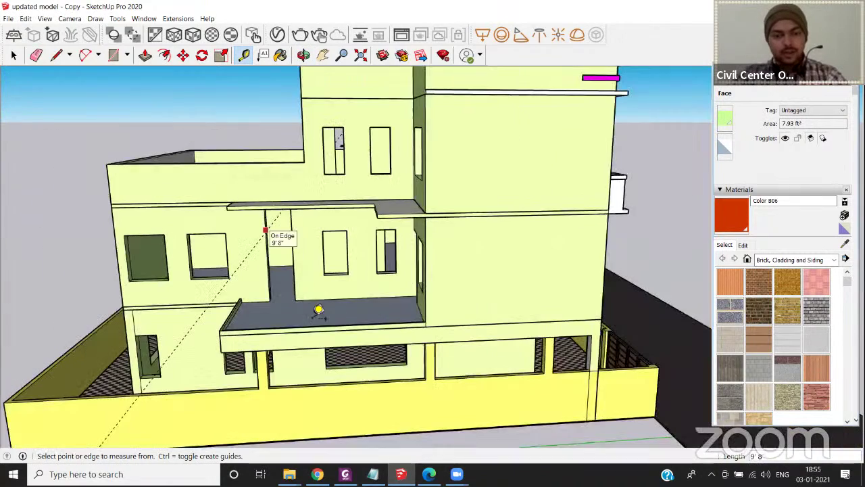
pyautogui.moveTo(399, 320)
pyautogui.mouseDown(button='middle')
pyautogui.moveTo(473, 315)
pyautogui.moveTo(512, 286)
pyautogui.moveTo(450, 318)
pyautogui.mouseUp(button='middle')
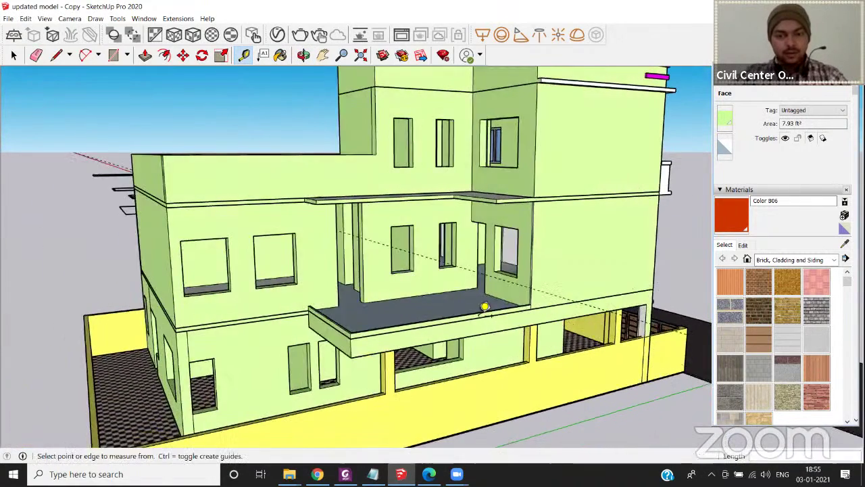
pyautogui.scroll(3, 450, 317)
pyautogui.scroll(6, 451, 318)
pyautogui.moveTo(580, 284)
pyautogui.mouseDown(button='middle')
pyautogui.moveTo(649, 293)
pyautogui.moveTo(552, 305)
pyautogui.moveTo(564, 301)
pyautogui.moveTo(396, 290)
pyautogui.moveTo(508, 319)
pyautogui.moveTo(542, 311)
pyautogui.moveTo(539, 296)
pyautogui.moveTo(506, 354)
pyautogui.moveTo(534, 317)
pyautogui.moveTo(507, 306)
pyautogui.mouseUp(button='middle')
pyautogui.scroll(3, 641, 300)
pyautogui.scroll(-8, 564, 299)
pyautogui.scroll(5, 541, 309)
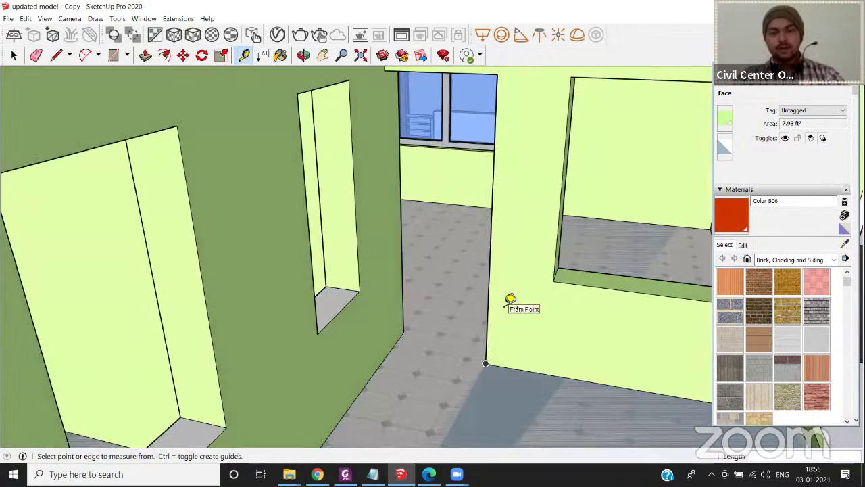
pyautogui.scroll(-4, 507, 306)
pyautogui.moveTo(506, 229); pyautogui.dragTo(162, 250, button='middle')
pyautogui.scroll(2, 163, 249)
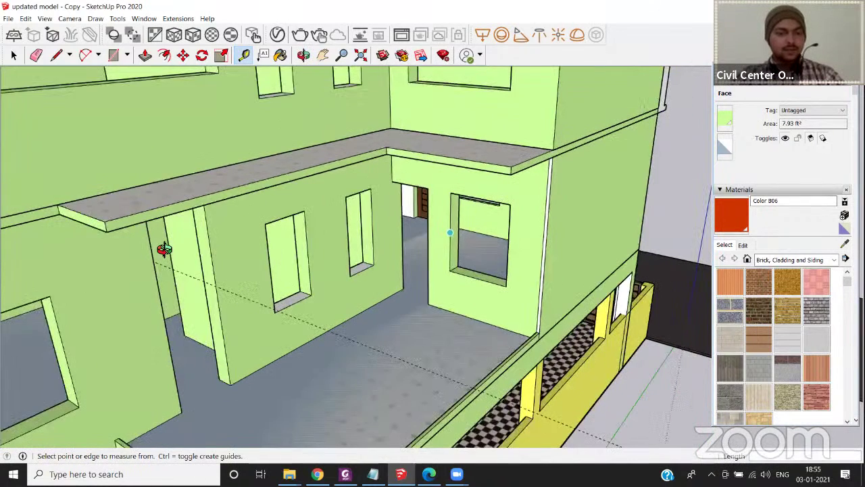
# Draw a line across the rear terrace doorway's jamb face along the guide, then select the part above it.
pyautogui.moveTo(169, 194)
pyautogui.mouseDown(button='middle')
pyautogui.moveTo(141, 151)
pyautogui.moveTo(121, 170)
pyautogui.moveTo(110, 202)
pyautogui.moveTo(143, 238)
pyautogui.mouseUp(button='middle')
pyautogui.scroll(5, 115, 176)
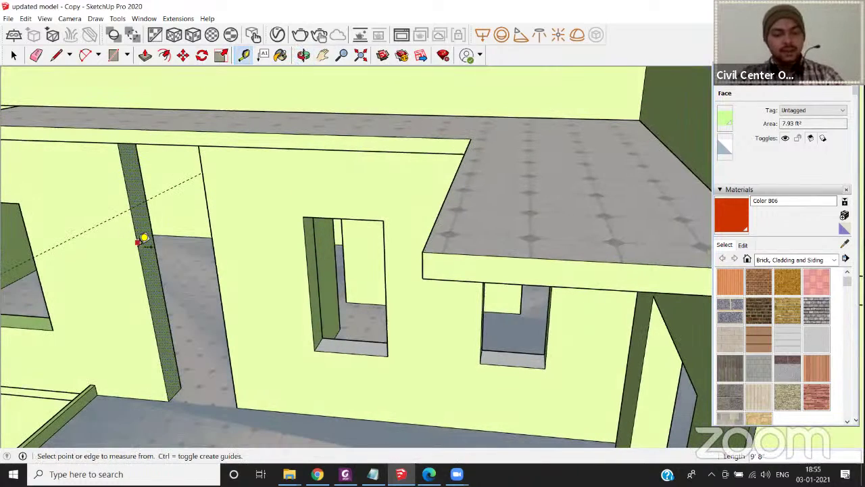
pyautogui.press('l')
pyautogui.click(131, 207)
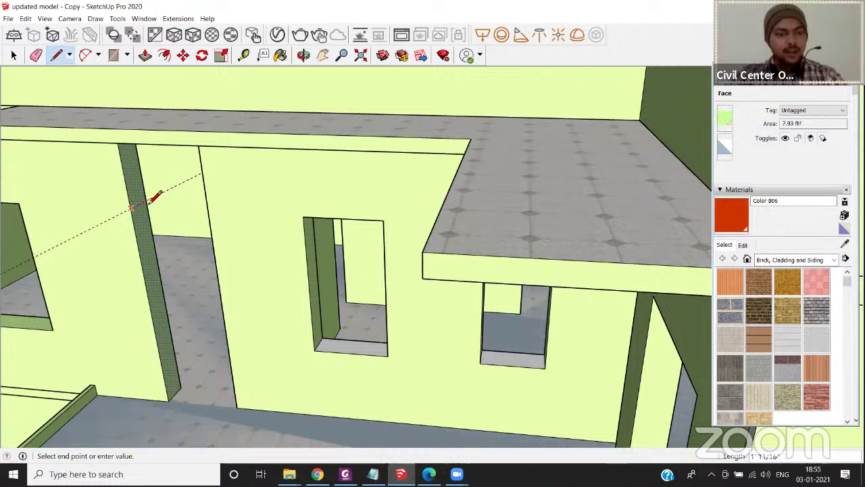
pyautogui.press('space')
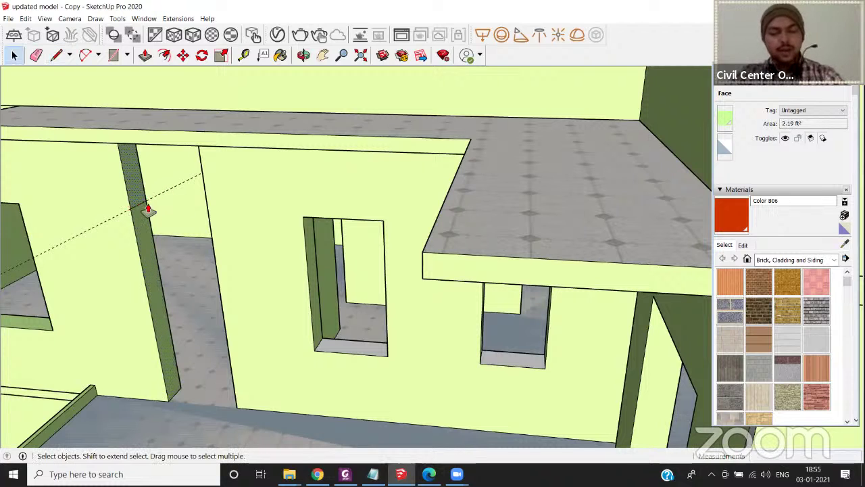
# Push/Pull the upper part of the jamb face 2' 6" across the doorway to form the wall above the door.
pyautogui.press('p')
pyautogui.click(141, 194)
pyautogui.click(211, 239)
# Erase the leftover vertical edge above the rear terrace doorway and the guide line crossing it.
pyautogui.moveTo(164, 249); pyautogui.dragTo(252, 178, button='middle')
pyautogui.scroll(-5, 218, 242)
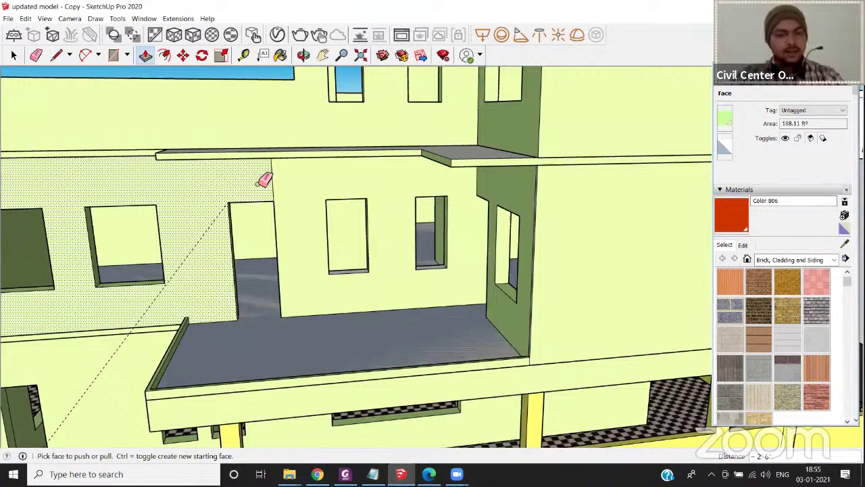
pyautogui.press('e')
pyautogui.moveTo(196, 199); pyautogui.dragTo(287, 268, button='middle')
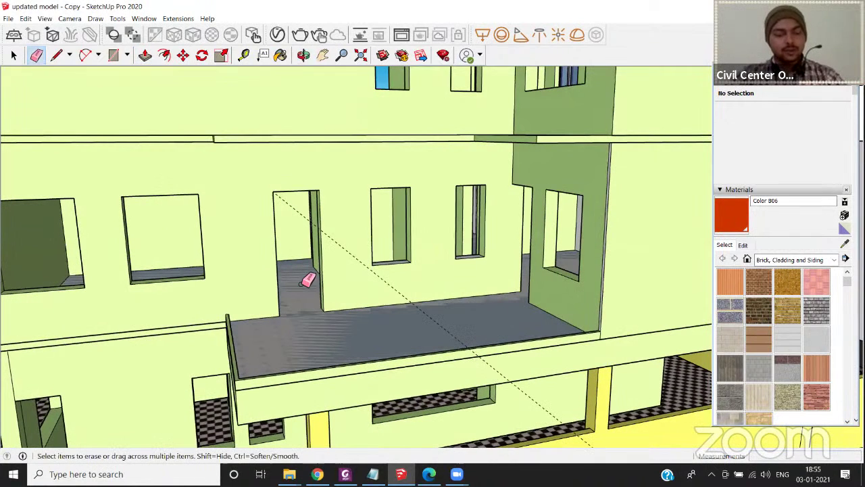
pyautogui.click(342, 250)
pyautogui.scroll(-2, 347, 250)
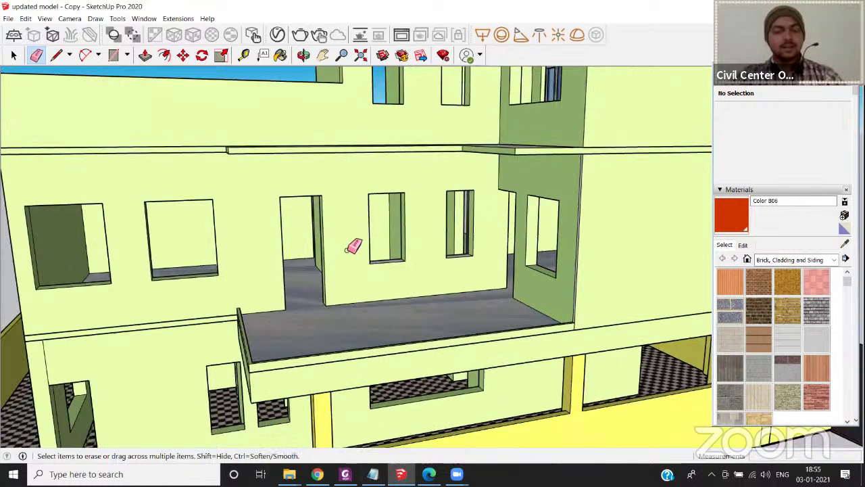
pyautogui.scroll(-2, 347, 249)
pyautogui.press('space')
# Examine the ground-floor rear wall, closing in on the combined door and window opening.
pyautogui.moveTo(349, 251)
pyautogui.mouseDown(button='middle')
pyautogui.moveTo(332, 248)
pyautogui.moveTo(397, 251)
pyautogui.moveTo(236, 270)
pyautogui.moveTo(293, 246)
pyautogui.moveTo(303, 264)
pyautogui.moveTo(272, 297)
pyautogui.mouseUp(button='middle')
pyautogui.scroll(-3, 272, 298)
pyautogui.moveTo(213, 302); pyautogui.dragTo(309, 385, button='middle')
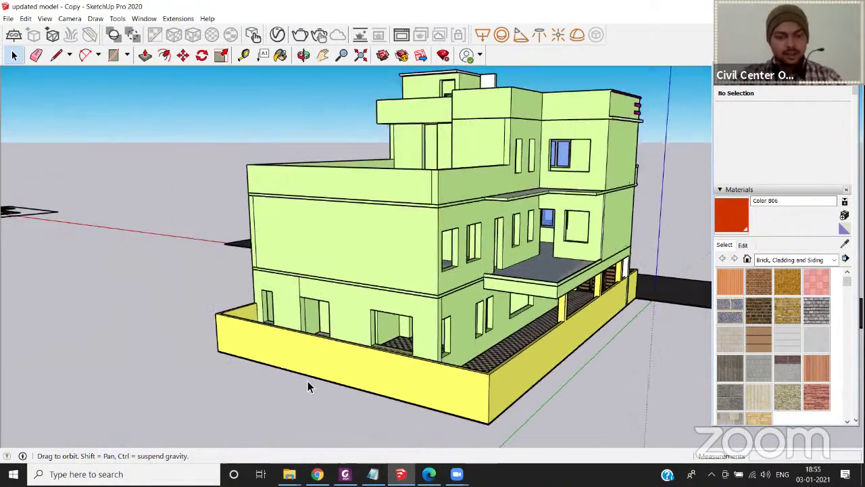
pyautogui.scroll(3, 310, 383)
pyautogui.scroll(5, 316, 384)
pyautogui.moveTo(399, 371)
pyautogui.mouseDown(button='middle')
pyautogui.moveTo(408, 373)
pyautogui.moveTo(396, 408)
pyautogui.moveTo(433, 340)
pyautogui.moveTo(386, 363)
pyautogui.moveTo(392, 367)
pyautogui.mouseUp(button='middle')
pyautogui.scroll(-3, 408, 370)
pyautogui.scroll(3, 395, 408)
pyautogui.scroll(-3, 396, 357)
pyautogui.scroll(3, 401, 358)
pyautogui.scroll(5, 386, 348)
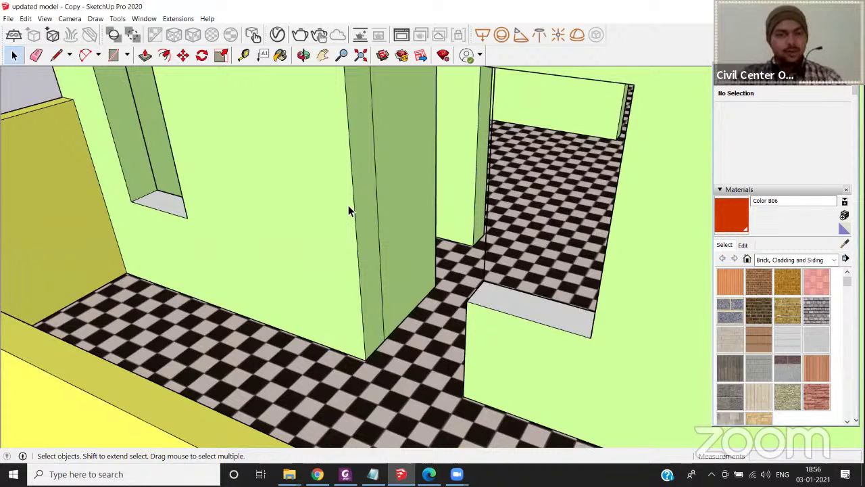
# Measure the doorway's width at floor level and the adjoining window sill's width in the ground-floor rear opening.
pyautogui.click(244, 55)
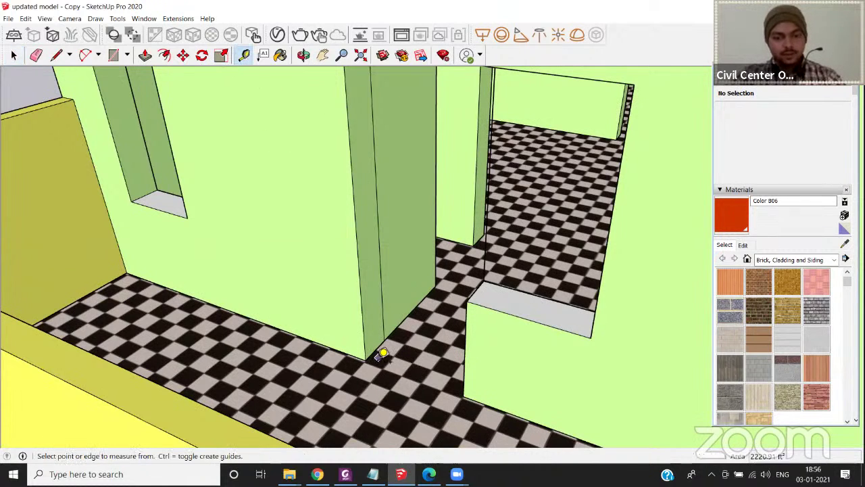
pyautogui.click(366, 358)
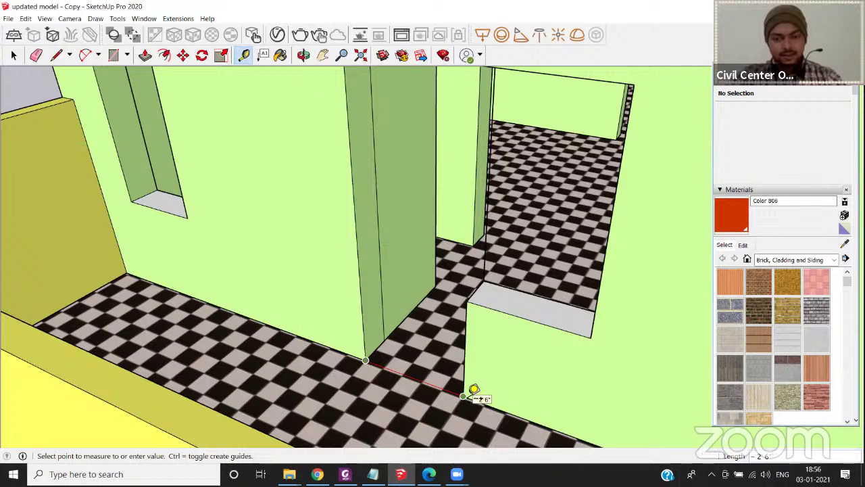
pyautogui.press('space')
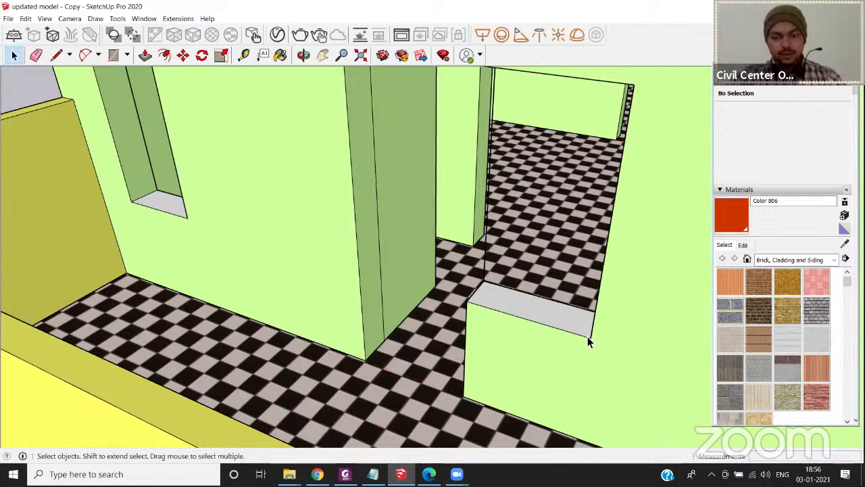
pyautogui.press('t')
pyautogui.click(590, 336)
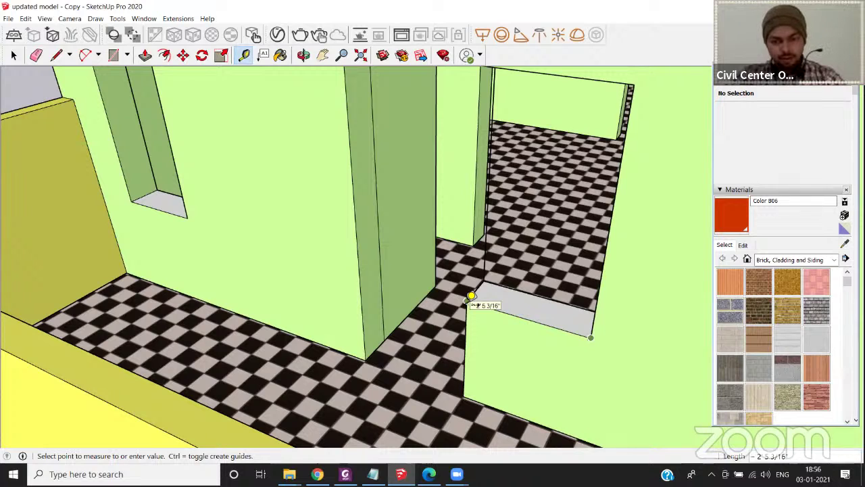
pyautogui.press('space')
# Draw a vertical line from the sill's outer corner up to the opening's head, separating the window part from the doorway.
pyautogui.moveTo(482, 313); pyautogui.dragTo(471, 279, button='middle')
pyautogui.press('l')
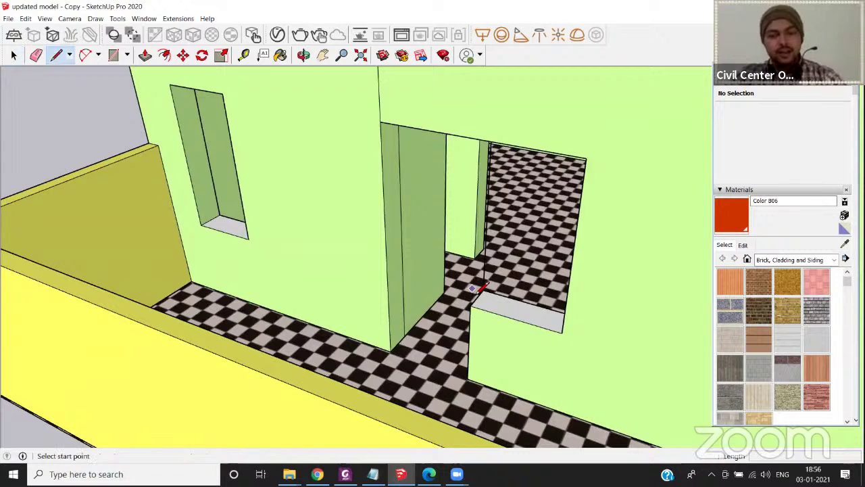
pyautogui.click(471, 305)
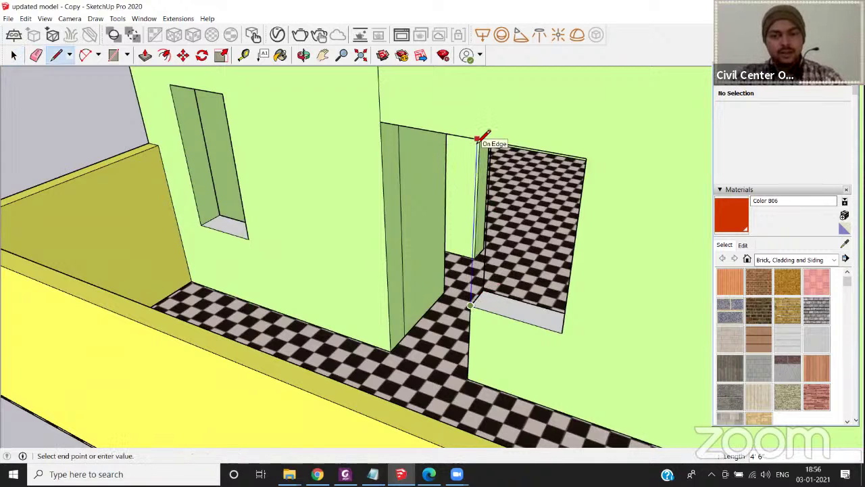
pyautogui.click(478, 140)
pyautogui.moveTo(421, 254); pyautogui.dragTo(565, 235, button='middle')
pyautogui.scroll(5, 587, 244)
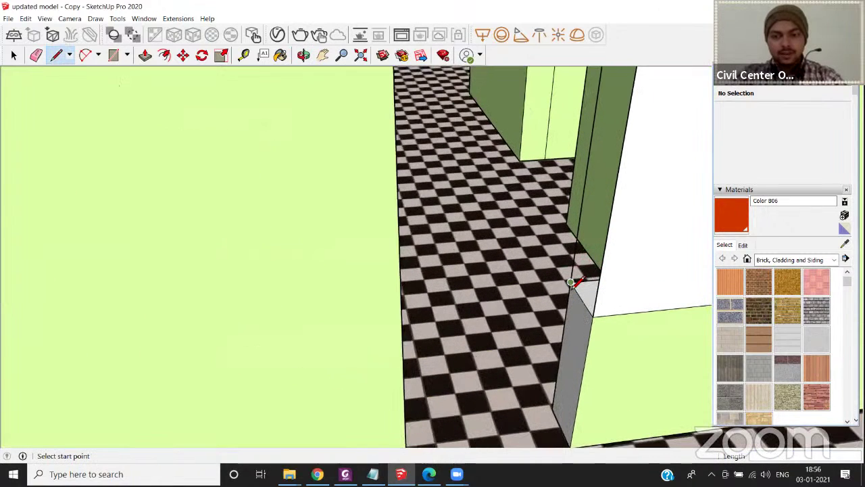
pyautogui.click(571, 283)
# Sample the wall's Color F02 and paint the white face closing the window part of the ground-floor rear opening.
pyautogui.moveTo(591, 312); pyautogui.dragTo(504, 257, button='middle')
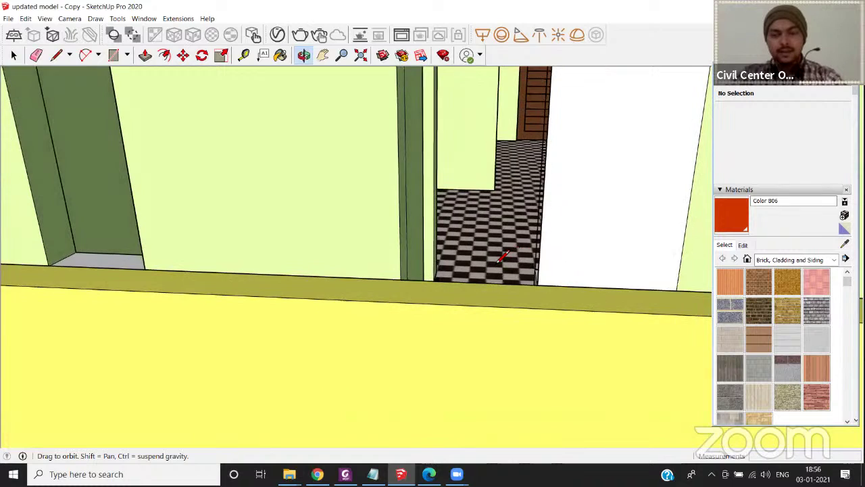
pyautogui.scroll(-5, 514, 233)
pyautogui.moveTo(518, 228); pyautogui.dragTo(469, 241, button='middle')
pyautogui.scroll(6, 392, 300)
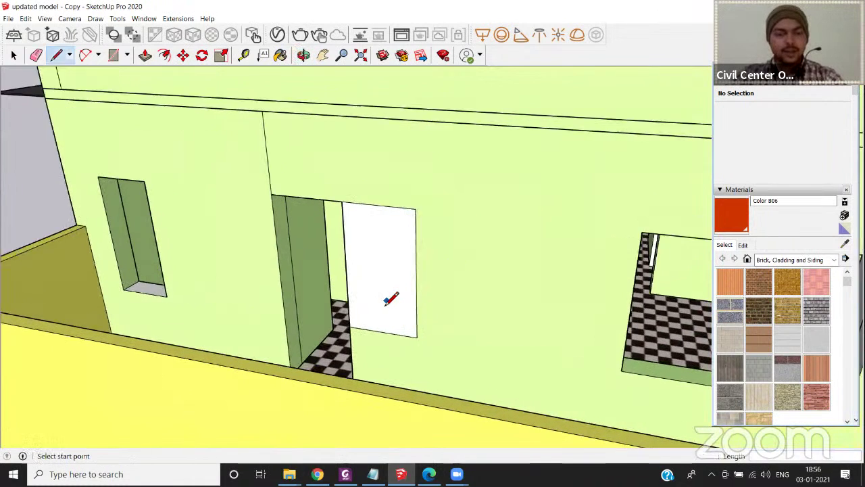
pyautogui.scroll(2, 386, 303)
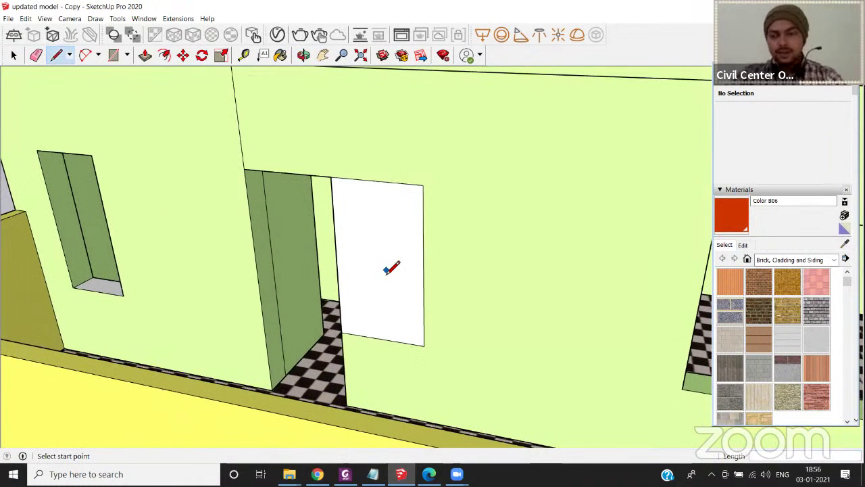
pyautogui.press('space')
pyautogui.click(386, 275)
pyautogui.moveTo(415, 293); pyautogui.dragTo(406, 267, button='middle')
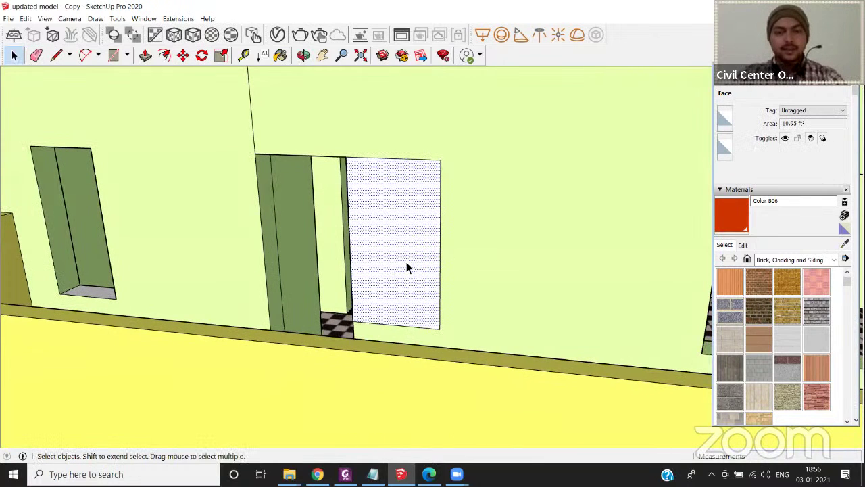
pyautogui.click(844, 243)
pyautogui.click(475, 248)
pyautogui.click(423, 229)
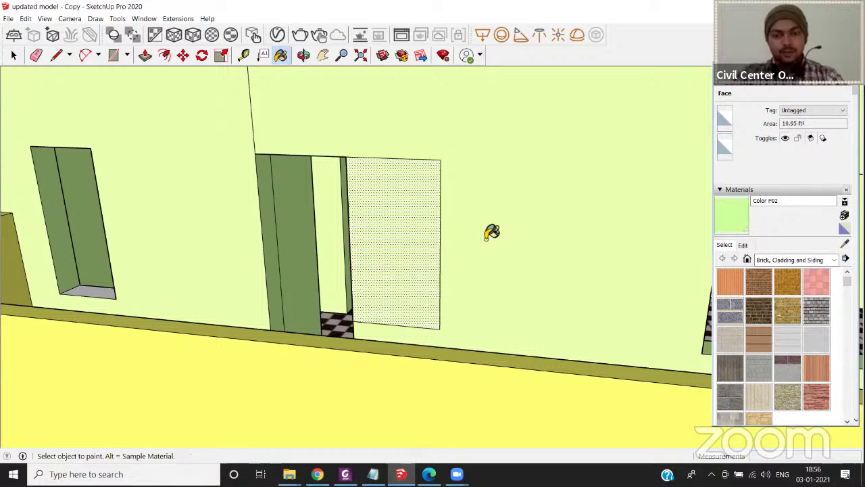
pyautogui.press('space')
# Push/Pull the window sill's top face up 4' 6" to the opening's head, filling the wall beside the ground-floor rear doorway.
pyautogui.moveTo(380, 303)
pyautogui.mouseDown(button='middle')
pyautogui.moveTo(516, 320)
pyautogui.moveTo(457, 335)
pyautogui.mouseUp(button='middle')
pyautogui.scroll(5, 458, 334)
pyautogui.scroll(2, 464, 329)
pyautogui.moveTo(507, 346); pyautogui.dragTo(506, 319, button='middle')
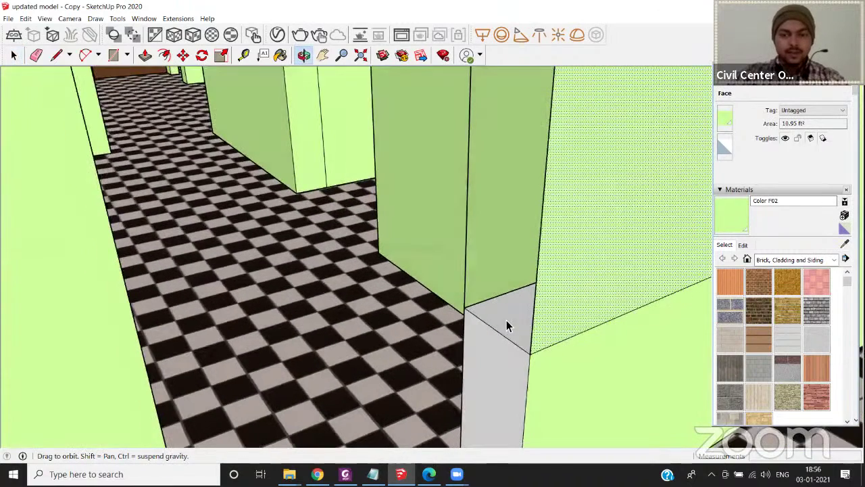
pyautogui.click(506, 320)
pyautogui.press('p')
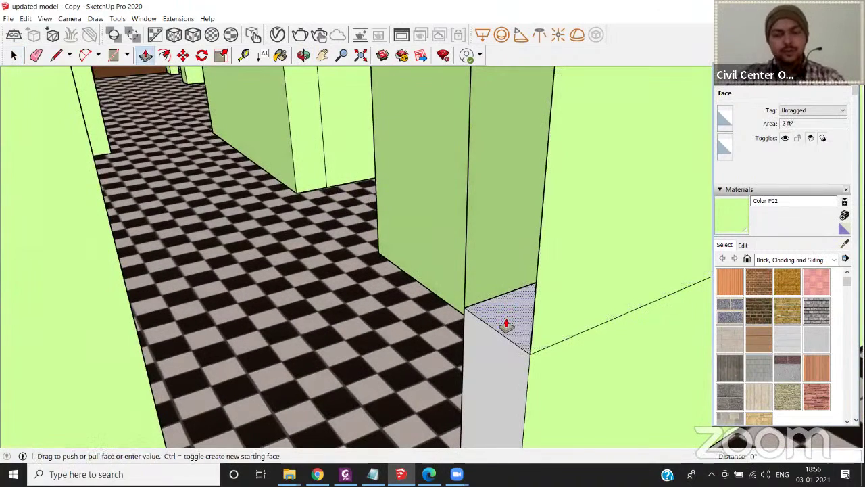
pyautogui.click(506, 325)
pyautogui.scroll(-6, 515, 317)
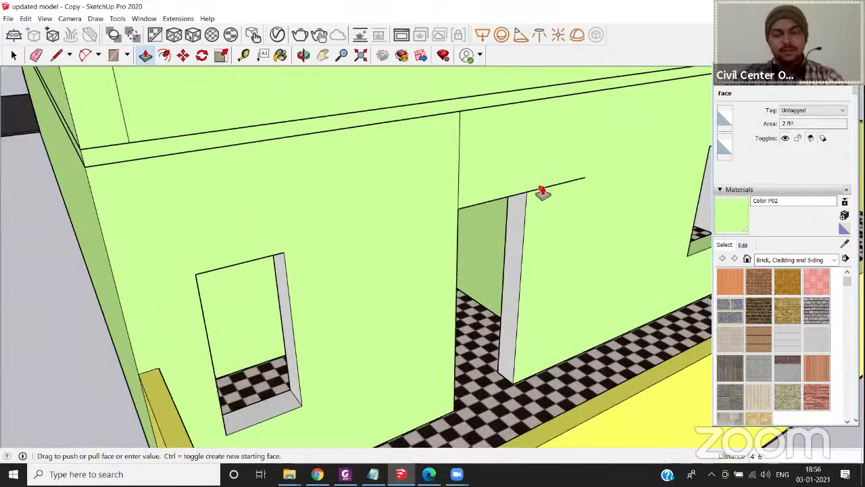
pyautogui.click(542, 191)
# Erase the leftover vertical line on the rear wall above the ground-floor doorway.
pyautogui.moveTo(531, 251); pyautogui.dragTo(419, 201, button='middle')
pyautogui.press('e')
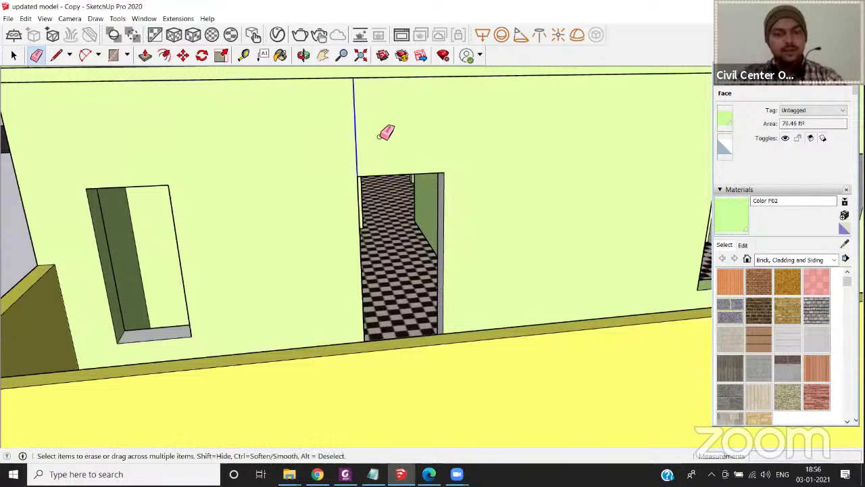
pyautogui.moveTo(328, 169); pyautogui.dragTo(276, 173, button='middle')
pyautogui.scroll(-10, 276, 173)
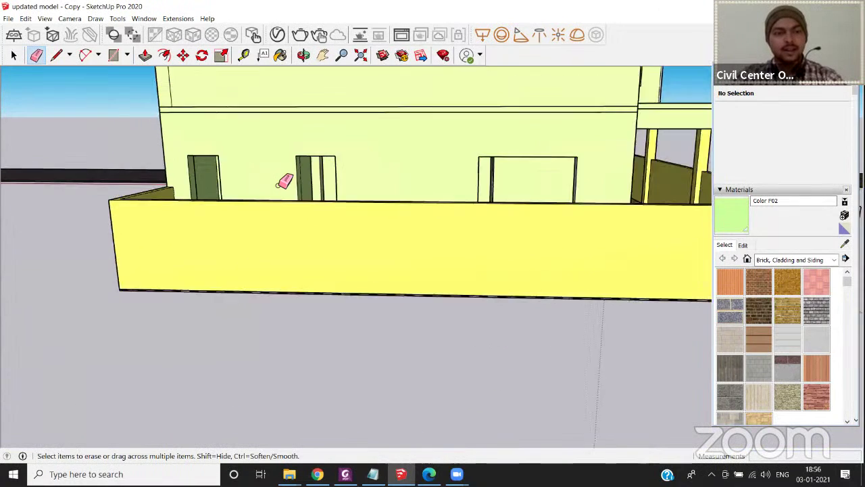
# Switch to Chrome to view the "Doors And Windows in SketchUp" livestream page.
pyautogui.moveTo(399, 168)
pyautogui.mouseDown(button='middle')
pyautogui.moveTo(391, 193)
pyautogui.moveTo(487, 193)
pyautogui.moveTo(434, 194)
pyautogui.moveTo(419, 203)
pyautogui.mouseUp(button='middle')
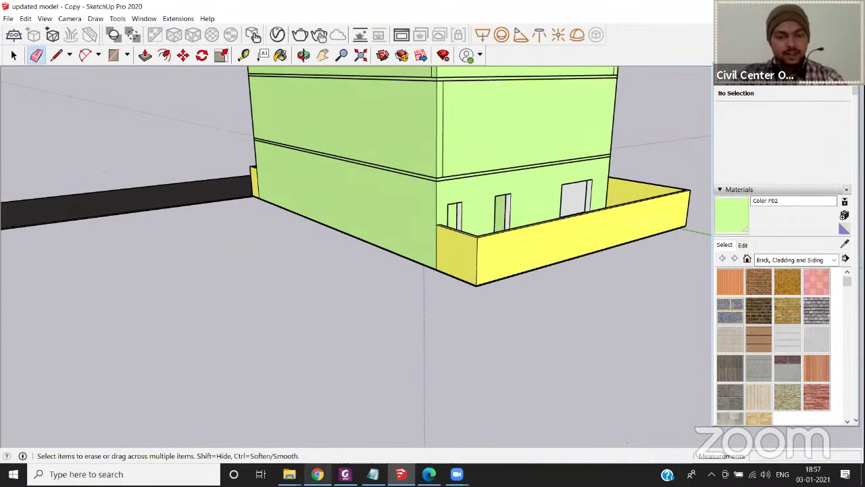
pyautogui.click(317, 474)
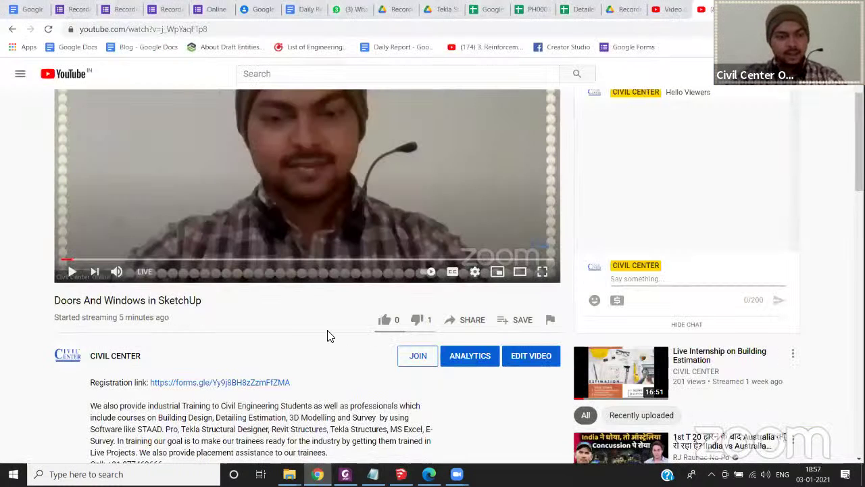
# Reload the livestream page, check the stream's playback, and switch back to SketchUp.
pyautogui.scroll(2, 327, 336)
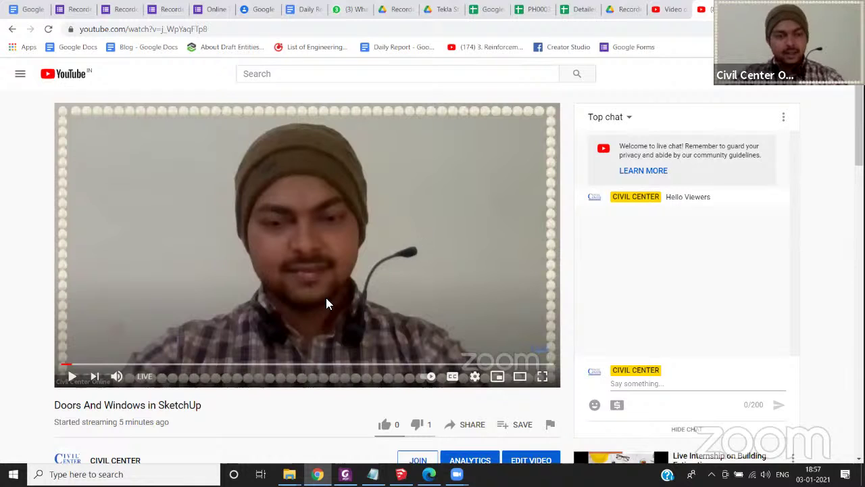
pyautogui.click(48, 29)
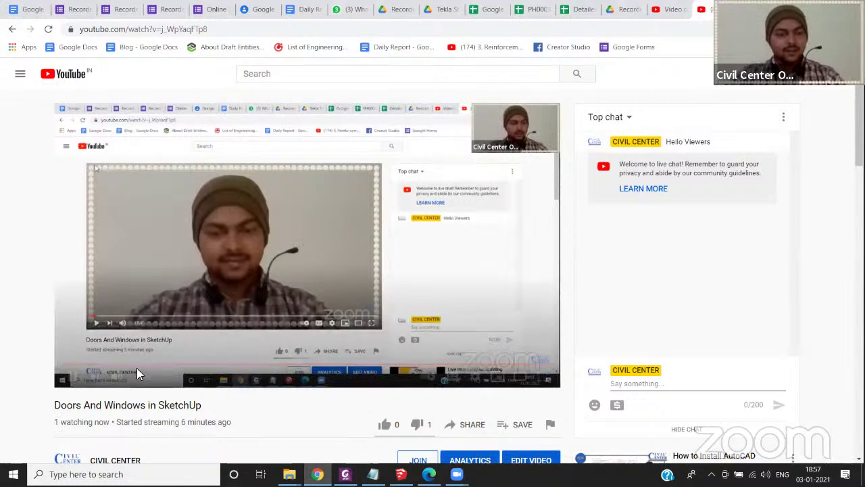
pyautogui.click(73, 376)
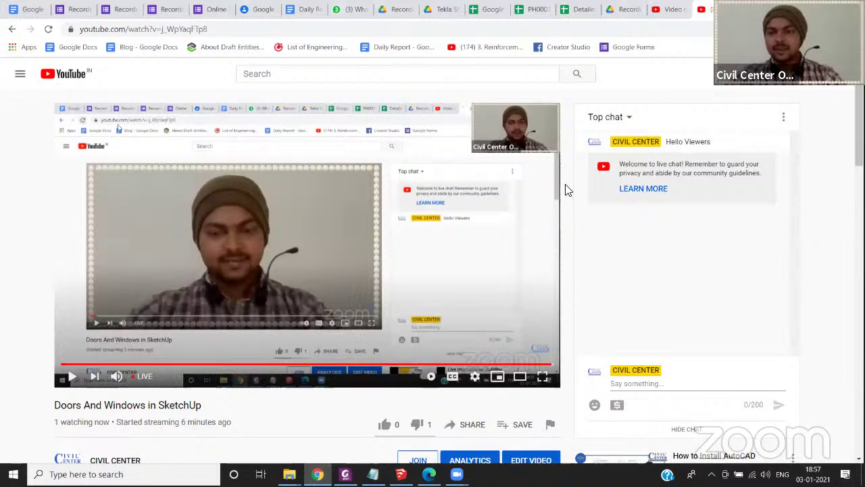
pyautogui.click(799, 9)
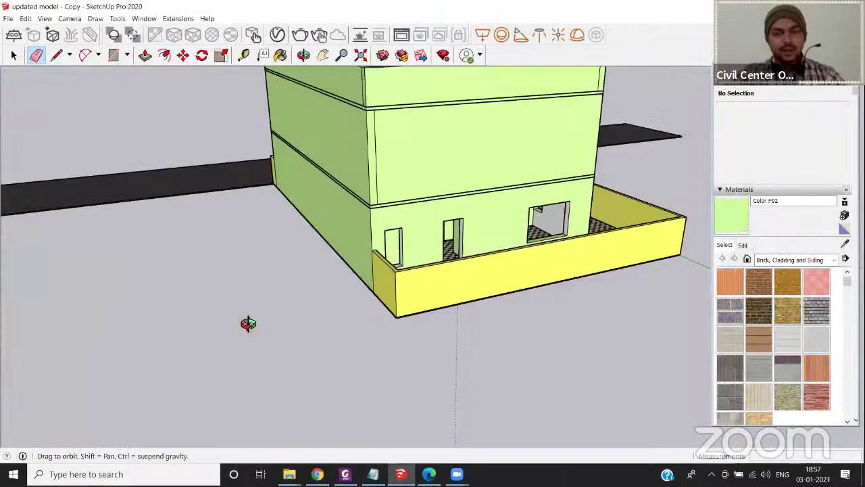
# Measure the width of the largest ground-floor rear window opening along its sill.
pyautogui.moveTo(247, 322); pyautogui.dragTo(276, 253, button='middle')
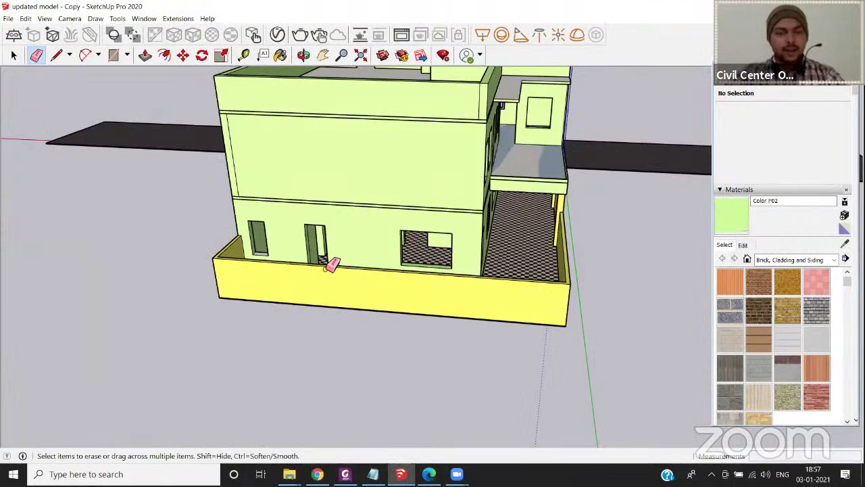
pyautogui.scroll(3, 292, 290)
pyautogui.moveTo(292, 291); pyautogui.dragTo(110, 274, button='middle')
pyautogui.moveTo(219, 272)
pyautogui.mouseDown(button='middle')
pyautogui.moveTo(177, 240)
pyautogui.moveTo(394, 228)
pyautogui.moveTo(362, 256)
pyautogui.mouseUp(button='middle')
pyautogui.scroll(5, 443, 263)
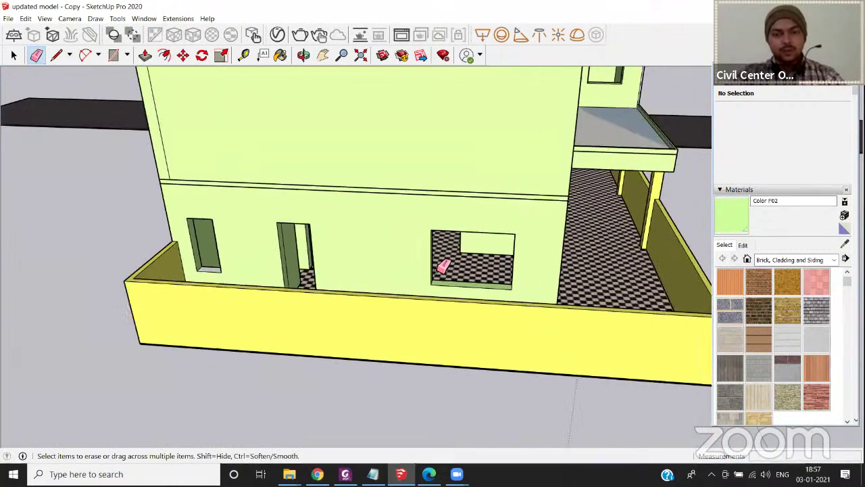
pyautogui.scroll(2, 446, 274)
pyautogui.moveTo(433, 284); pyautogui.dragTo(438, 297, button='middle')
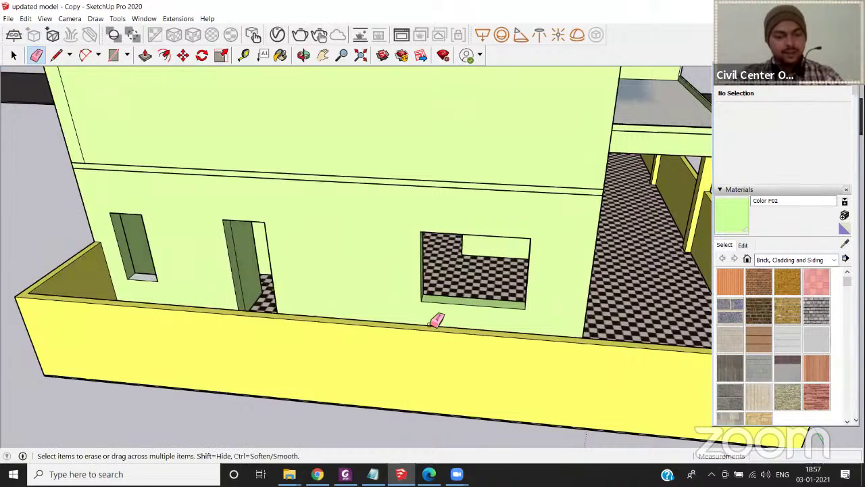
pyautogui.press('t')
pyautogui.click(422, 300)
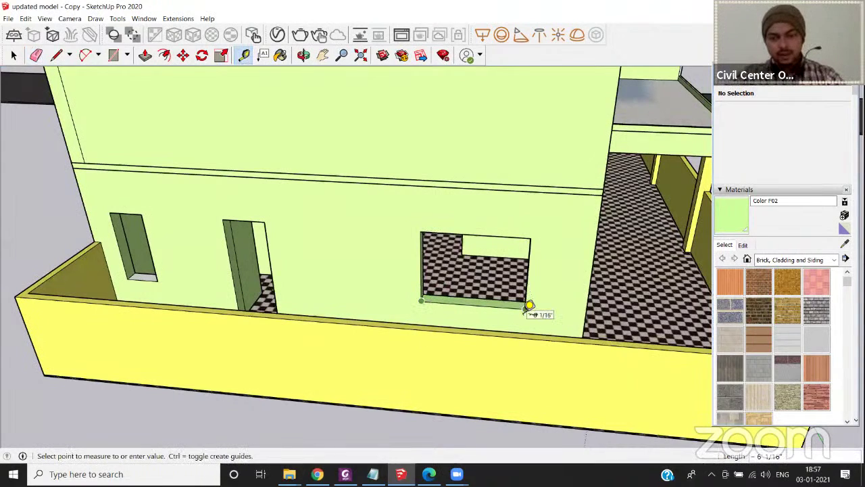
pyautogui.moveTo(530, 308); pyautogui.dragTo(559, 297, button='middle')
pyautogui.scroll(2, 558, 298)
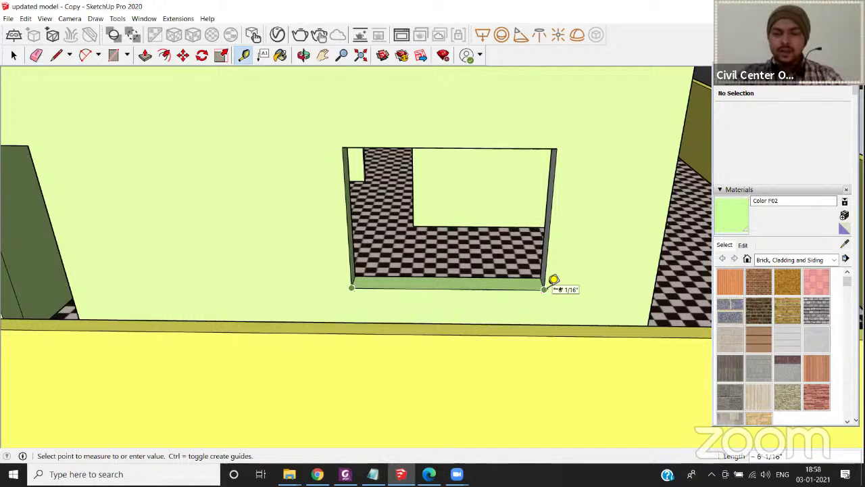
pyautogui.press('space')
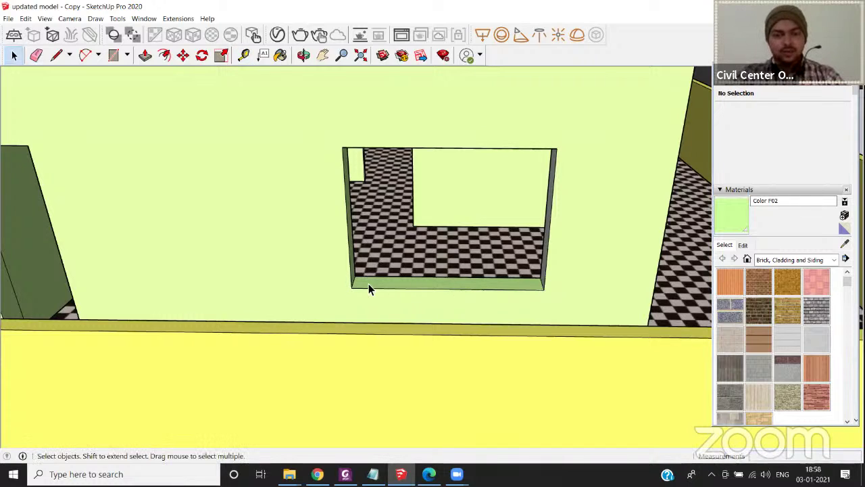
# Place a guide across the rear window's sill, 5' from the end farther from the tiled driveway.
pyautogui.moveTo(375, 291); pyautogui.dragTo(351, 313, button='middle')
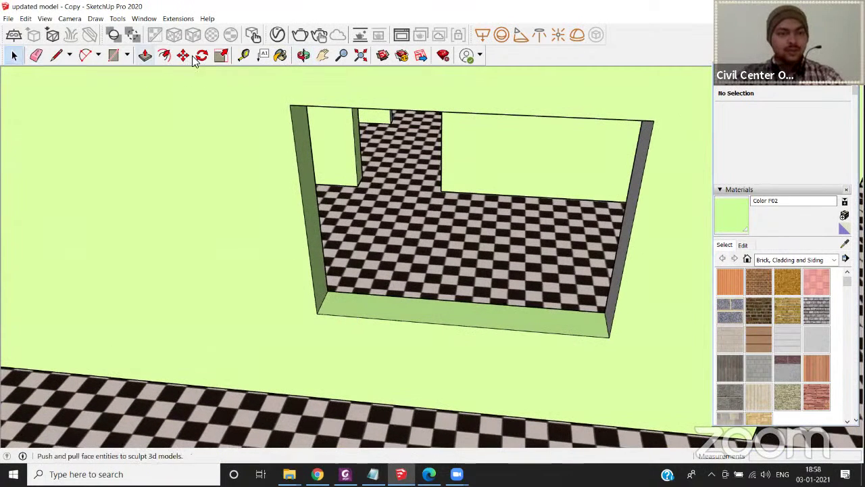
pyautogui.click(244, 59)
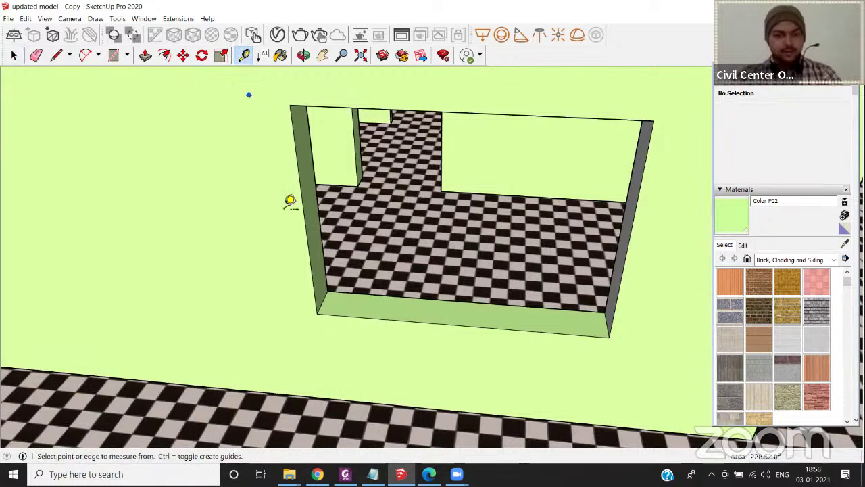
pyautogui.click(324, 302)
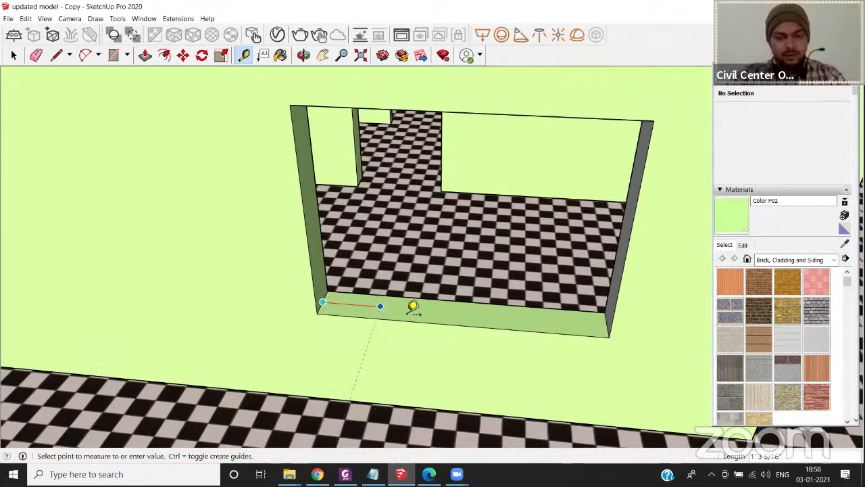
pyautogui.click(497, 315)
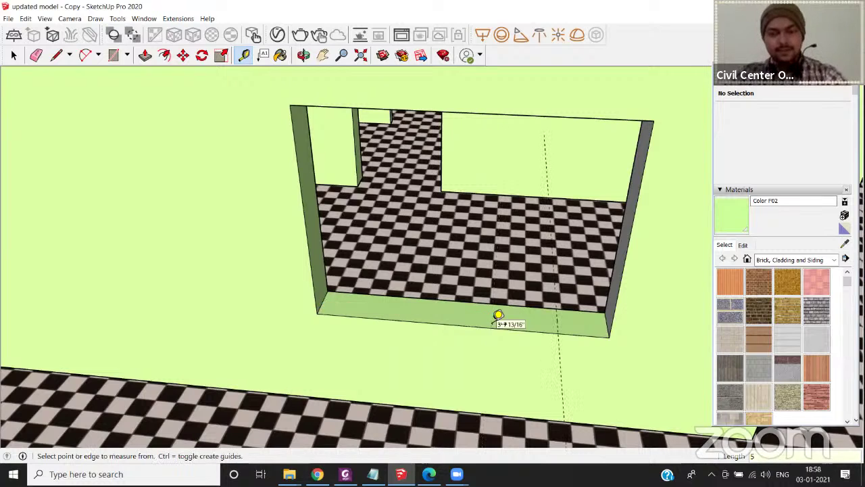
pyautogui.moveTo(582, 315); pyautogui.dragTo(647, 286, button='middle')
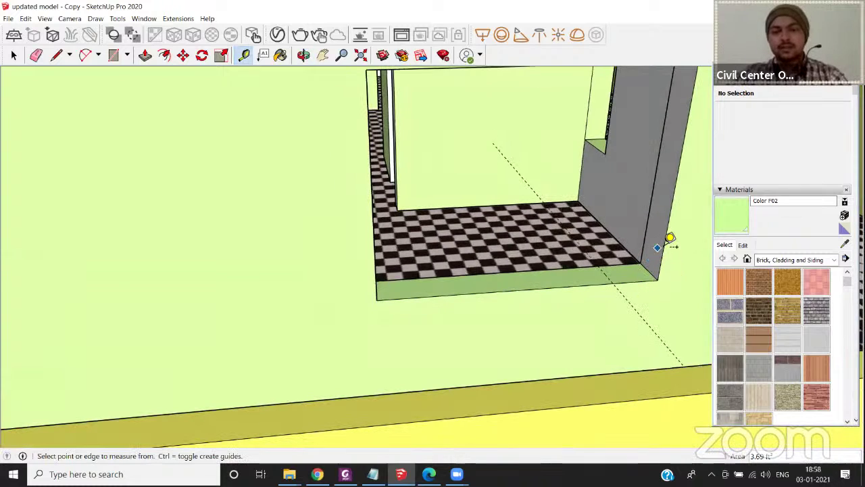
# Push/Pull the rear window opening's driveway-side jamb face inward to the guide, about 1'.
pyautogui.press('space')
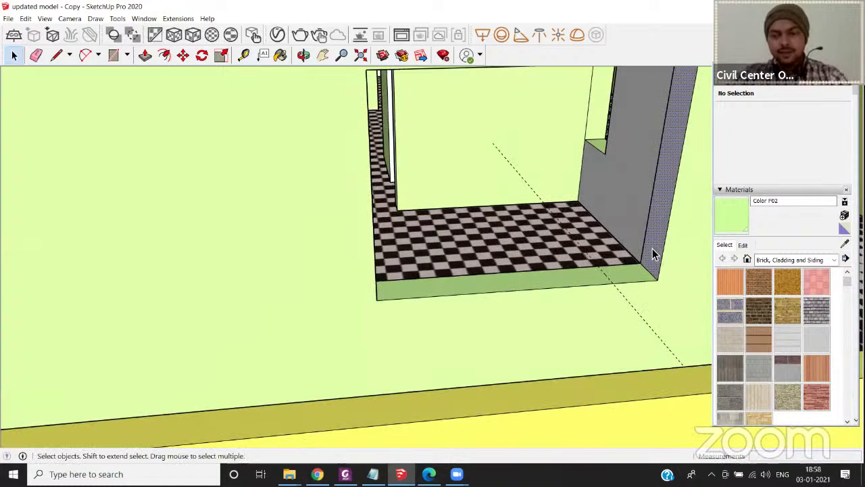
pyautogui.click(652, 249)
pyautogui.press('p')
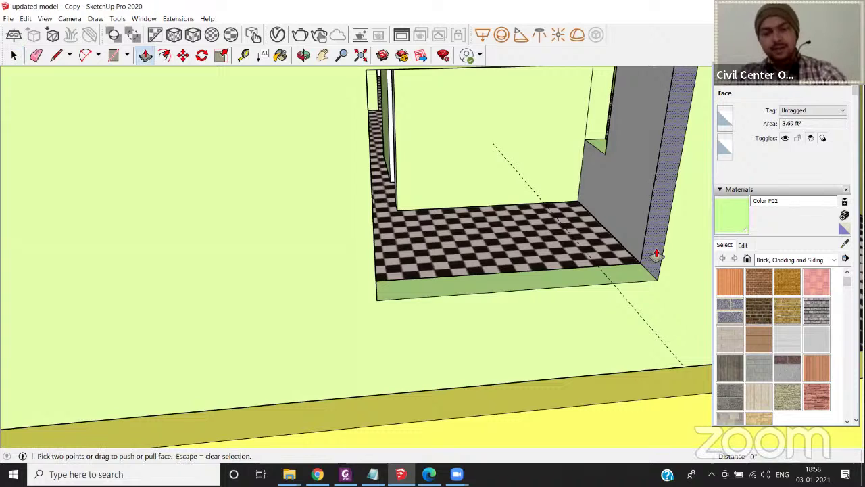
pyautogui.click(654, 251)
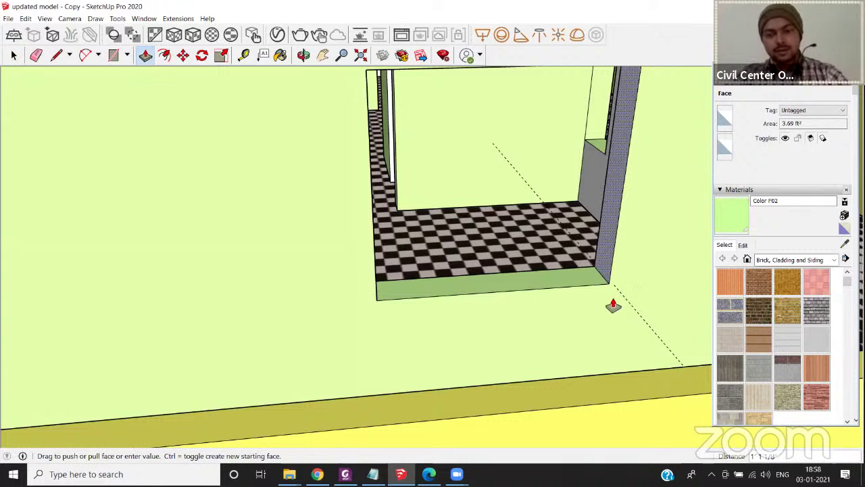
pyautogui.click(617, 296)
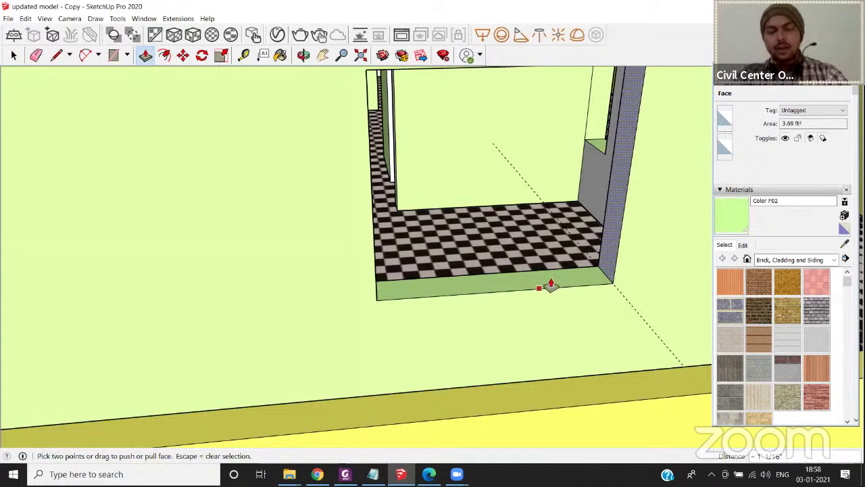
pyautogui.click(611, 261)
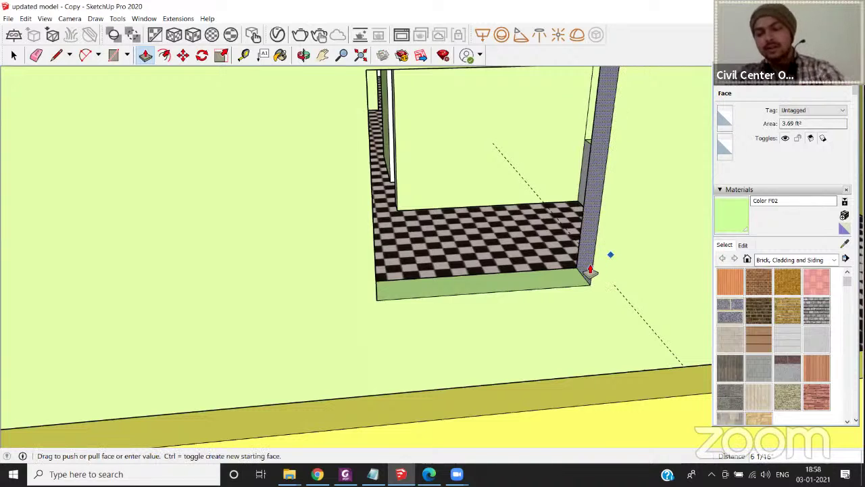
pyautogui.press('Return')
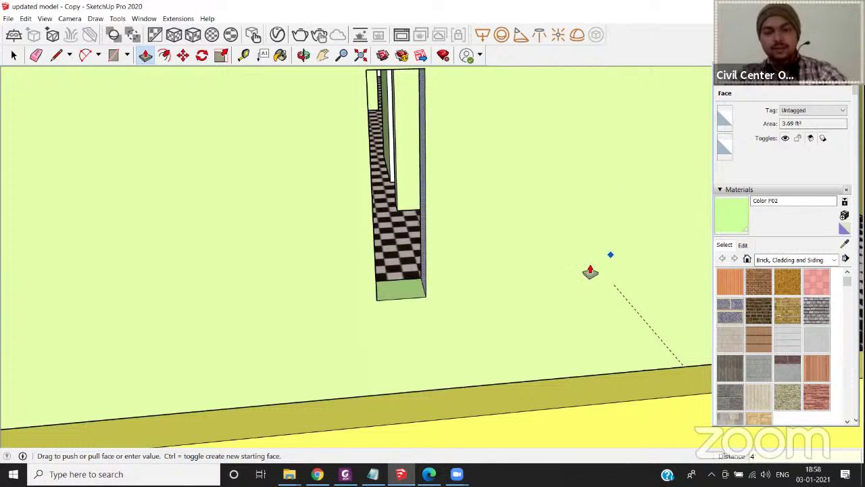
pyautogui.hotkey('ctrl', 'z')
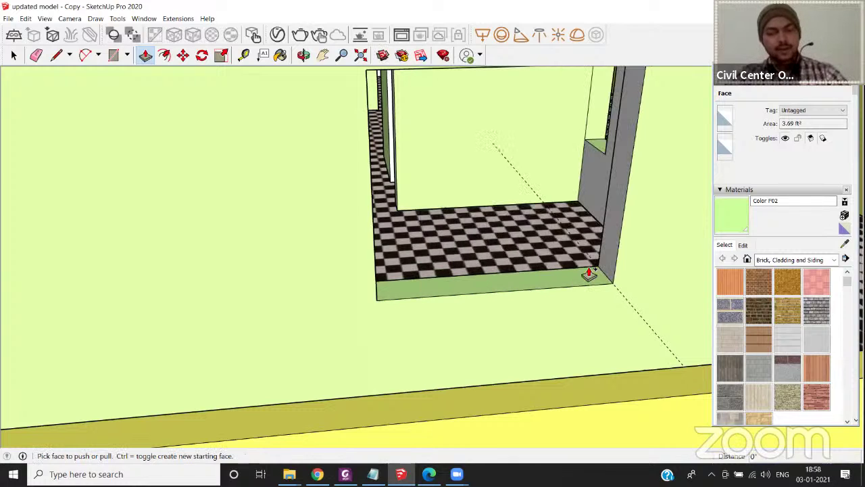
# Push/Pull the rear window opening's driveway-side jamb face a further 1' inward.
pyautogui.click(609, 261)
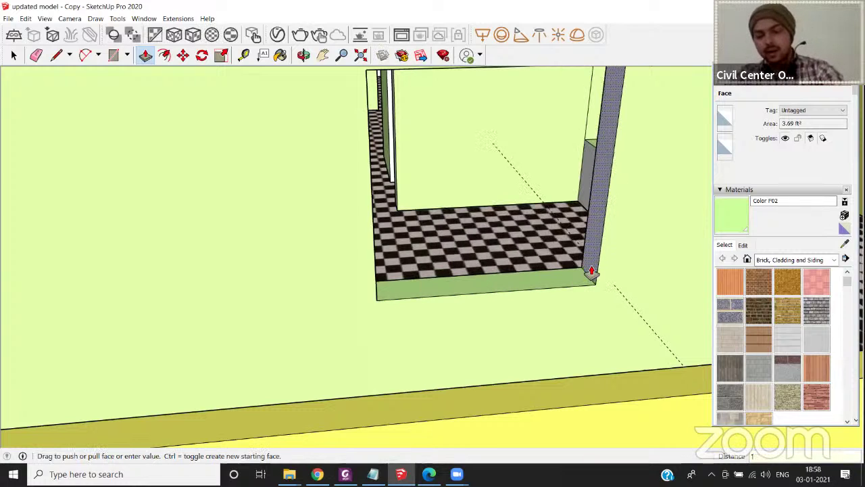
pyautogui.press('Return')
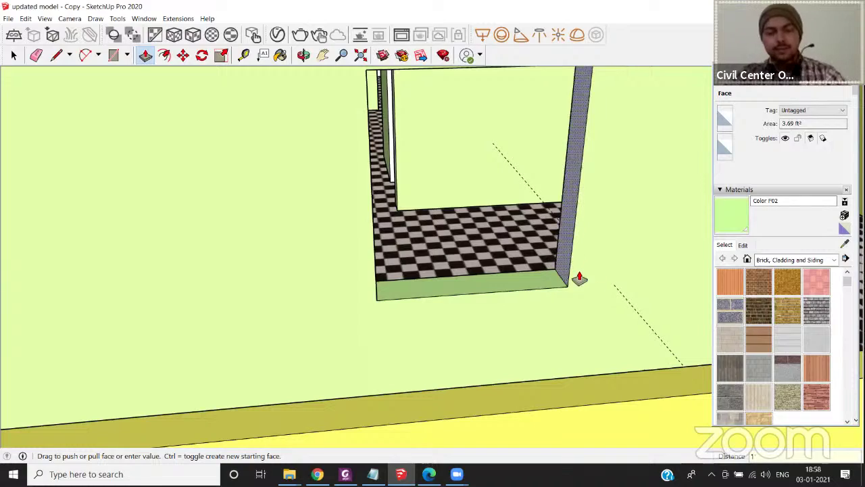
pyautogui.scroll(-6, 580, 279)
pyautogui.moveTo(562, 267); pyautogui.dragTo(586, 301, button='middle')
pyautogui.press('space')
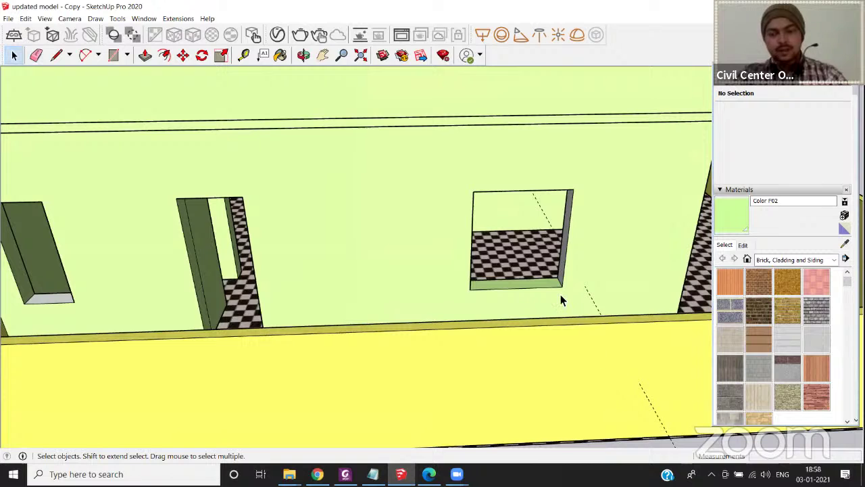
# Erase the guide line running through the rear window and the boundary wall.
pyautogui.scroll(-3, 560, 296)
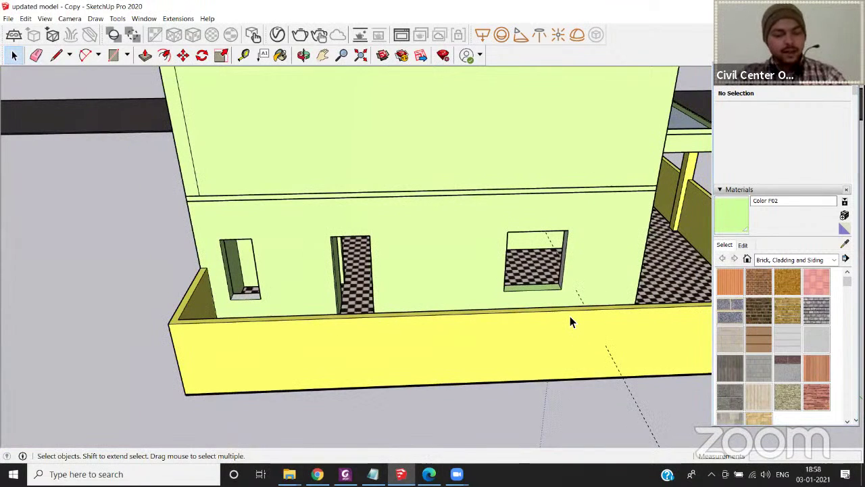
pyautogui.press('e')
pyautogui.click(636, 403)
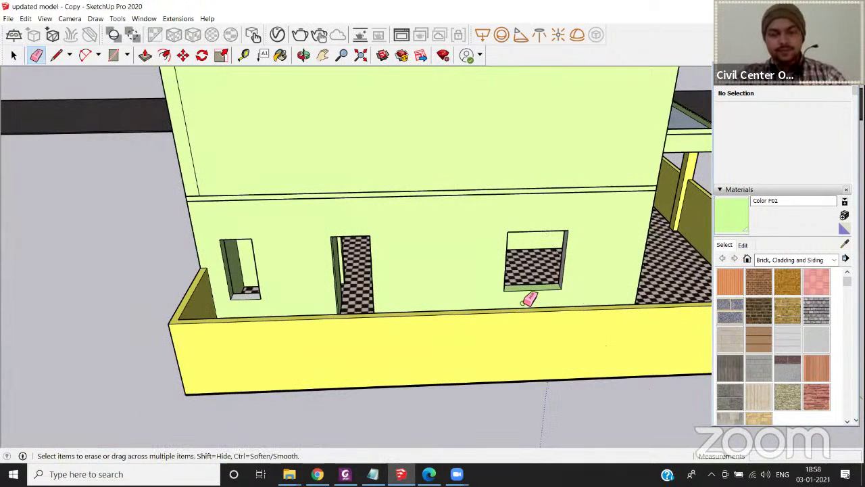
# Examine the house's side wall, upper terrace and front elevation for their door and window openings.
pyautogui.scroll(-3, 271, 290)
pyautogui.moveTo(270, 290)
pyautogui.mouseDown(button='middle')
pyautogui.moveTo(423, 245)
pyautogui.moveTo(443, 250)
pyautogui.mouseUp(button='middle')
pyautogui.scroll(-3, 446, 249)
pyautogui.moveTo(448, 201)
pyautogui.mouseDown(button='middle')
pyautogui.moveTo(485, 199)
pyautogui.moveTo(456, 120)
pyautogui.mouseUp(button='middle')
pyautogui.scroll(1, 456, 120)
pyautogui.scroll(6, 453, 139)
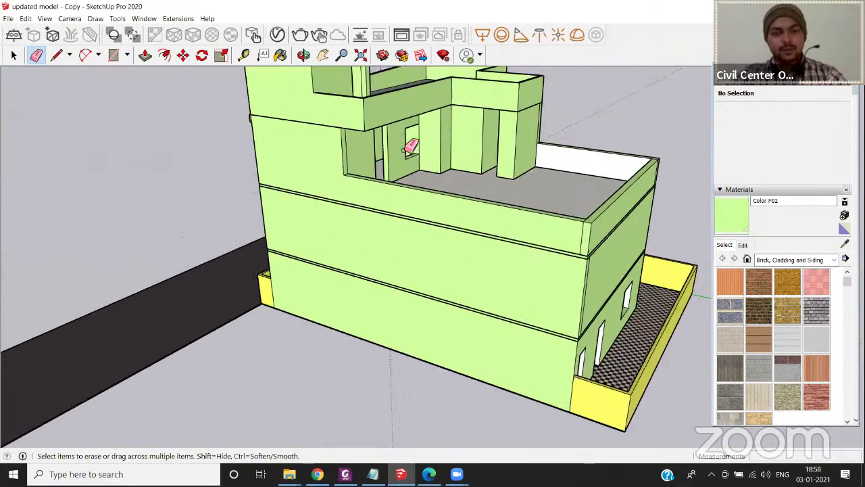
pyautogui.moveTo(304, 169)
pyautogui.mouseDown(button='middle')
pyautogui.moveTo(382, 135)
pyautogui.moveTo(486, 163)
pyautogui.mouseUp(button='middle')
pyautogui.scroll(-4, 487, 162)
pyautogui.moveTo(608, 168)
pyautogui.mouseDown(button='middle')
pyautogui.moveTo(570, 148)
pyautogui.moveTo(500, 142)
pyautogui.mouseUp(button='middle')
pyautogui.scroll(-6, 501, 146)
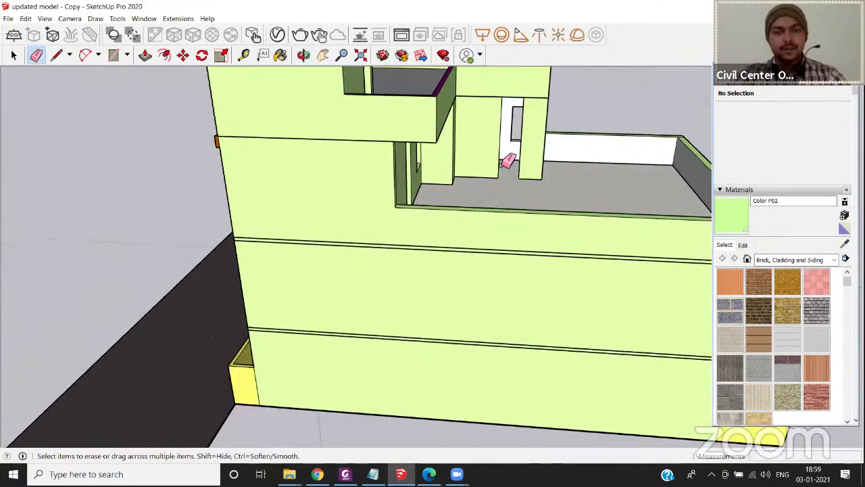
pyautogui.moveTo(356, 208)
pyautogui.mouseDown(button='middle')
pyautogui.moveTo(480, 211)
pyautogui.moveTo(595, 196)
pyautogui.mouseUp(button='middle')
pyautogui.moveTo(332, 188)
pyautogui.mouseDown(button='middle')
pyautogui.moveTo(473, 189)
pyautogui.moveTo(431, 203)
pyautogui.mouseUp(button='middle')
pyautogui.scroll(6, 426, 202)
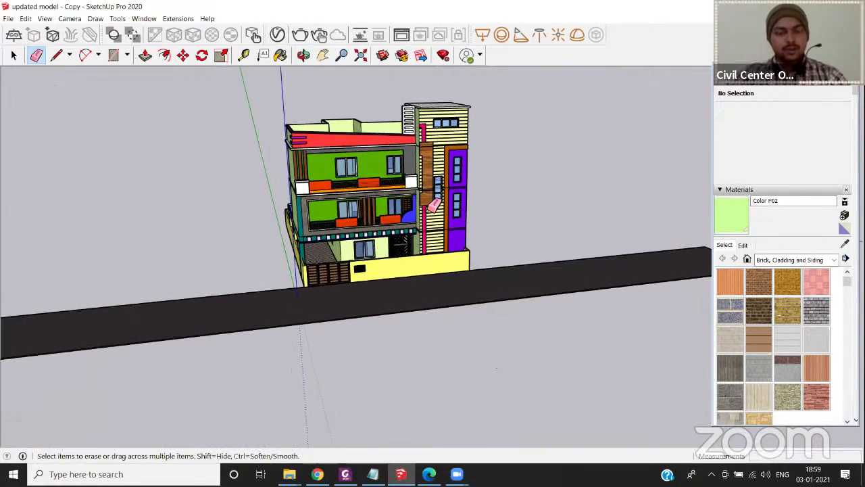
pyautogui.scroll(6, 417, 204)
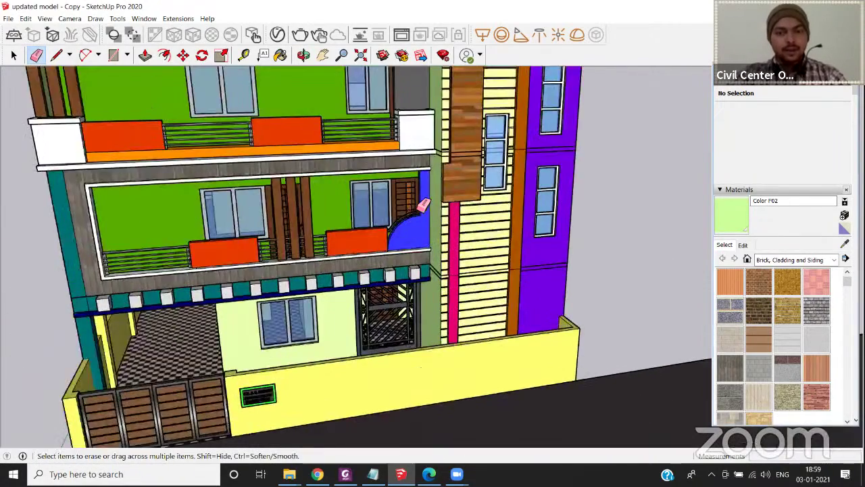
# Measure the width of the wooden door beside the first-floor balcony window.
pyautogui.press('space')
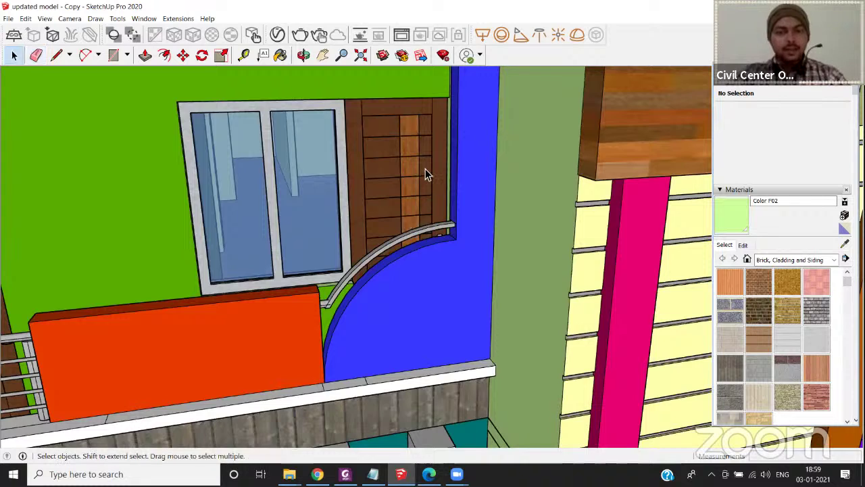
pyautogui.scroll(3, 425, 168)
pyautogui.scroll(-2, 425, 169)
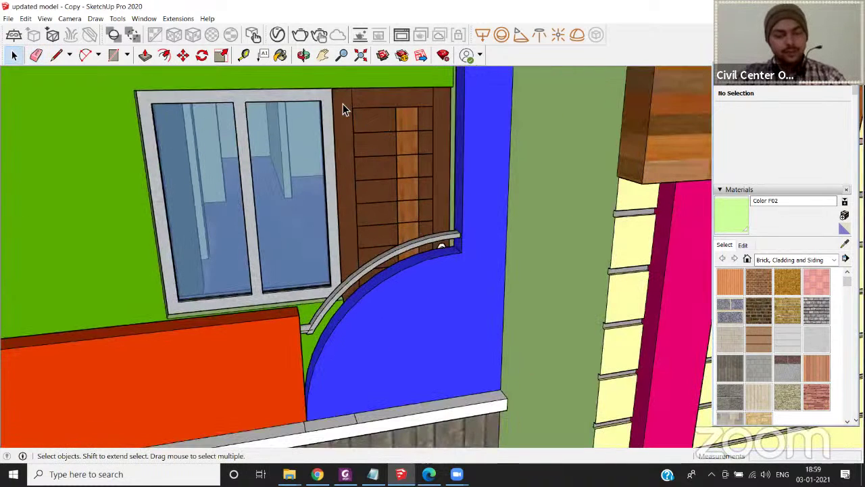
pyautogui.press('t')
pyautogui.click(333, 87)
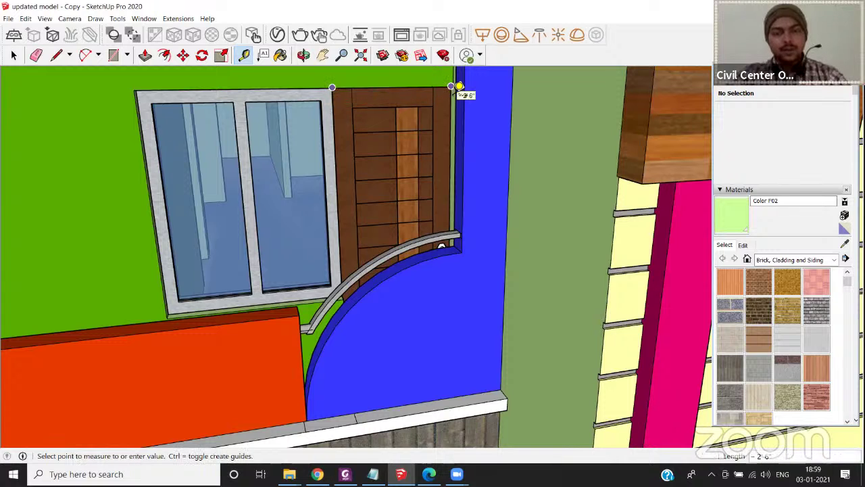
pyautogui.press('space')
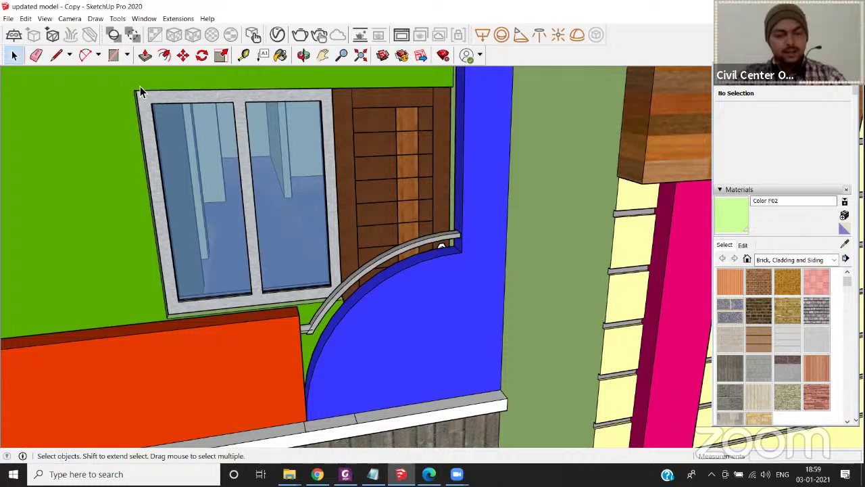
# Measure the width of the first-floor balcony window beside the wooden door, from one outer frame edge to the other.
pyautogui.press('t')
pyautogui.click(135, 90)
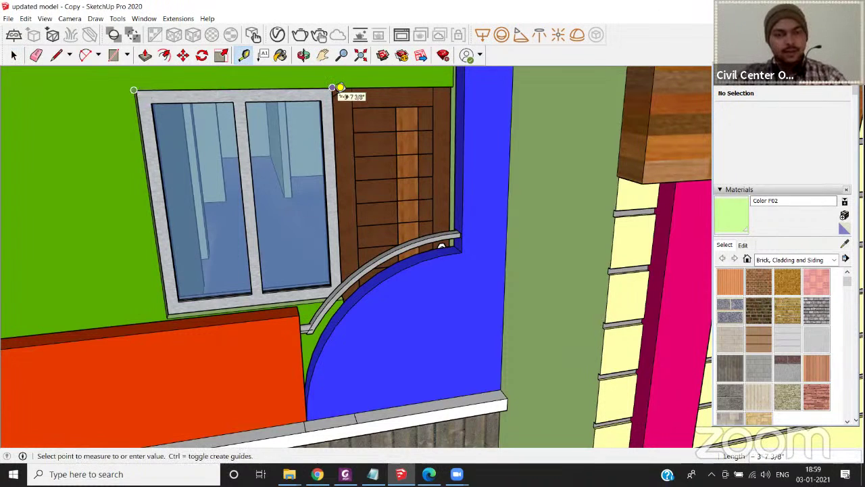
pyautogui.moveTo(341, 89); pyautogui.dragTo(263, 168, button='middle')
pyautogui.scroll(2, 263, 169)
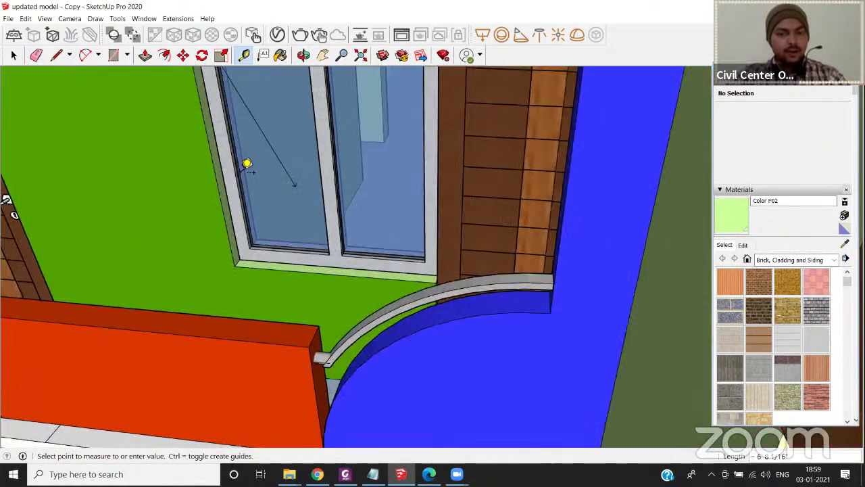
pyautogui.click(237, 167)
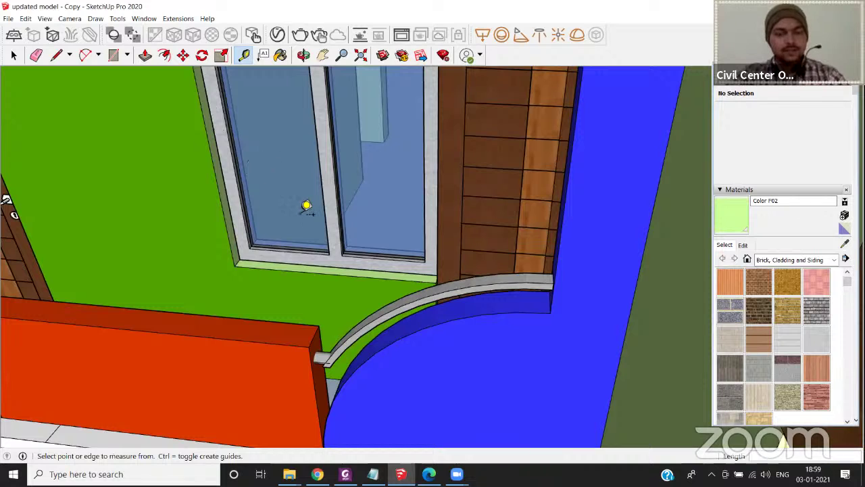
pyautogui.scroll(-4, 300, 210)
pyautogui.moveTo(332, 215); pyautogui.dragTo(398, 188, button='middle')
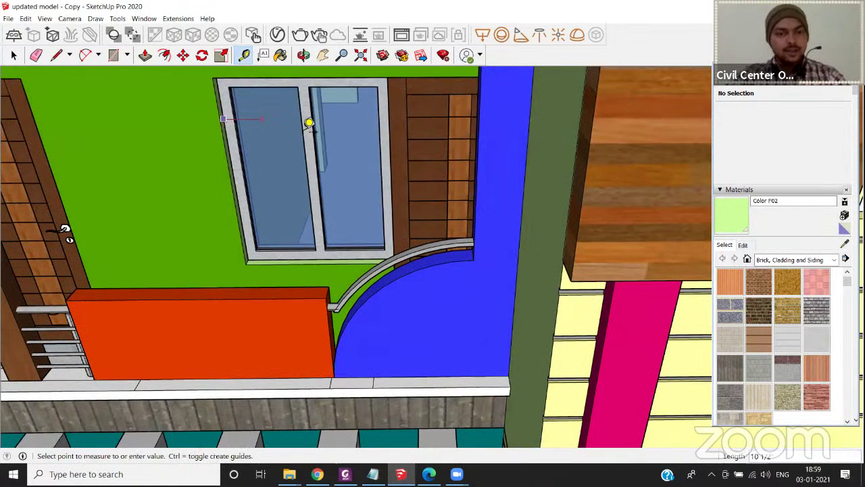
pyautogui.moveTo(404, 113); pyautogui.dragTo(492, 103, button='middle')
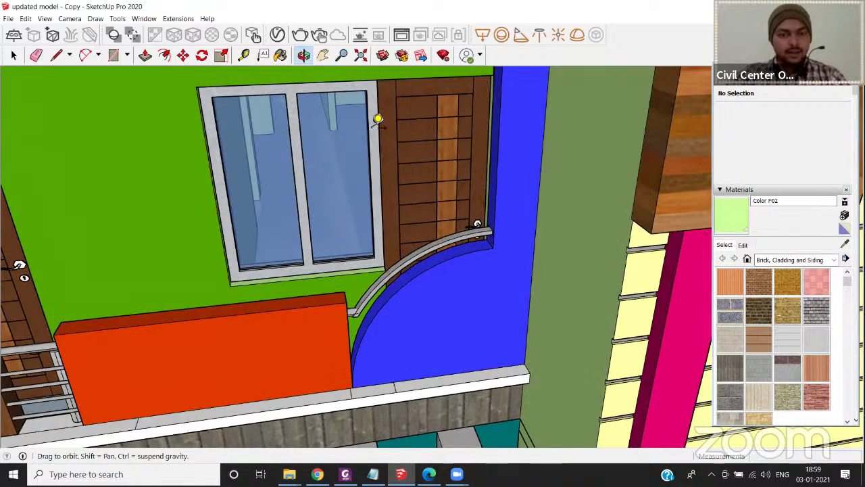
pyautogui.scroll(6, 372, 121)
pyautogui.scroll(2, 367, 128)
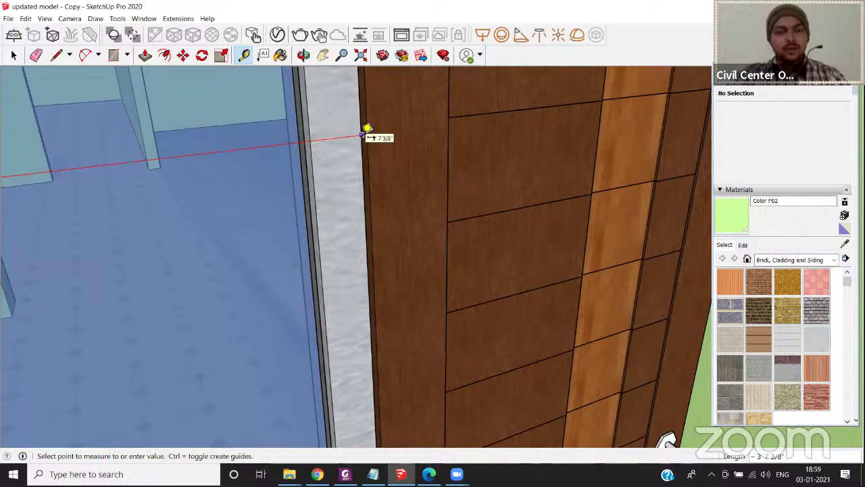
pyautogui.scroll(-8, 364, 137)
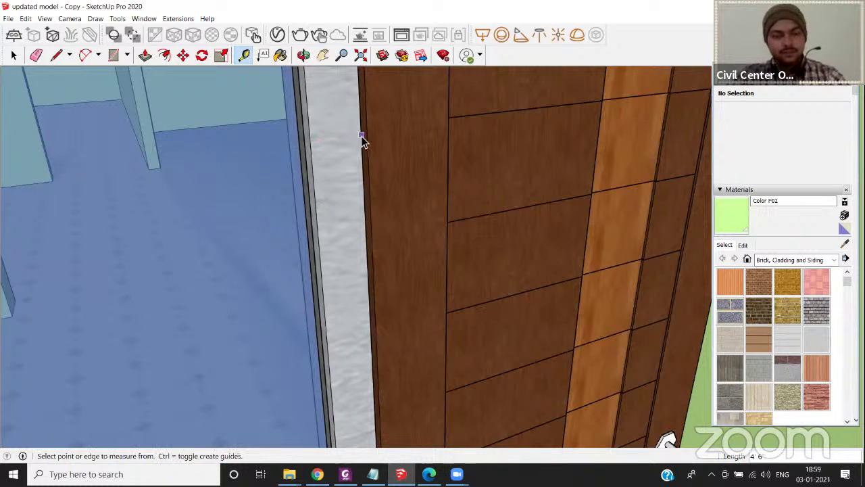
pyautogui.press('space')
# Select the two-pane balcony window group above the curved railing.
pyautogui.moveTo(286, 153); pyautogui.dragTo(305, 202, button='middle')
pyautogui.scroll(-2, 291, 175)
pyautogui.scroll(3, 305, 202)
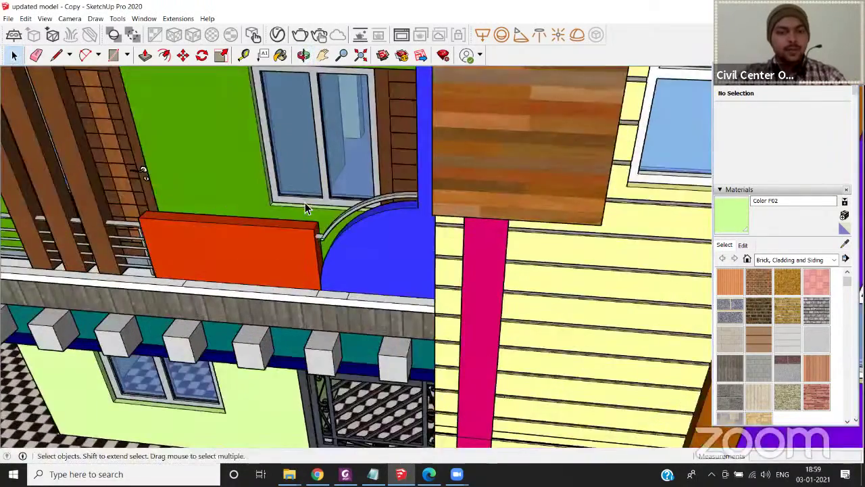
pyautogui.click(305, 203)
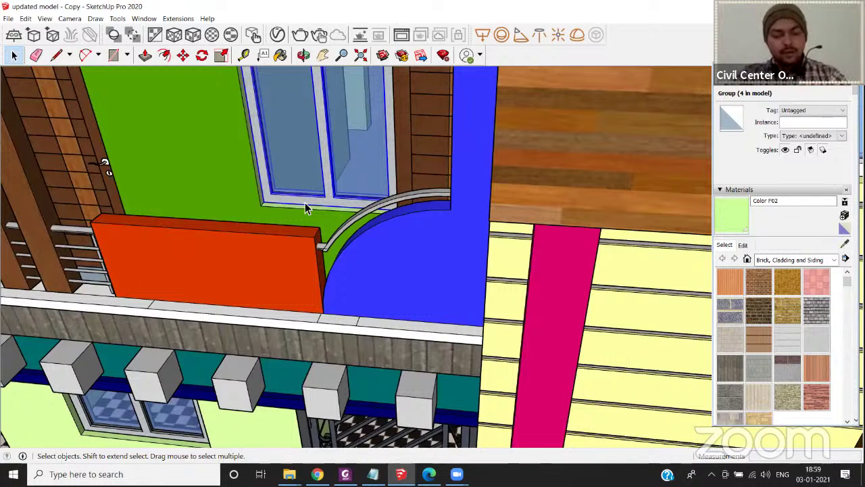
pyautogui.press('m')
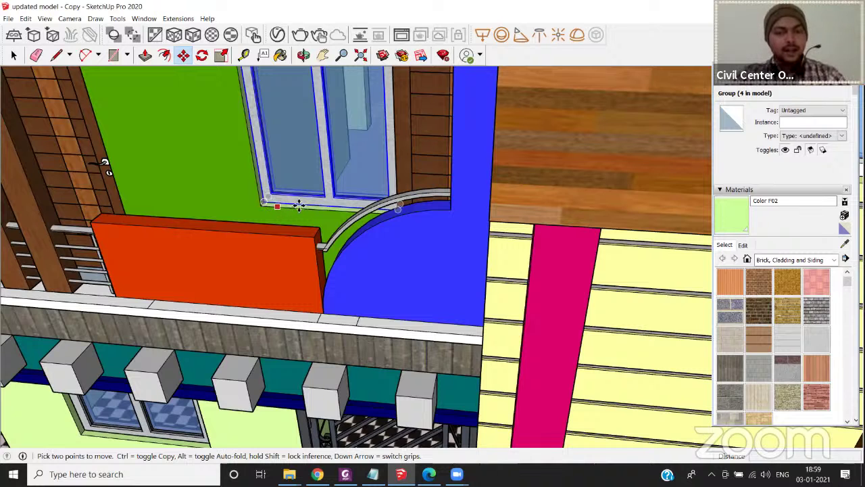
# Measure how far the balcony window's frame is set back from the green wall's outer face at the sill.
pyautogui.scroll(4, 283, 211)
pyautogui.moveTo(272, 230); pyautogui.dragTo(279, 230, button='middle')
pyautogui.press('space')
pyautogui.press('t')
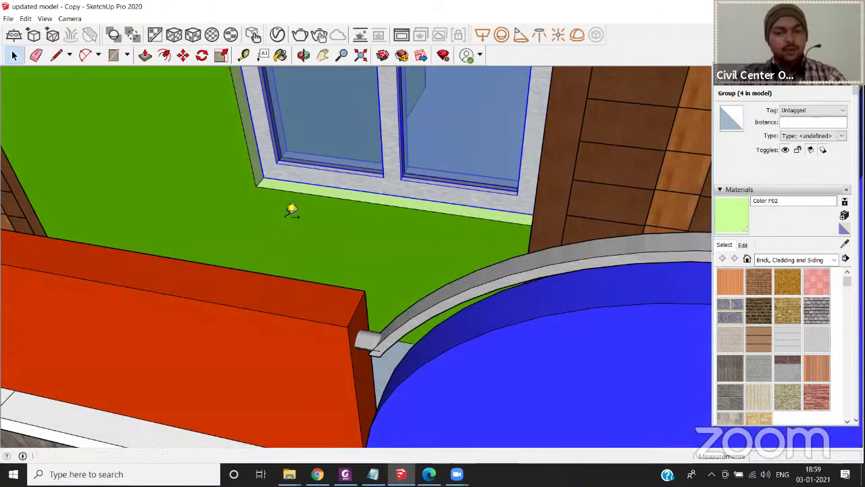
pyautogui.click(302, 190)
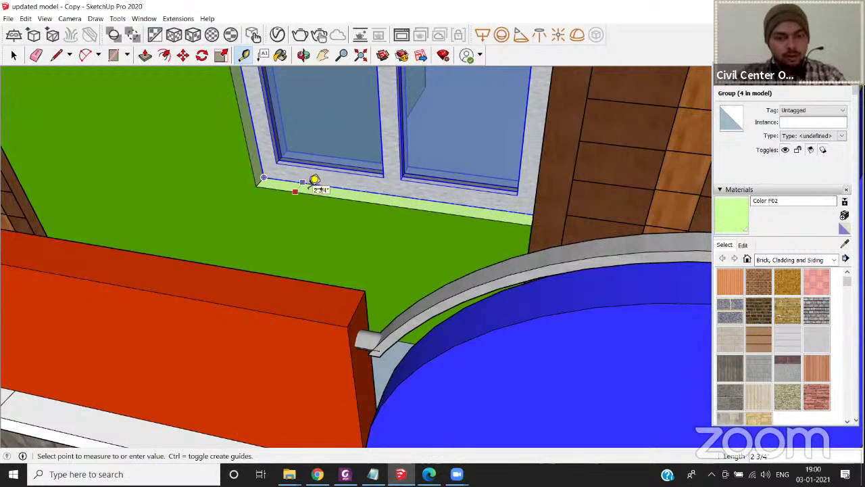
pyautogui.scroll(4, 315, 181)
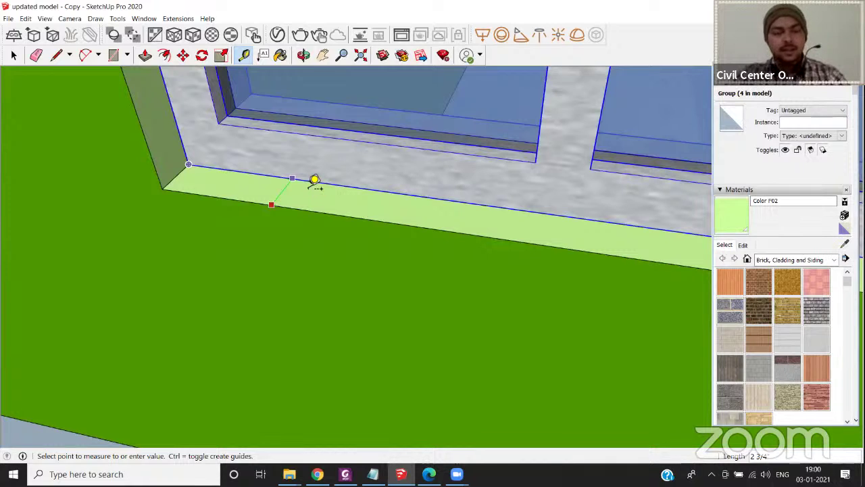
pyautogui.press('space')
pyautogui.scroll(-5, 309, 186)
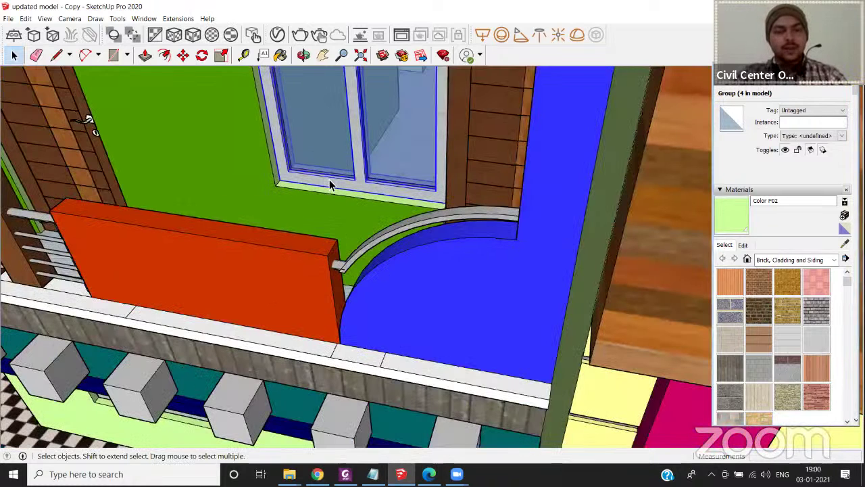
# Copy the balcony window from its lower corner to a free spot outside the house.
pyautogui.press('m')
pyautogui.press('ctrl')
pyautogui.click(285, 183)
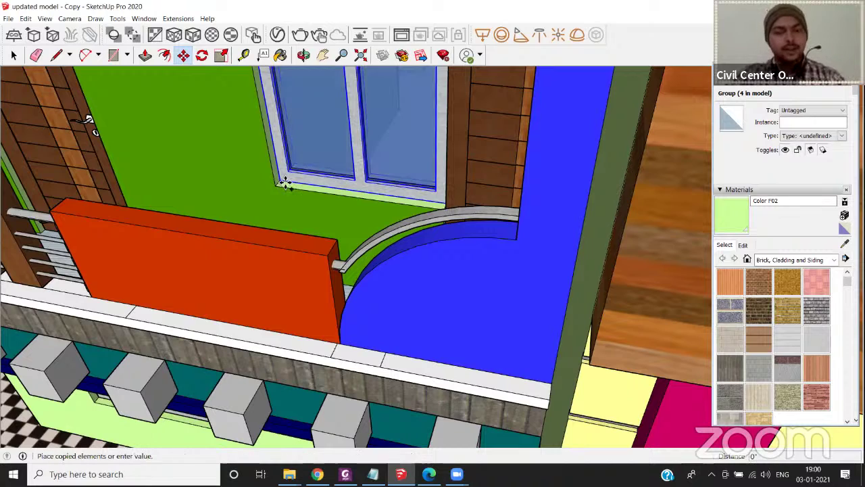
pyautogui.moveTo(284, 183); pyautogui.dragTo(367, 186, button='middle')
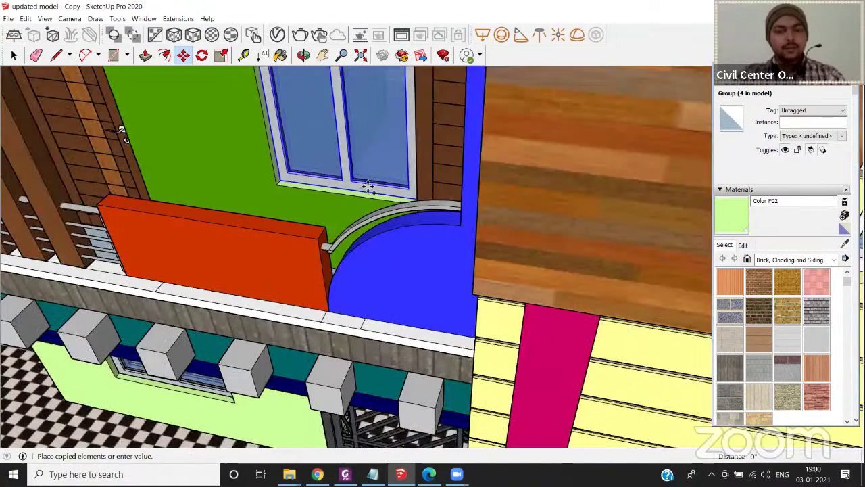
pyautogui.scroll(-2, 367, 187)
pyautogui.scroll(-6, 414, 188)
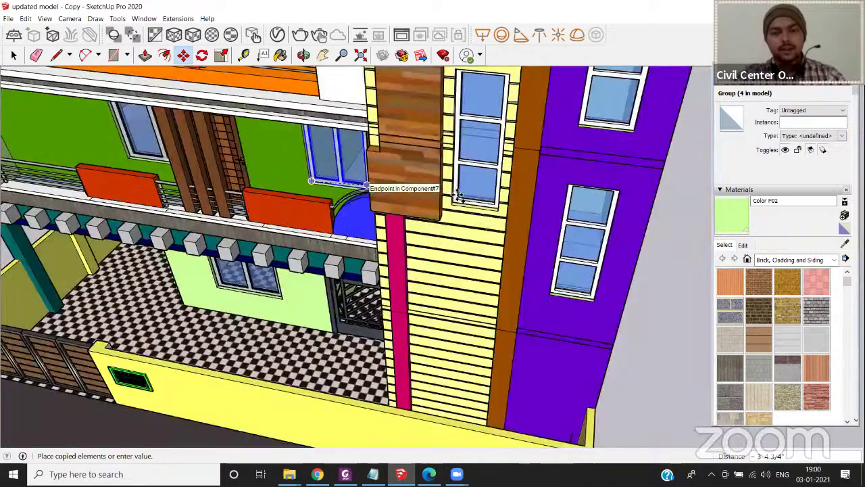
pyautogui.click(245, 175)
# Rotate the copied window 90 degrees about the vertical axis so it lies parallel to the house's unfinished side wall.
pyautogui.moveTo(245, 175); pyautogui.dragTo(350, 324, button='middle')
pyautogui.scroll(5, 350, 329)
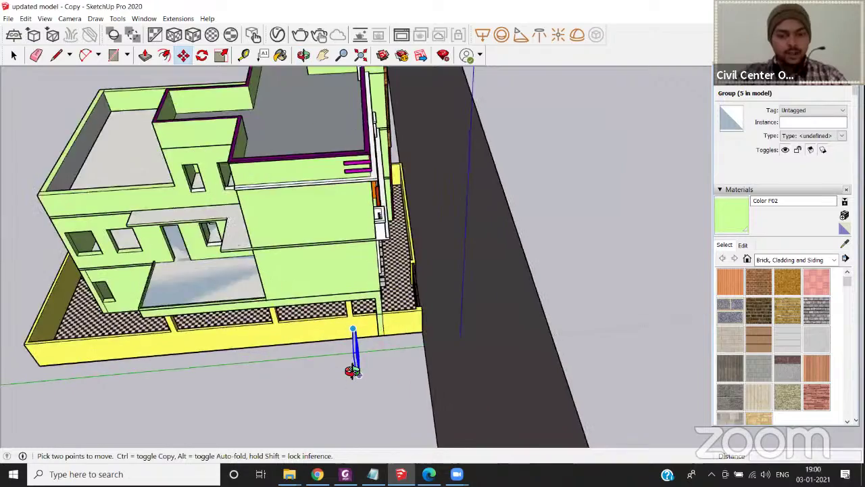
pyautogui.scroll(2, 353, 373)
pyautogui.moveTo(354, 376); pyautogui.dragTo(367, 314, button='middle')
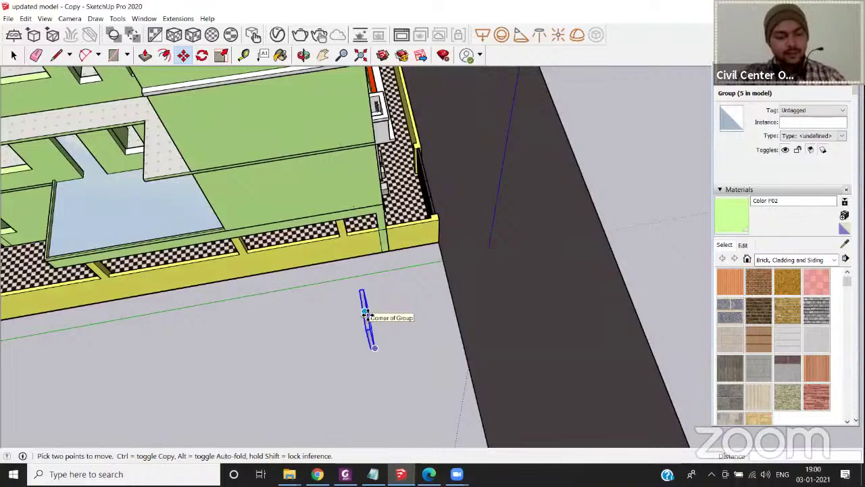
pyautogui.press('q')
pyautogui.scroll(1, 367, 315)
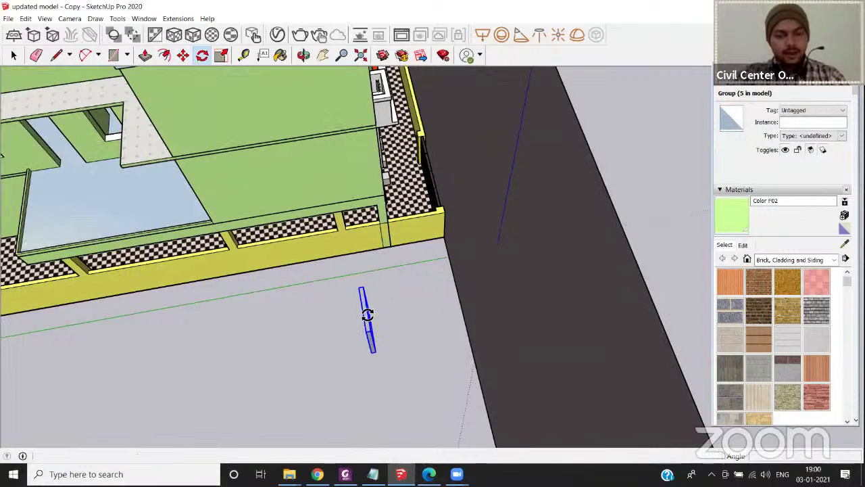
pyautogui.click(378, 313)
pyautogui.click(388, 309)
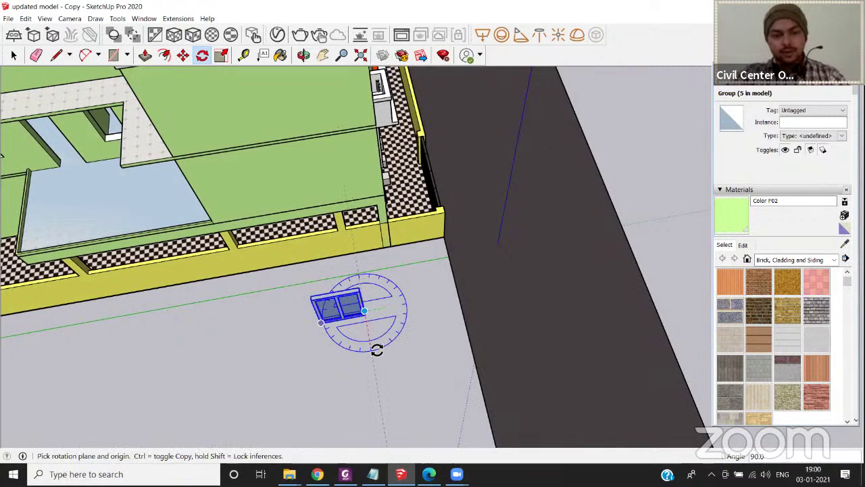
pyautogui.click(324, 332)
# Copy the rotated window by its lower corner into the side wall's first-floor opening nearest the rear corner.
pyautogui.moveTo(325, 332); pyautogui.dragTo(332, 197, button='middle')
pyautogui.scroll(4, 331, 197)
pyautogui.scroll(2, 322, 217)
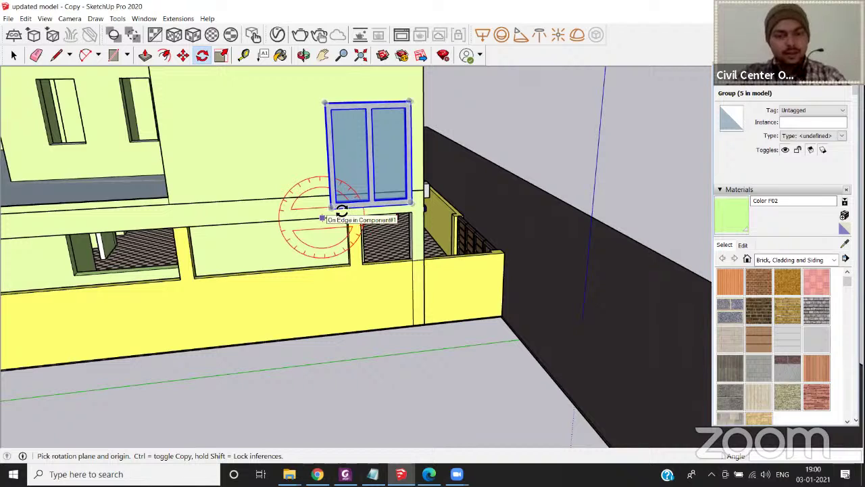
pyautogui.press('m')
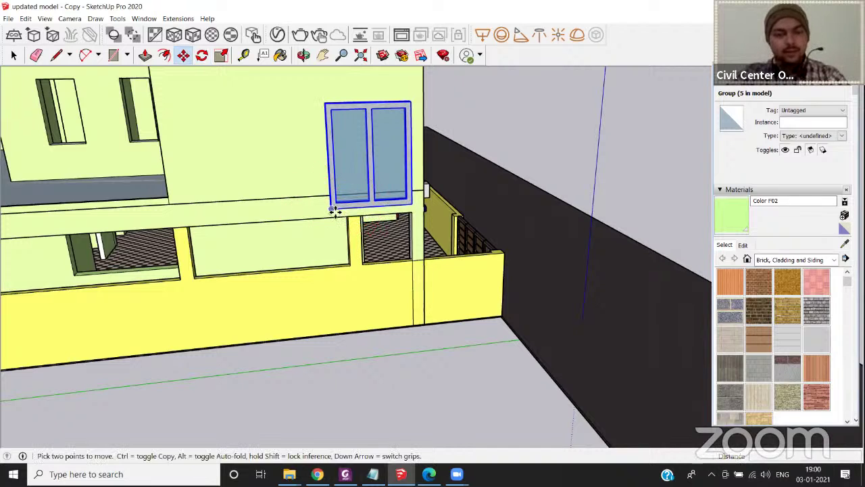
pyautogui.press('ctrl')
pyautogui.click(335, 213)
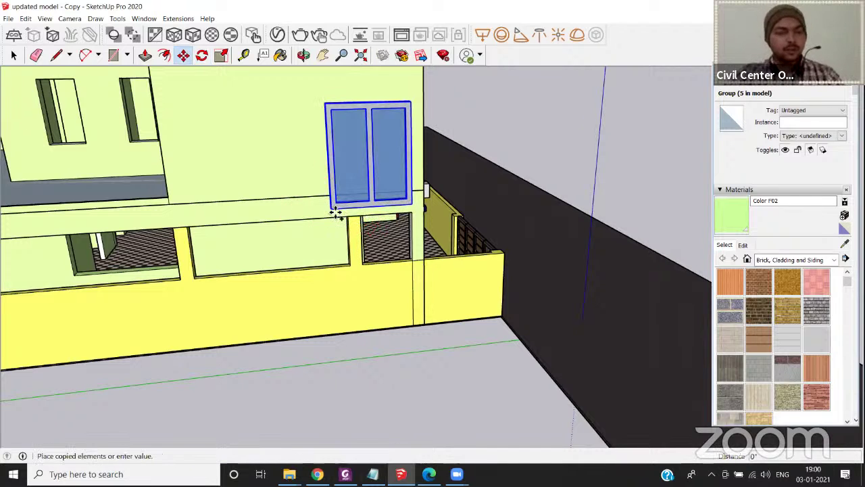
pyautogui.scroll(-5, 335, 210)
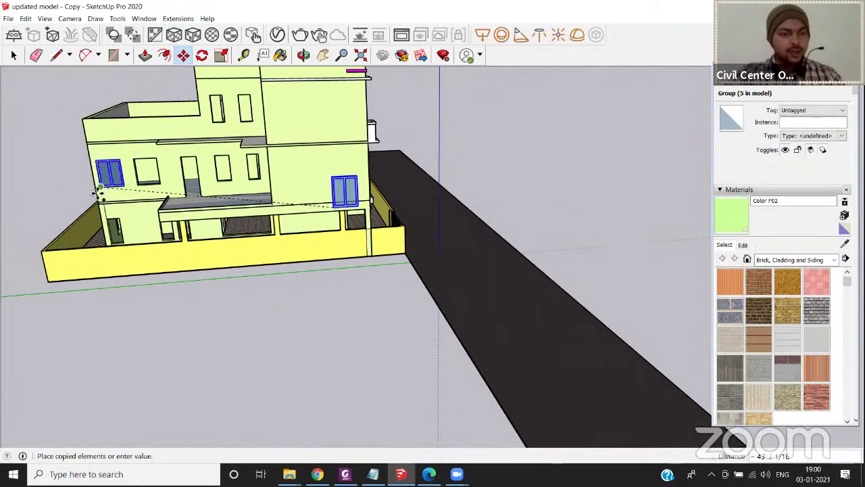
pyautogui.scroll(8, 100, 194)
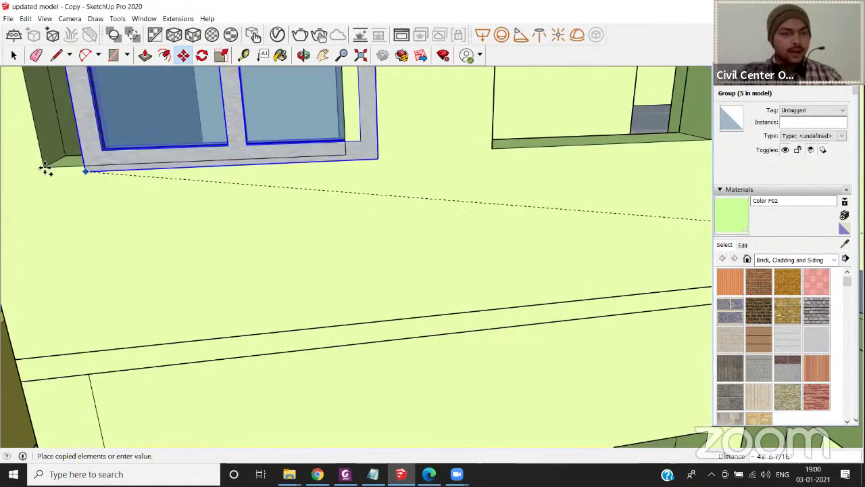
pyautogui.click(45, 169)
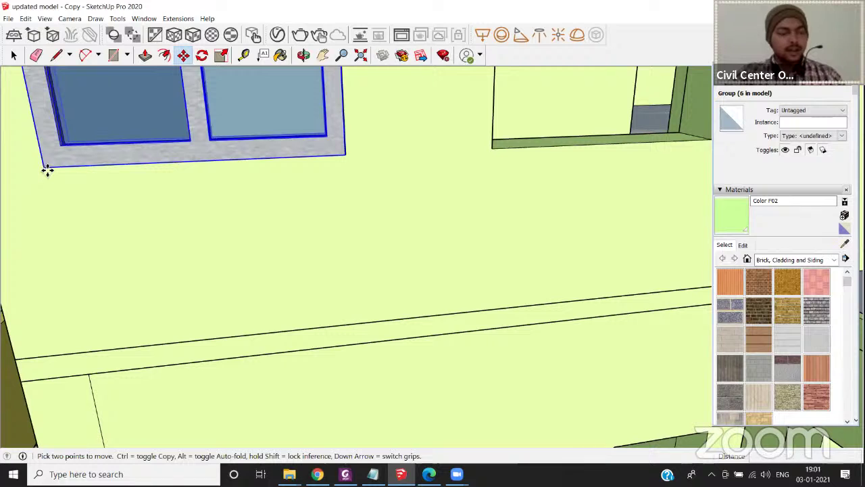
# Copy the newly placed window by its lower corner into the adjacent first-floor opening before the terrace door.
pyautogui.click(45, 168)
pyautogui.click(495, 151)
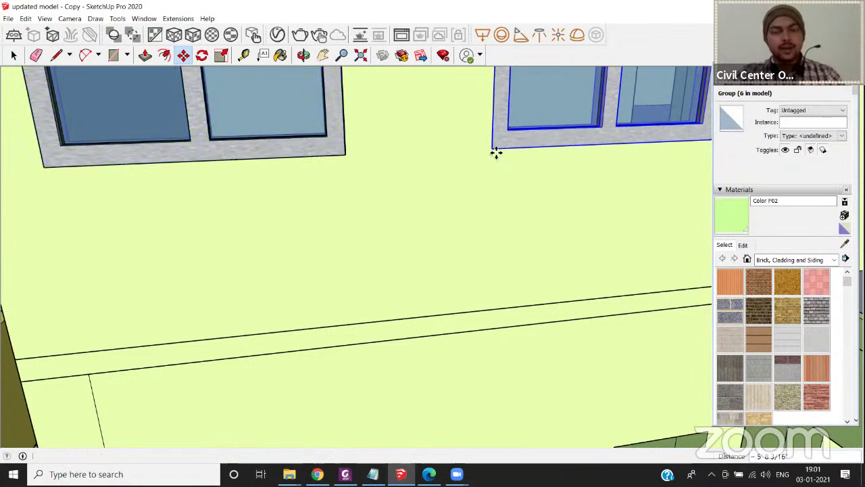
pyautogui.scroll(-10, 496, 152)
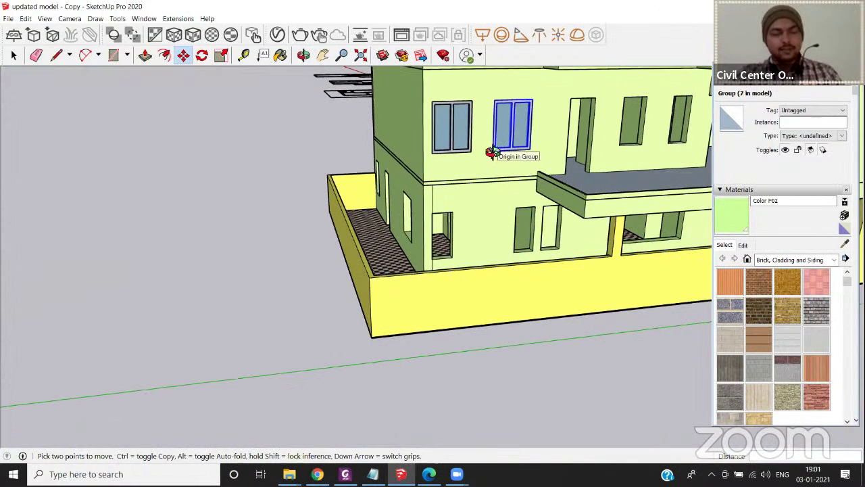
# Copy the second first-floor window by its lower corner to the sill corner of the wide ground-floor opening below the terrace.
pyautogui.moveTo(309, 179)
pyautogui.mouseDown(button='middle')
pyautogui.moveTo(274, 180)
pyautogui.moveTo(263, 89)
pyautogui.moveTo(234, 160)
pyautogui.moveTo(257, 168)
pyautogui.moveTo(336, 236)
pyautogui.mouseUp(button='middle')
pyautogui.scroll(5, 412, 243)
pyautogui.moveTo(420, 237)
pyautogui.mouseDown(button='middle')
pyautogui.moveTo(409, 226)
pyautogui.moveTo(411, 236)
pyautogui.mouseUp(button='middle')
pyautogui.scroll(-3, 233, 155)
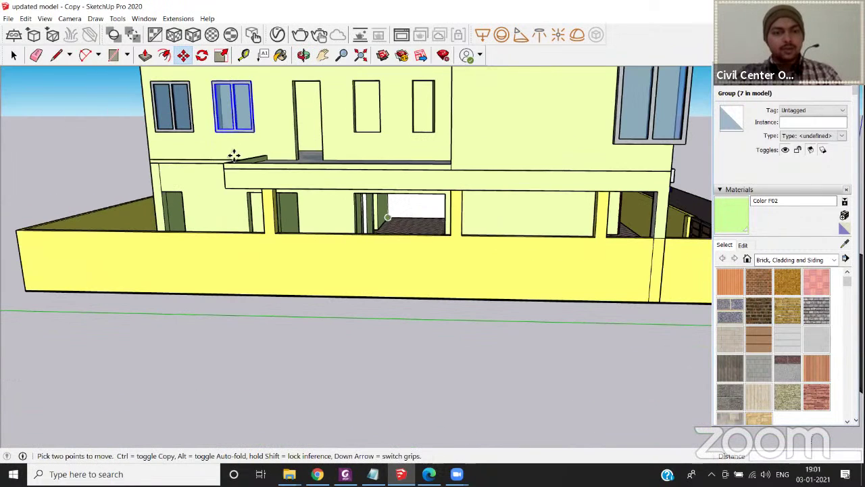
pyautogui.click(157, 135)
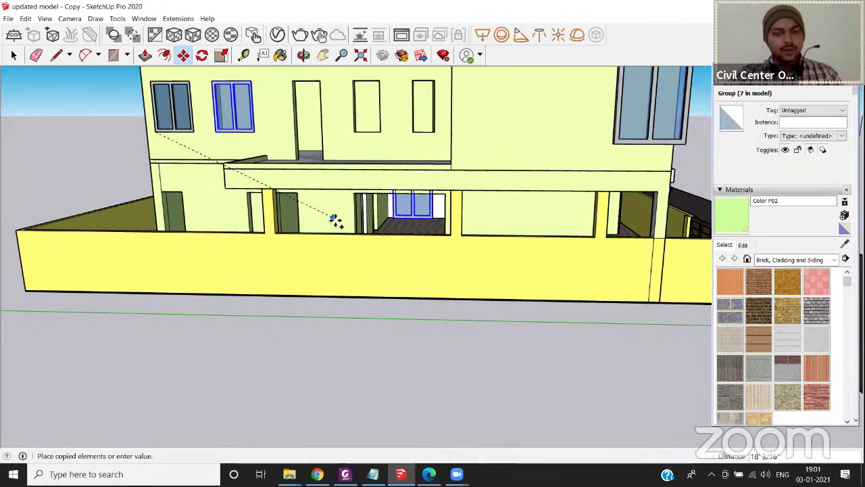
pyautogui.press('Escape')
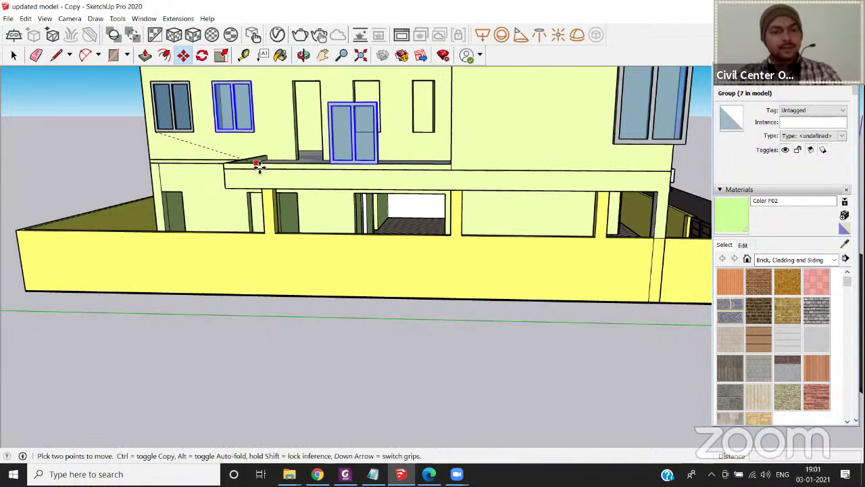
pyautogui.press('ctrl')
pyautogui.click(219, 138)
pyautogui.scroll(-1, 219, 137)
pyautogui.moveTo(332, 204); pyautogui.dragTo(350, 245, button='middle')
pyautogui.scroll(4, 349, 246)
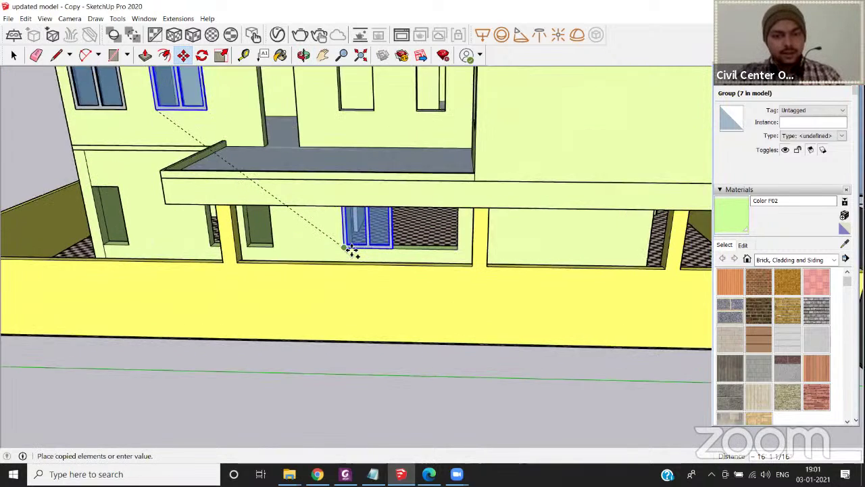
pyautogui.click(349, 249)
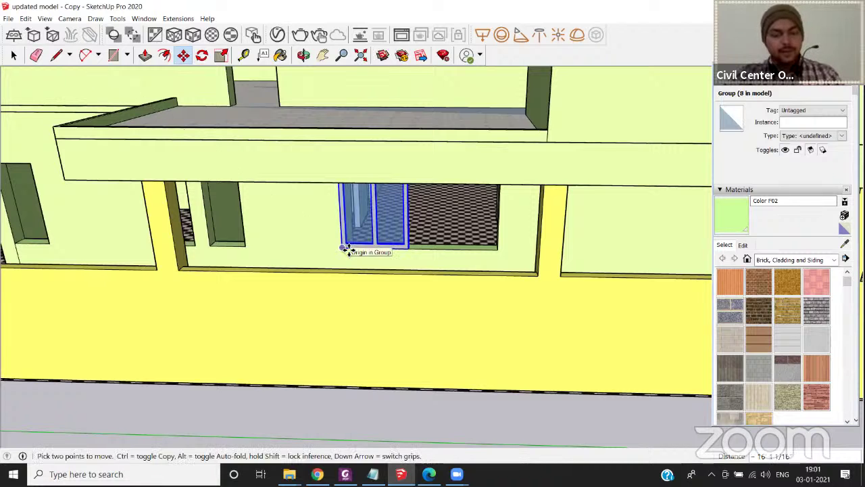
pyautogui.press('space')
# Measure the widths of the narrower and wider windows on the upper balcony's green front wall.
pyautogui.scroll(-3, 345, 248)
pyautogui.scroll(-3, 506, 233)
pyautogui.moveTo(506, 233); pyautogui.dragTo(317, 226, button='middle')
pyautogui.moveTo(464, 230); pyautogui.dragTo(328, 221, button='middle')
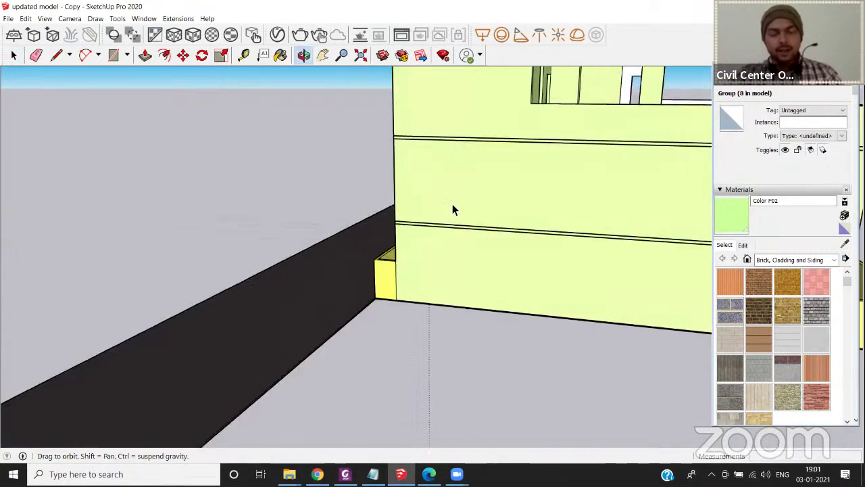
pyautogui.scroll(-5, 460, 205)
pyautogui.moveTo(585, 220); pyautogui.dragTo(566, 223, button='middle')
pyautogui.moveTo(469, 194); pyautogui.dragTo(338, 226, button='middle')
pyautogui.moveTo(497, 167)
pyautogui.mouseDown(button='middle')
pyautogui.moveTo(450, 155)
pyautogui.moveTo(417, 161)
pyautogui.moveTo(470, 161)
pyautogui.mouseUp(button='middle')
pyautogui.scroll(5, 460, 175)
pyautogui.scroll(4, 406, 182)
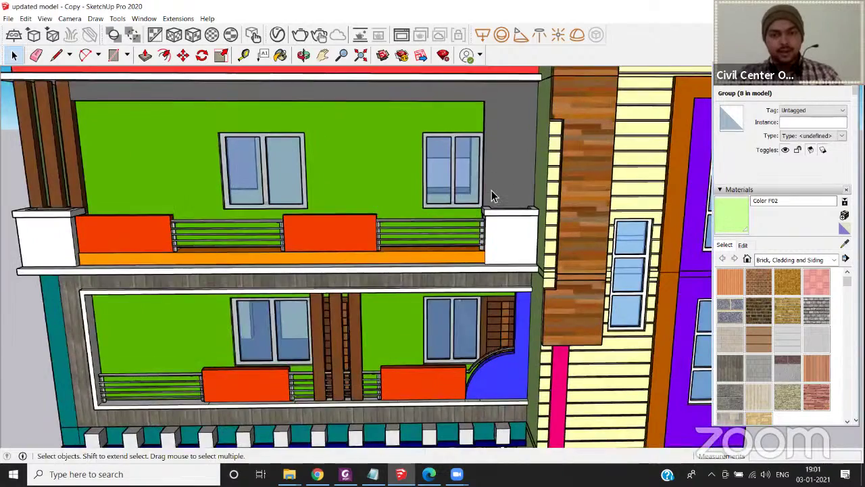
pyautogui.moveTo(491, 193); pyautogui.dragTo(474, 162, button='middle')
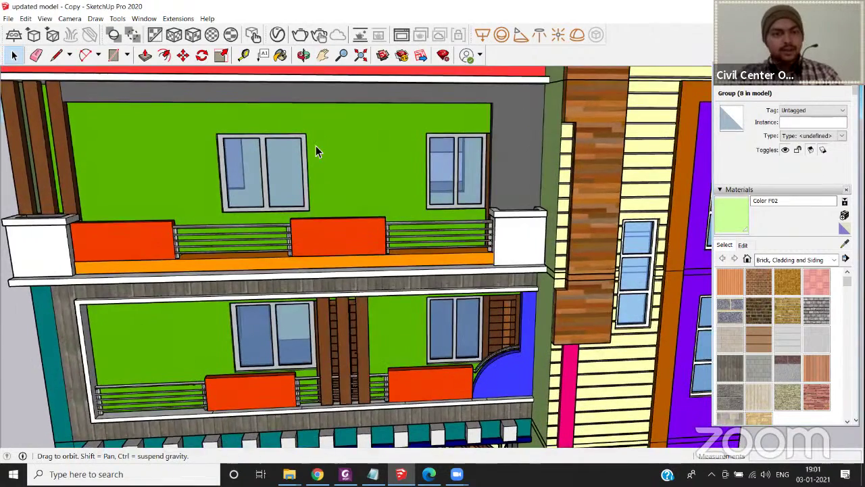
pyautogui.scroll(3, 406, 148)
pyautogui.press('t')
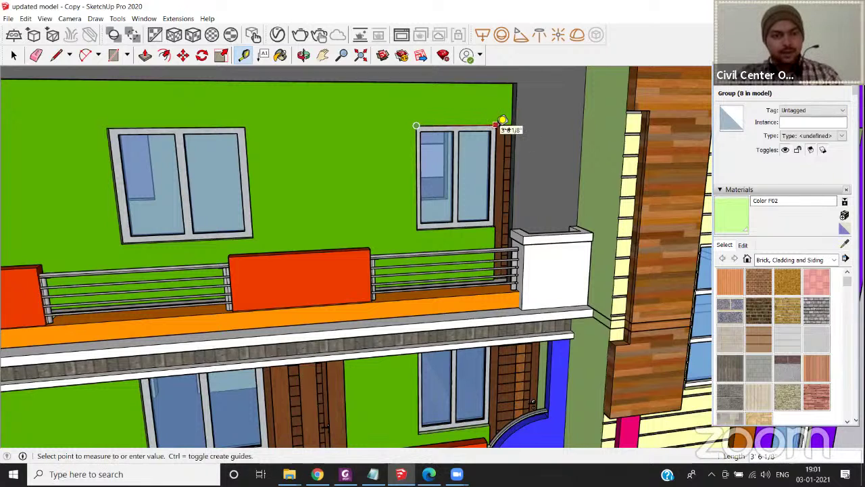
pyautogui.click(497, 125)
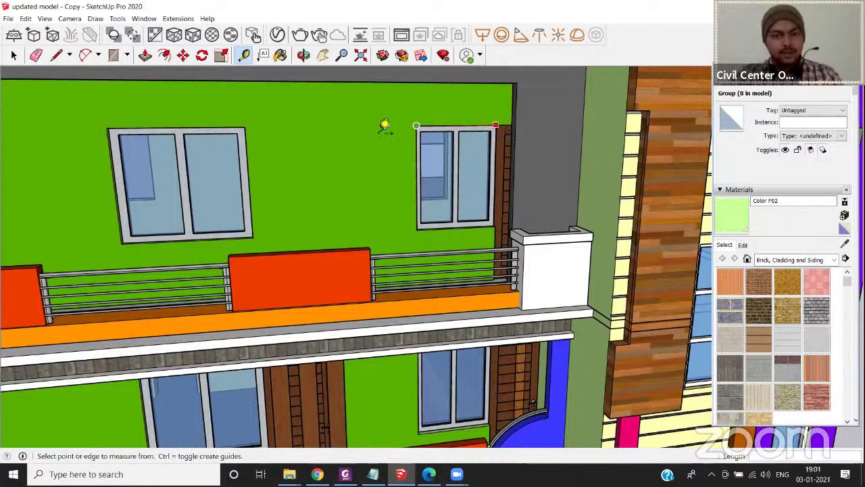
pyautogui.click(115, 127)
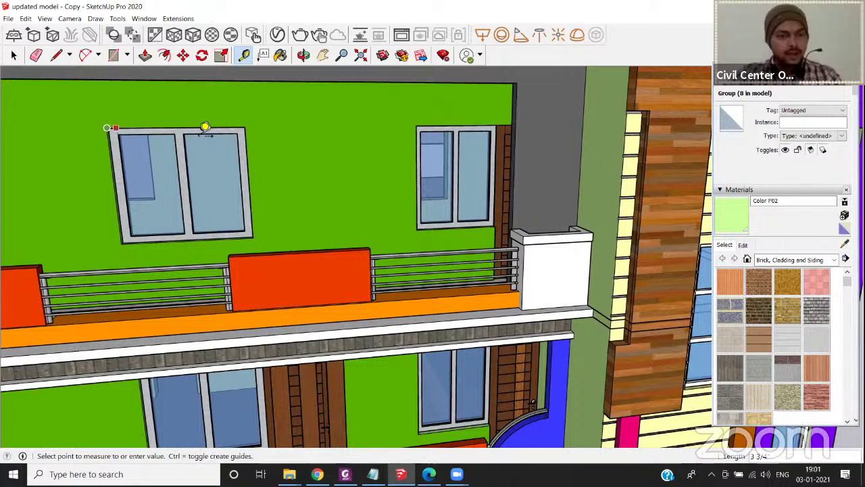
pyautogui.click(248, 124)
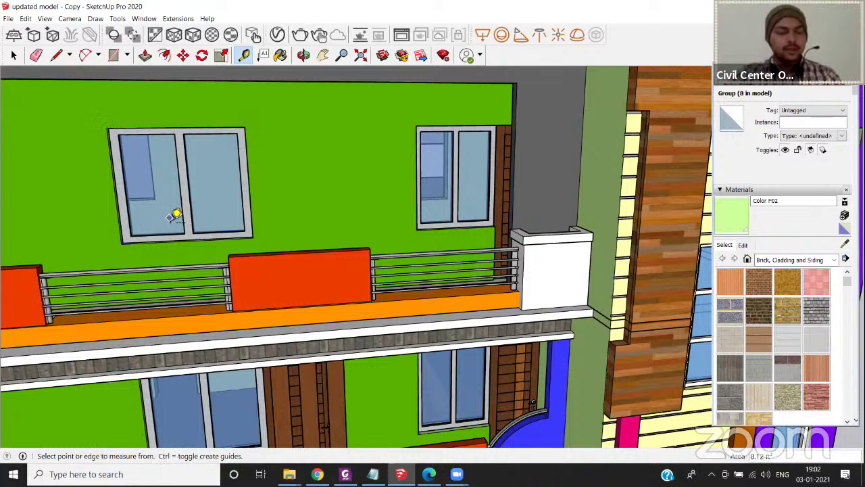
# Copy the wider upper-balcony window by its lower corner into the open space beside the house.
pyautogui.press('space')
pyautogui.click(142, 236)
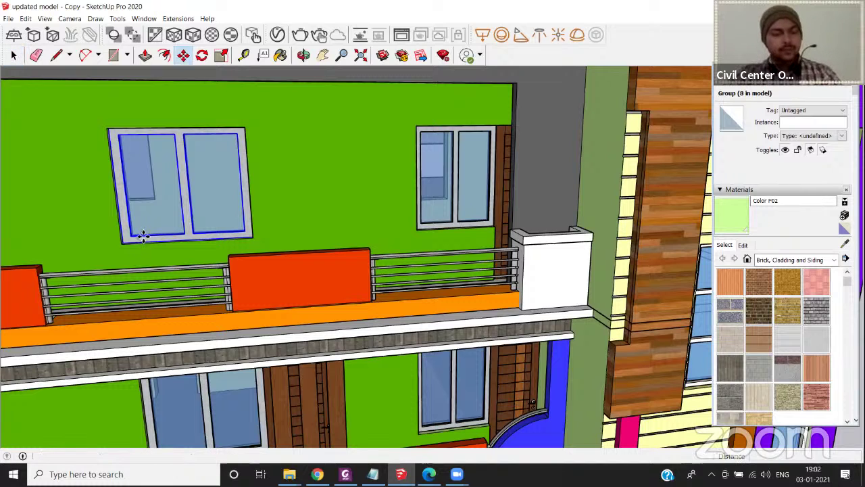
pyautogui.click(131, 246)
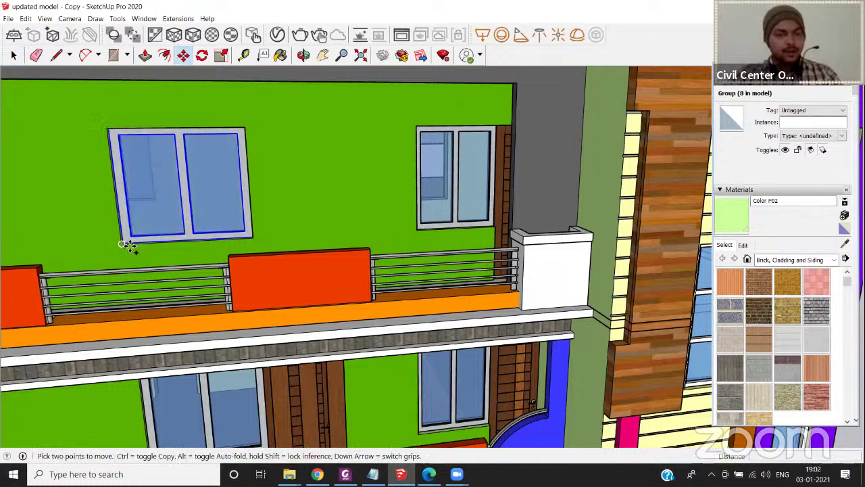
pyautogui.press('ctrl')
pyautogui.scroll(-5, 132, 245)
pyautogui.scroll(-5, 132, 245)
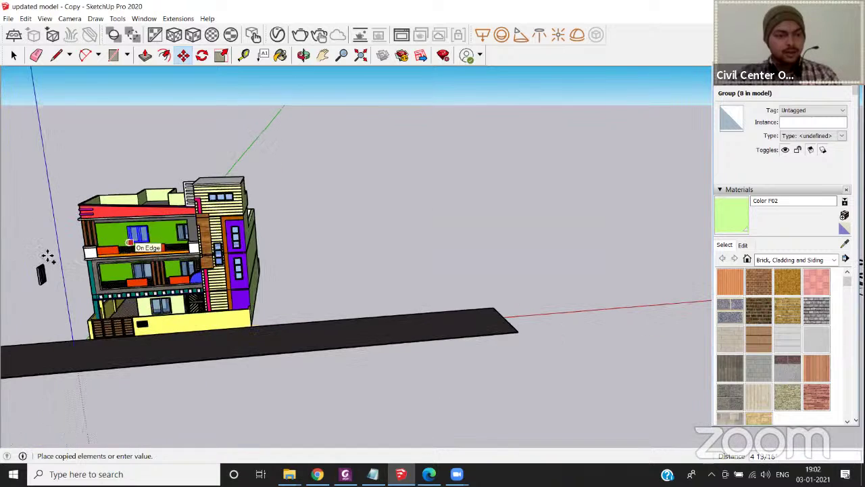
pyautogui.click(136, 272)
# Rotate the copied wide window 90 degrees about the vertical axis so it lies parallel to the unfinished side wall.
pyautogui.moveTo(58, 264)
pyautogui.mouseDown(button='middle')
pyautogui.moveTo(298, 270)
pyautogui.moveTo(533, 344)
pyautogui.mouseUp(button='middle')
pyautogui.moveTo(324, 298); pyautogui.dragTo(466, 357, button='middle')
pyautogui.moveTo(399, 274); pyautogui.dragTo(463, 298, button='middle')
pyautogui.scroll(8, 367, 336)
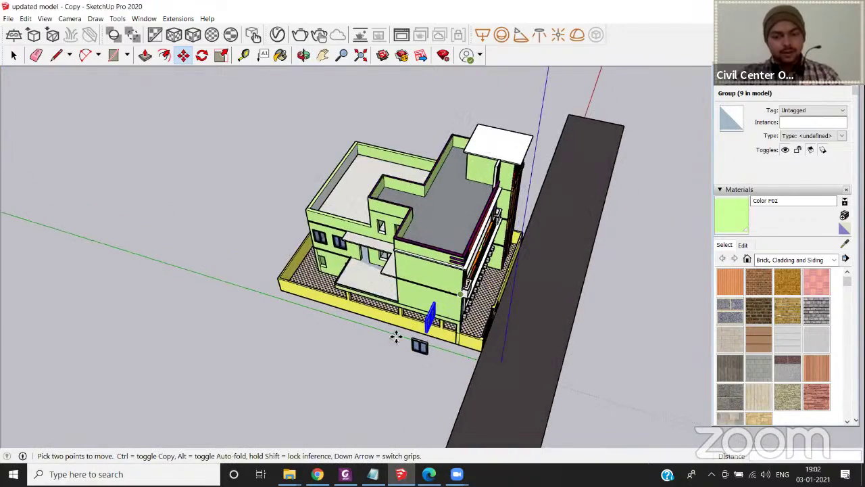
pyautogui.scroll(3, 367, 336)
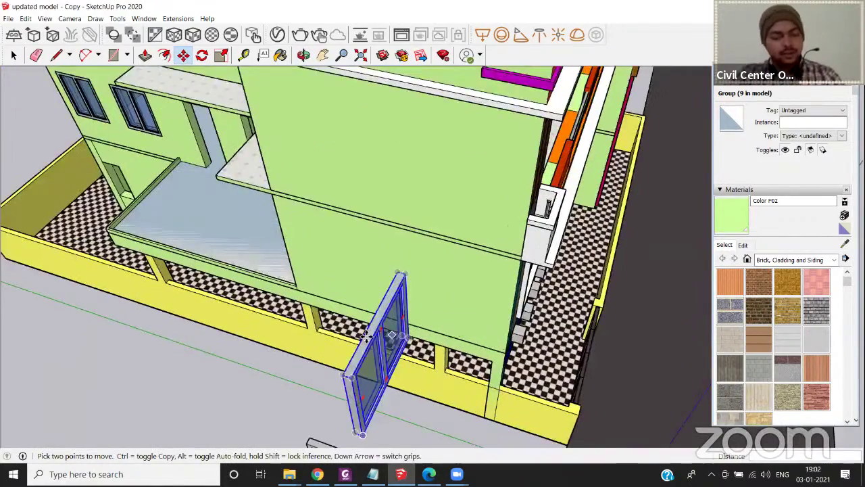
pyautogui.press('q')
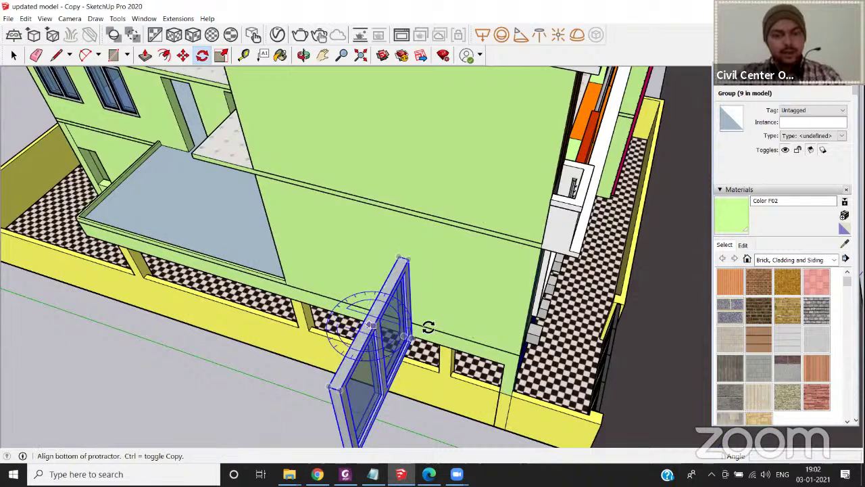
pyautogui.click(460, 303)
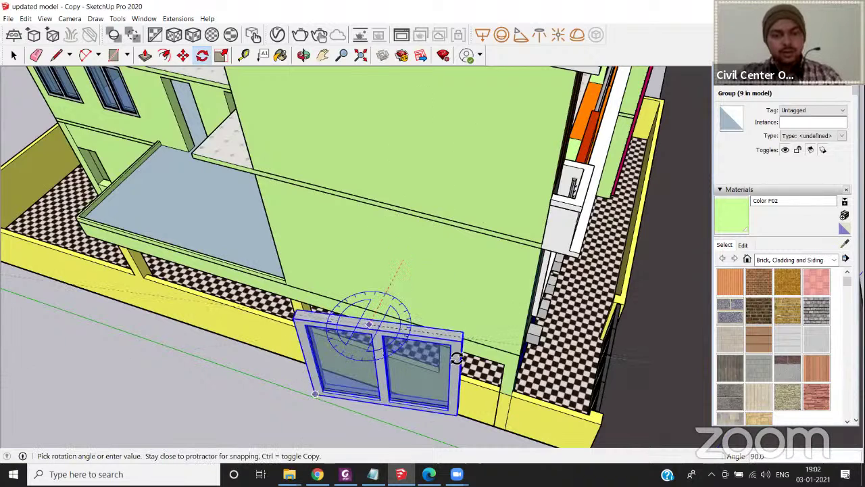
pyautogui.click(473, 360)
# Delete the undersized window from the wide ground-floor opening below the terrace.
pyautogui.moveTo(466, 198); pyautogui.dragTo(491, 201, button='middle')
pyautogui.scroll(-4, 492, 201)
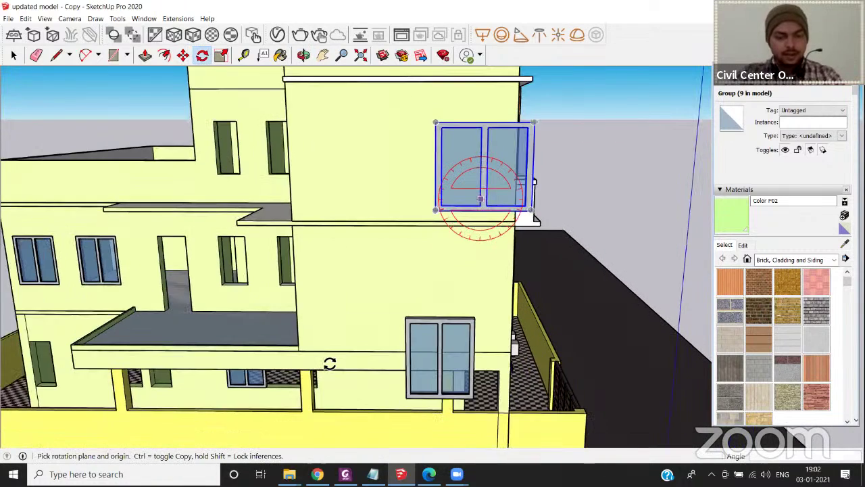
pyautogui.scroll(4, 318, 345)
pyautogui.scroll(3, 307, 319)
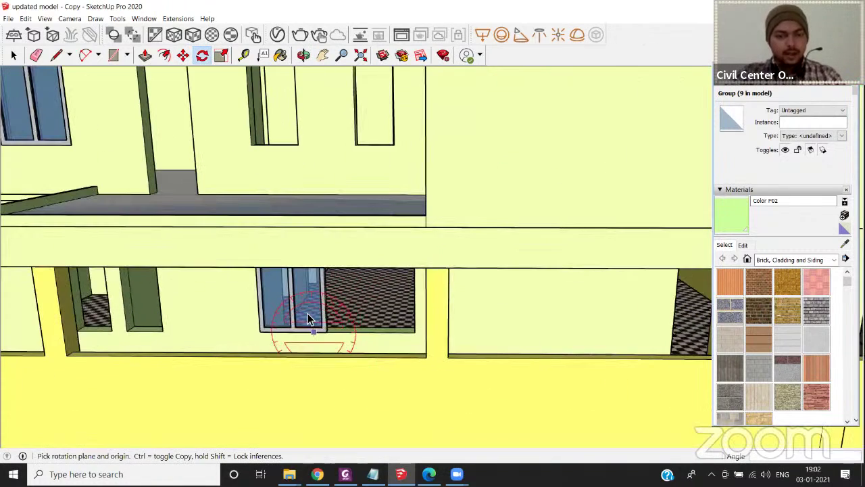
pyautogui.press('space')
pyautogui.click(307, 319)
pyautogui.press('Delete')
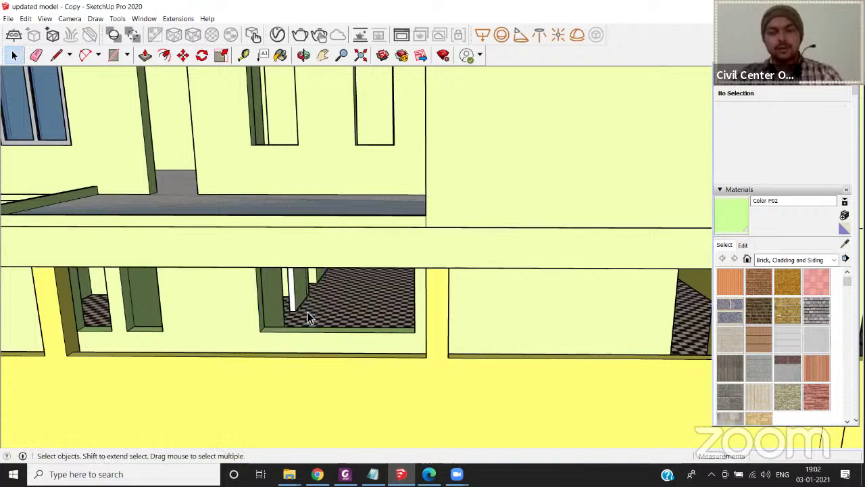
# Copy the rotated wide window by its lower corner to the sill corner of the ground-floor opening below the terrace.
pyautogui.scroll(-5, 309, 311)
pyautogui.click(486, 136)
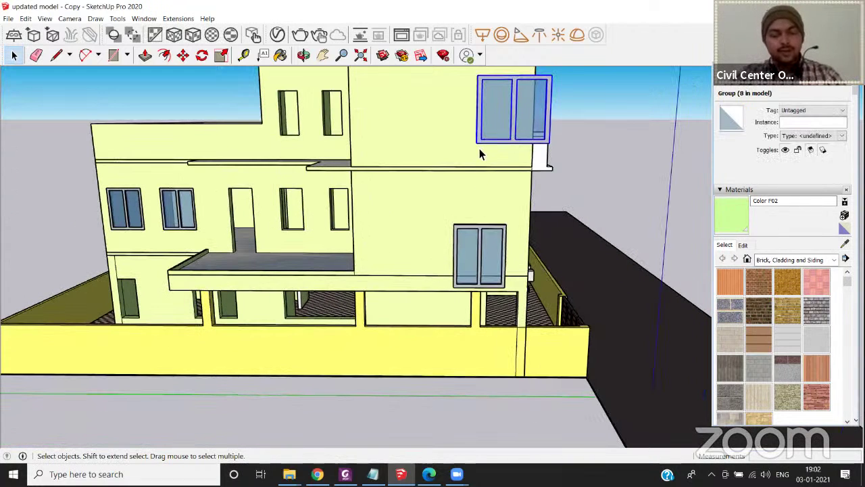
pyautogui.press('m')
pyautogui.click(476, 144)
pyautogui.press('ctrl')
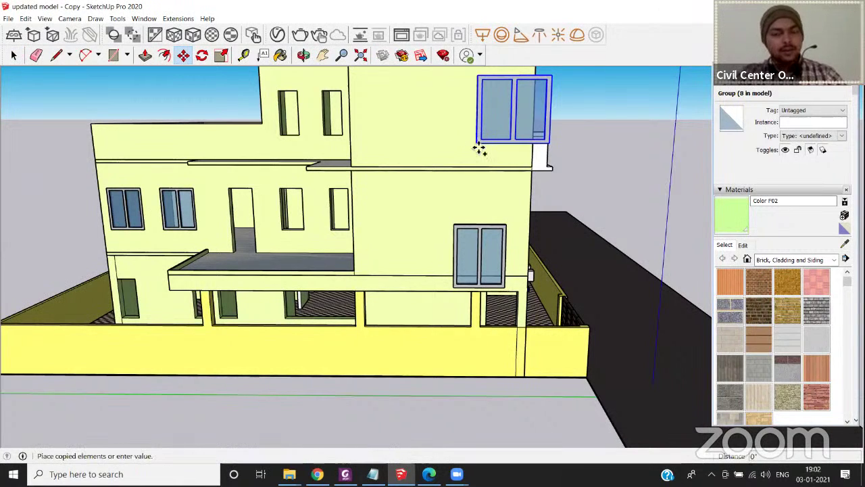
pyautogui.scroll(1, 311, 312)
pyautogui.scroll(5, 304, 315)
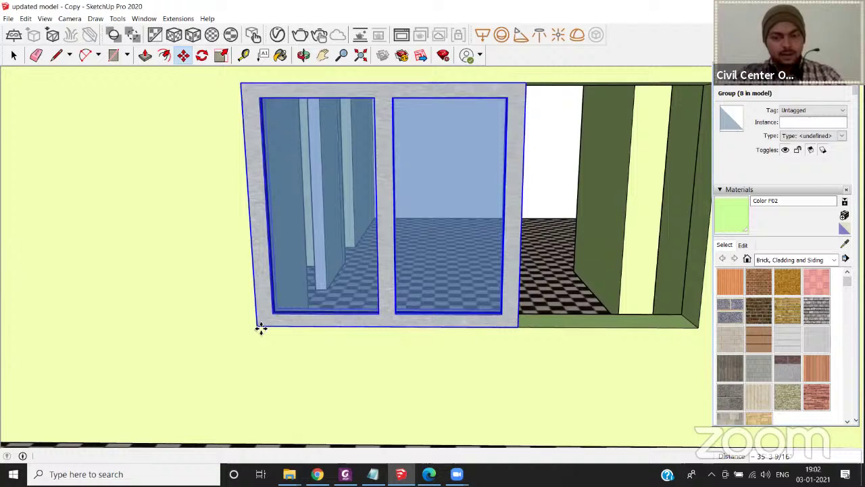
# Push the opening's exposed side face up to the wide window's frame to close the remaining gap.
pyautogui.scroll(-5, 261, 329)
pyautogui.moveTo(318, 334); pyautogui.dragTo(564, 301, button='middle')
pyautogui.scroll(3, 569, 305)
pyautogui.press('space')
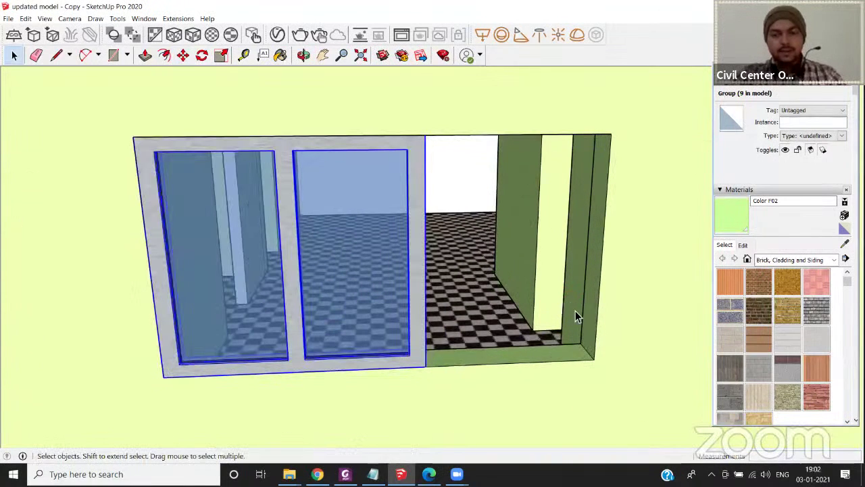
pyautogui.click(591, 299)
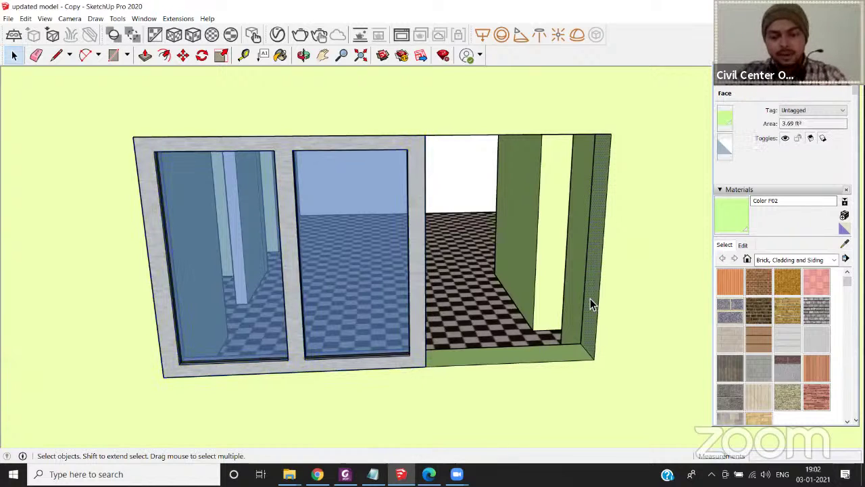
pyautogui.press('p')
pyautogui.moveTo(591, 303); pyautogui.dragTo(428, 351)
# Widen the rear wall's ground-floor window opening by about 1' 6" by pushing its side face toward the nearest house corner.
pyautogui.scroll(-6, 429, 346)
pyautogui.moveTo(437, 335)
pyautogui.mouseDown(button='middle')
pyautogui.moveTo(388, 323)
pyautogui.moveTo(421, 311)
pyautogui.moveTo(436, 349)
pyautogui.mouseUp(button='middle')
pyautogui.scroll(-1, 420, 312)
pyautogui.scroll(-3, 270, 306)
pyautogui.moveTo(279, 269); pyautogui.dragTo(378, 269, button='middle')
pyautogui.scroll(-2, 163, 282)
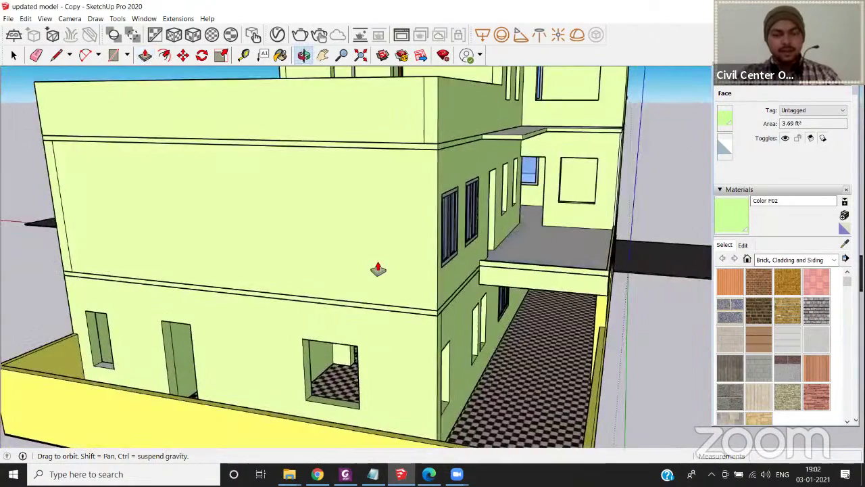
pyautogui.scroll(-2, 379, 270)
pyautogui.moveTo(415, 344); pyautogui.dragTo(481, 335, button='middle')
pyautogui.scroll(3, 440, 346)
pyautogui.scroll(4, 480, 331)
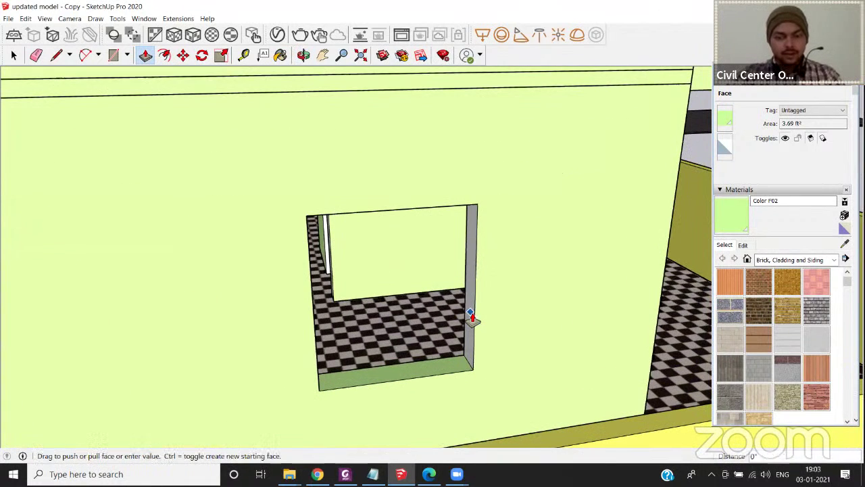
pyautogui.press('space')
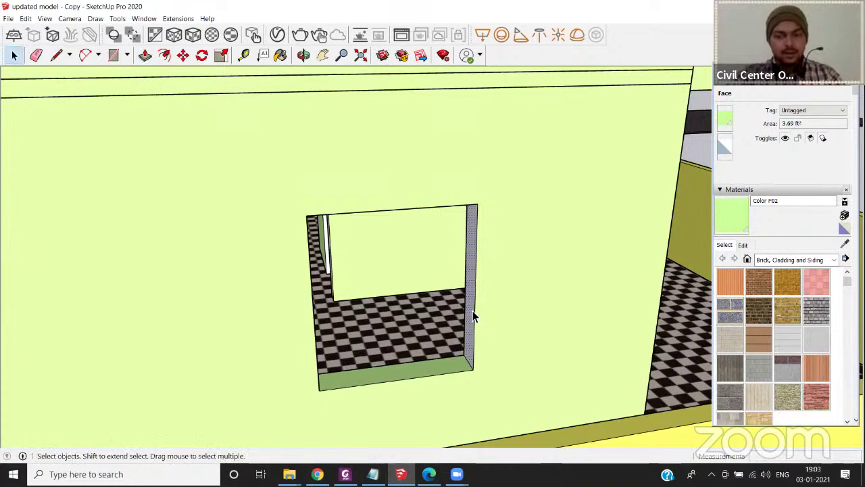
pyautogui.press('p')
pyautogui.click(473, 316)
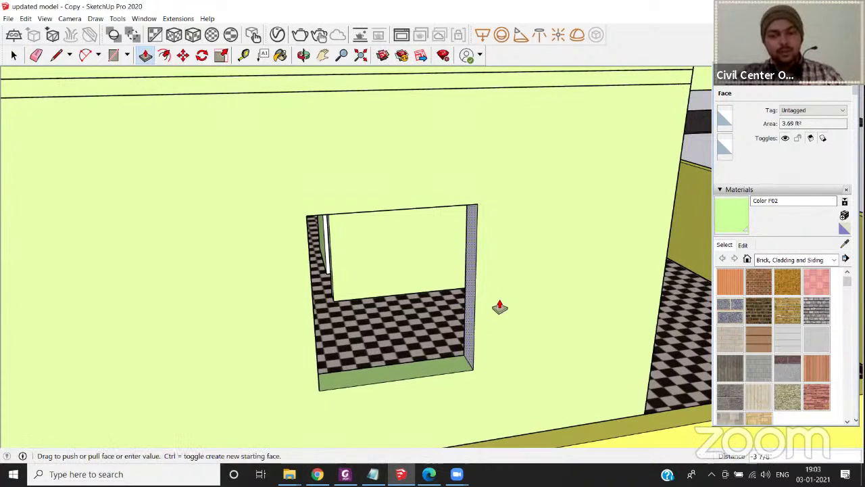
# Move the upper of the two spare windows beside the house to the open ground behind the rear wall.
pyautogui.scroll(-5, 494, 315)
pyautogui.moveTo(518, 315); pyautogui.dragTo(387, 276, button='middle')
pyautogui.scroll(-6, 558, 188)
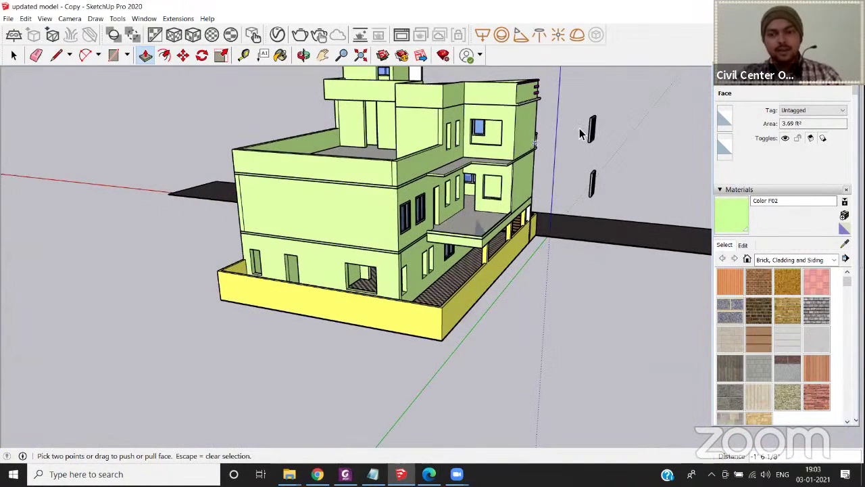
pyautogui.press('space')
pyautogui.click(592, 135)
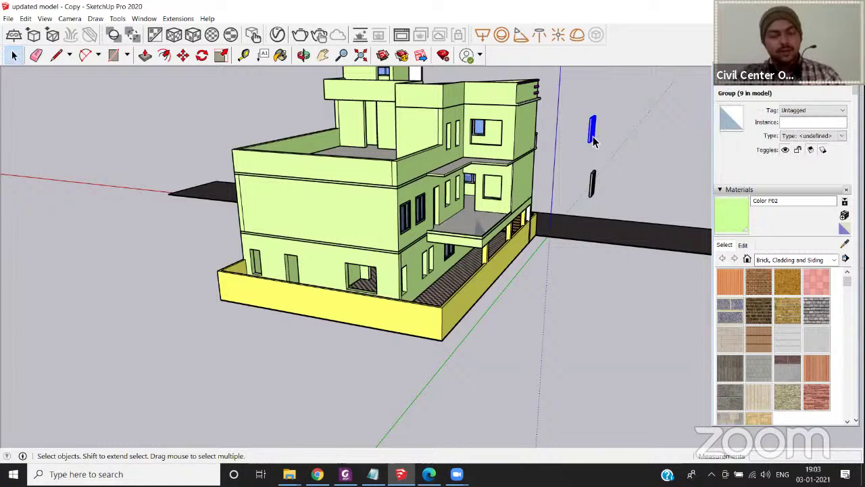
pyautogui.press('m')
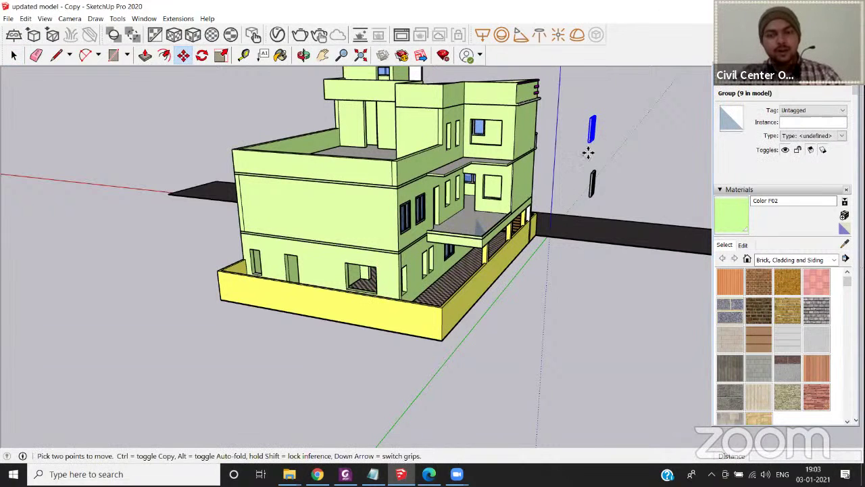
pyautogui.click(590, 145)
pyautogui.moveTo(278, 383); pyautogui.dragTo(290, 290, button='middle')
# Rotate the moved window 90 degrees about the vertical axis so it lies parallel to the rear wall.
pyautogui.press('q')
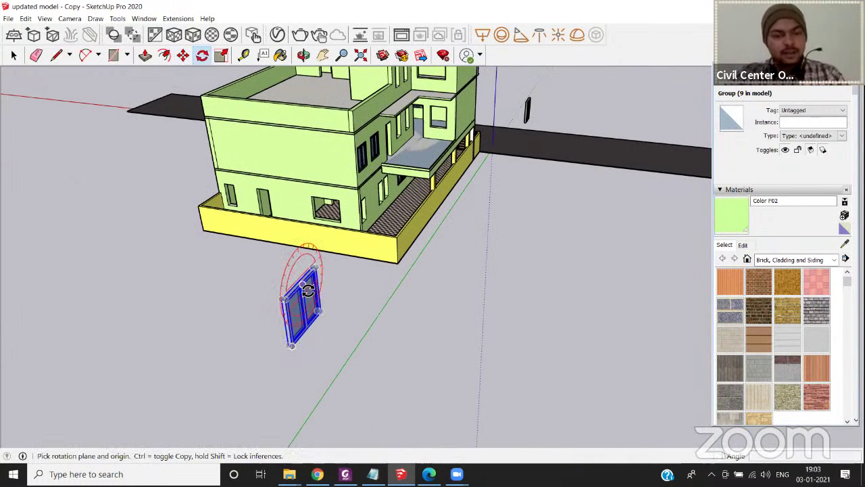
pyautogui.click(304, 288)
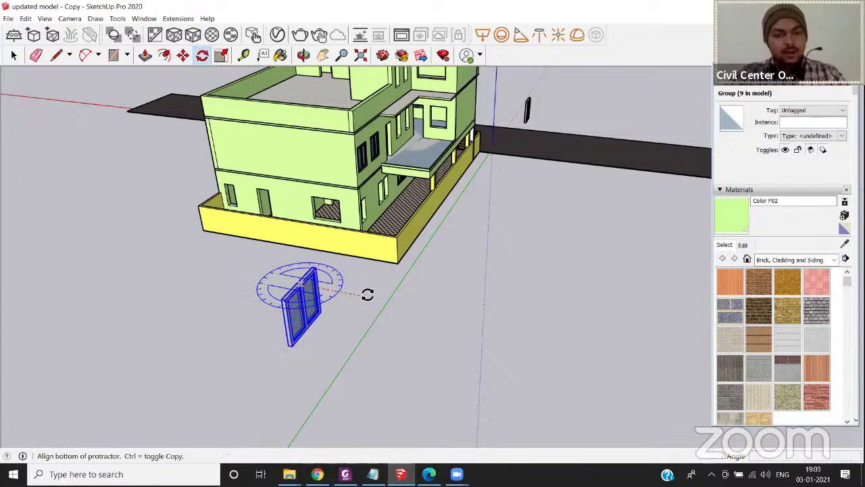
pyautogui.click(369, 299)
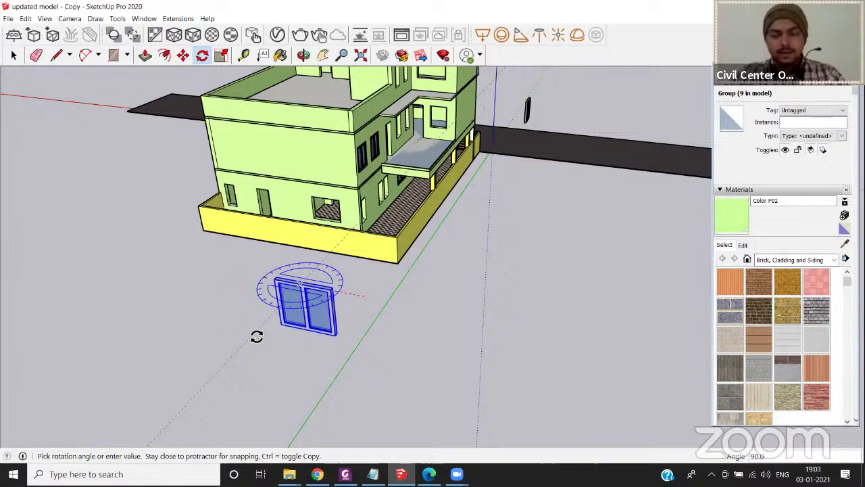
pyautogui.click(256, 338)
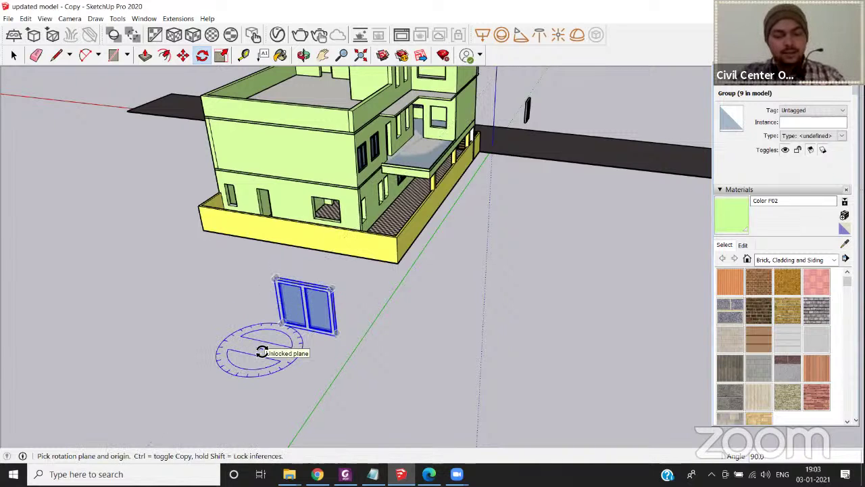
# Copy the rotated window into the rear wall's ground-floor window opening, placing it by its lower frame corner.
pyautogui.press('m')
pyautogui.scroll(5, 315, 303)
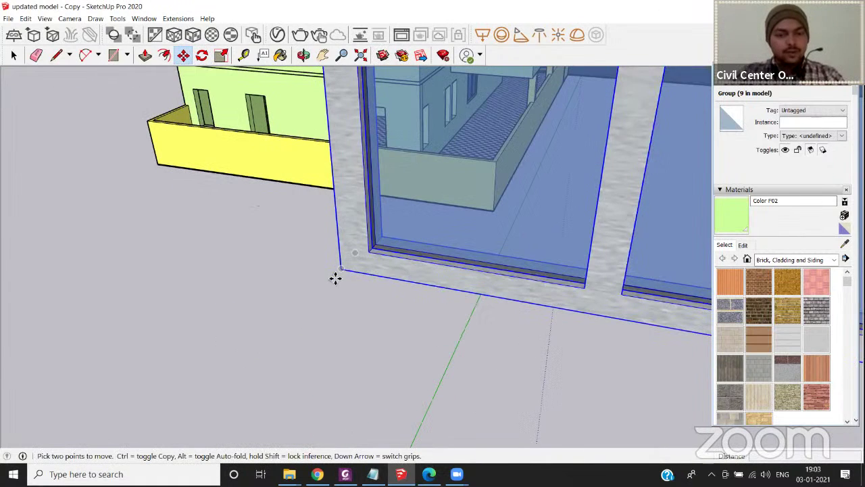
pyautogui.press('ctrl')
pyautogui.click(342, 271)
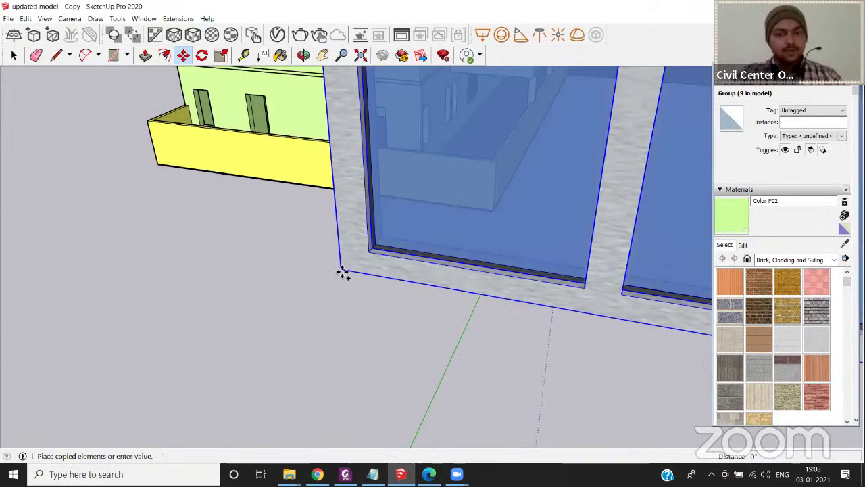
pyautogui.scroll(-4, 344, 272)
pyautogui.scroll(3, 338, 246)
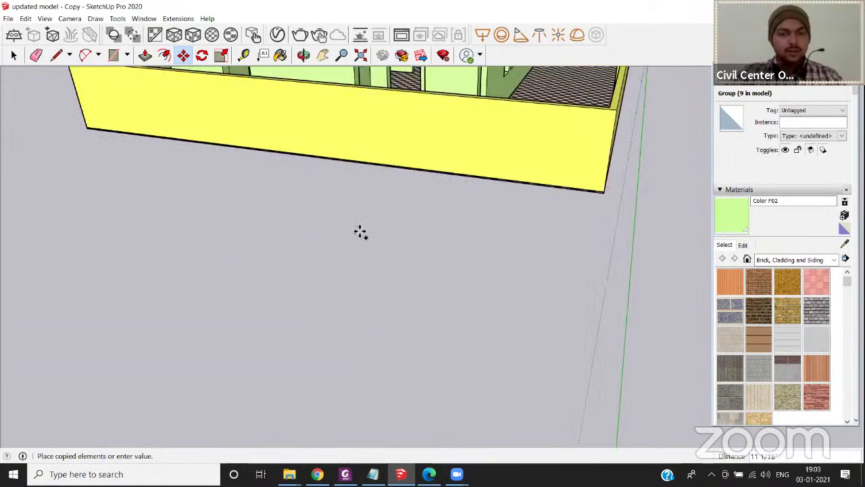
pyautogui.moveTo(365, 135); pyautogui.dragTo(358, 196, button='middle')
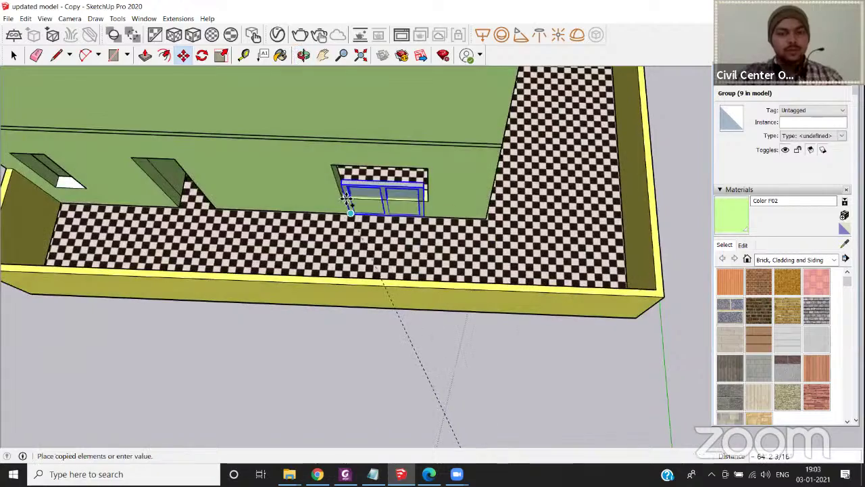
pyautogui.click(392, 207)
# Push the side face of the rear wall's window opening about 6 1/8" inward, up to the window frame, to close the gap.
pyautogui.moveTo(455, 172); pyautogui.dragTo(404, 188, button='middle')
pyautogui.scroll(5, 403, 189)
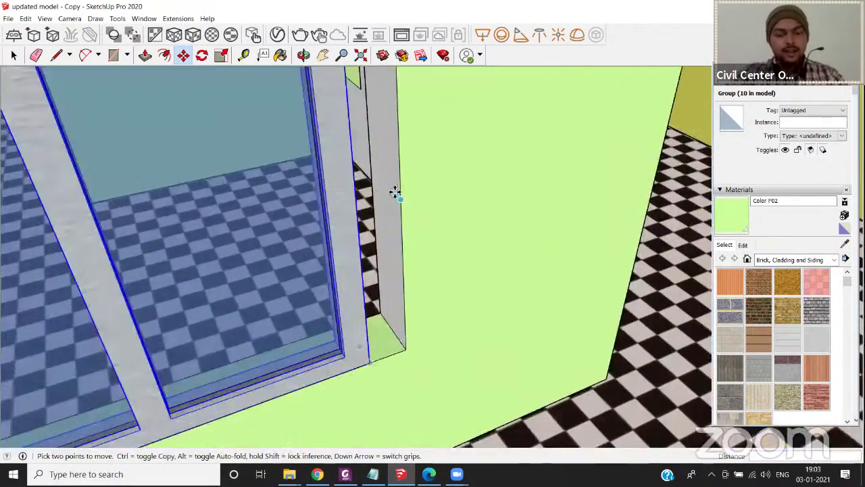
pyautogui.press('space')
pyautogui.click(392, 194)
pyautogui.press('p')
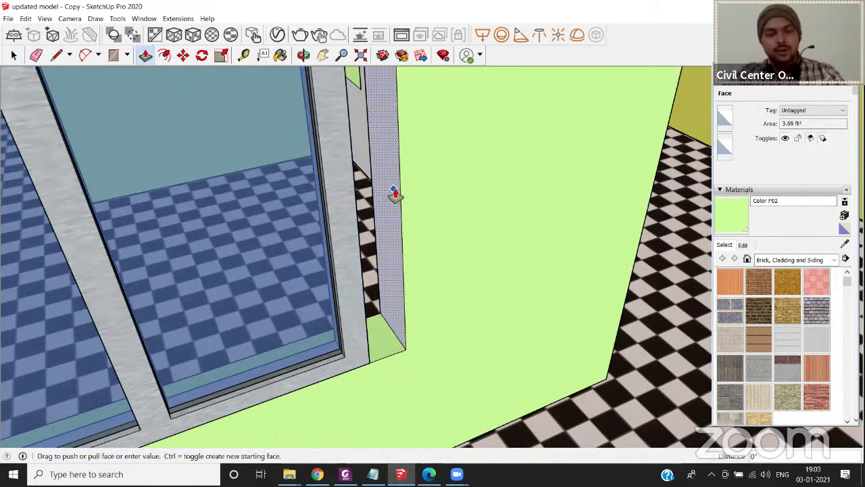
pyautogui.click(393, 188)
pyautogui.click(361, 230)
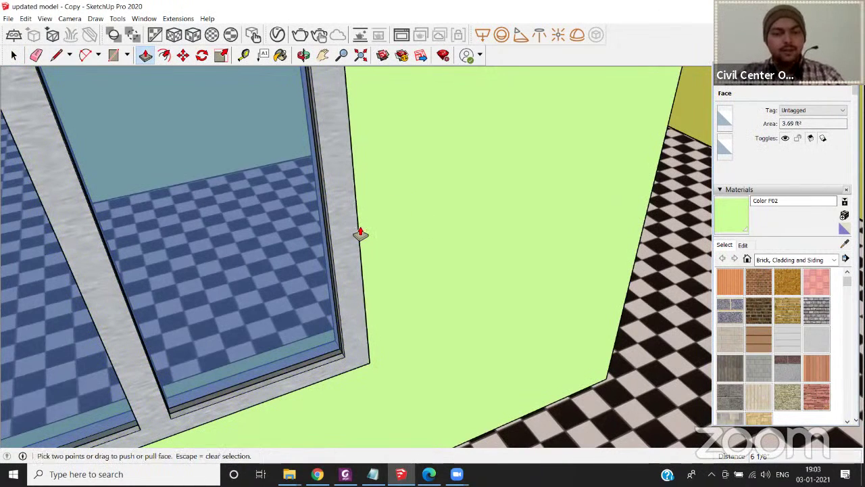
# Copy the spare window from behind the house into the second-floor opening above the balcony's roof slab, aligned at its lower corner.
pyautogui.scroll(-10, 361, 230)
pyautogui.moveTo(126, 226); pyautogui.dragTo(105, 255, button='middle')
pyautogui.scroll(-3, 143, 234)
pyautogui.moveTo(213, 211); pyautogui.dragTo(302, 275, button='middle')
pyautogui.scroll(3, 312, 188)
pyautogui.moveTo(345, 205); pyautogui.dragTo(298, 235, button='middle')
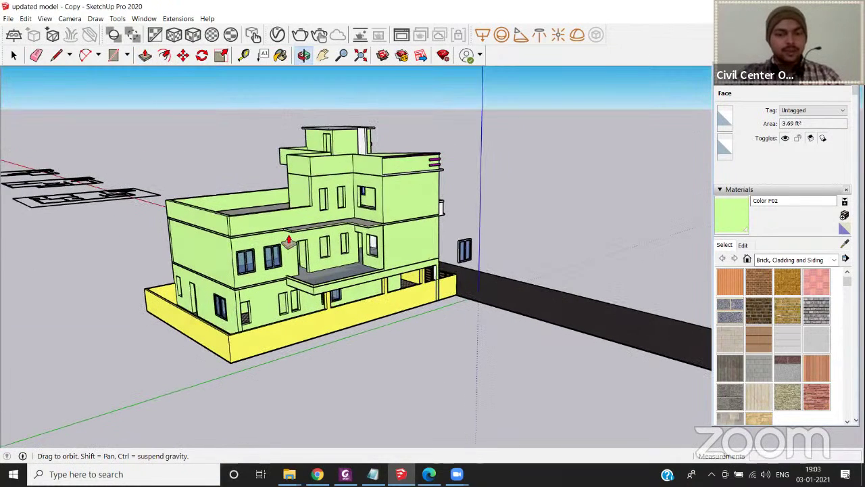
pyautogui.scroll(-3, 319, 230)
pyautogui.moveTo(207, 225); pyautogui.dragTo(193, 313, button='middle')
pyautogui.scroll(4, 198, 365)
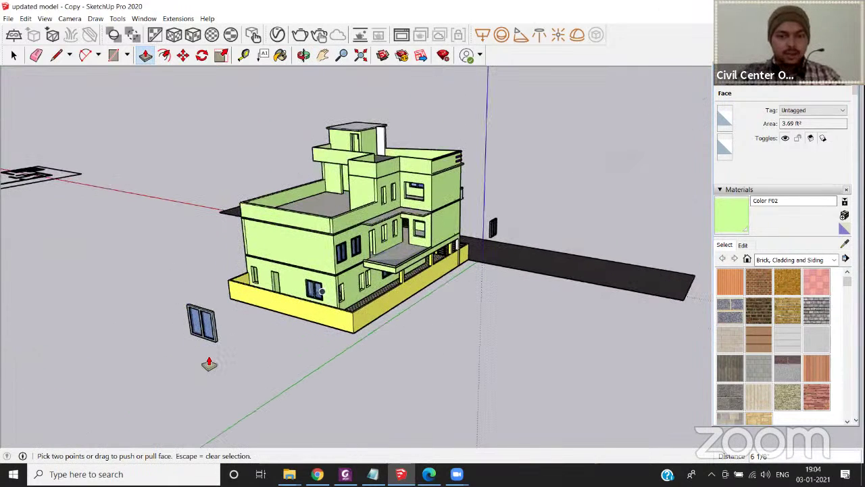
pyautogui.scroll(4, 209, 363)
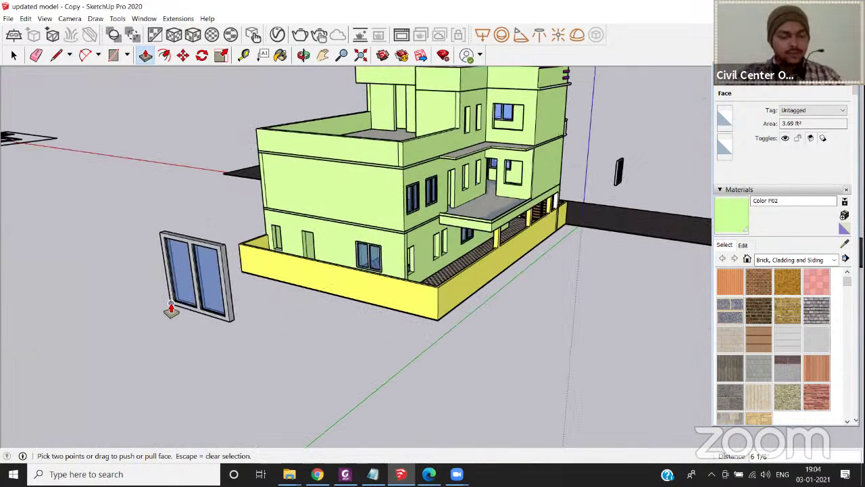
pyautogui.press('space')
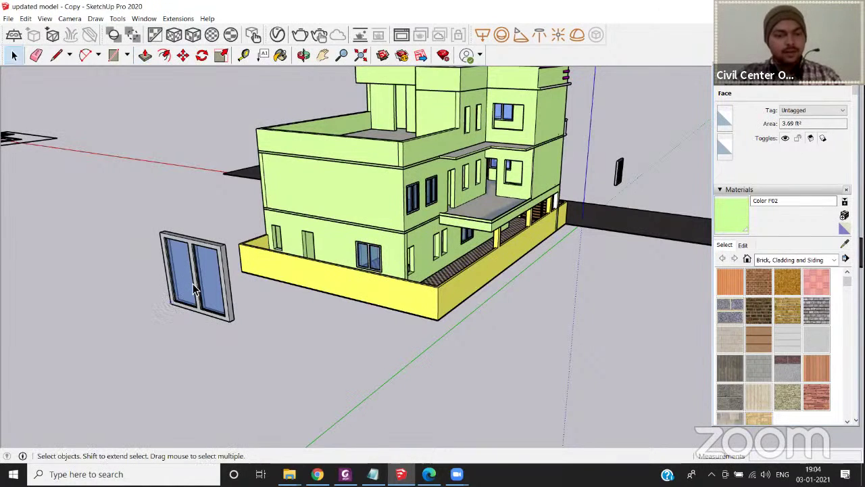
pyautogui.press('m')
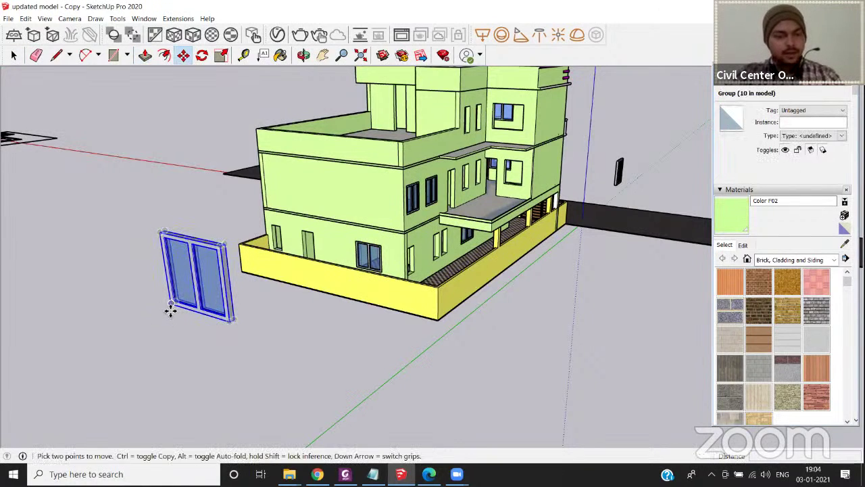
pyautogui.press('ctrl')
pyautogui.click(171, 309)
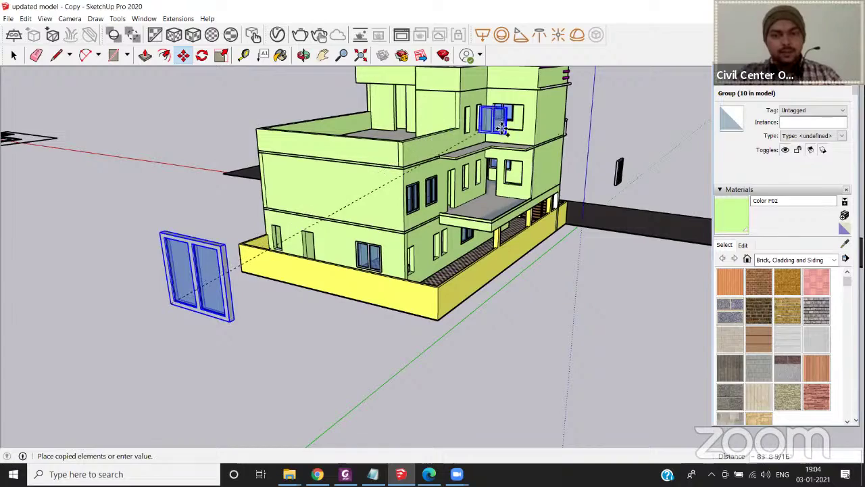
pyautogui.scroll(8, 504, 131)
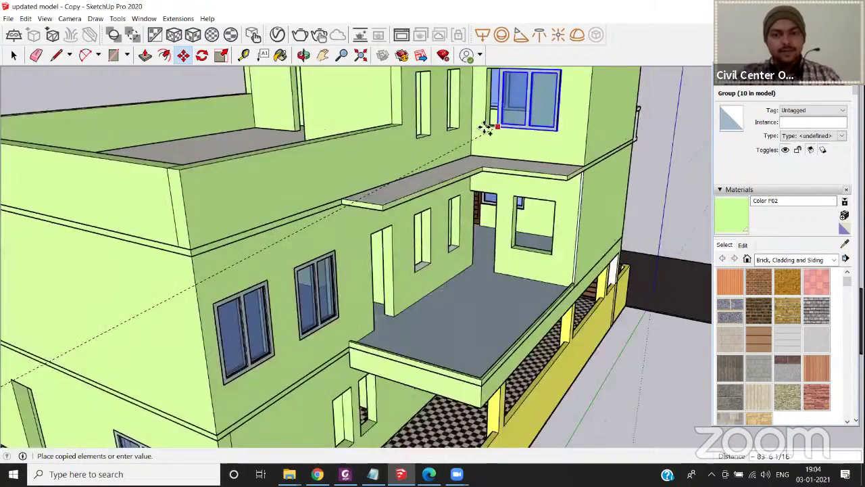
pyautogui.scroll(2, 486, 128)
pyautogui.click(500, 194)
# Scale the second-floor window copy to about 1.20 of its width so it fills the opening.
pyautogui.scroll(-5, 501, 194)
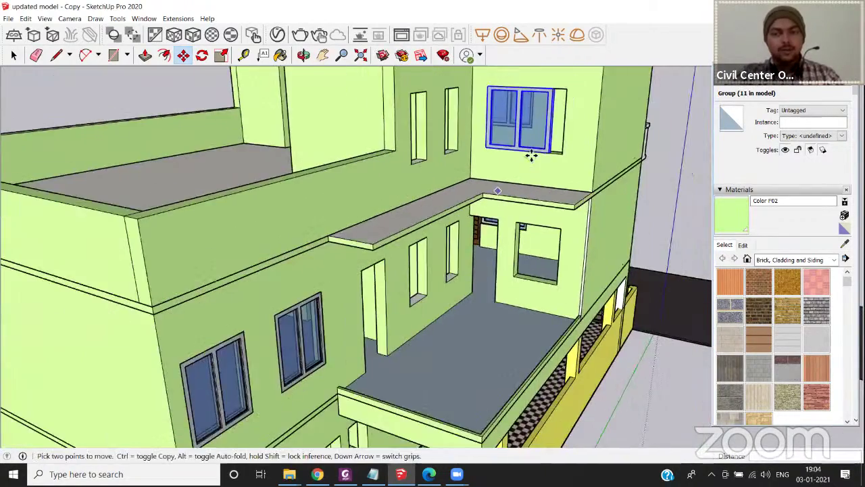
pyautogui.moveTo(501, 206); pyautogui.dragTo(479, 243, button='middle')
pyautogui.scroll(5, 479, 243)
pyautogui.moveTo(540, 238); pyautogui.dragTo(520, 276, button='middle')
pyautogui.scroll(4, 521, 257)
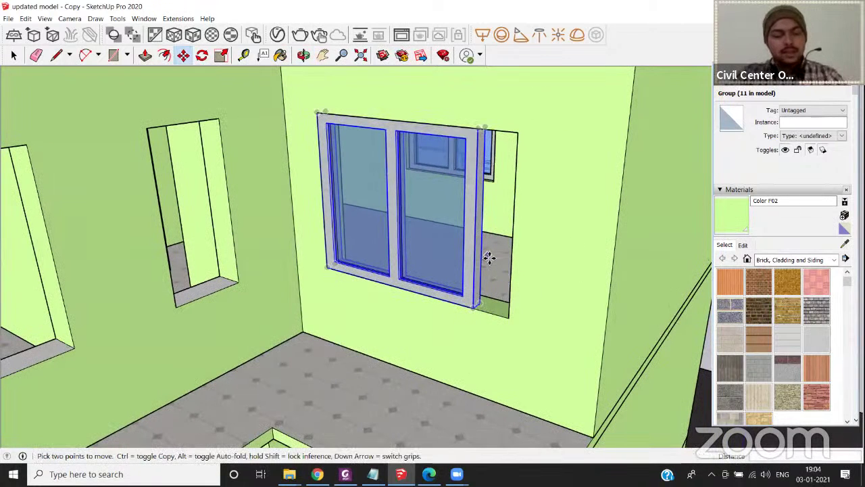
pyautogui.press('s')
pyautogui.moveTo(478, 222); pyautogui.dragTo(515, 230)
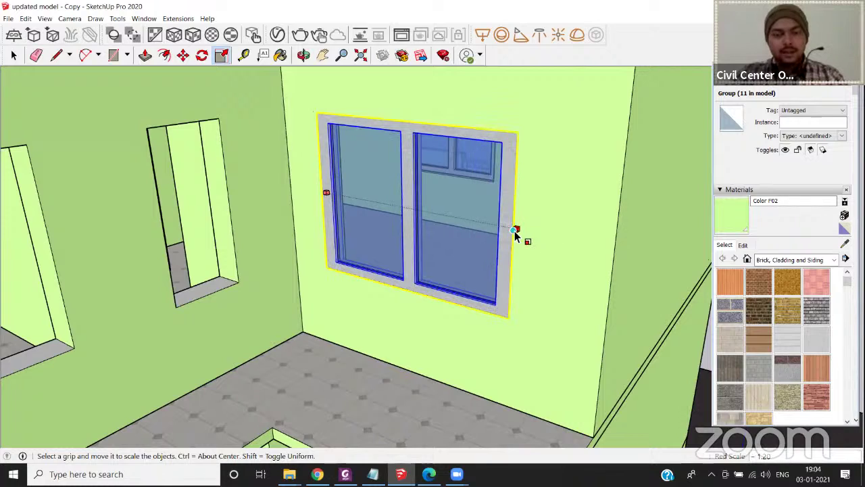
# Move the spare window into the first-floor opening at the end of the balcony, snapping its lower corner to the opening's corner.
pyautogui.scroll(-7, 405, 259)
pyautogui.moveTo(417, 230); pyautogui.dragTo(442, 257, button='middle')
pyautogui.scroll(-6, 439, 255)
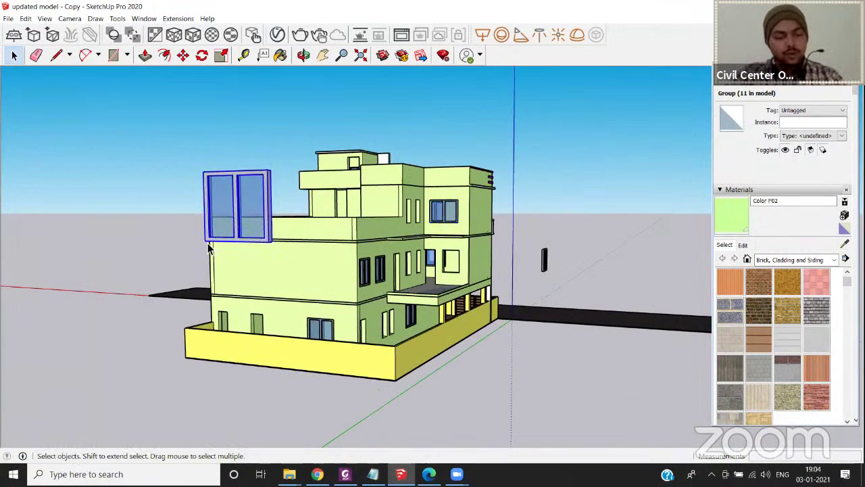
pyautogui.press('m')
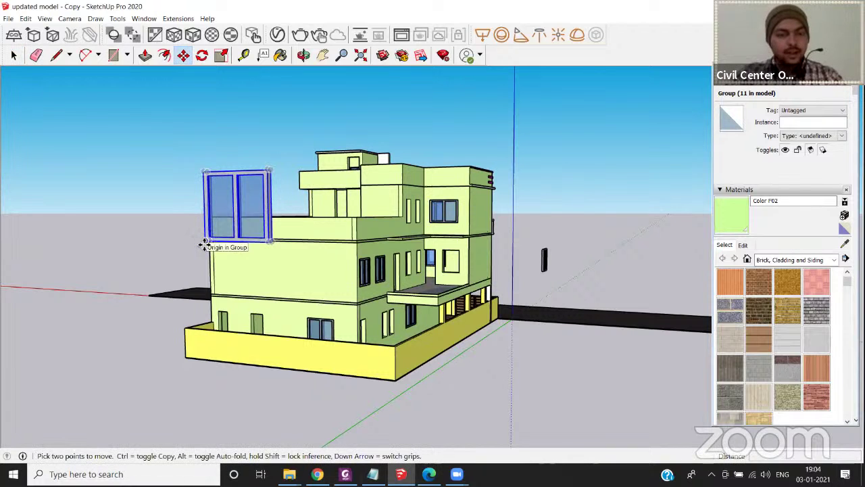
pyautogui.click(207, 245)
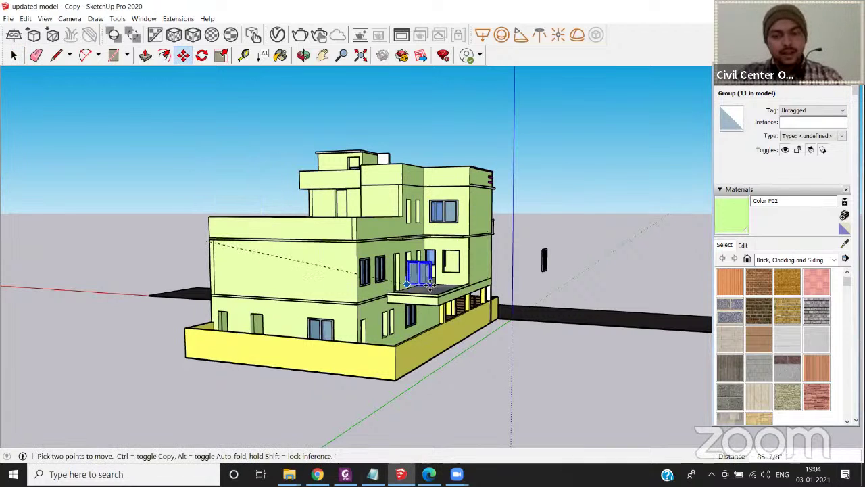
pyautogui.scroll(10, 455, 271)
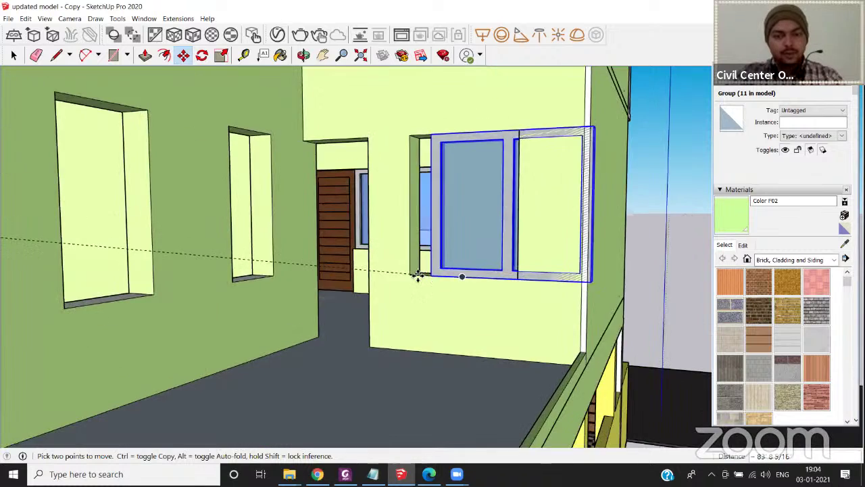
pyautogui.scroll(5, 417, 274)
pyautogui.click(410, 277)
# Scale the balcony-end window to about 0.72 of its width to match the opening.
pyautogui.scroll(-5, 487, 271)
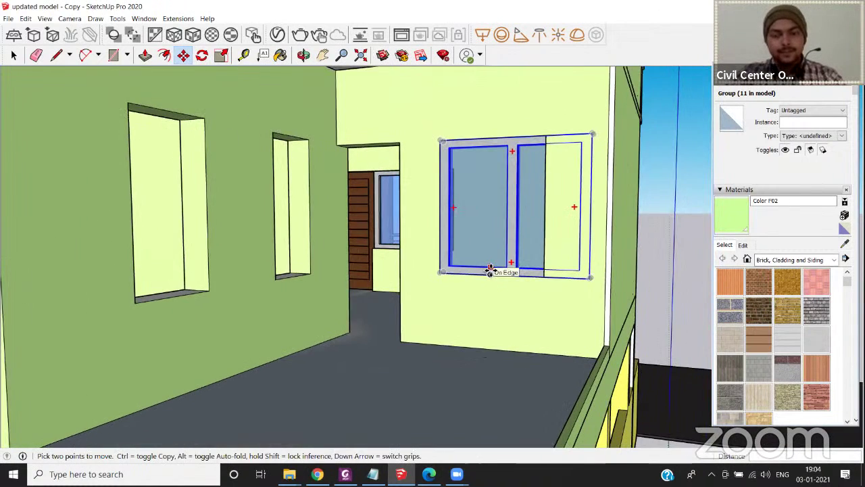
pyautogui.scroll(-2, 490, 270)
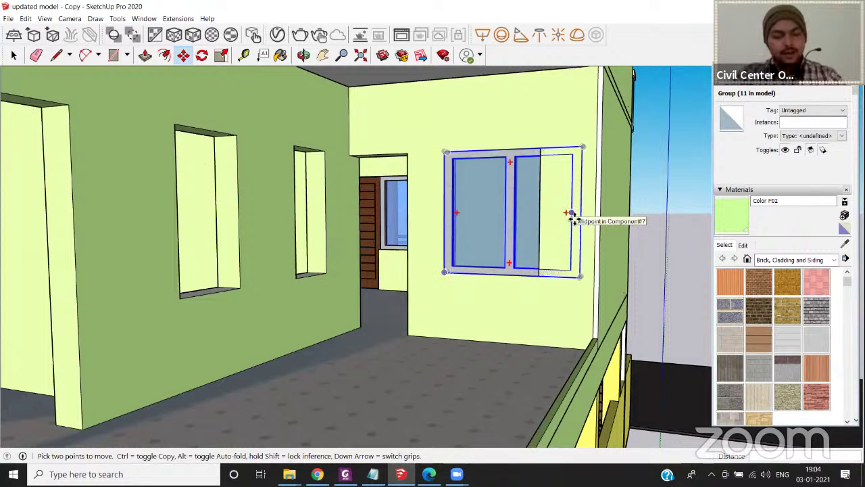
pyautogui.press('s')
pyautogui.moveTo(581, 214); pyautogui.dragTo(538, 218)
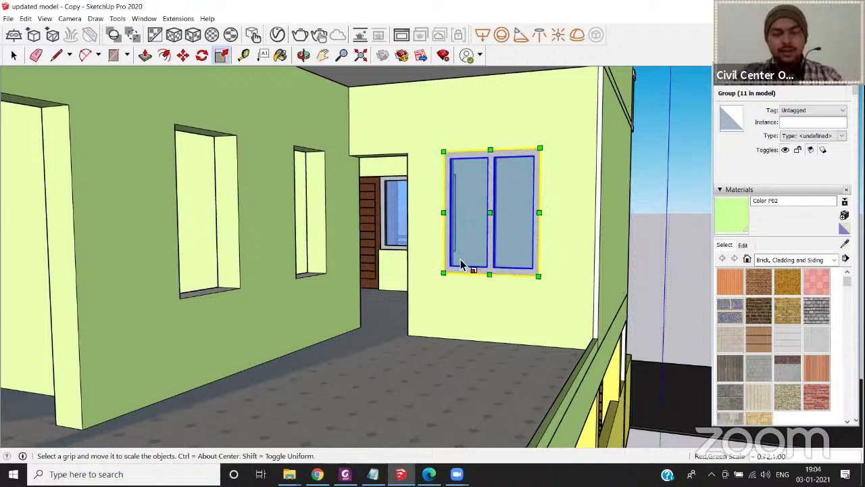
# Copy the side wall's first-floor window nearest the road into the opening beside the balcony doorway, aligned at the lower corner.
pyautogui.scroll(-3, 466, 267)
pyautogui.moveTo(469, 273); pyautogui.dragTo(531, 280, button='middle')
pyautogui.press('space')
pyautogui.press('Escape')
pyautogui.moveTo(434, 244); pyautogui.dragTo(483, 227, button='middle')
pyautogui.scroll(2, 474, 177)
pyautogui.moveTo(473, 177); pyautogui.dragTo(456, 269, button='middle')
pyautogui.moveTo(446, 274); pyautogui.dragTo(413, 265, button='middle')
pyautogui.click(414, 262)
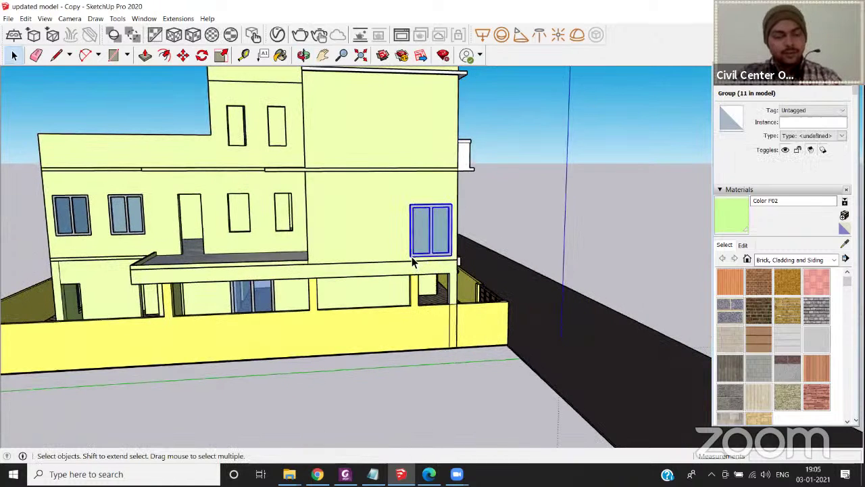
pyautogui.press('m')
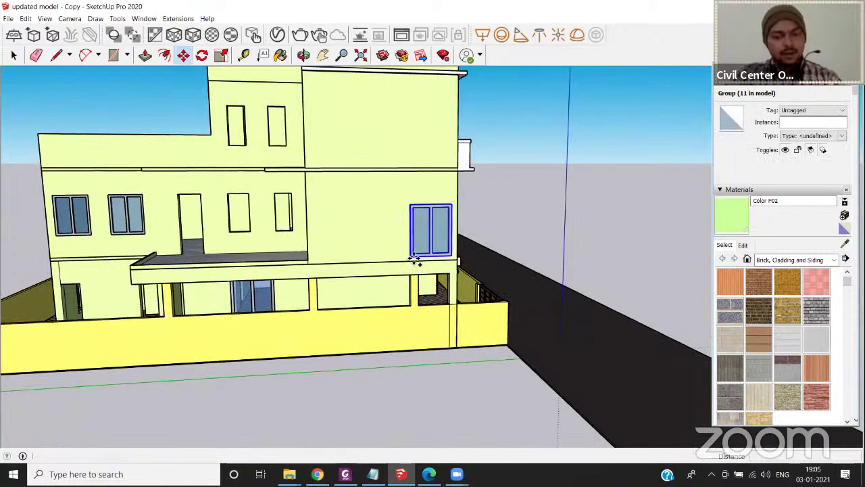
pyautogui.keyDown('ctrl'); pyautogui.click(410, 256); pyautogui.keyUp('ctrl')
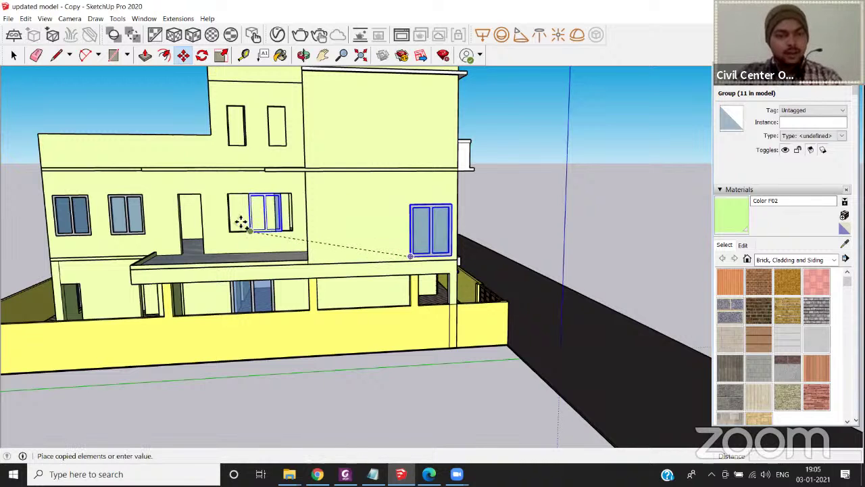
pyautogui.scroll(10, 242, 223)
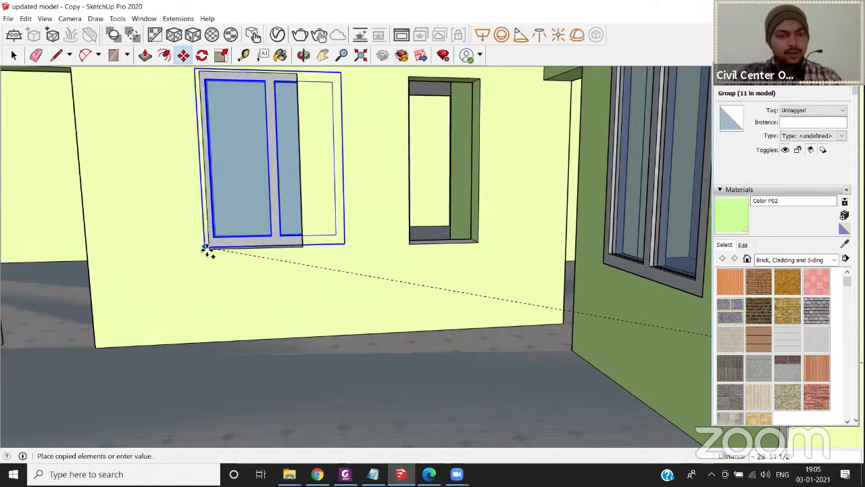
pyautogui.click(209, 250)
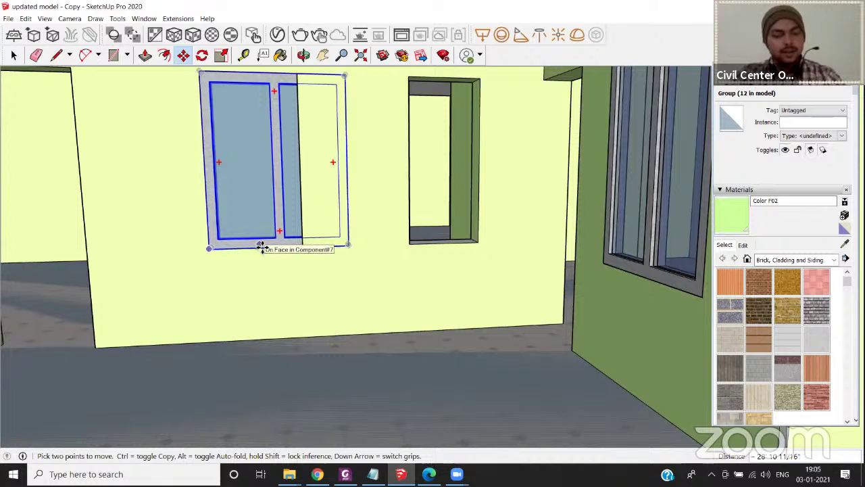
# Scale the window copy beside the balcony doorway narrower so its frame fits the opening's width.
pyautogui.press('s')
pyautogui.click(347, 164)
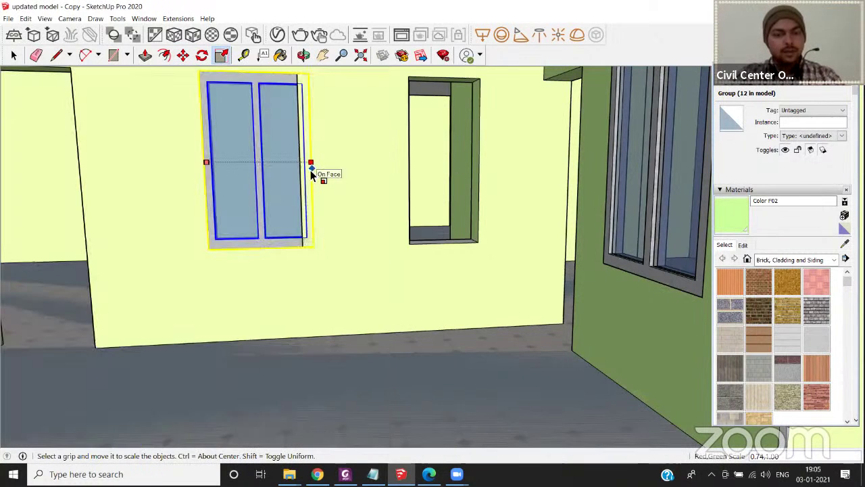
pyautogui.click(327, 188)
pyautogui.scroll(-4, 326, 206)
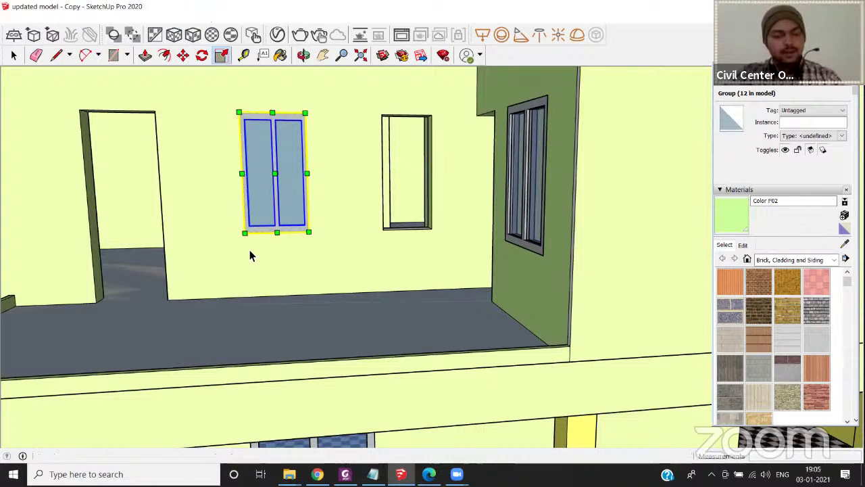
# Copy the fitted window beside the balcony doorway into the narrower opening on the same wall.
pyautogui.press('space')
pyautogui.click(251, 250)
pyautogui.click(252, 231)
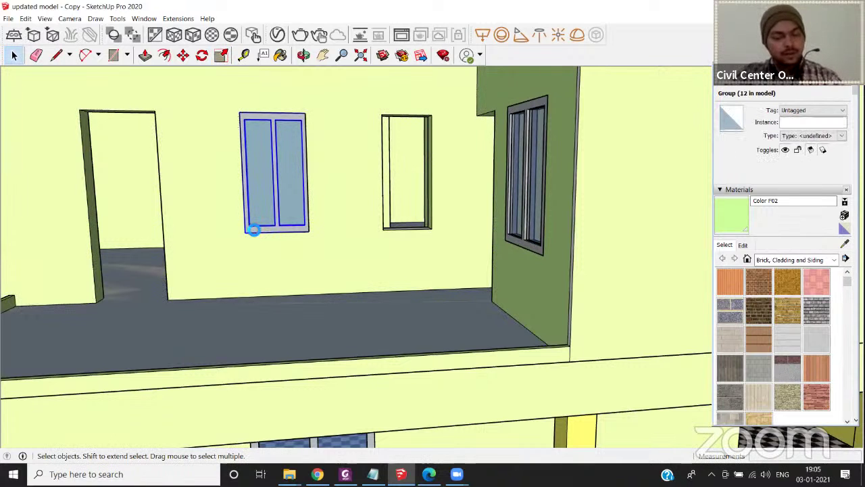
pyautogui.press('m')
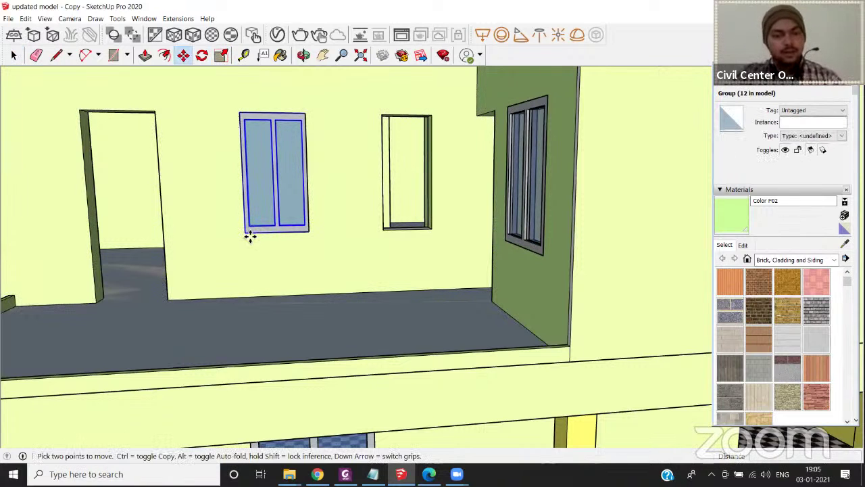
pyautogui.click(250, 235)
pyautogui.press('ctrl')
pyautogui.click(387, 235)
# Scale the newest window copy's width down to the edge of the balcony wall's narrow opening.
pyautogui.moveTo(390, 238); pyautogui.dragTo(363, 187, button='middle')
pyautogui.scroll(5, 379, 189)
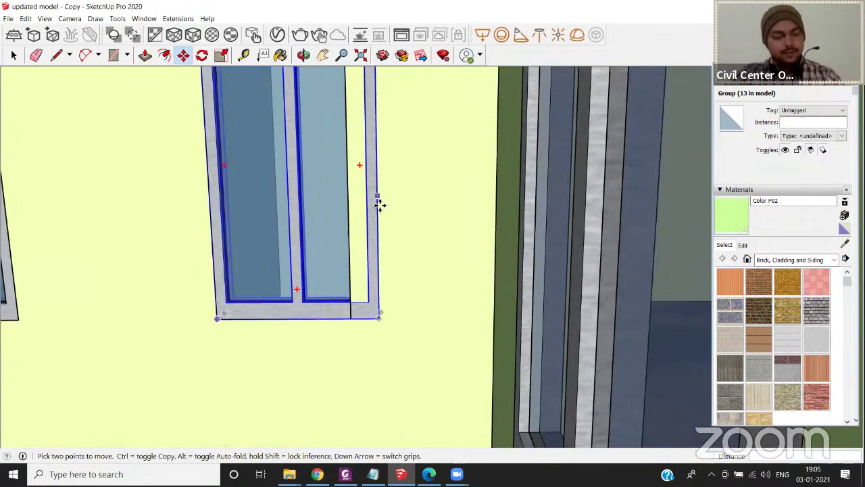
pyautogui.press('s')
pyautogui.moveTo(376, 168); pyautogui.dragTo(349, 171)
pyautogui.scroll(-8, 347, 210)
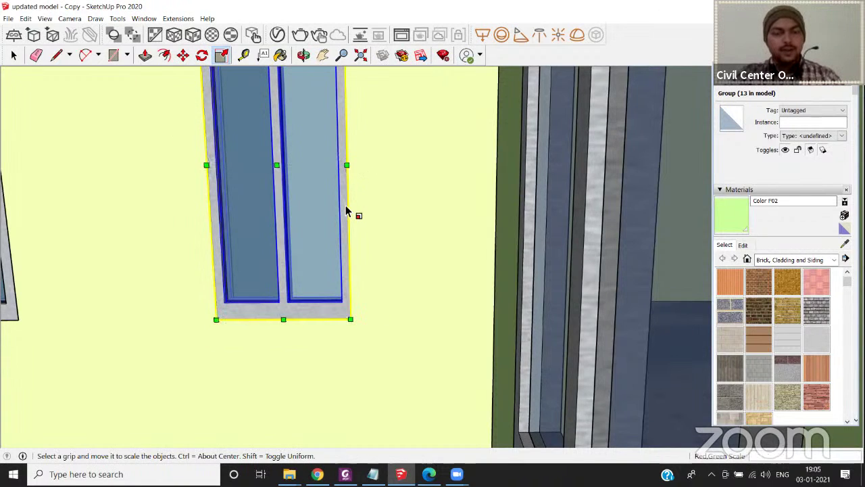
pyautogui.press('space')
pyautogui.moveTo(189, 246); pyautogui.dragTo(303, 248, button='middle')
pyautogui.click(283, 234)
pyautogui.scroll(2, 283, 235)
pyautogui.scroll(-5, 283, 235)
pyautogui.scroll(-3, 288, 235)
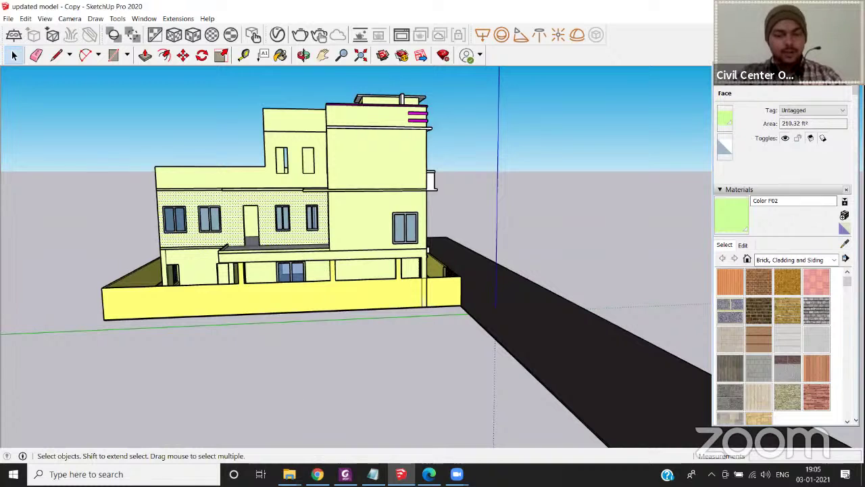
# Switch to the YouTube livestream page in Chrome, reload it to check the live chat, and return to SketchUp.
pyautogui.hotkey('alt', 'Tab')
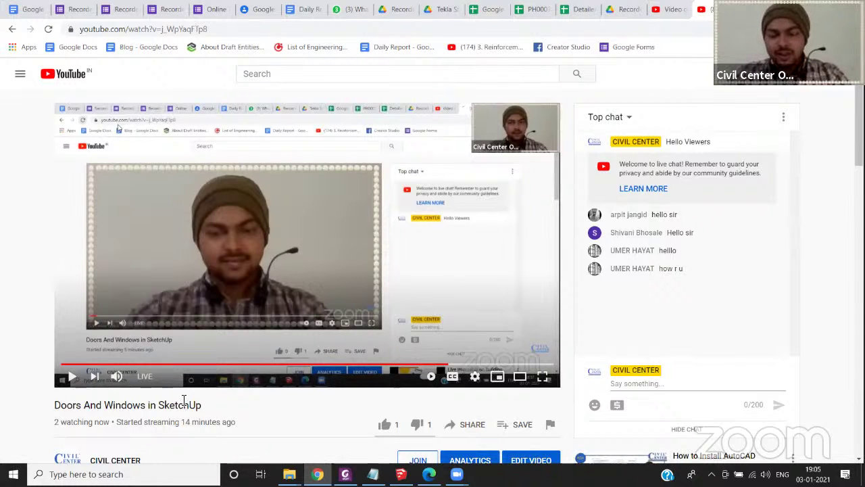
pyautogui.click(47, 30)
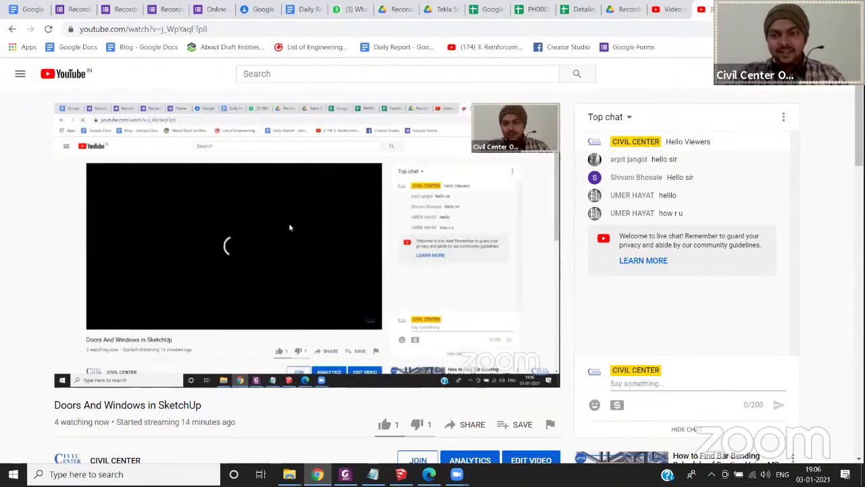
pyautogui.hotkey('alt', 'Tab')
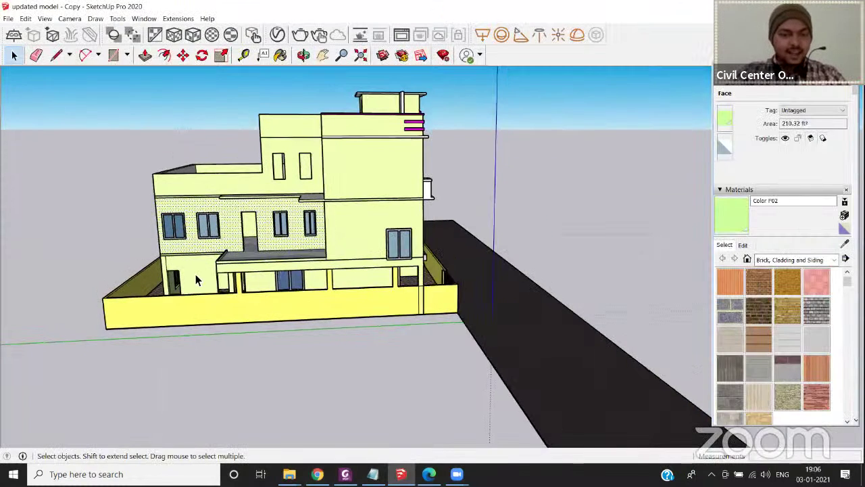
pyautogui.moveTo(195, 278)
pyautogui.mouseDown(button='middle')
pyautogui.moveTo(270, 250)
pyautogui.moveTo(251, 228)
pyautogui.moveTo(259, 236)
pyautogui.moveTo(213, 268)
pyautogui.moveTo(292, 255)
pyautogui.moveTo(276, 247)
pyautogui.moveTo(329, 225)
pyautogui.mouseUp(button='middle')
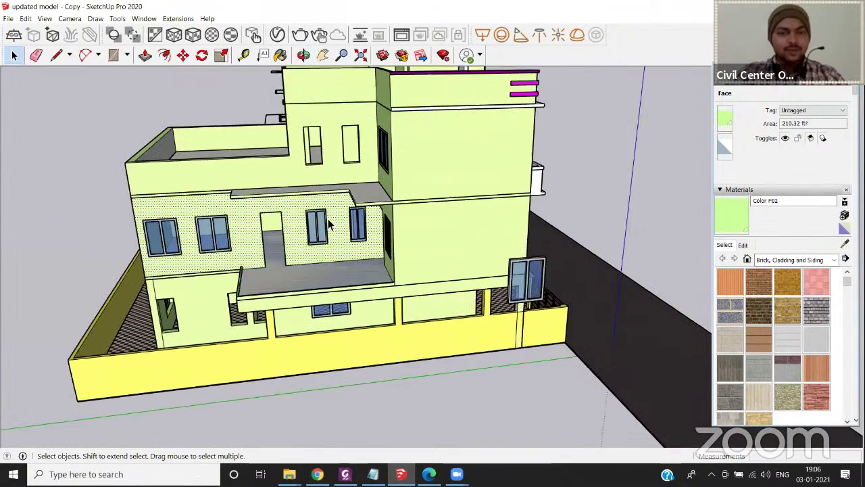
pyautogui.scroll(2, 329, 225)
pyautogui.click(319, 255)
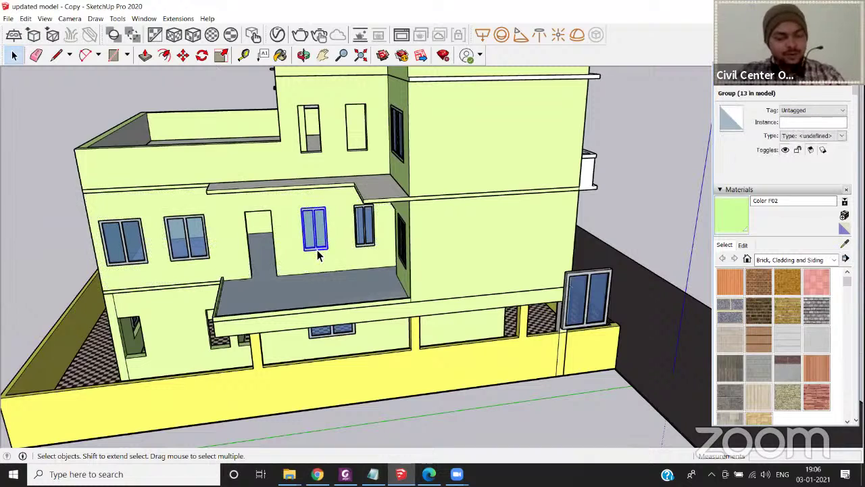
pyautogui.press('m')
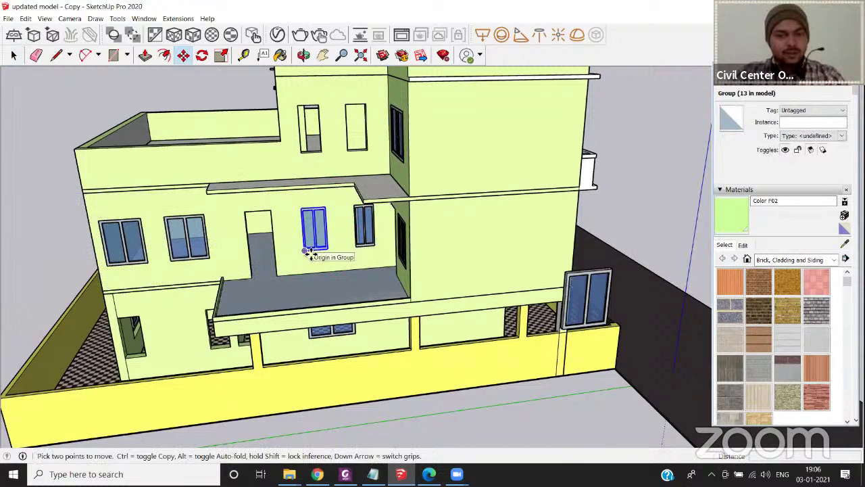
pyautogui.click(306, 251)
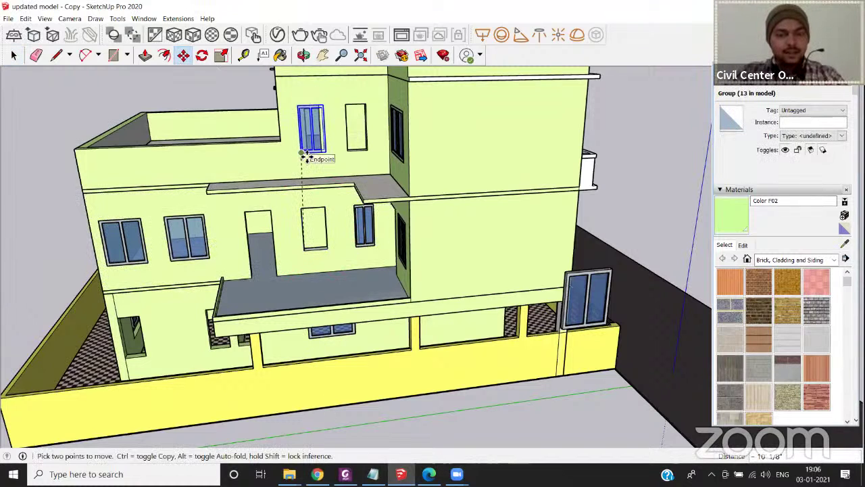
pyautogui.press('Escape')
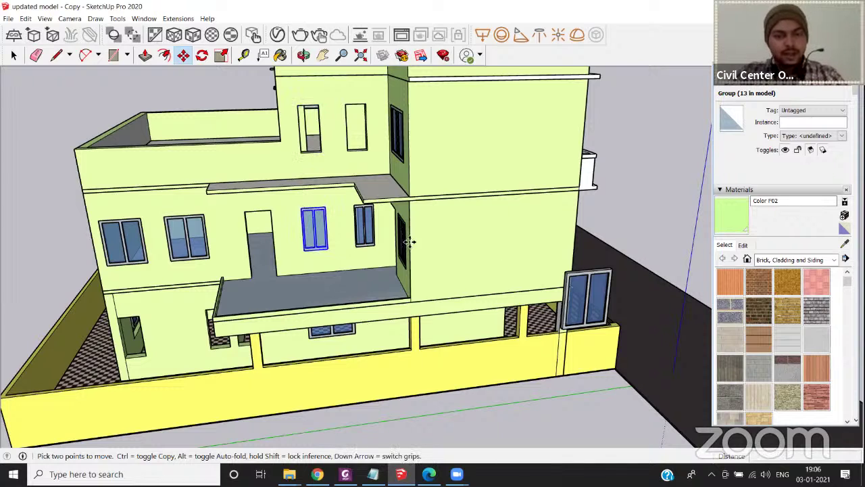
# Copy the narrow first-floor window at the balcony's inner corner into both empty openings on the floor above.
pyautogui.press('space')
pyautogui.click(364, 245)
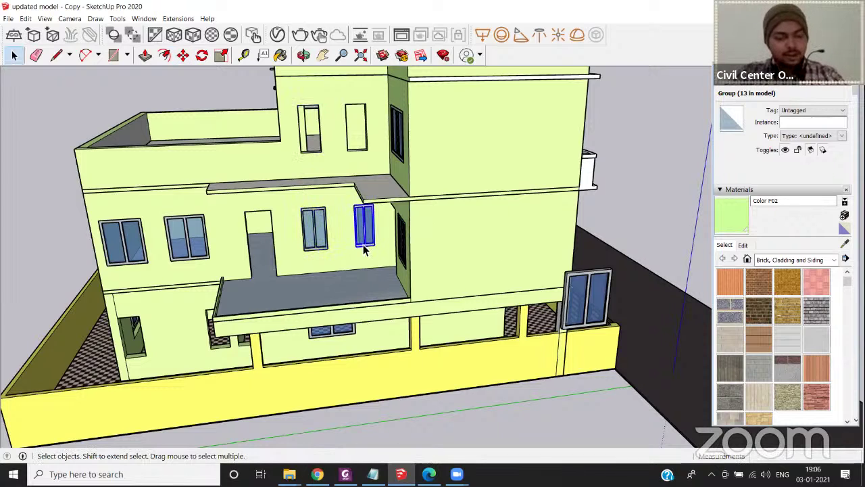
pyautogui.press('m')
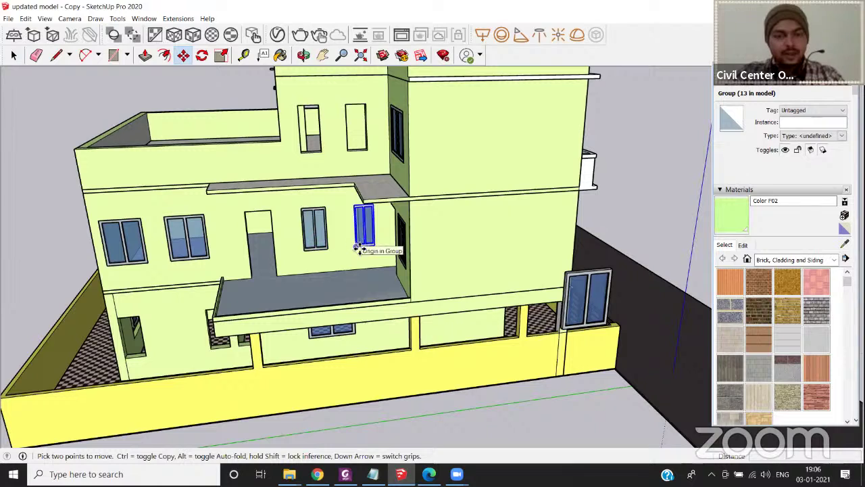
pyautogui.press('ctrl')
pyautogui.click(357, 248)
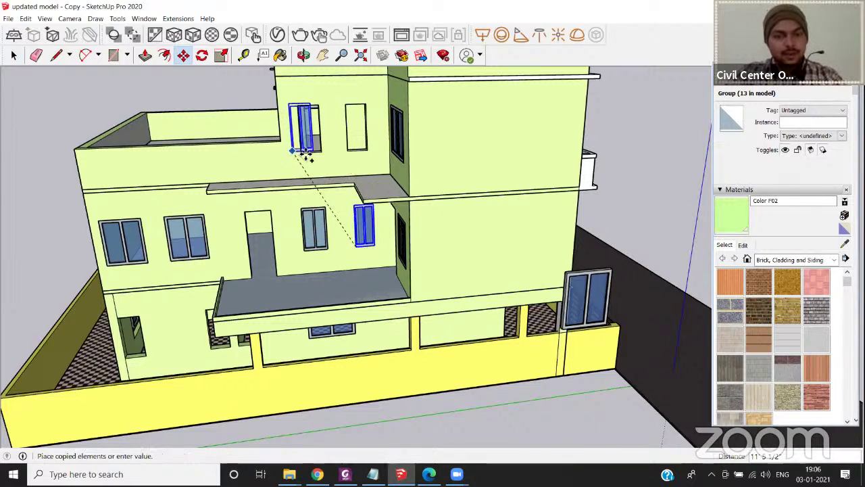
pyautogui.click(302, 152)
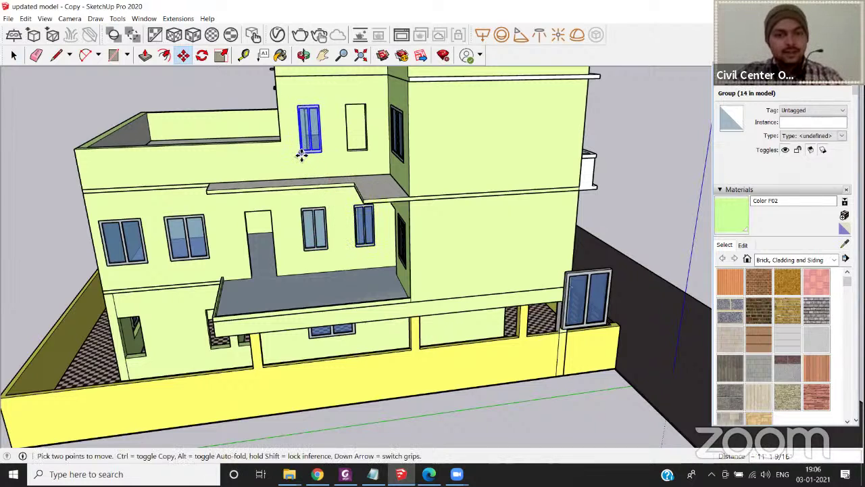
pyautogui.click(302, 152)
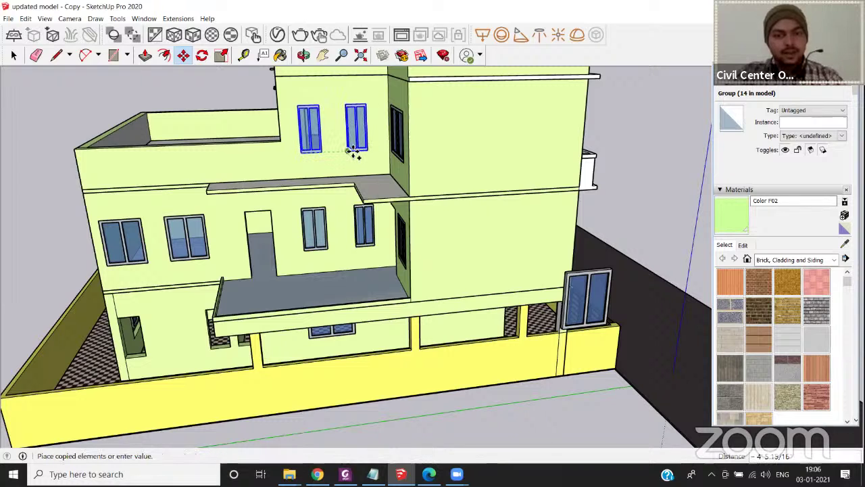
pyautogui.click(355, 152)
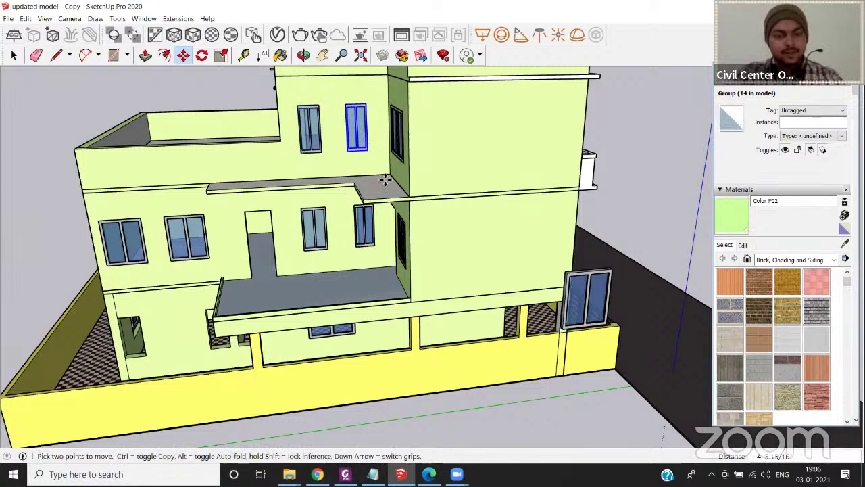
# Copy the second-floor window nearest the inner corner down into the ground-floor opening beside the yellow pillar, aligned at the lower corner.
pyautogui.moveTo(379, 159); pyautogui.dragTo(277, 264, button='middle')
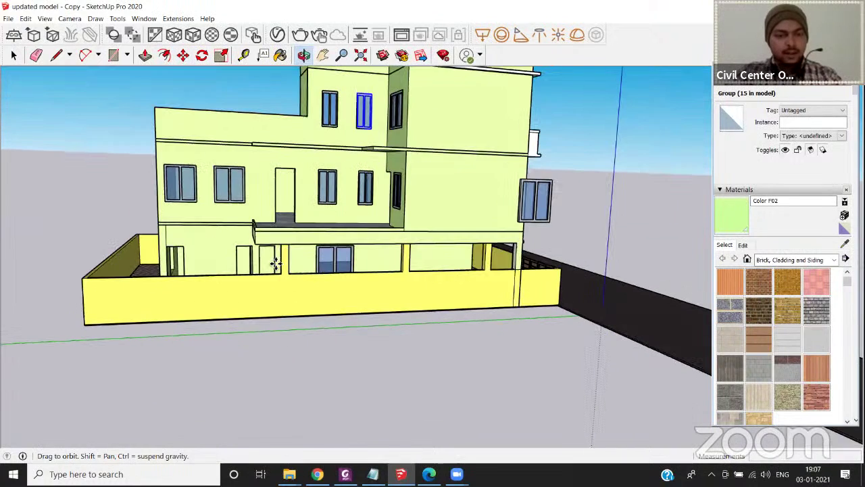
pyautogui.moveTo(290, 222); pyautogui.dragTo(376, 126, button='middle')
pyautogui.scroll(1, 377, 126)
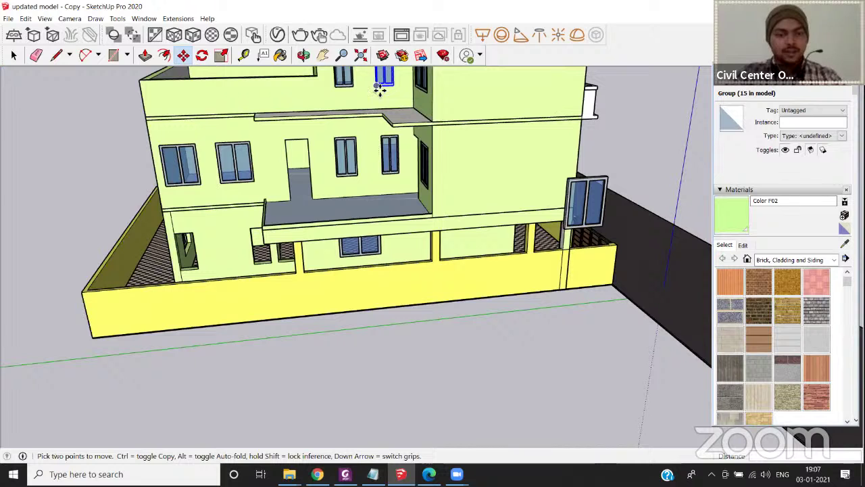
pyautogui.click(380, 88)
pyautogui.press('ctrl')
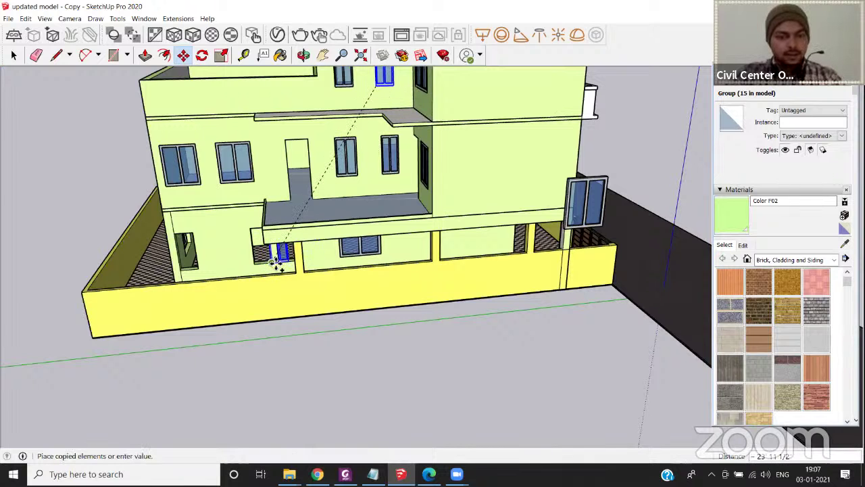
pyautogui.scroll(10, 276, 262)
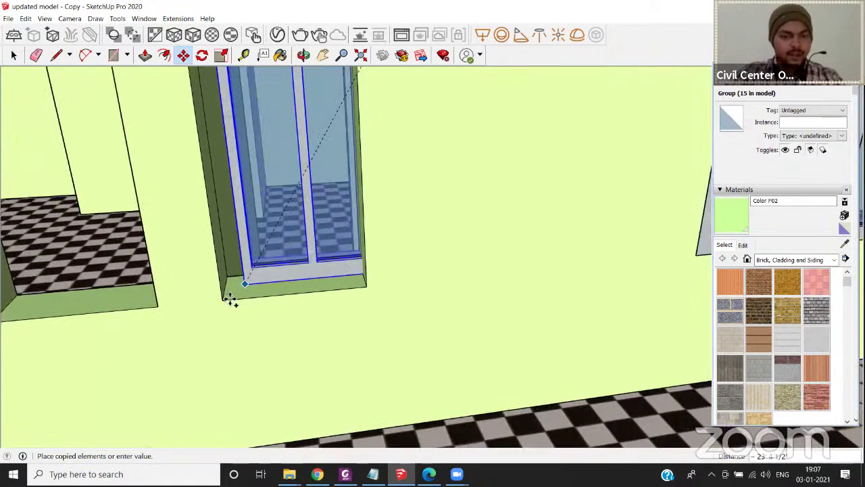
pyautogui.click(230, 301)
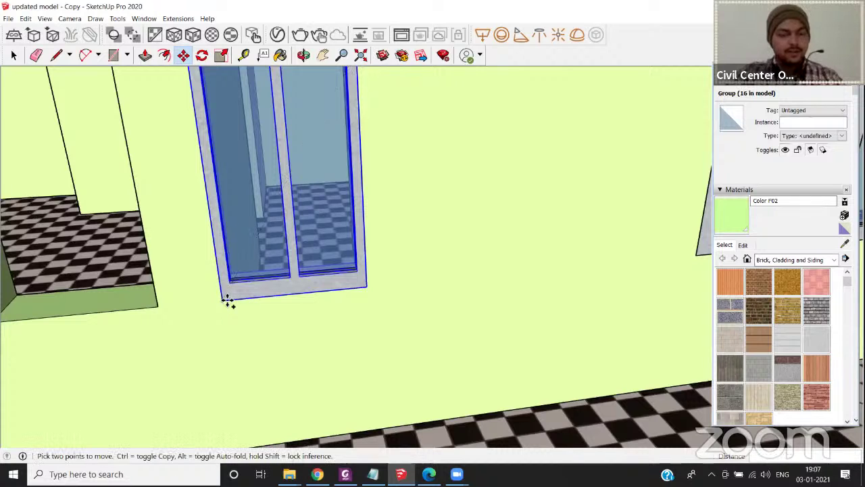
# Copy the newly placed ground-floor window into the adjacent opening on the same wall, matching their lower corners.
pyautogui.click(222, 300)
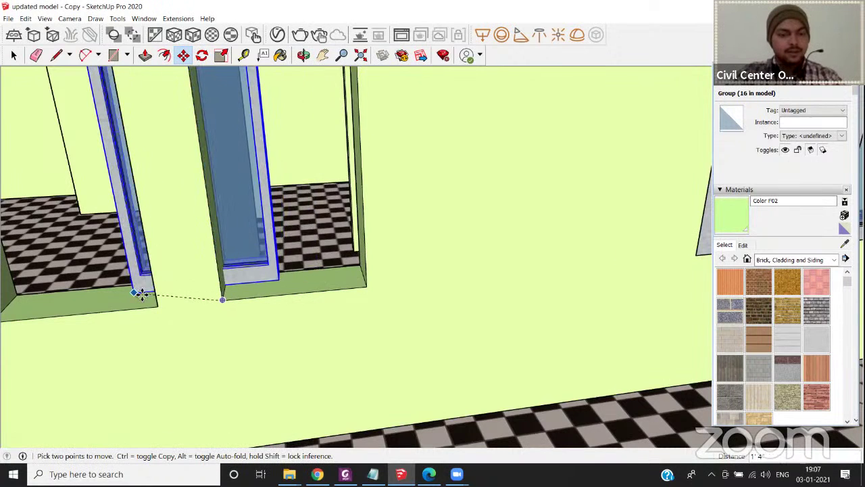
pyautogui.scroll(-3, 140, 292)
pyautogui.press('ctrl')
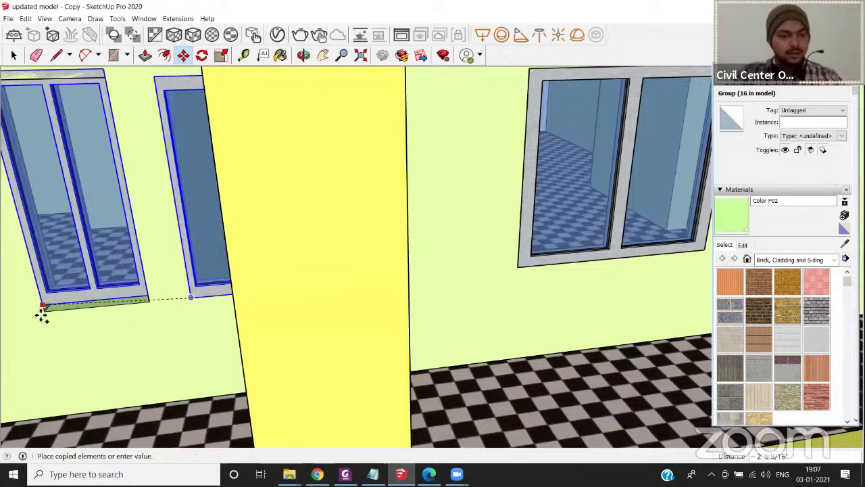
pyautogui.click(92, 301)
pyautogui.scroll(-8, 95, 299)
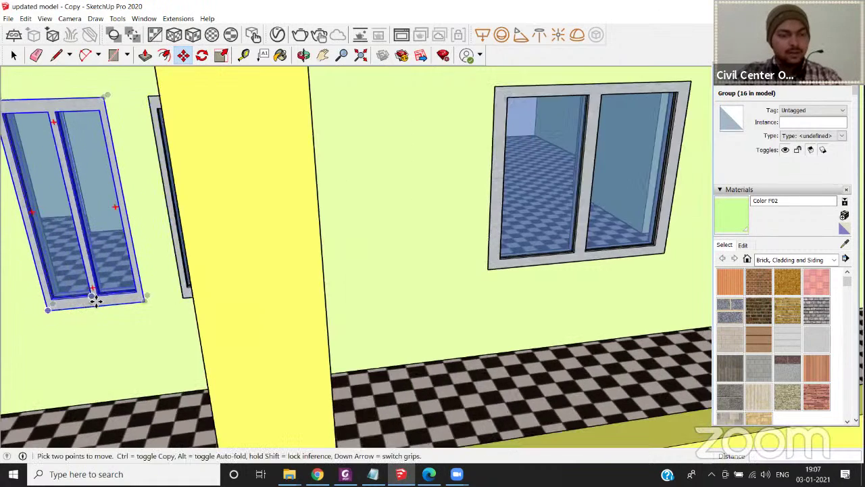
# Copy the latest ground-floor window into the remaining opening at the wall's rear corner, aligned at the lower corner.
pyautogui.keyDown('shift'); pyautogui.moveTo(206, 280); pyautogui.dragTo(334, 293, button='middle'); pyautogui.keyUp('shift')
pyautogui.scroll(1, 342, 292)
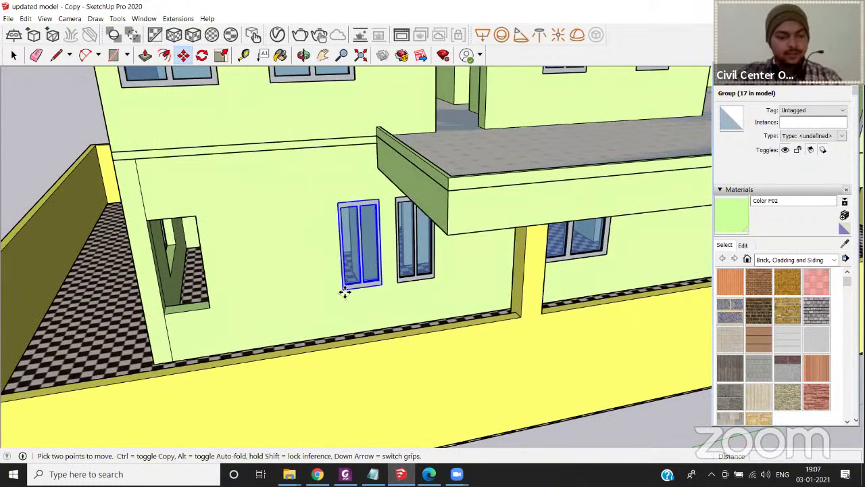
pyautogui.click(344, 290)
pyautogui.press('ctrl')
pyautogui.click(165, 315)
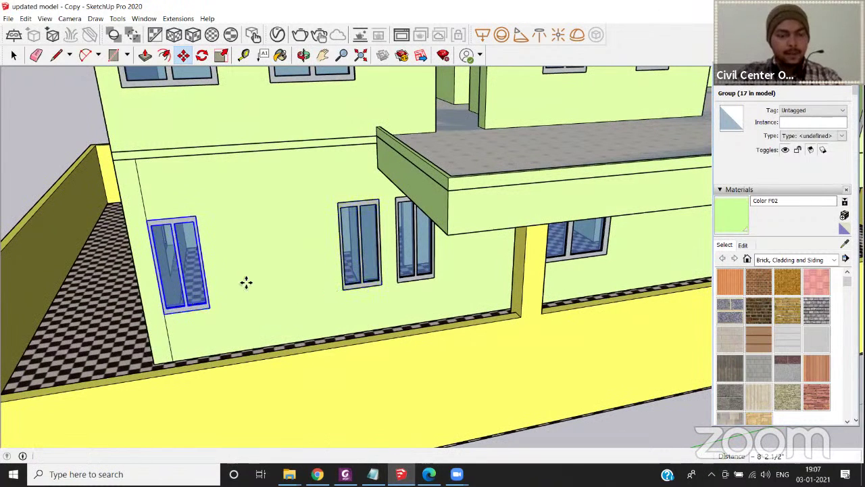
# Examine the house's side and rear walls for openings that still lack doors or windows.
pyautogui.scroll(-2, 255, 277)
pyautogui.moveTo(253, 276); pyautogui.dragTo(356, 246, button='middle')
pyautogui.scroll(-2, 356, 246)
pyautogui.scroll(1, 414, 169)
pyautogui.scroll(-4, 414, 167)
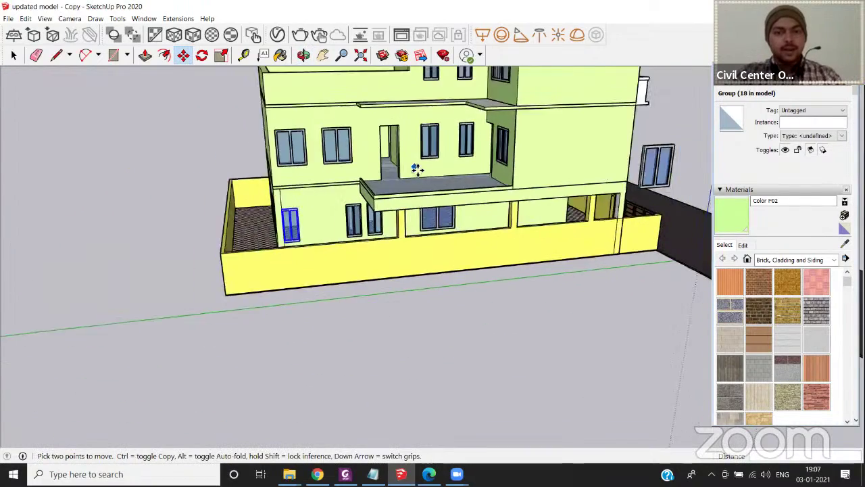
pyautogui.scroll(-2, 468, 141)
pyautogui.moveTo(466, 140); pyautogui.dragTo(553, 166, button='middle')
pyautogui.scroll(1, 488, 143)
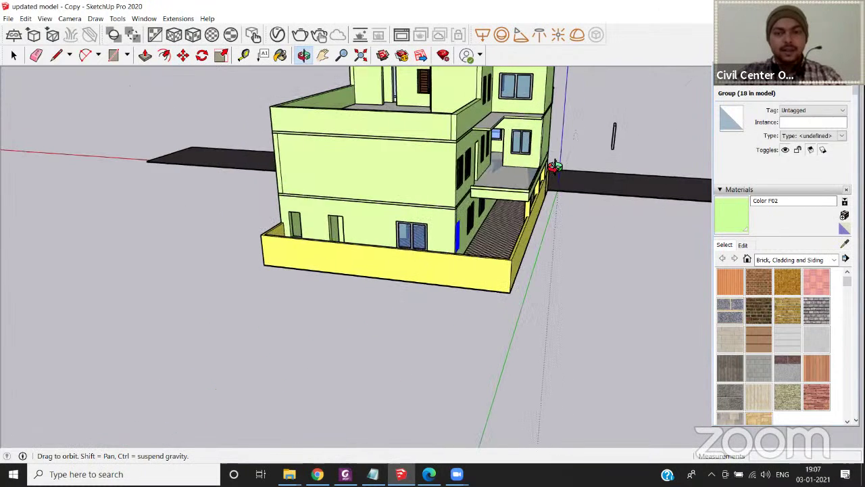
pyautogui.moveTo(356, 208); pyautogui.dragTo(386, 203, button='middle')
pyautogui.moveTo(301, 227); pyautogui.dragTo(371, 247, button='middle')
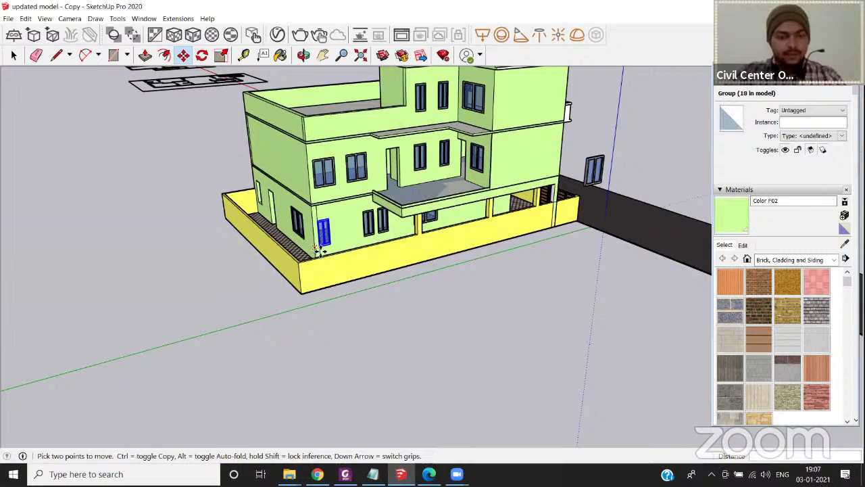
# Copy the ground-floor window at the rear corner to free space outside the boundary wall behind the house.
pyautogui.scroll(8, 319, 249)
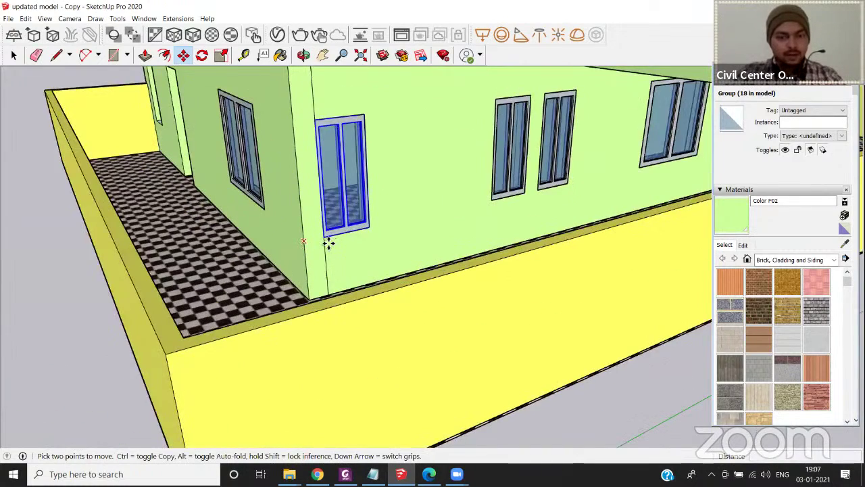
pyautogui.scroll(2, 329, 244)
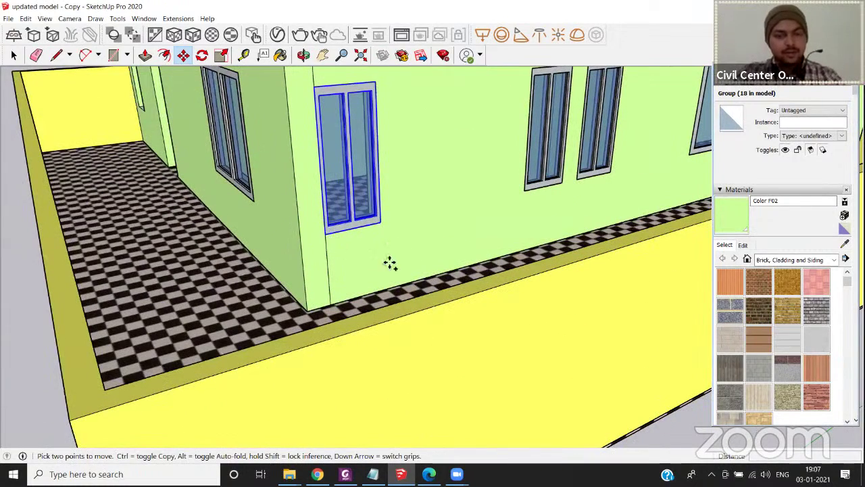
pyautogui.press('ctrl')
pyautogui.click(343, 247)
pyautogui.scroll(-3, 639, 293)
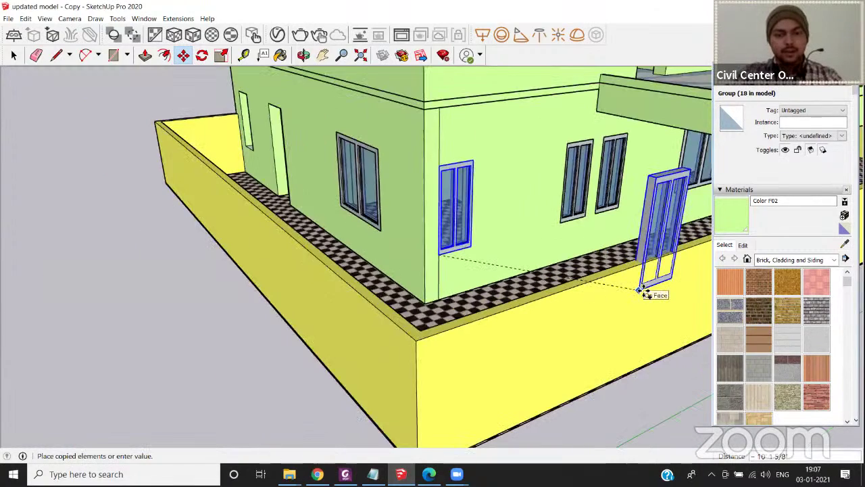
pyautogui.scroll(-3, 640, 293)
pyautogui.scroll(3, 313, 281)
pyautogui.click(284, 283)
pyautogui.moveTo(326, 289); pyautogui.dragTo(404, 321, button='middle')
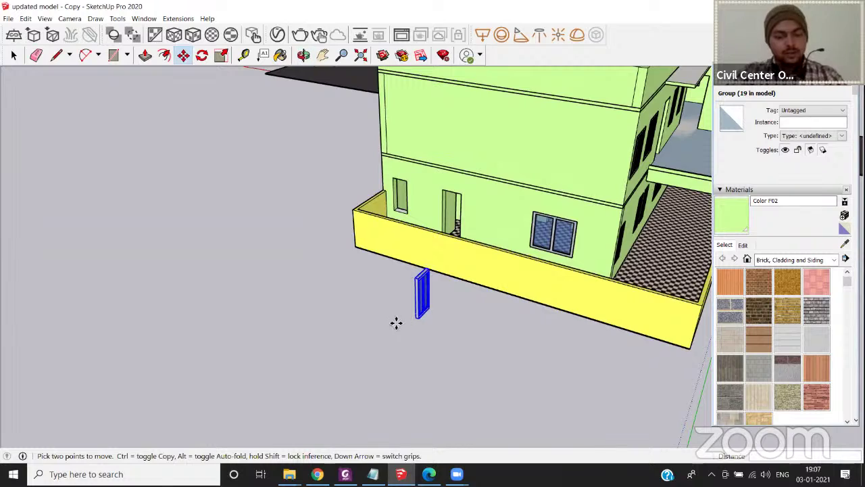
# Rotate the window copy outside the rear boundary wall about its vertical axis so it lies parallel to the rear wall.
pyautogui.moveTo(379, 284); pyautogui.dragTo(408, 383, button='middle')
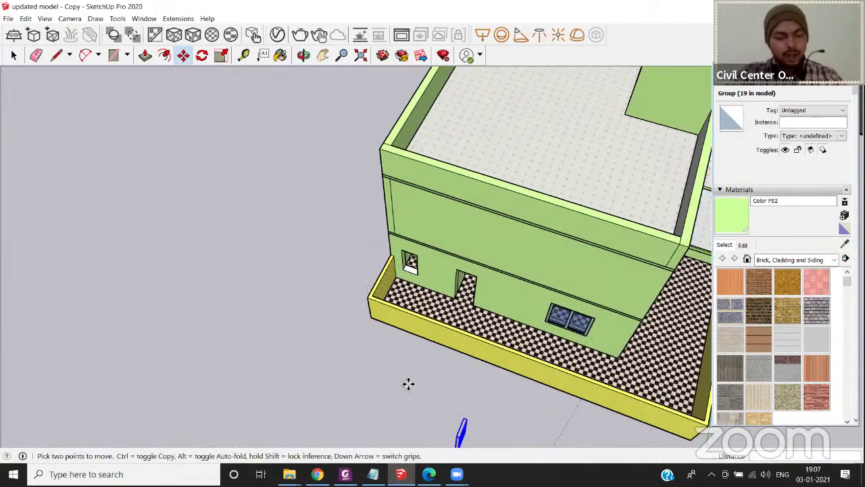
pyautogui.moveTo(348, 287)
pyautogui.mouseDown(button='middle')
pyautogui.moveTo(334, 251)
pyautogui.moveTo(363, 284)
pyautogui.moveTo(372, 315)
pyautogui.moveTo(351, 284)
pyautogui.mouseUp(button='middle')
pyautogui.scroll(10, 351, 284)
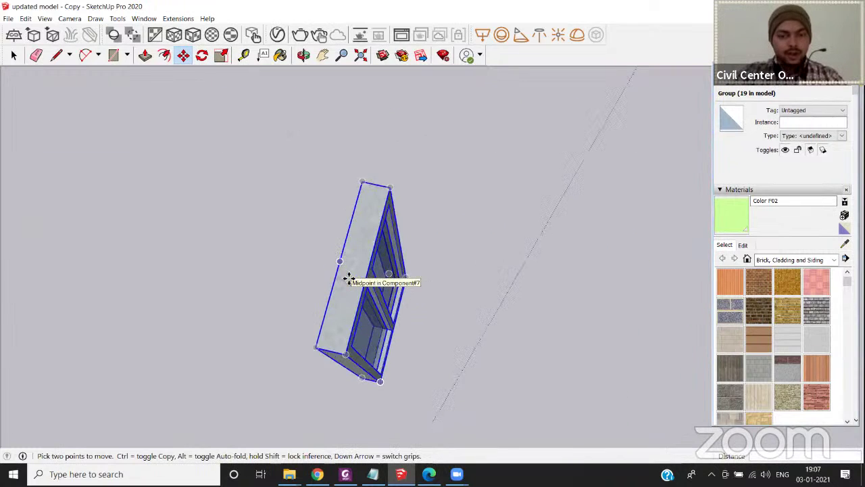
pyautogui.press('q')
pyautogui.click(379, 261)
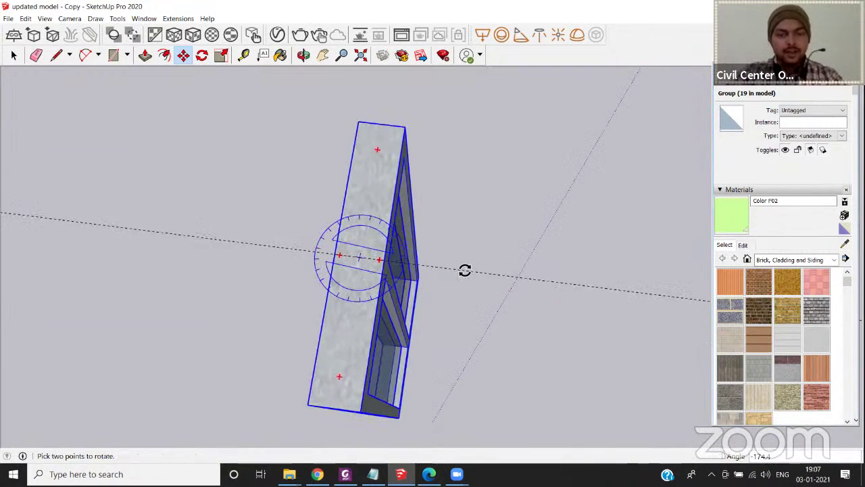
pyautogui.click(515, 296)
pyautogui.press('m')
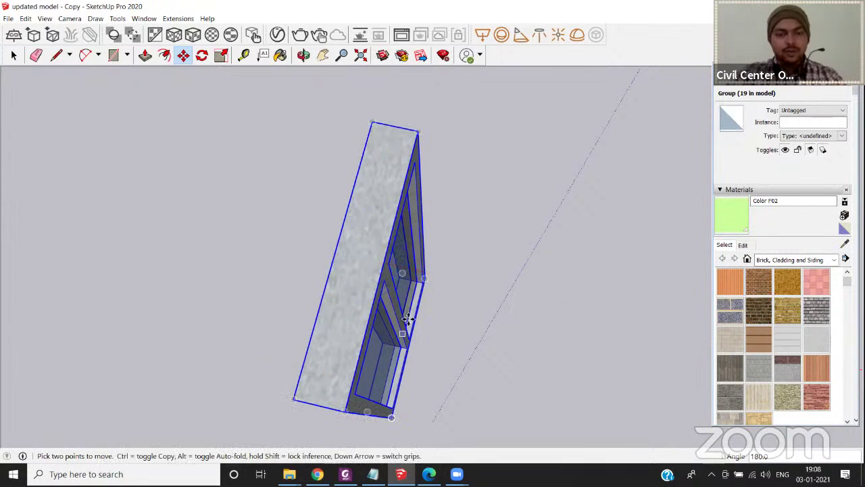
pyautogui.click(382, 263)
pyautogui.press('Escape')
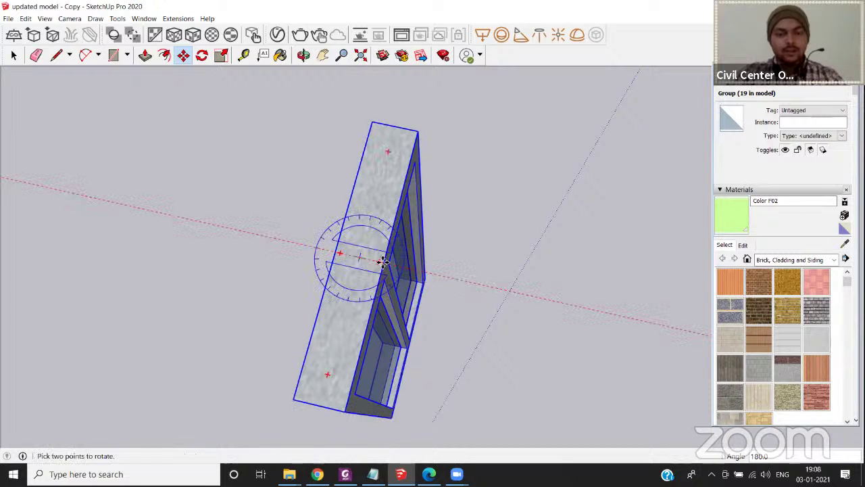
pyautogui.click(360, 260)
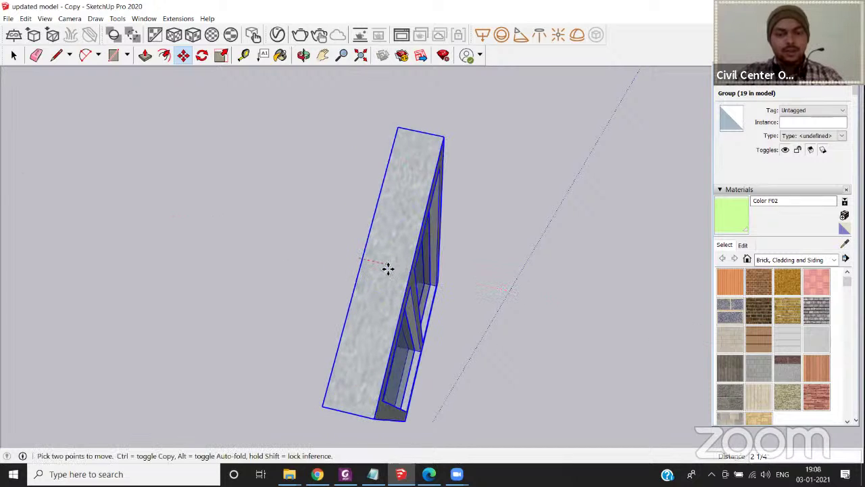
pyautogui.click(389, 271)
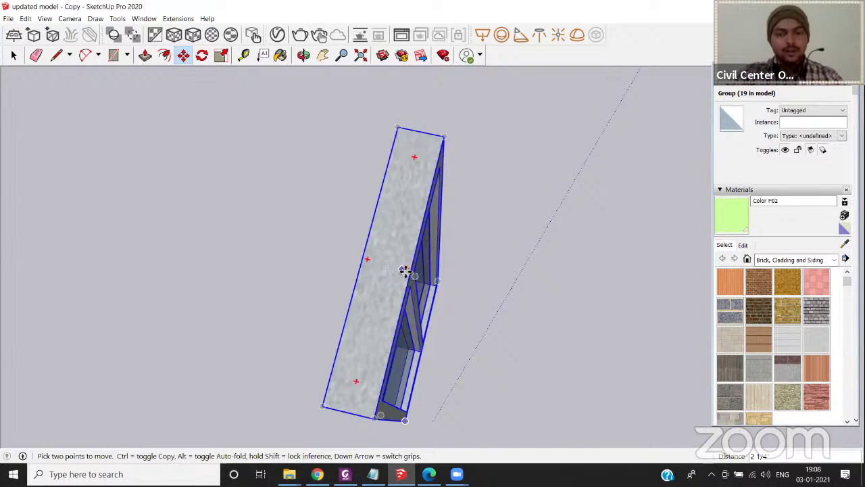
pyautogui.click(406, 272)
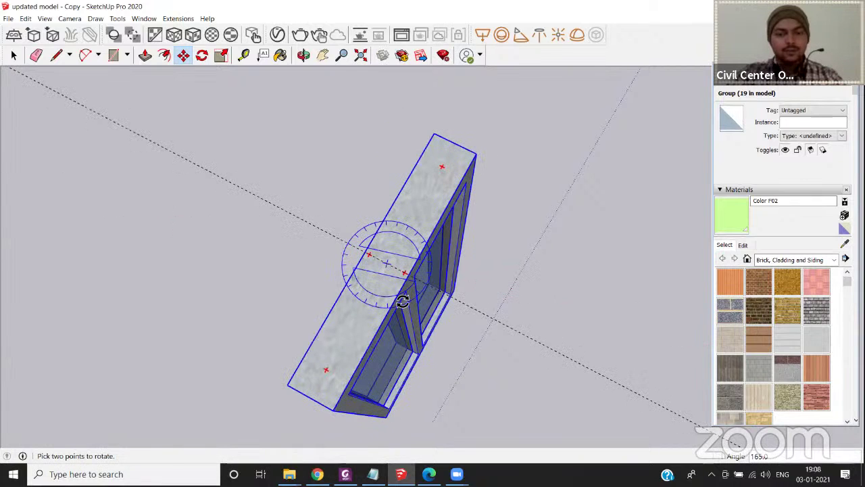
pyautogui.click(374, 310)
# Copy the rotated window by its lower corner into the small ground-floor opening near the corner of the rear wall.
pyautogui.moveTo(374, 310); pyautogui.dragTo(381, 160, button='middle')
pyautogui.scroll(-8, 381, 163)
pyautogui.moveTo(349, 241); pyautogui.dragTo(386, 149, button='middle')
pyautogui.scroll(5, 386, 174)
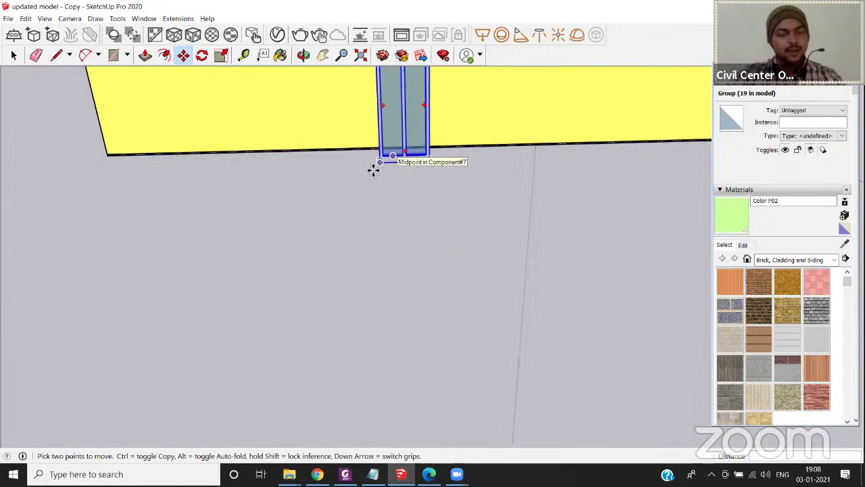
pyautogui.scroll(-5, 399, 260)
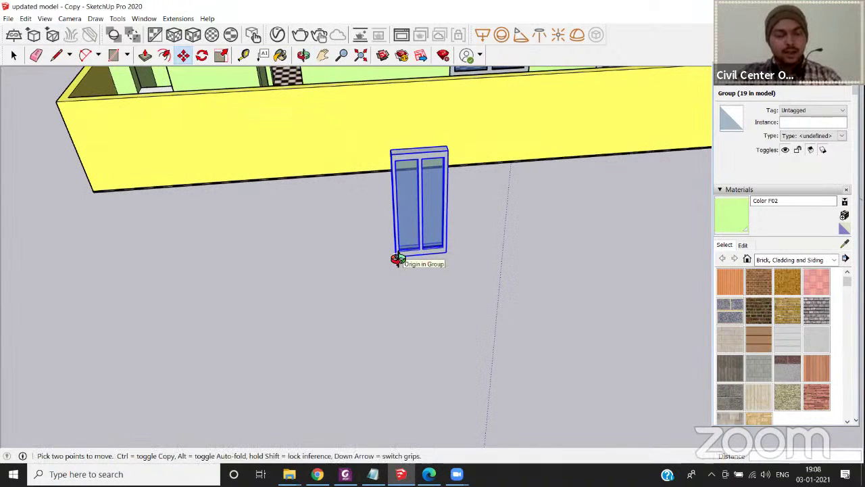
pyautogui.click(398, 258)
pyautogui.moveTo(248, 189); pyautogui.dragTo(183, 240, button='middle')
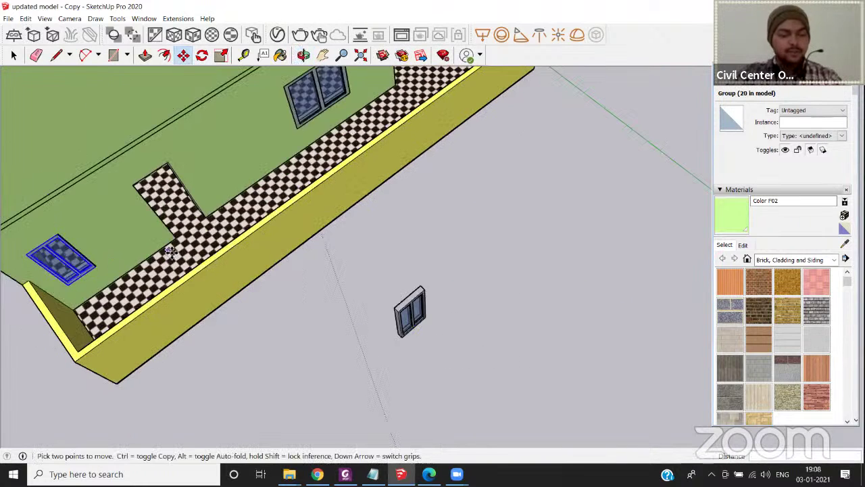
# Delete the spare window units left floating beside the side terrace and outside the rear boundary wall.
pyautogui.moveTo(152, 267); pyautogui.dragTo(432, 195, button='middle')
pyautogui.scroll(2, 446, 163)
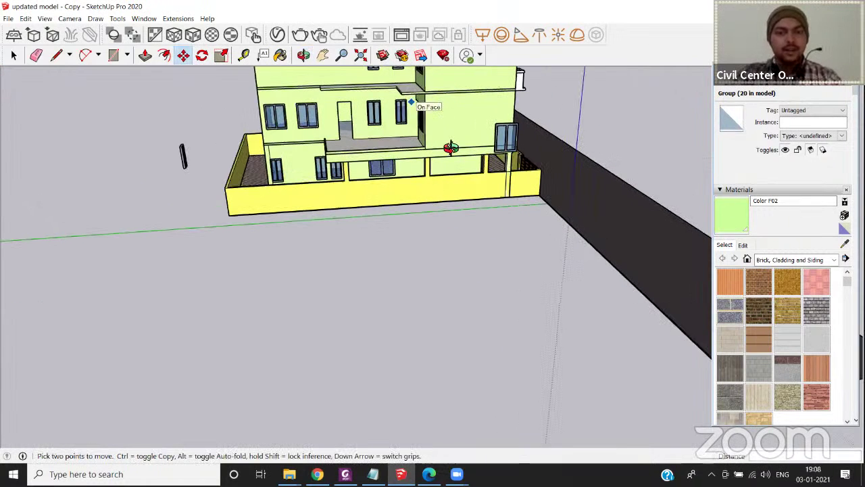
pyautogui.moveTo(469, 129); pyautogui.dragTo(483, 122, button='middle')
pyautogui.moveTo(303, 128); pyautogui.dragTo(315, 174, button='middle')
pyautogui.moveTo(299, 139); pyautogui.dragTo(290, 183, button='middle')
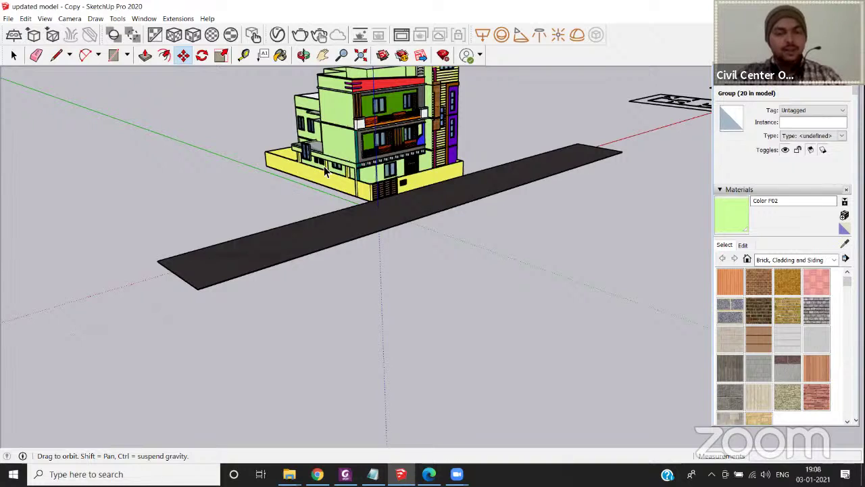
pyautogui.scroll(5, 324, 171)
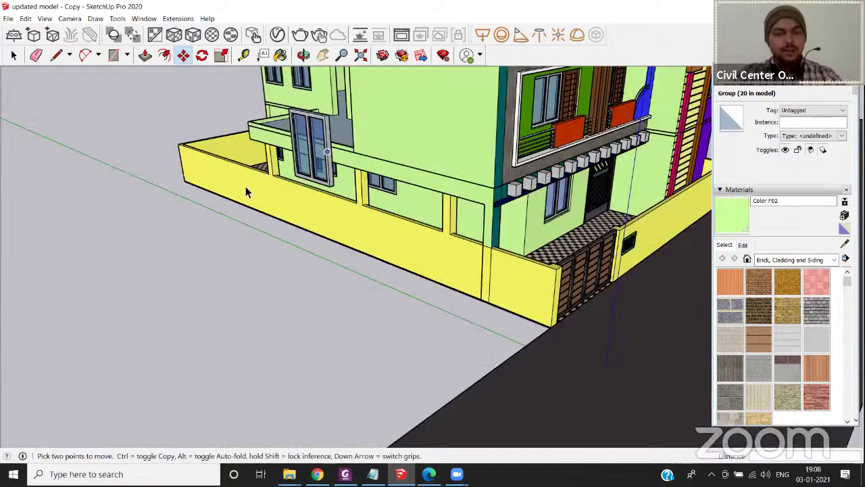
pyautogui.press('space')
pyautogui.moveTo(415, 233); pyautogui.dragTo(472, 217, button='middle')
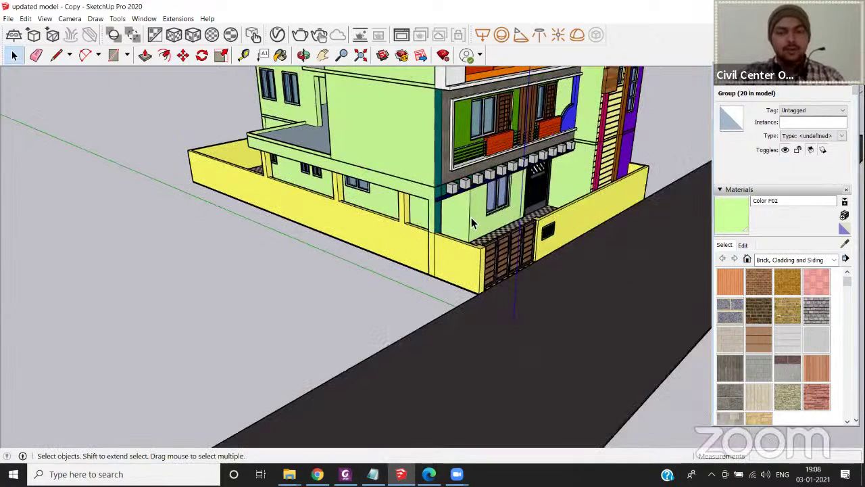
pyautogui.click(450, 220)
pyautogui.scroll(-2, 449, 219)
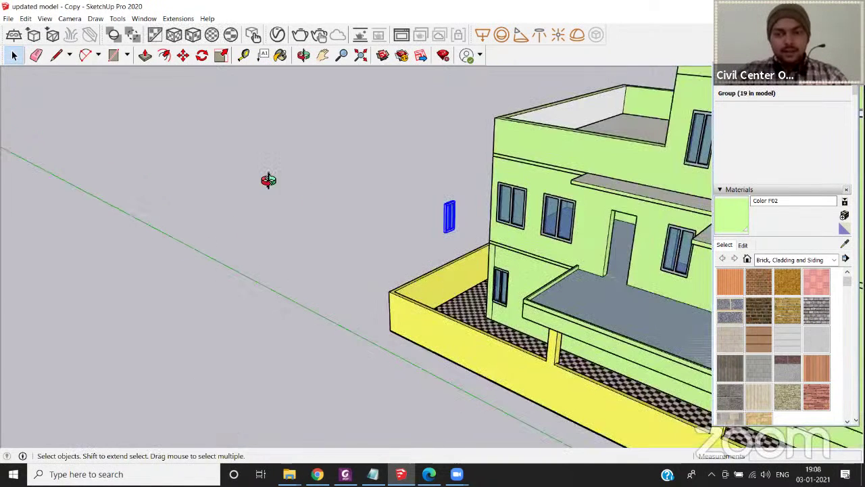
pyautogui.moveTo(269, 179); pyautogui.dragTo(369, 466, button='middle')
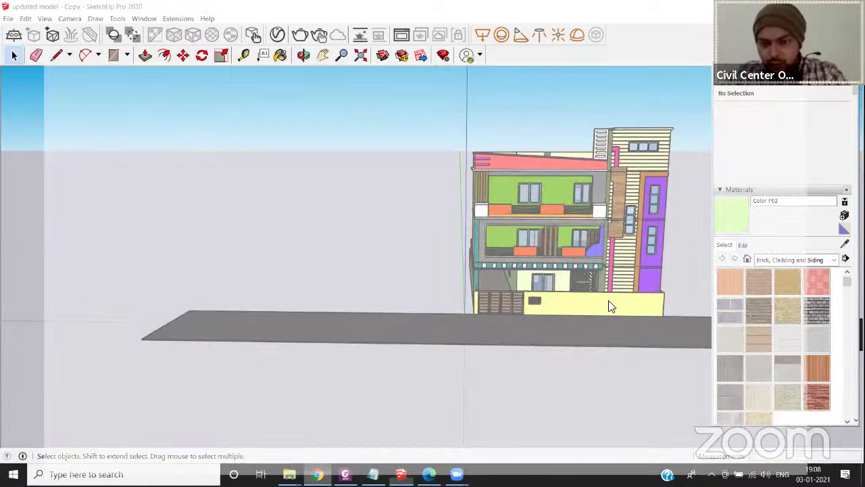
# Check the viewers' messages in the YouTube live chat, and return to the house model in SketchUp.
pyautogui.hotkey('alt', 'Tab')
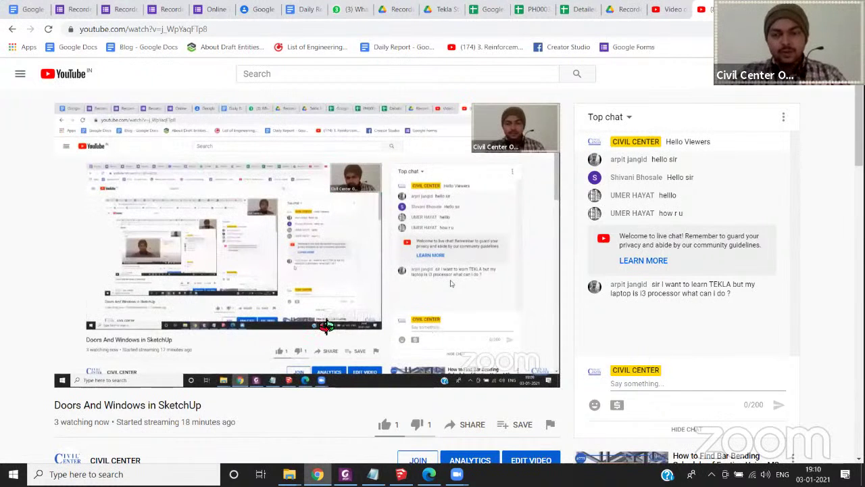
pyautogui.click(400, 474)
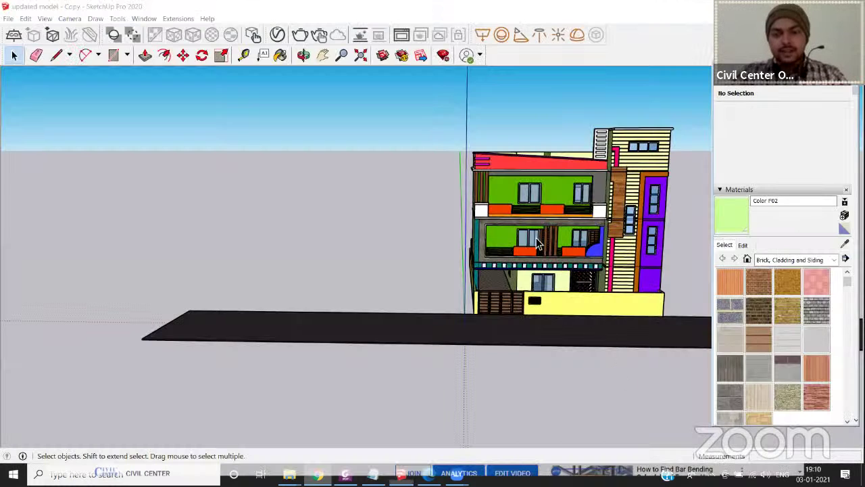
pyautogui.moveTo(603, 220); pyautogui.dragTo(575, 255, button='middle')
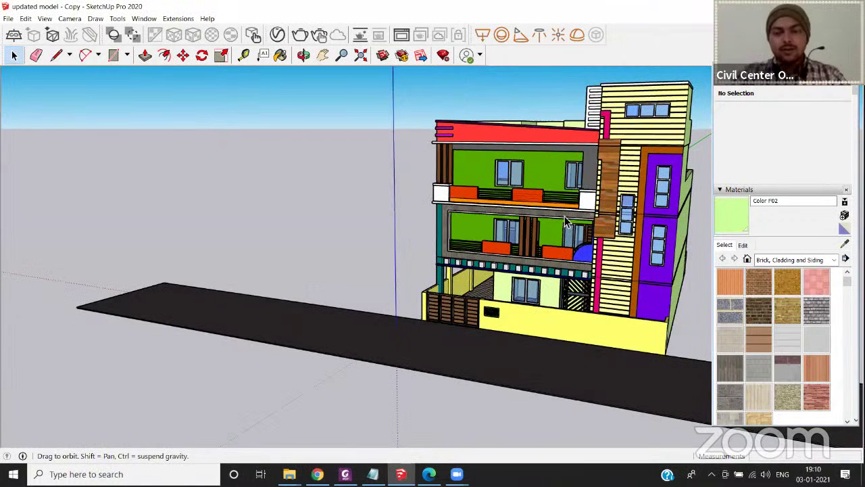
pyautogui.scroll(5, 549, 137)
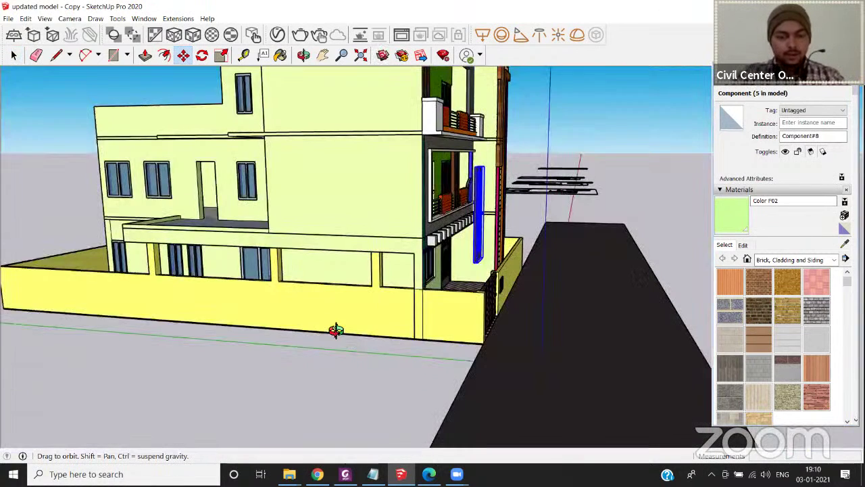
# Rotate the wooden door component 90 degrees parallel to the side wall and copy it into the first-floor terrace opening.
pyautogui.moveTo(321, 359); pyautogui.dragTo(243, 331, button='middle')
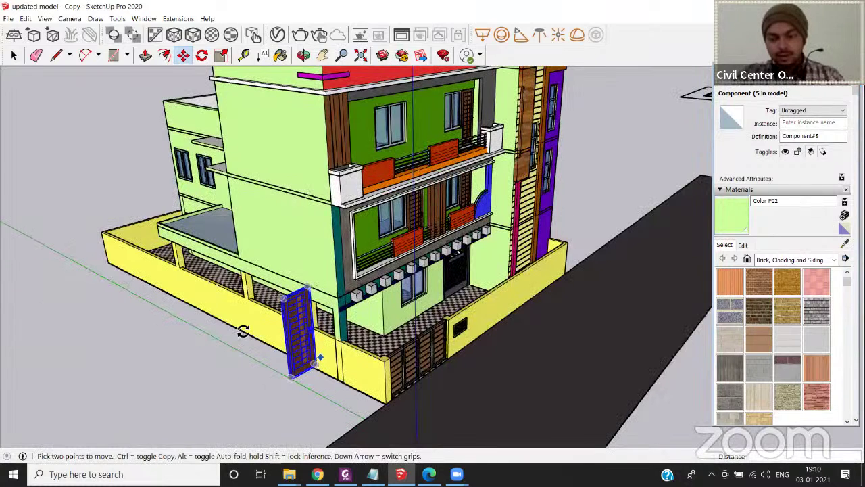
pyautogui.click(298, 369)
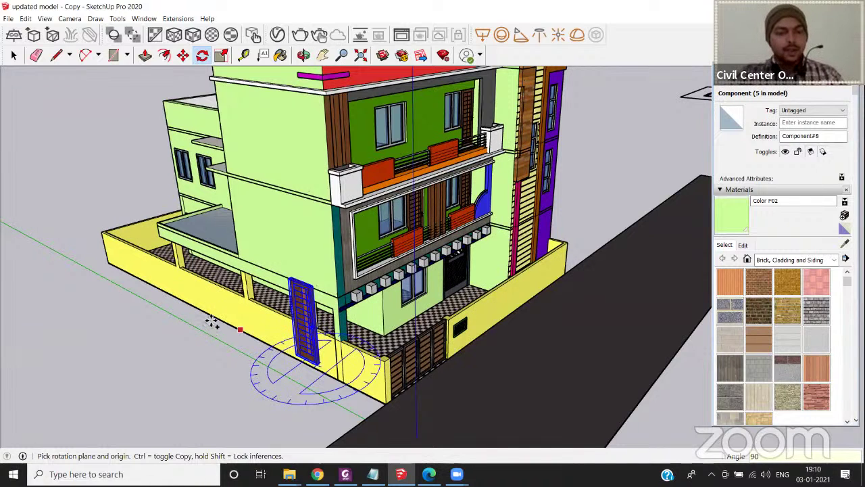
pyautogui.scroll(3, 252, 265)
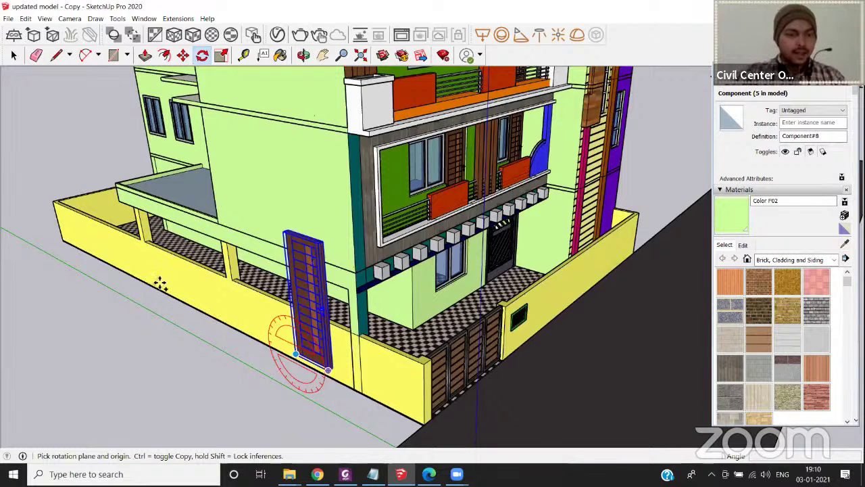
pyautogui.scroll(1, 144, 283)
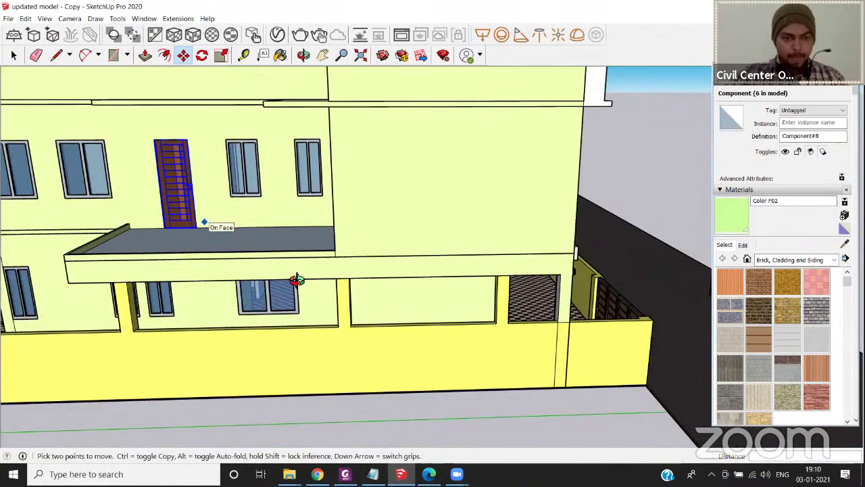
# Examine the side and rear walls of the house for door openings that are still empty.
pyautogui.moveTo(297, 279); pyautogui.dragTo(291, 256, button='middle')
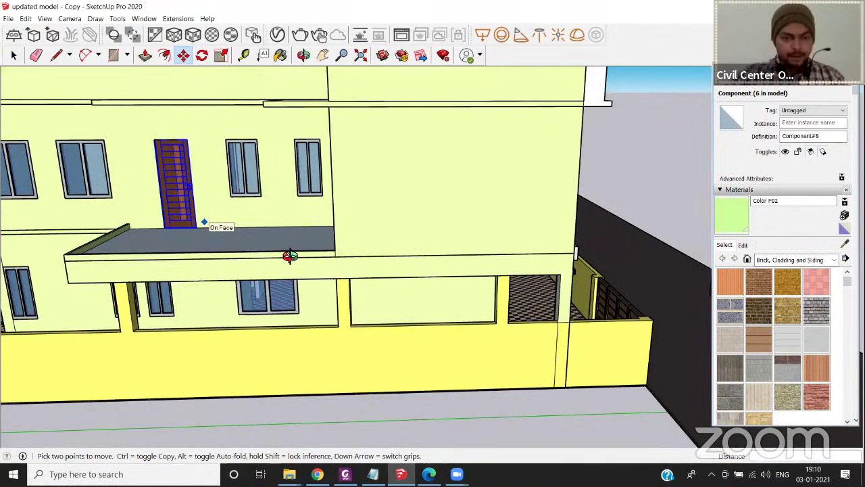
pyautogui.scroll(-3, 137, 274)
pyautogui.moveTo(137, 274); pyautogui.dragTo(242, 276, button='middle')
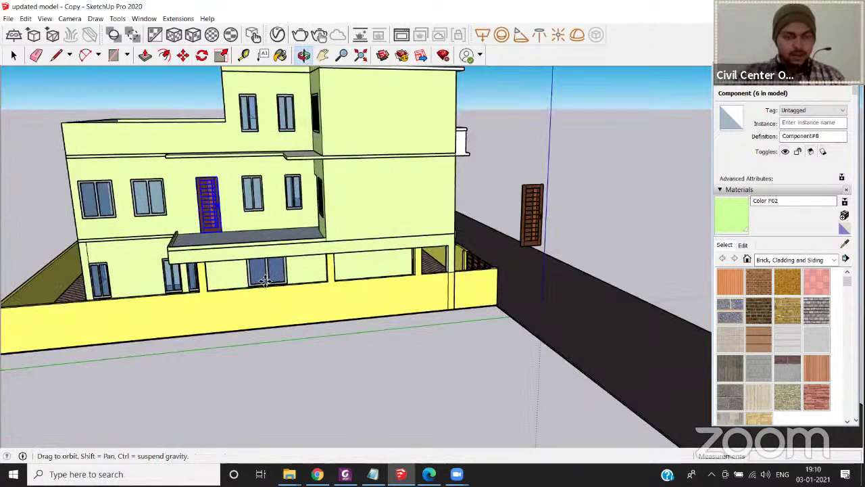
pyautogui.moveTo(318, 290); pyautogui.dragTo(347, 284, button='middle')
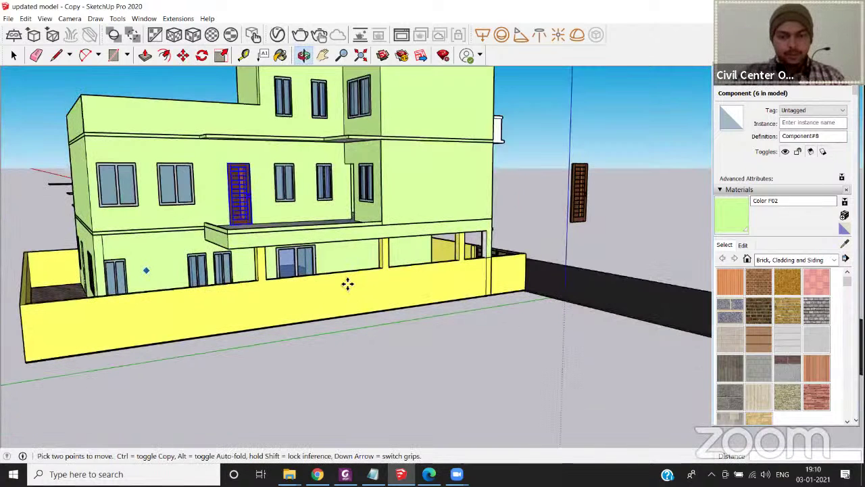
pyautogui.moveTo(423, 230); pyautogui.dragTo(413, 219, button='middle')
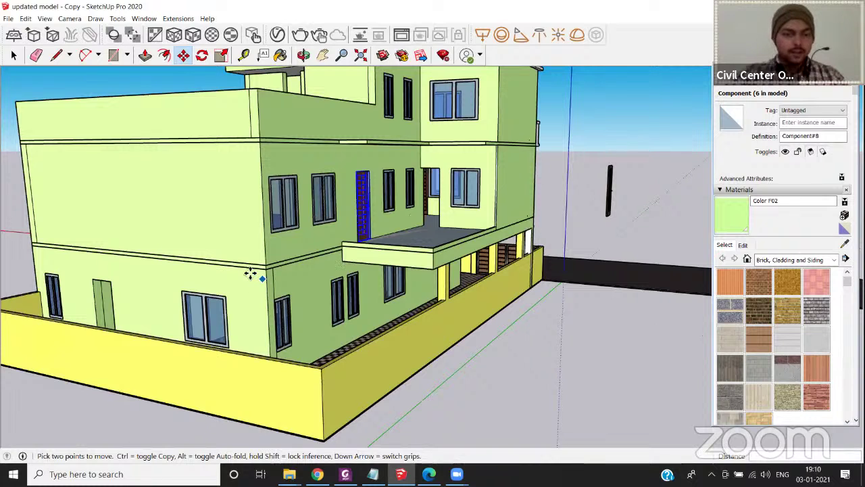
pyautogui.moveTo(250, 277); pyautogui.dragTo(246, 256, button='middle')
pyautogui.scroll(-2, 497, 261)
pyautogui.moveTo(505, 261); pyautogui.dragTo(573, 231, button='middle')
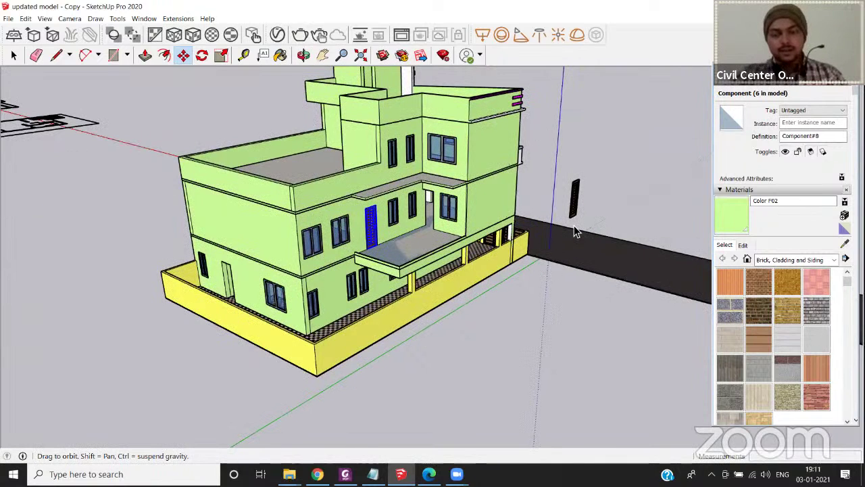
# Rotate the spare door standing beside the road 90 degrees about the vertical axis.
pyautogui.scroll(3, 574, 232)
pyautogui.press('space')
pyautogui.click(574, 225)
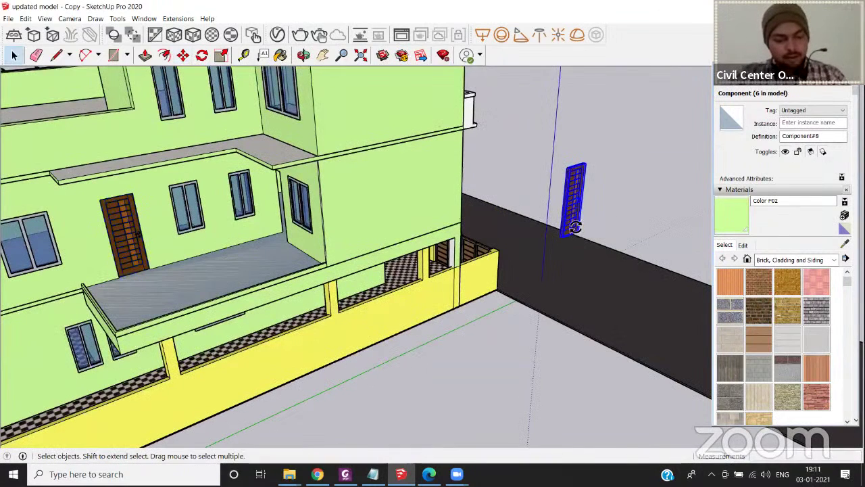
pyautogui.press('q')
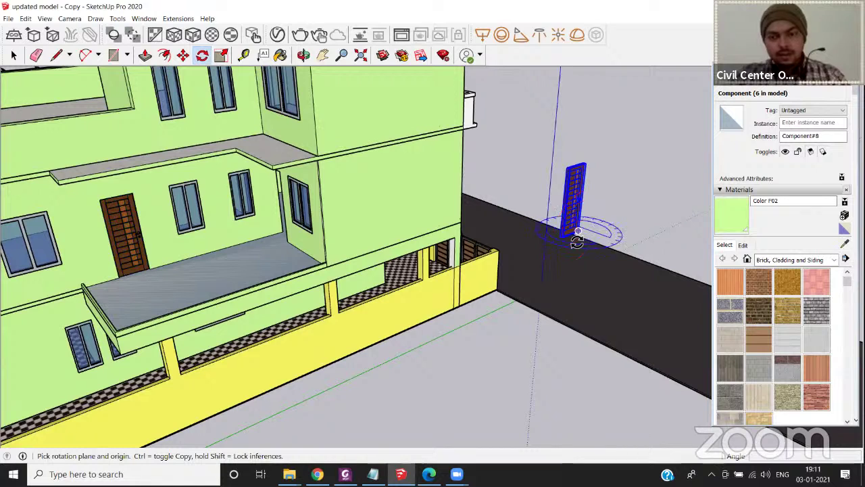
pyautogui.click(637, 259)
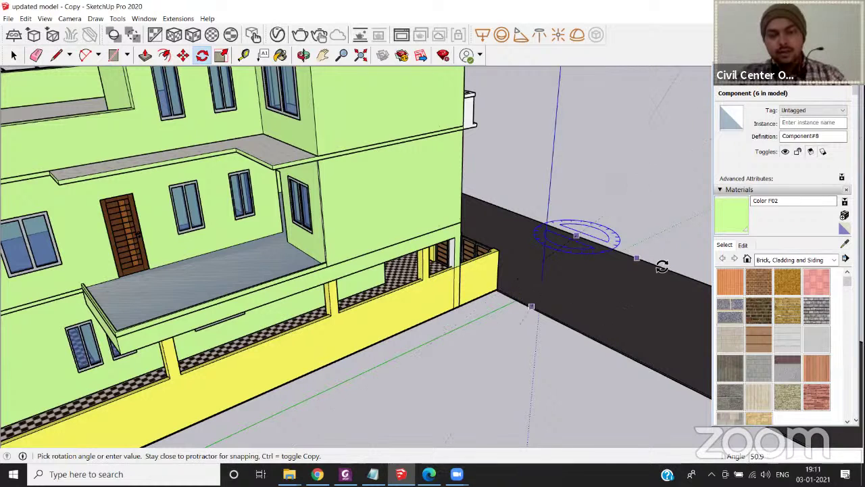
pyautogui.press('Escape')
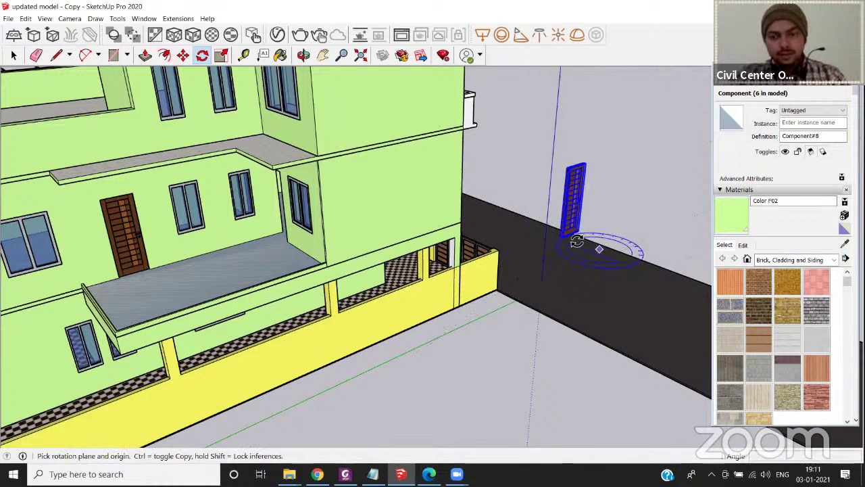
pyautogui.moveTo(563, 212); pyautogui.dragTo(570, 276, button='middle')
pyautogui.press('o')
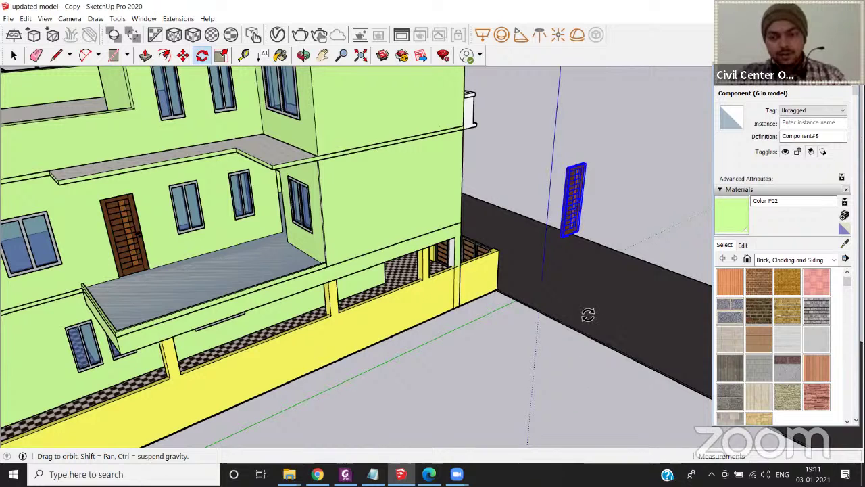
pyautogui.moveTo(579, 354); pyautogui.dragTo(610, 256)
pyautogui.moveTo(611, 256); pyautogui.dragTo(544, 318, button='middle')
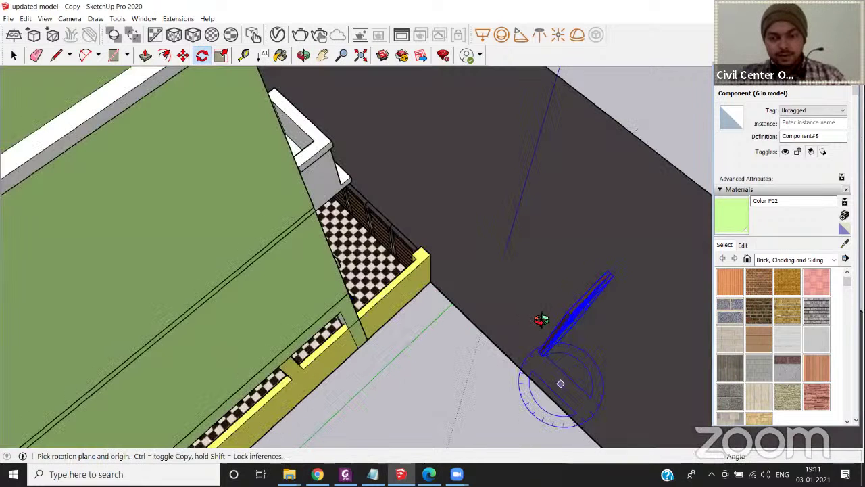
pyautogui.moveTo(541, 373); pyautogui.dragTo(561, 407, button='middle')
pyautogui.moveTo(561, 408); pyautogui.dragTo(560, 407)
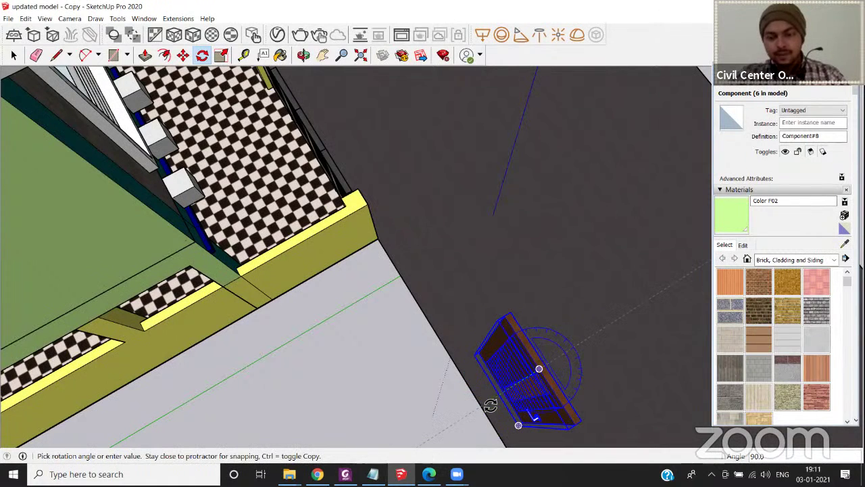
pyautogui.click(491, 403)
pyautogui.moveTo(539, 369); pyautogui.dragTo(545, 258, button='middle')
pyautogui.press('space')
pyautogui.scroll(-3, 562, 242)
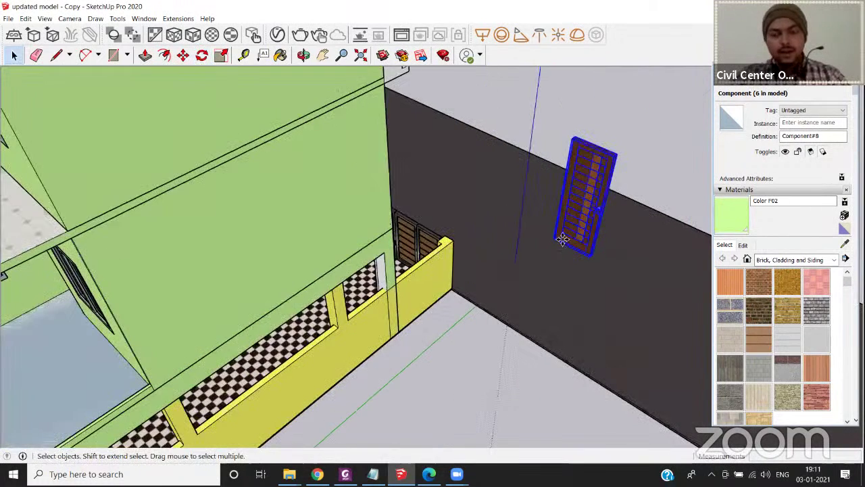
# Copy the rotated door from its lower corner onto the first-floor terrace, close to the opening in the inner corner.
pyautogui.scroll(4, 555, 233)
pyautogui.press('m')
pyautogui.click(556, 235)
pyautogui.press('ctrl')
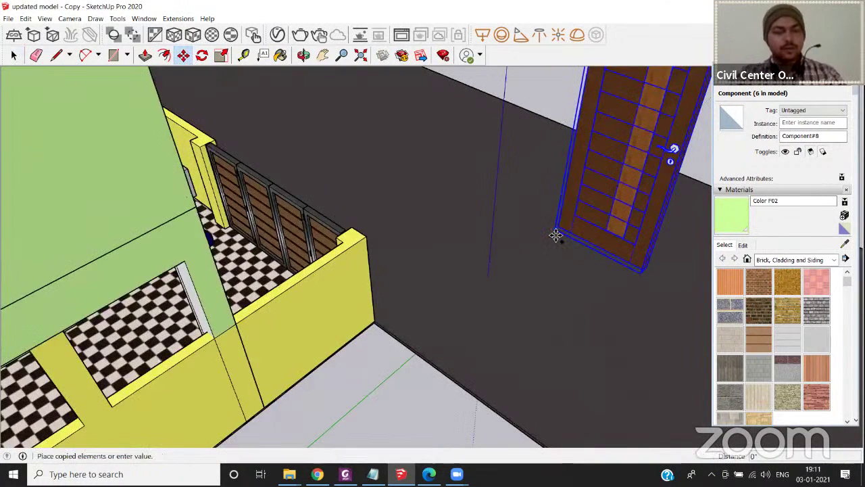
pyautogui.scroll(-3, 558, 233)
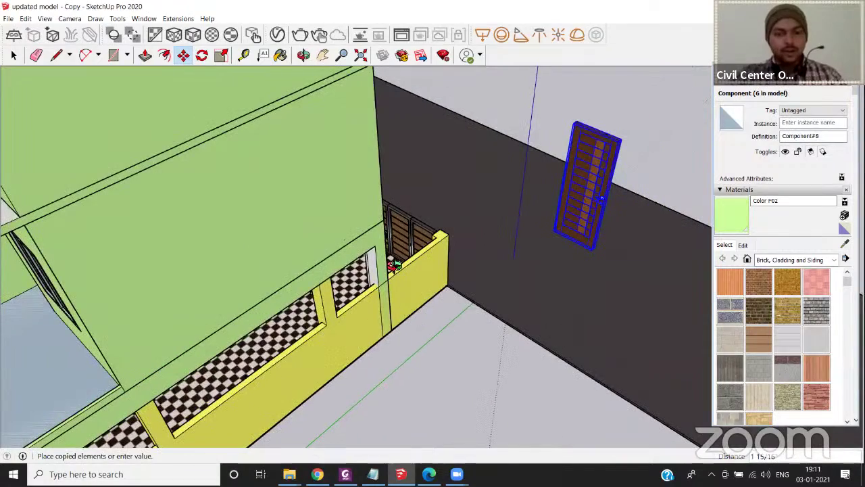
pyautogui.scroll(-3, 397, 257)
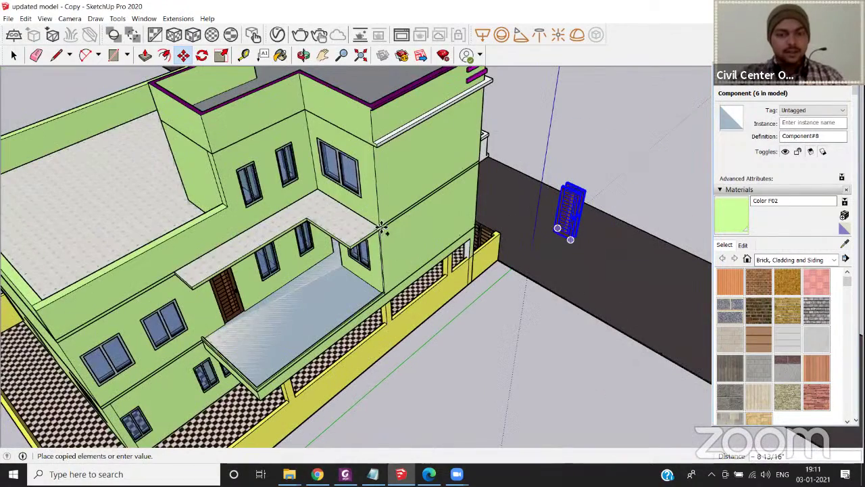
pyautogui.moveTo(382, 228); pyautogui.dragTo(386, 239, button='middle')
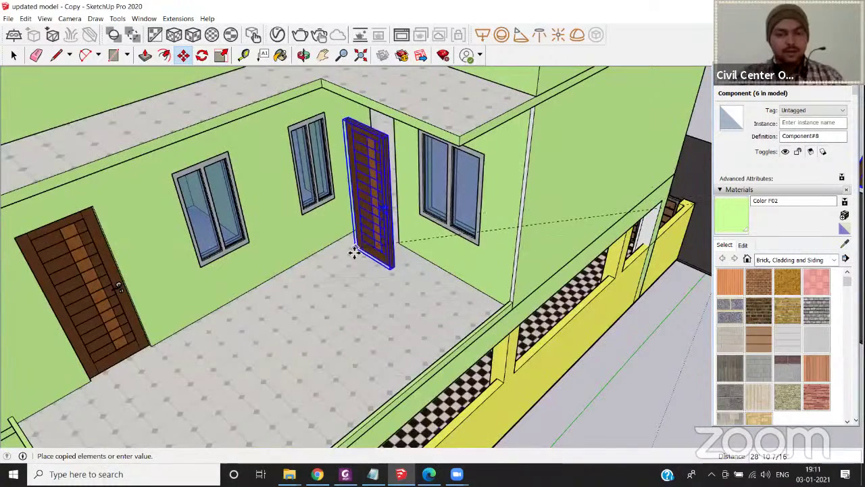
pyautogui.click(343, 280)
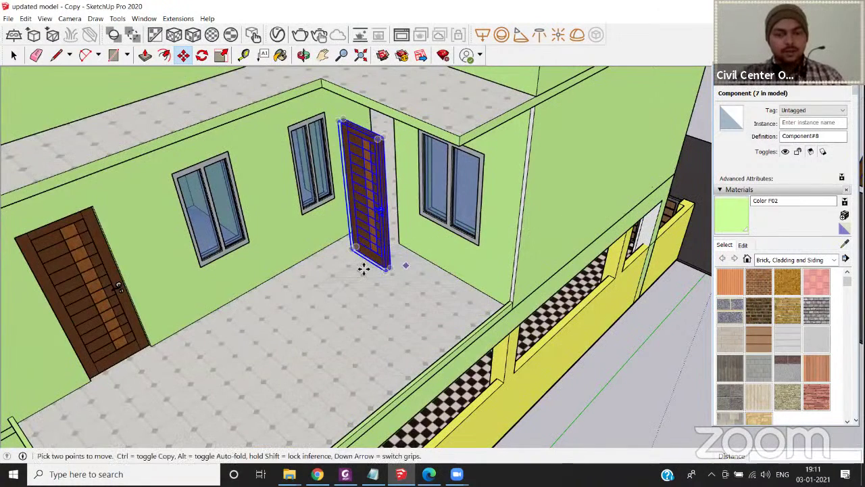
# Move the copied door flush into the opening in the terrace's inner corner.
pyautogui.scroll(2, 368, 272)
pyautogui.scroll(2, 359, 268)
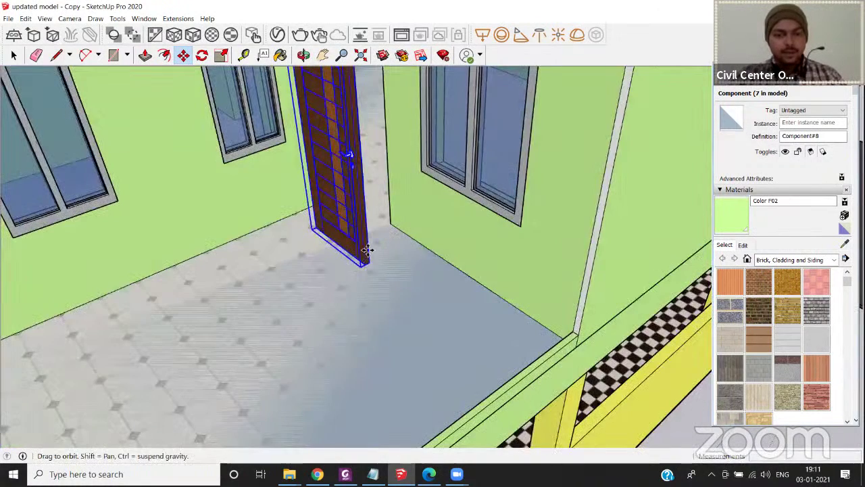
pyautogui.click(356, 262)
pyautogui.press('Escape')
pyautogui.moveTo(325, 267); pyautogui.dragTo(438, 229, button='middle')
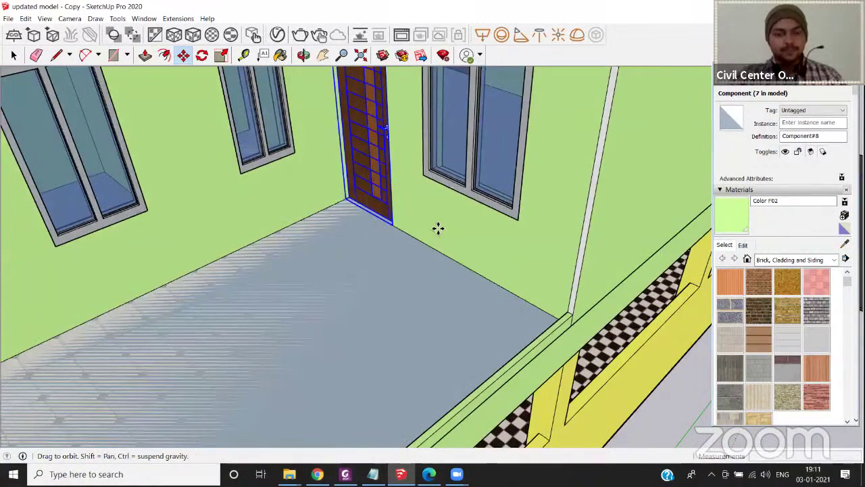
# Copy the terrace door from its lower corner into the empty ground-floor door opening in the rear wall, flush with the opening's corner.
pyautogui.scroll(-8, 414, 267)
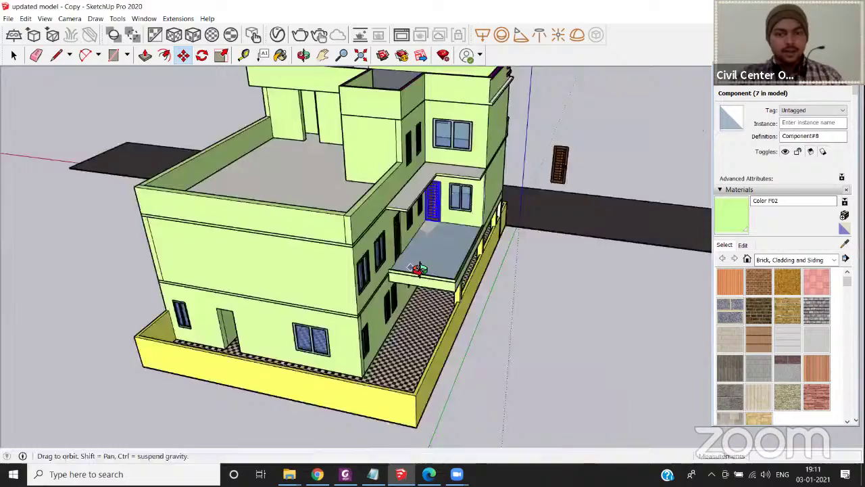
pyautogui.moveTo(420, 269); pyautogui.dragTo(430, 237, button='middle')
pyautogui.press('m')
pyautogui.scroll(4, 428, 232)
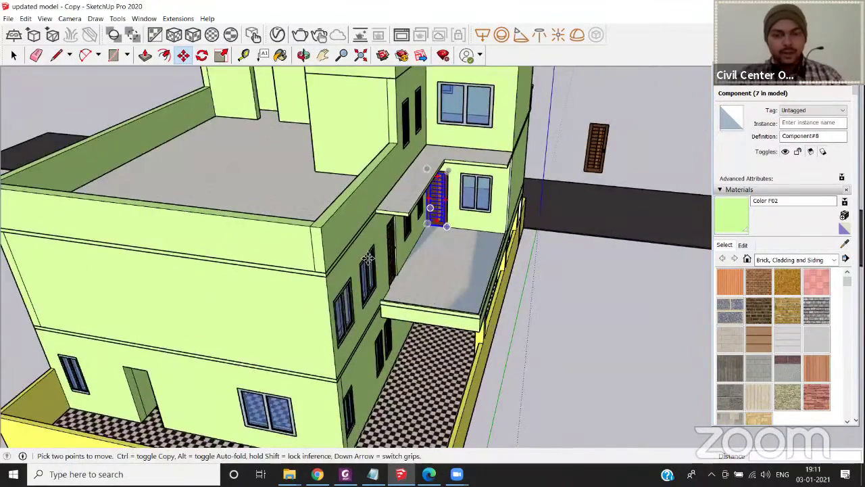
pyautogui.scroll(8, 400, 243)
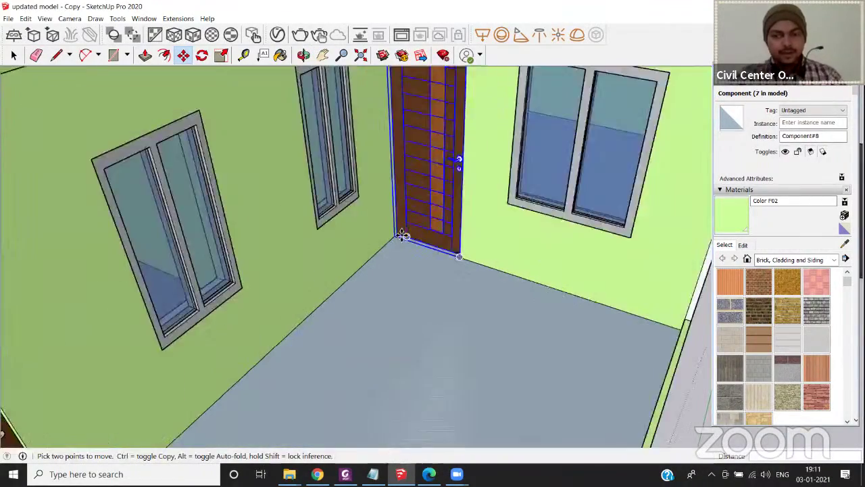
pyautogui.click(413, 219)
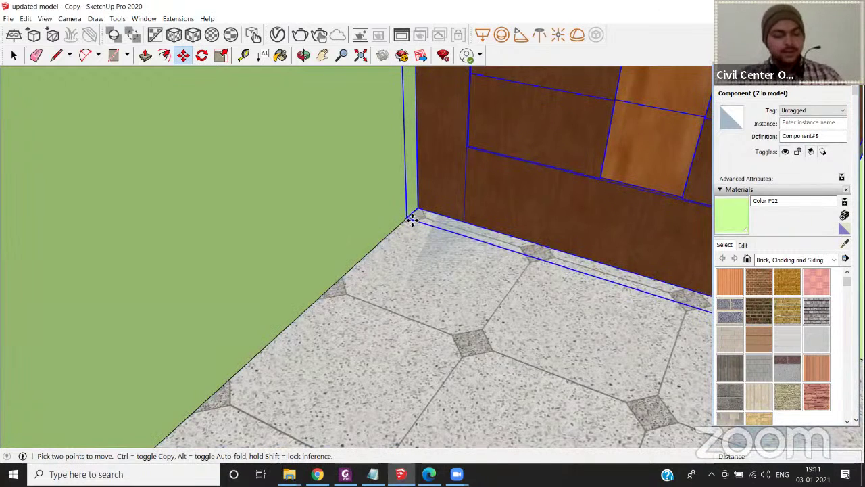
pyautogui.press('ctrl')
pyautogui.scroll(-8, 412, 221)
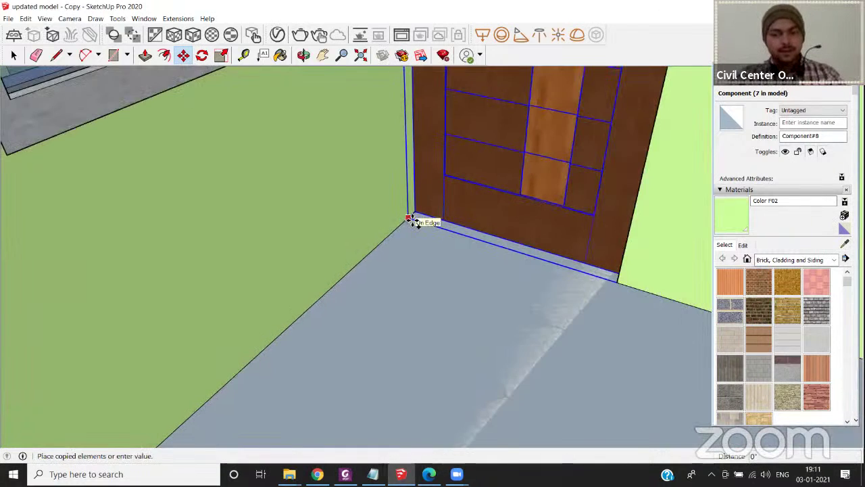
pyautogui.scroll(-5, 414, 221)
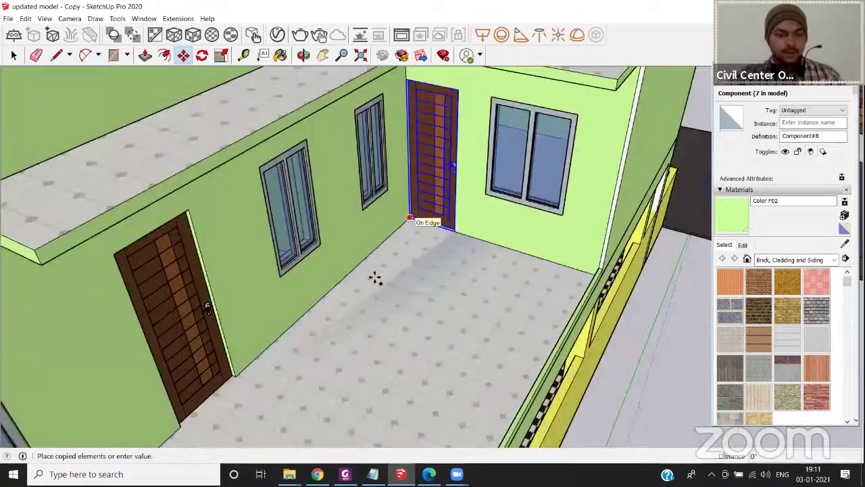
pyautogui.scroll(-3, 194, 338)
pyautogui.scroll(-2, 193, 331)
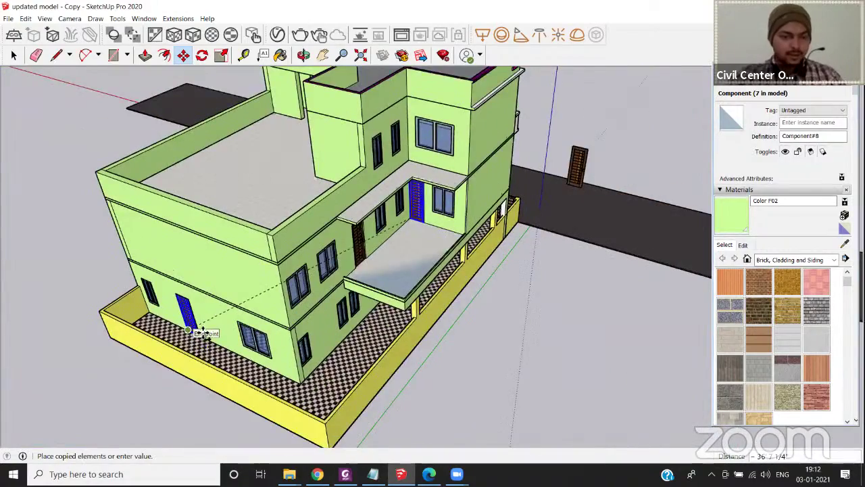
pyautogui.scroll(4, 201, 329)
pyautogui.scroll(5, 164, 338)
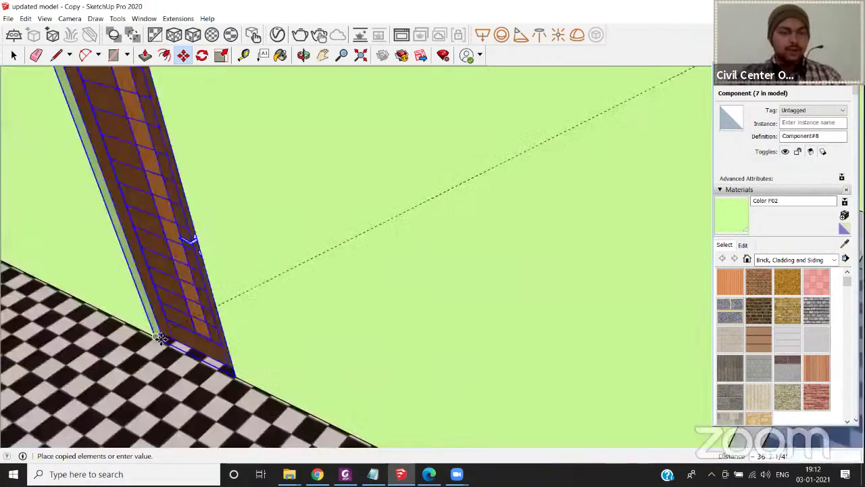
pyautogui.click(175, 369)
# Examine the whole house from the road side and clear the door selection.
pyautogui.scroll(-6, 179, 367)
pyautogui.moveTo(191, 362); pyautogui.dragTo(498, 235, button='middle')
pyautogui.scroll(-3, 282, 281)
pyautogui.scroll(-2, 498, 234)
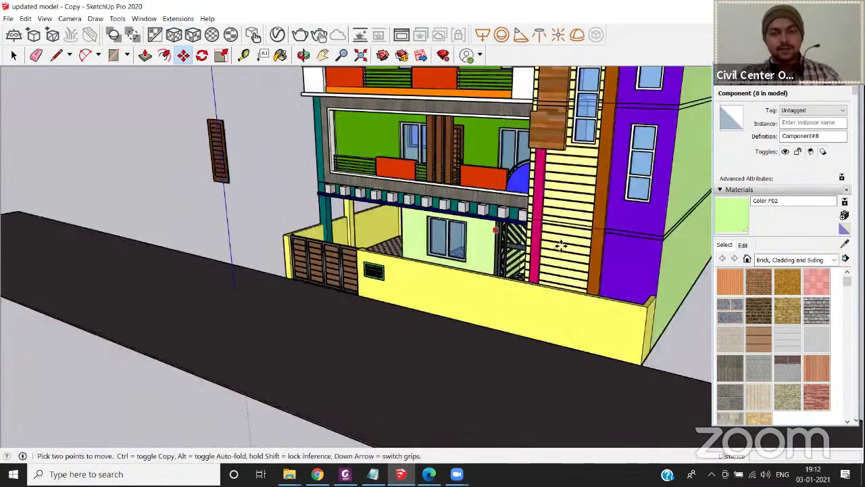
pyautogui.scroll(-3, 427, 212)
pyautogui.moveTo(458, 204); pyautogui.dragTo(496, 300, button='middle')
pyautogui.press('space')
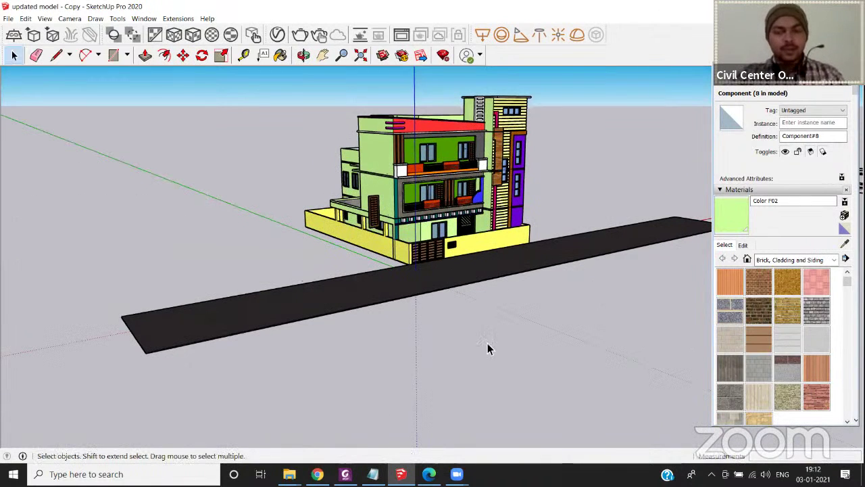
pyautogui.click(488, 327)
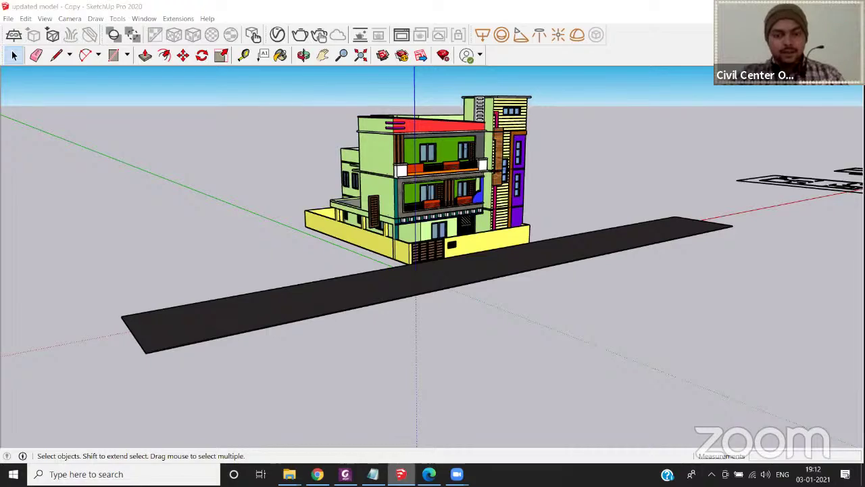
# Switch to Chrome and check the live chat of the YouTube stream "Doors And Windows in SketchUp".
pyautogui.press('super+d')
pyautogui.press('super+d')
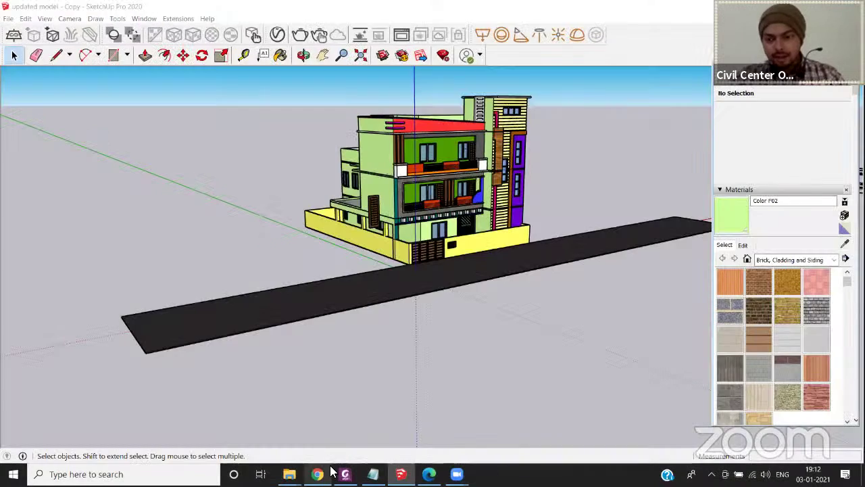
pyautogui.click(319, 473)
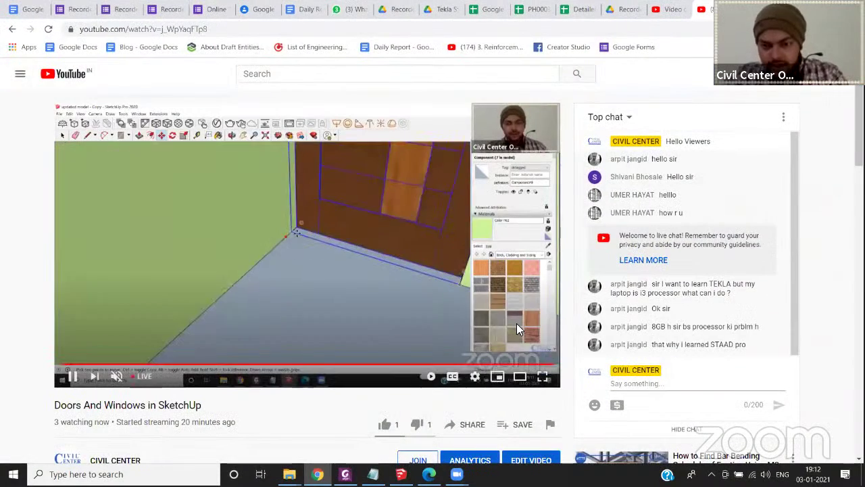
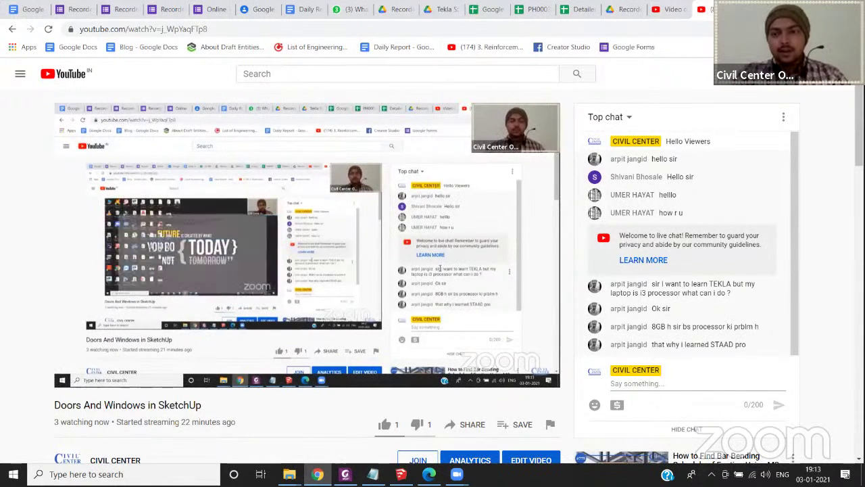
# Open facebook.com in a new browser tab.
pyautogui.hotkey('ctrl', 't')
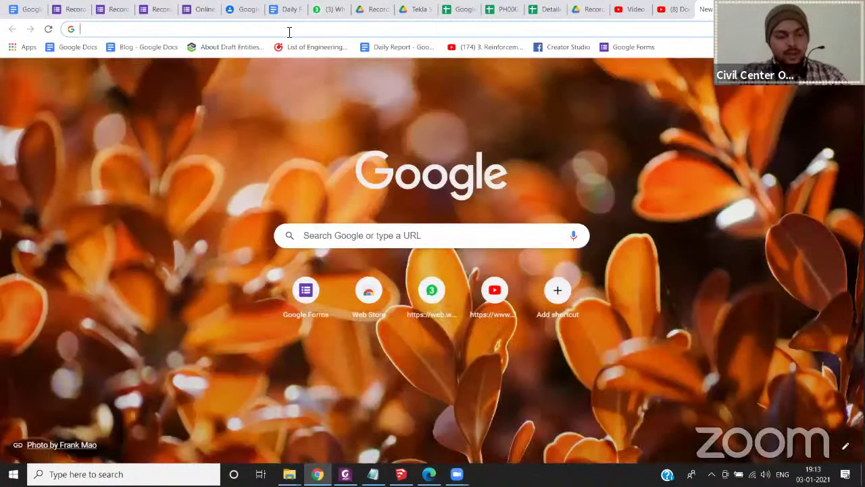
pyautogui.click(289, 32)
pyautogui.write('facebook.com')
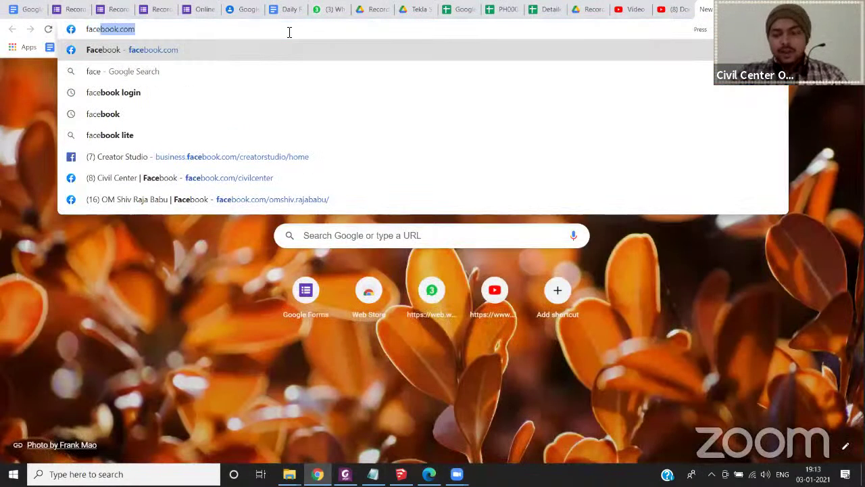
pyautogui.press('Return')
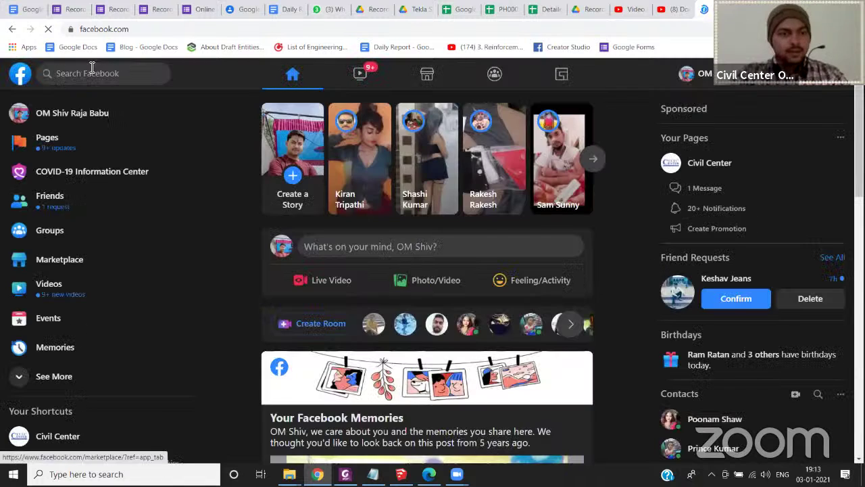
# Search Facebook for "civil center" and open the Civil Center engineering service page.
pyautogui.click(92, 72)
pyautogui.write('c')
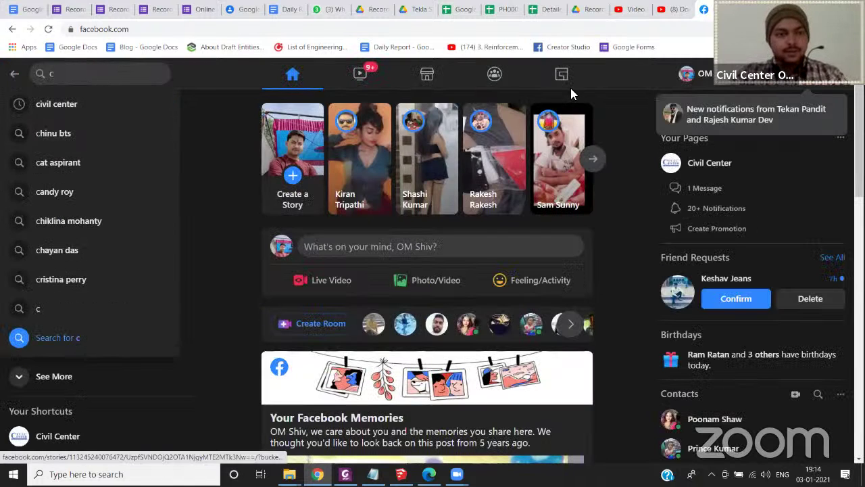
pyautogui.press('Down')
pyautogui.press('Return')
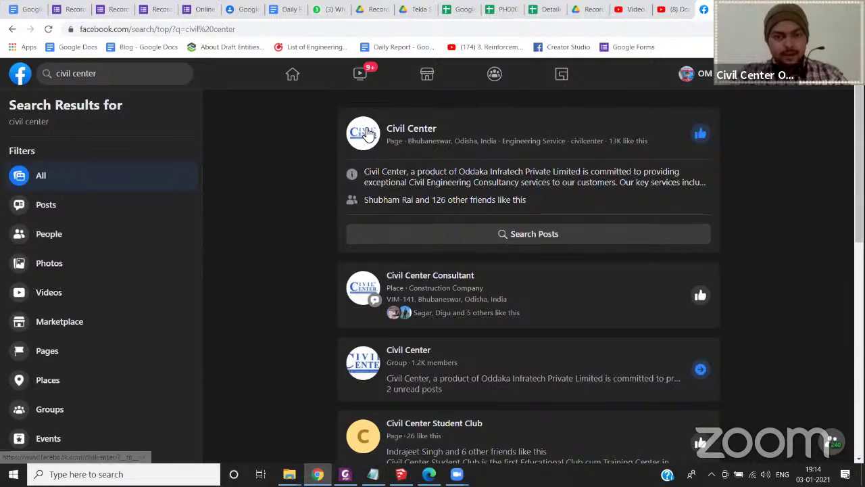
pyautogui.click(405, 129)
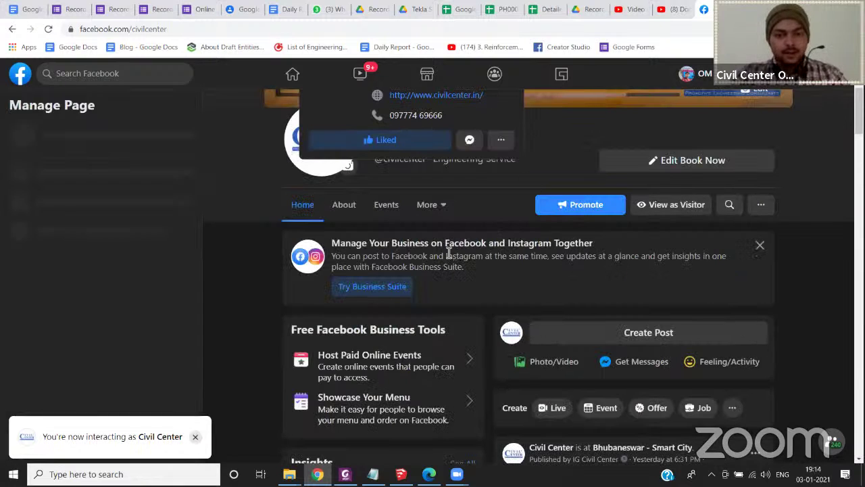
# Look through the Civil Center page's recent posts for training offers, including the G+1 building planning course using AutoCAD and STAAD Pro.
pyautogui.scroll(-10, 462, 240)
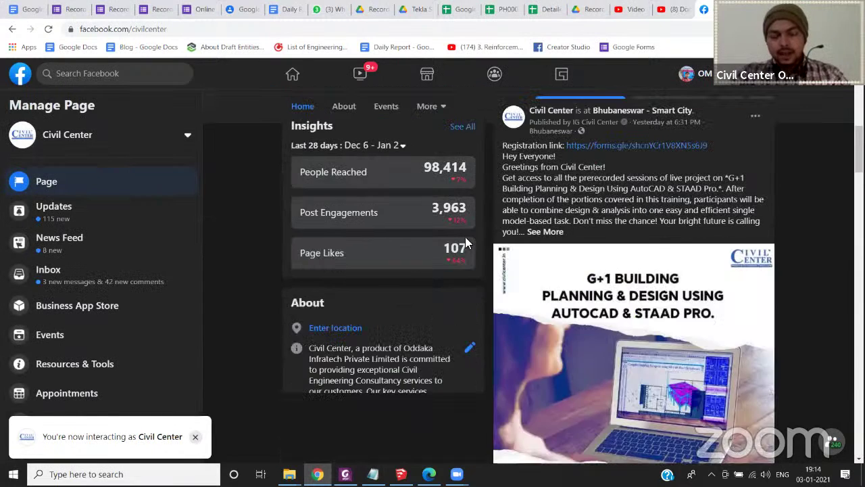
pyautogui.scroll(-8, 466, 242)
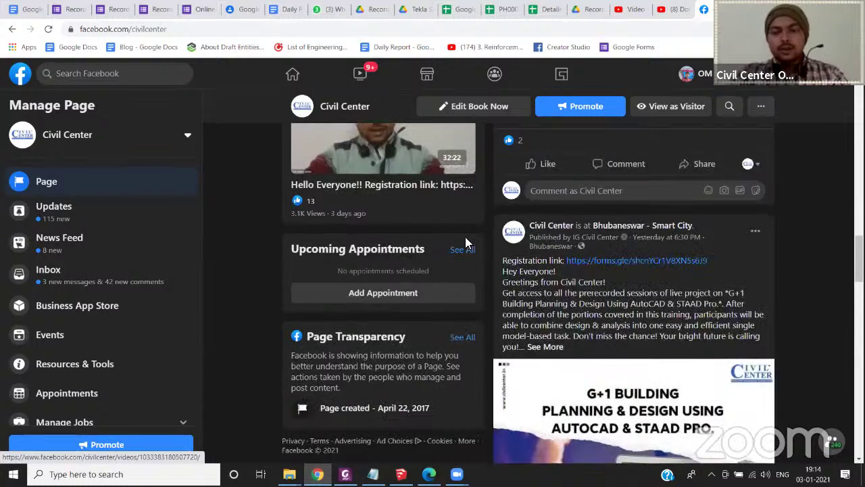
pyautogui.scroll(-5, 465, 242)
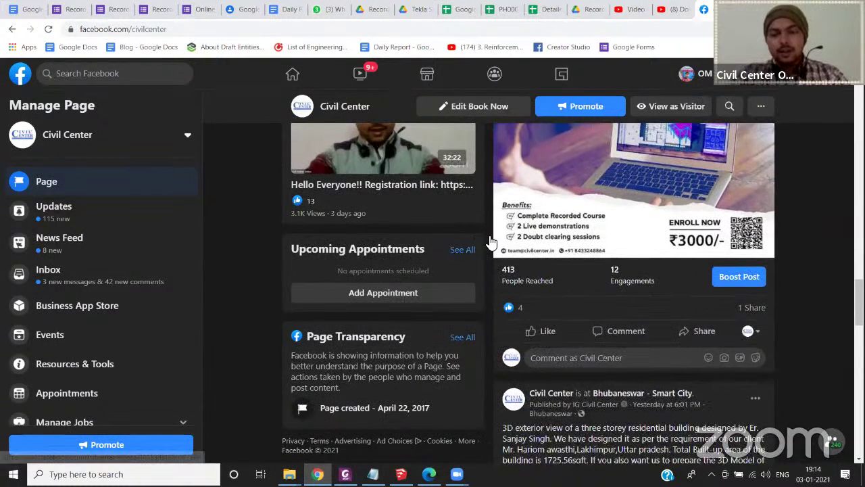
pyautogui.scroll(3, 491, 242)
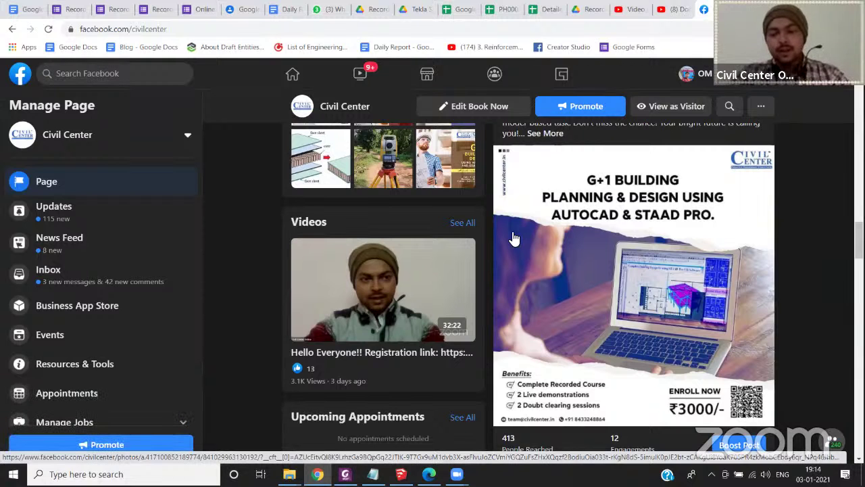
pyautogui.scroll(-4, 513, 238)
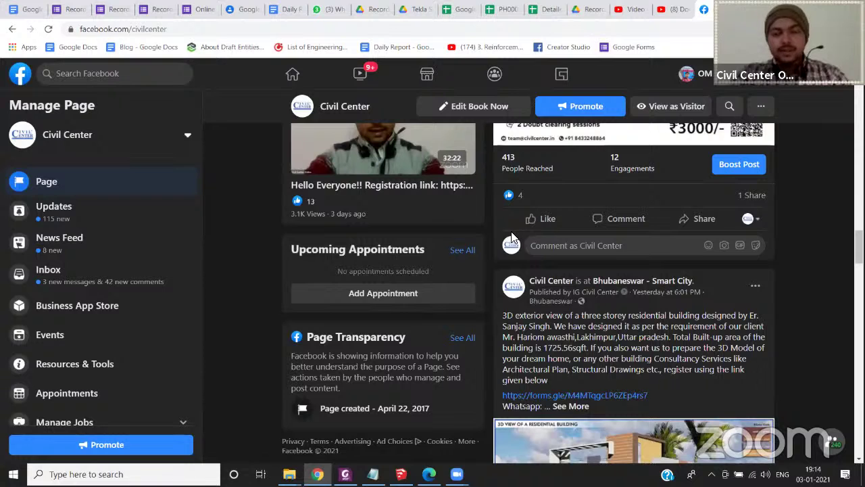
pyautogui.scroll(-10, 513, 236)
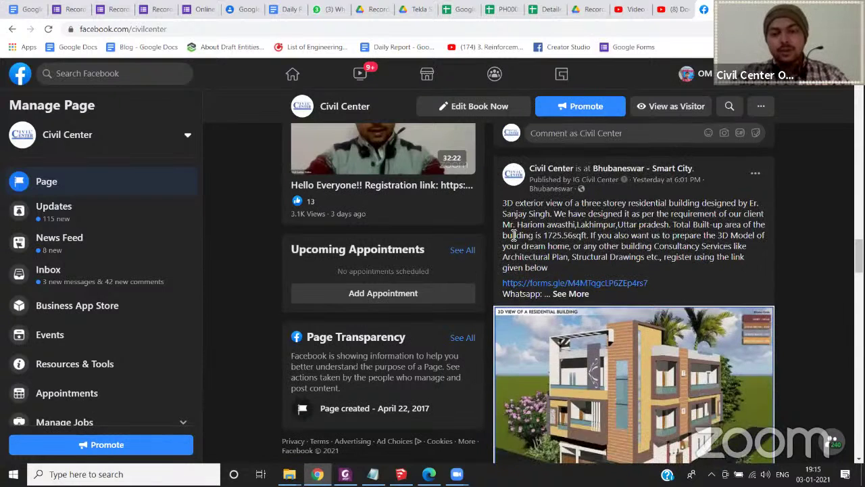
pyautogui.scroll(-1, 513, 237)
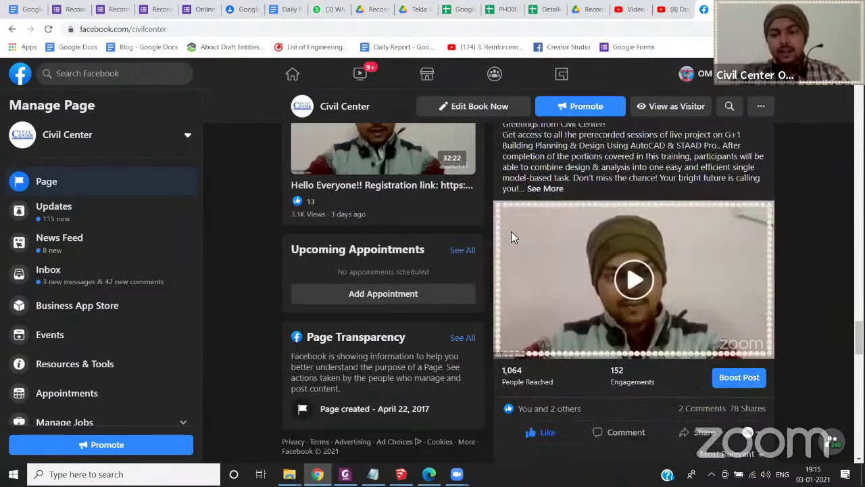
pyautogui.scroll(-5, 521, 235)
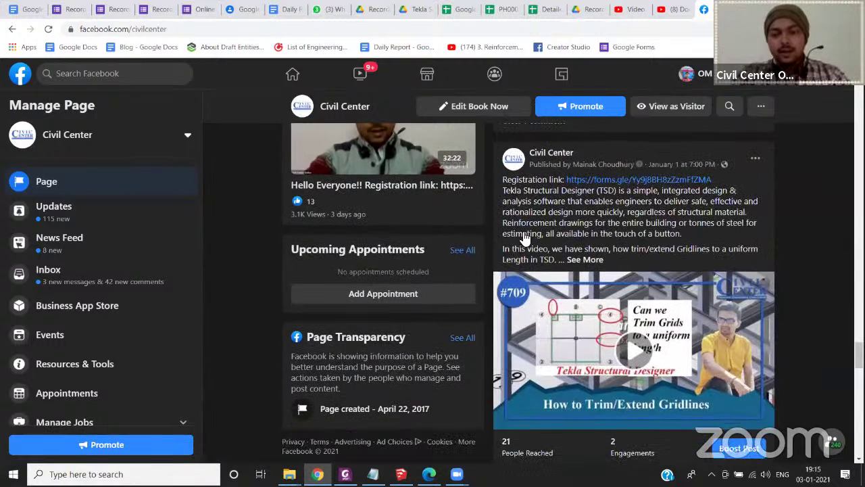
pyautogui.scroll(-5, 524, 238)
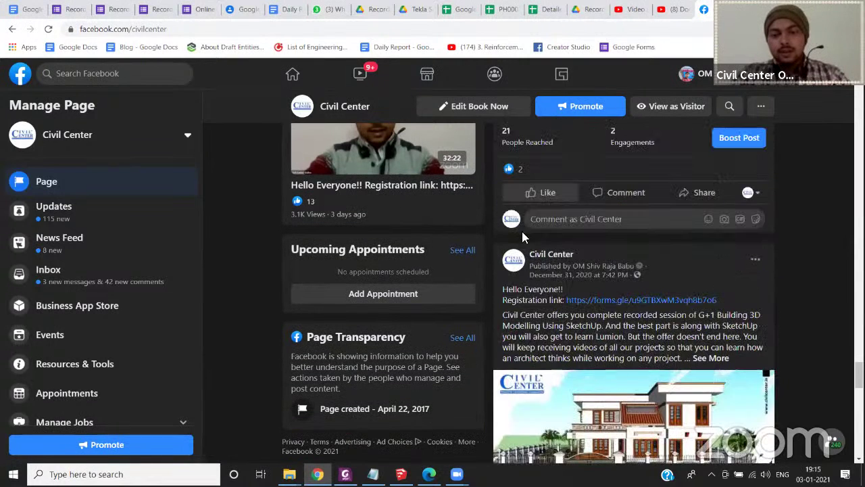
pyautogui.scroll(-10, 524, 238)
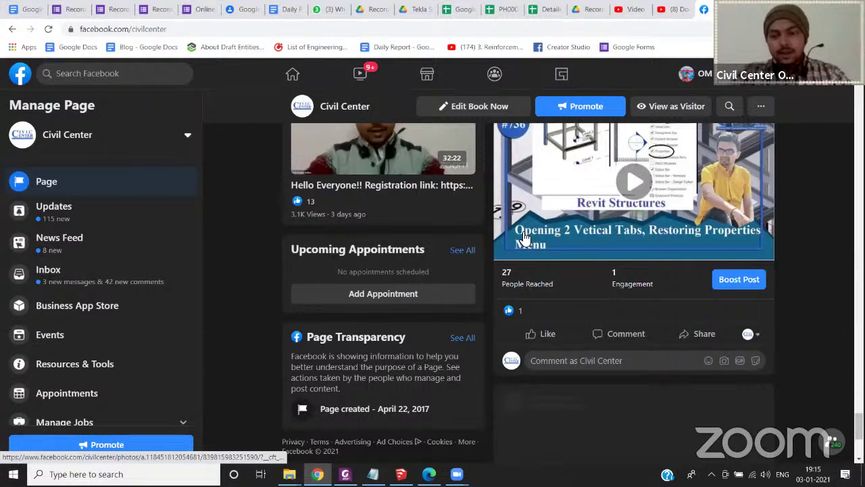
# Examine the post offering the G+3 building design course using Tekla Structural Designer, along with the post above it.
pyautogui.scroll(10, 643, 435)
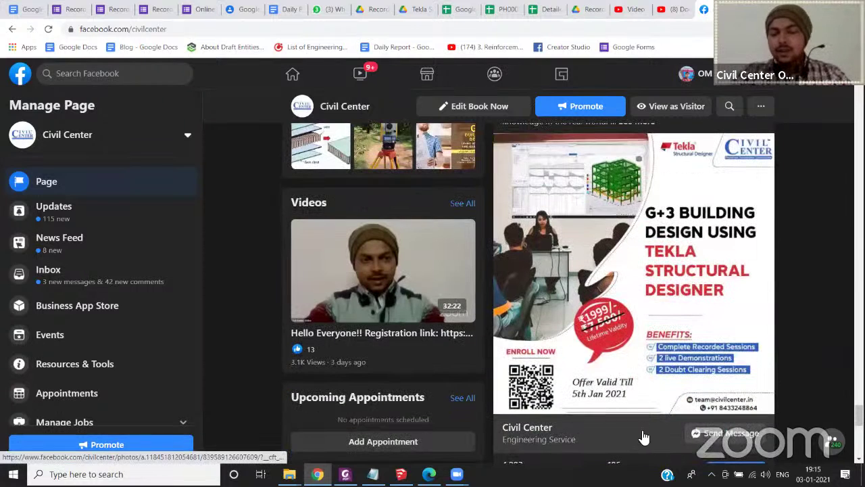
pyautogui.scroll(1, 637, 381)
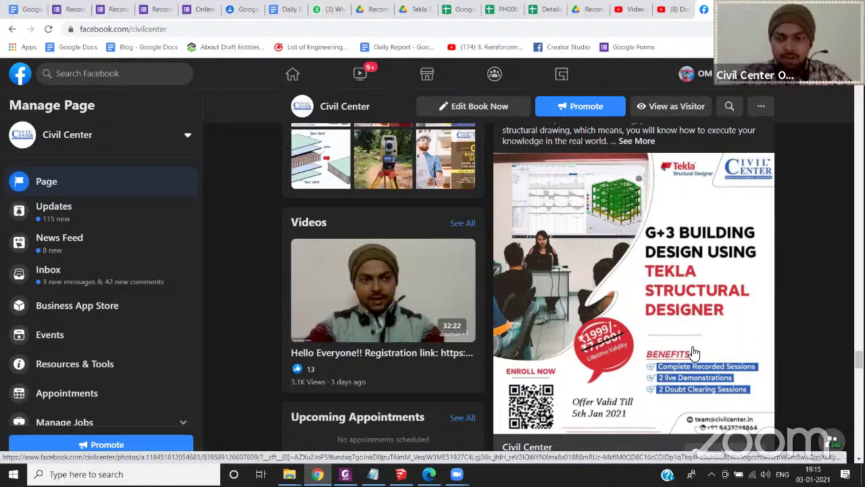
pyautogui.scroll(-1, 694, 352)
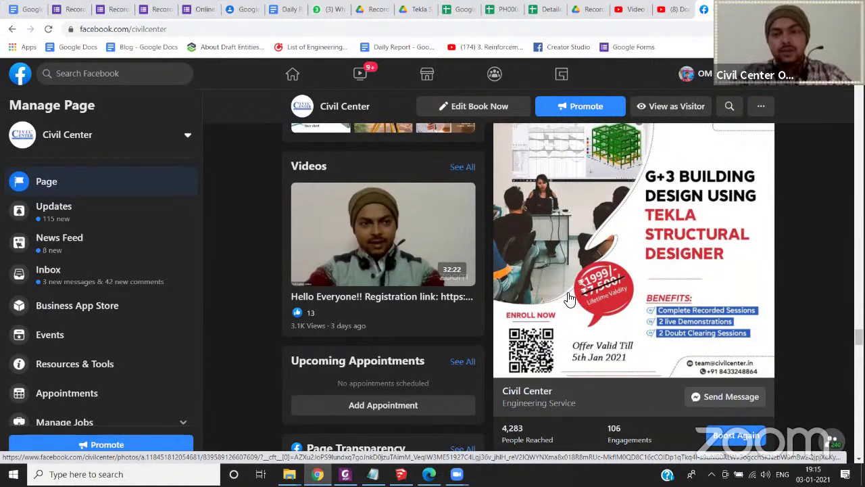
pyautogui.scroll(1, 603, 308)
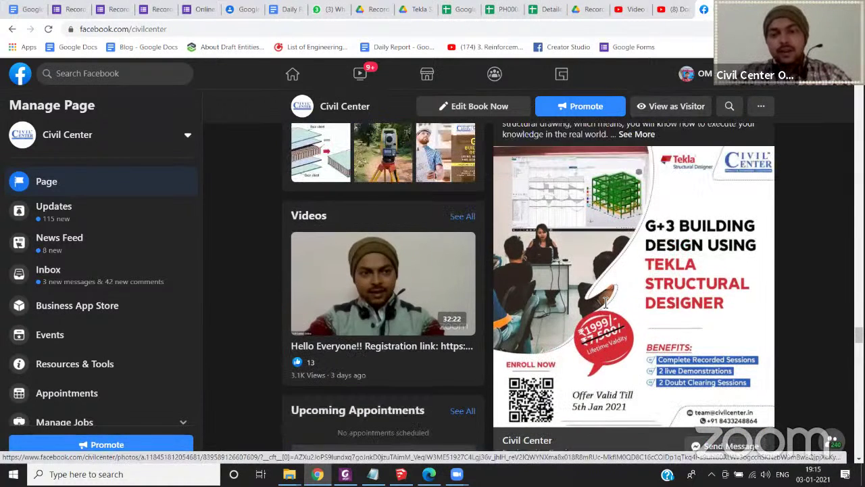
pyautogui.scroll(4, 605, 304)
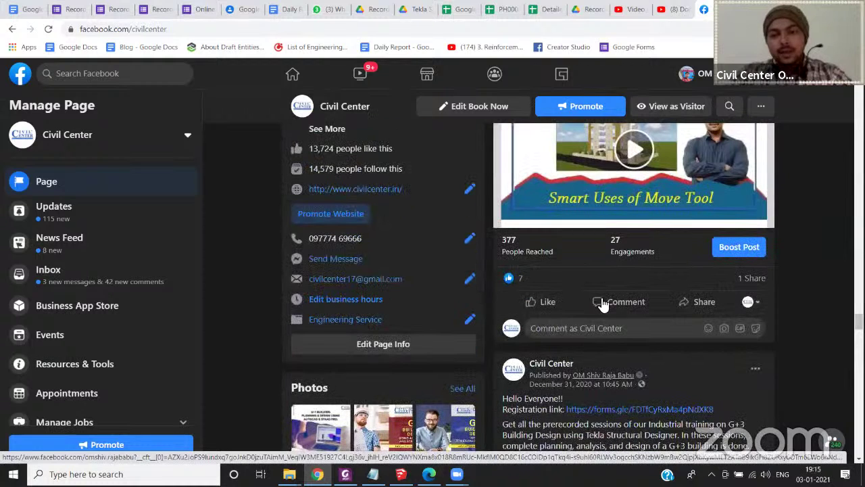
# Return to the G+1 building planning and design course post on the Civil Center page and examine its poster.
pyautogui.scroll(5, 604, 305)
pyautogui.scroll(10, 604, 302)
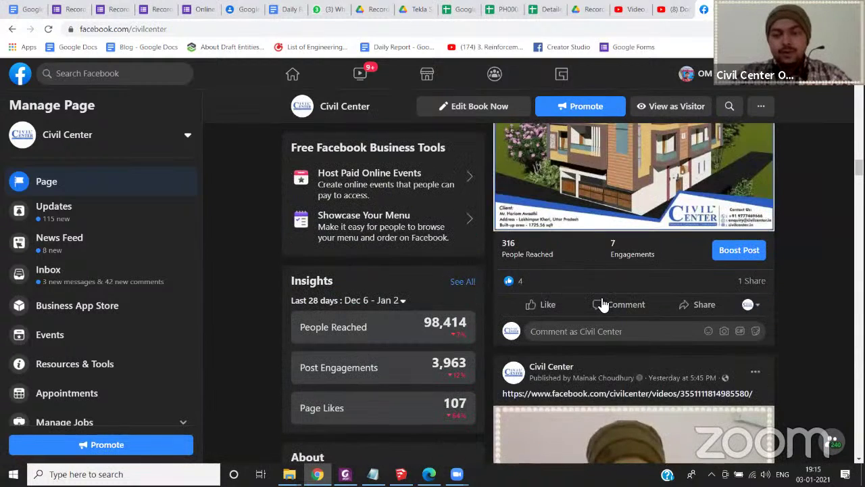
pyautogui.scroll(2, 544, 332)
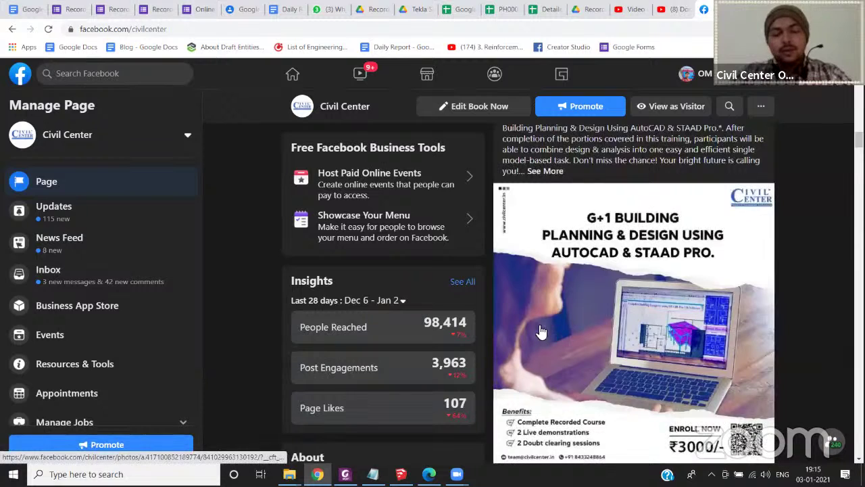
pyautogui.scroll(-2, 539, 331)
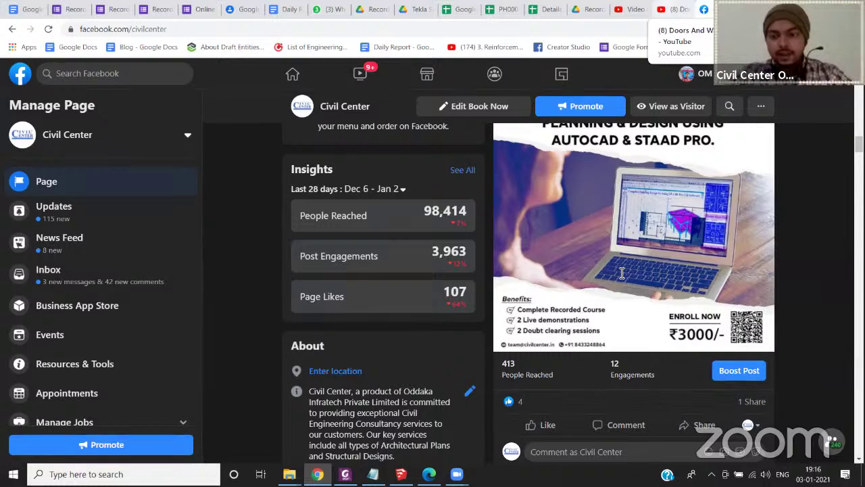
# Check the live chat of the "Doors And Windows in SketchUp" YouTube stream and switch back to the SketchUp model.
pyautogui.hotkey('ctrl', 'shift', 'Tab')
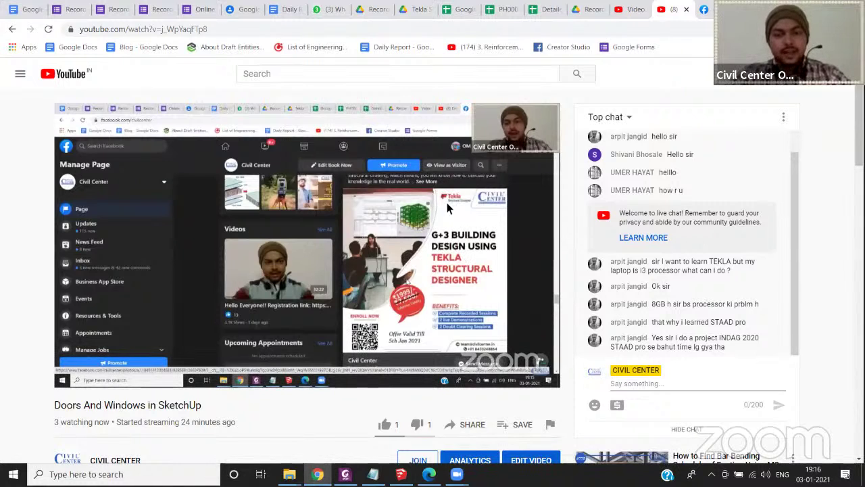
pyautogui.click(801, 9)
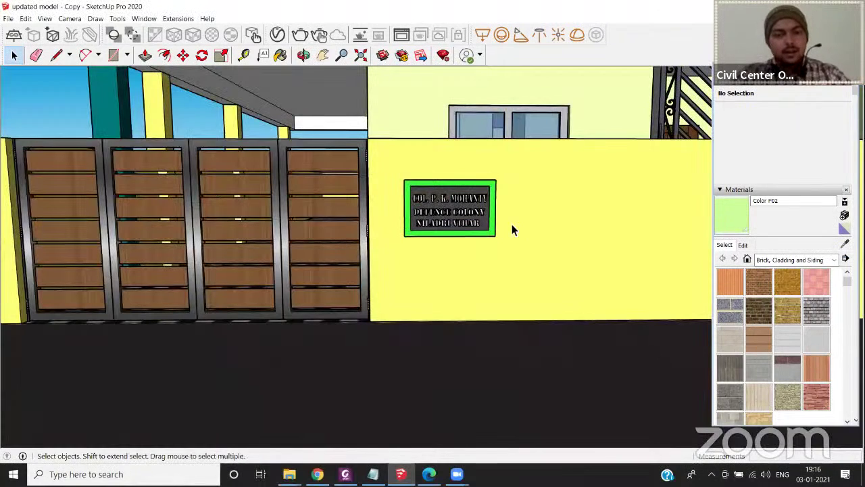
# Delete the spare wooden door component standing beside the house.
pyautogui.scroll(-2, 511, 225)
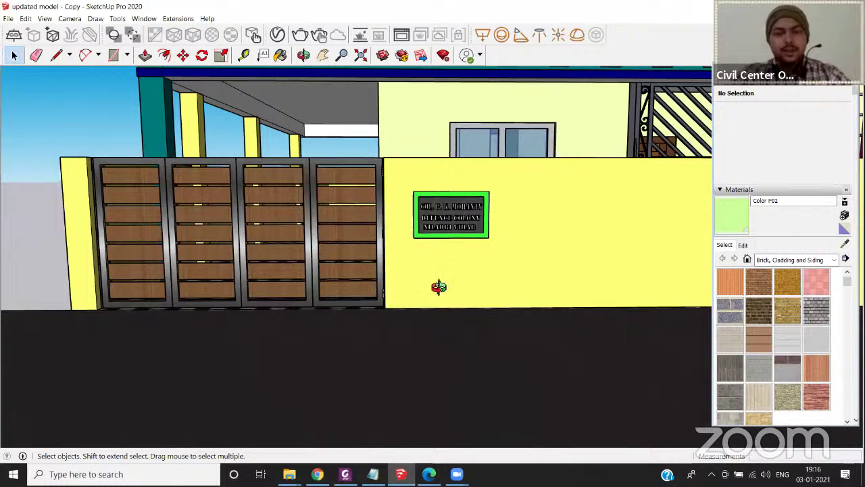
pyautogui.scroll(-5, 462, 221)
pyautogui.moveTo(462, 221)
pyautogui.mouseDown(button='middle')
pyautogui.moveTo(552, 220)
pyautogui.moveTo(609, 173)
pyautogui.mouseUp(button='middle')
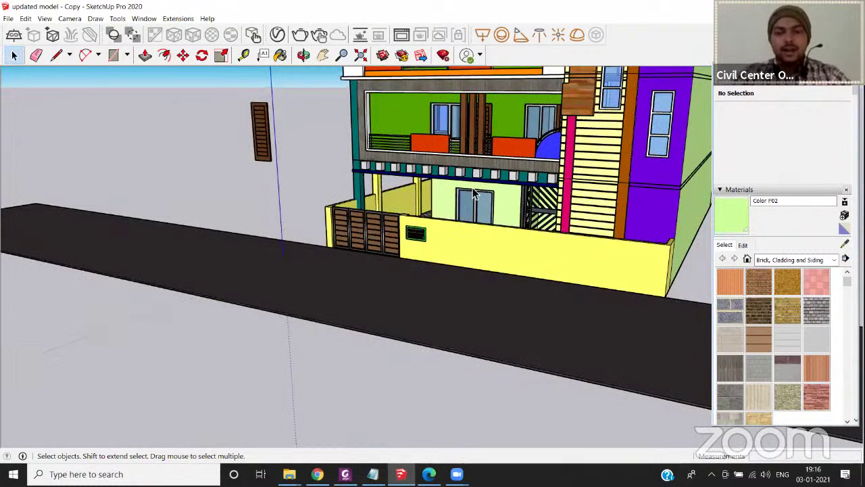
pyautogui.scroll(-4, 466, 196)
pyautogui.moveTo(467, 196); pyautogui.dragTo(503, 237, button='middle')
pyautogui.moveTo(504, 237)
pyautogui.keyDown('shift'); pyautogui.mouseDown(button='middle')
pyautogui.moveTo(473, 275)
pyautogui.moveTo(309, 299)
pyautogui.mouseUp(button='middle'); pyautogui.keyUp('shift')
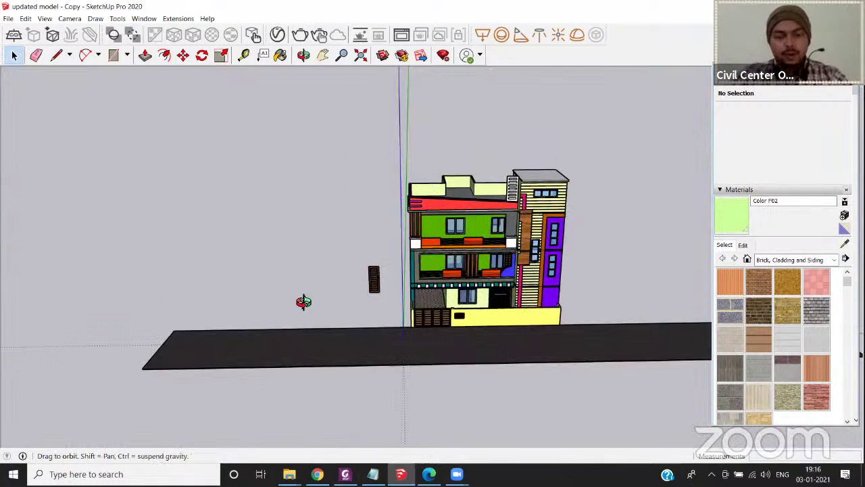
pyautogui.moveTo(398, 291)
pyautogui.mouseDown(button='middle')
pyautogui.moveTo(378, 309)
pyautogui.moveTo(291, 321)
pyautogui.mouseUp(button='middle')
pyautogui.scroll(1, 377, 306)
pyautogui.click(377, 305)
pyautogui.moveTo(344, 327); pyautogui.dragTo(410, 323, button='middle')
pyautogui.moveTo(261, 332); pyautogui.dragTo(378, 339, button='middle')
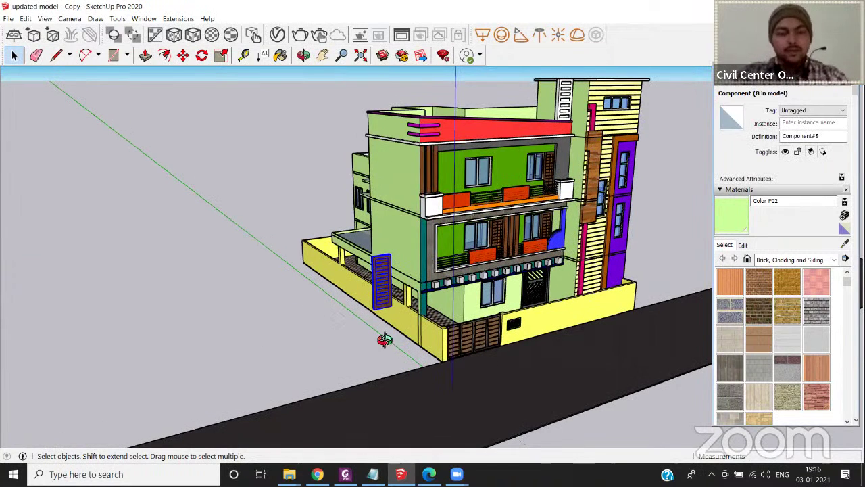
pyautogui.moveTo(295, 343); pyautogui.dragTo(411, 360, button='middle')
pyautogui.press('Delete')
# Examine the rear of the house and its upper-floor terrace for wall openings that need doors.
pyautogui.moveTo(347, 358); pyautogui.dragTo(401, 357, button='middle')
pyautogui.moveTo(431, 312)
pyautogui.mouseDown(button='middle')
pyautogui.moveTo(431, 325)
pyautogui.moveTo(459, 310)
pyautogui.moveTo(433, 328)
pyautogui.moveTo(405, 296)
pyautogui.moveTo(405, 279)
pyautogui.moveTo(308, 305)
pyautogui.moveTo(271, 230)
pyautogui.mouseUp(button='middle')
pyautogui.moveTo(284, 348)
pyautogui.mouseDown(button='middle')
pyautogui.moveTo(294, 239)
pyautogui.moveTo(309, 232)
pyautogui.mouseUp(button='middle')
pyautogui.press('e')
pyautogui.moveTo(181, 274)
pyautogui.mouseDown(button='middle')
pyautogui.moveTo(352, 285)
pyautogui.moveTo(457, 201)
pyautogui.mouseUp(button='middle')
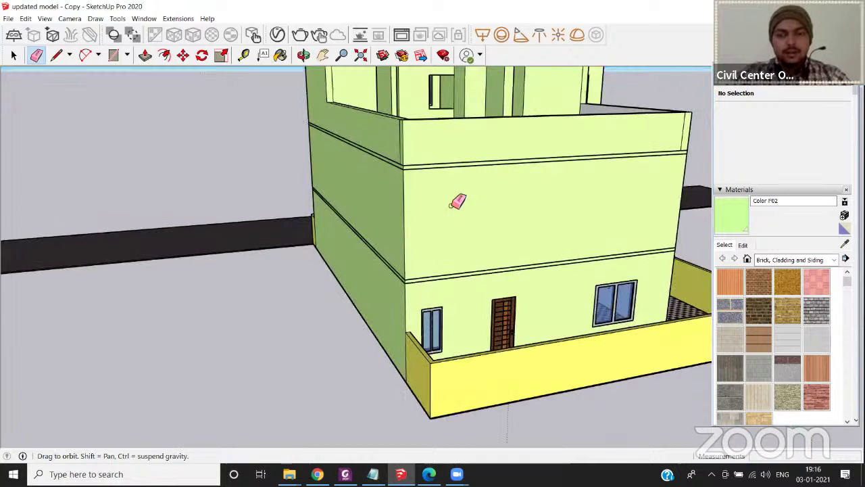
pyautogui.scroll(-4, 453, 221)
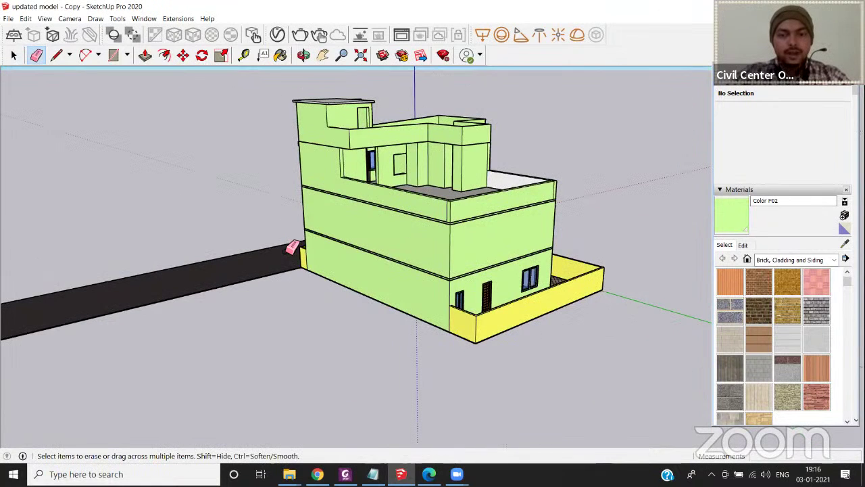
pyautogui.scroll(5, 405, 253)
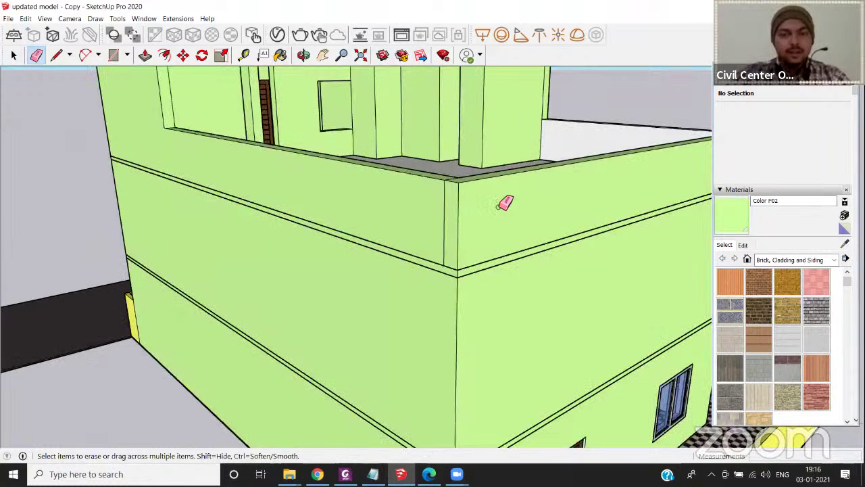
pyautogui.scroll(-4, 504, 197)
pyautogui.scroll(5, 313, 187)
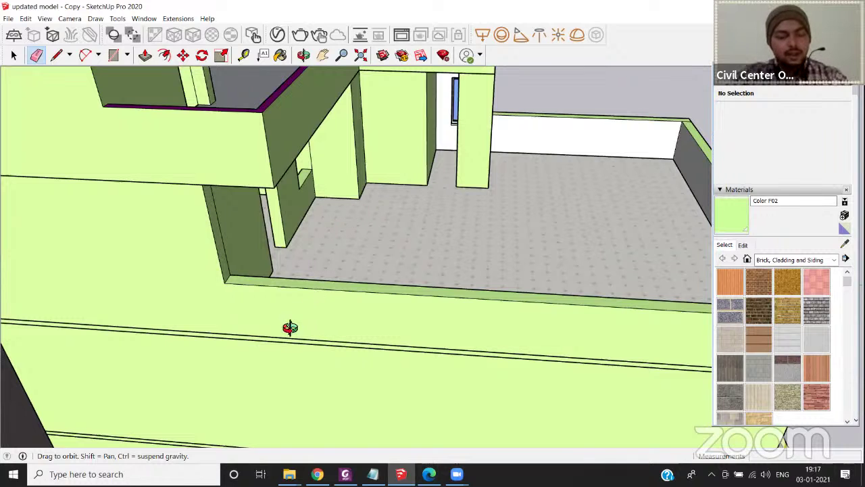
pyautogui.moveTo(326, 247); pyautogui.dragTo(283, 327, button='middle')
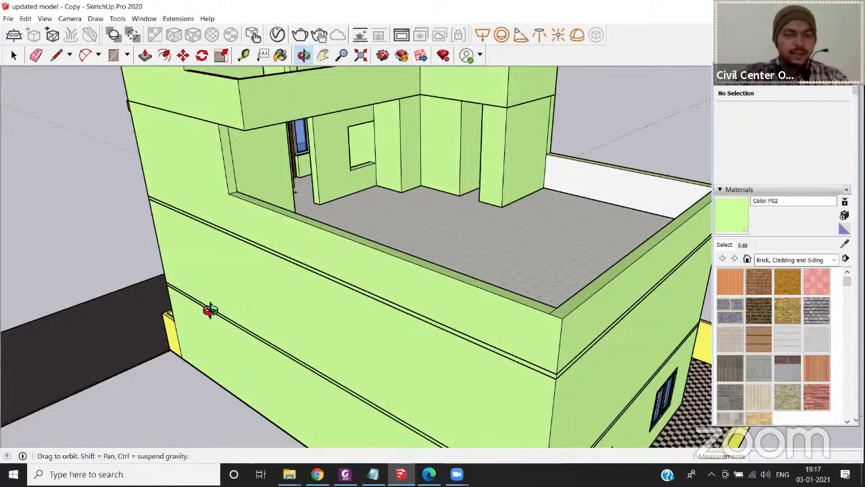
pyautogui.scroll(6, 247, 292)
pyautogui.moveTo(250, 289); pyautogui.dragTo(209, 275, button='middle')
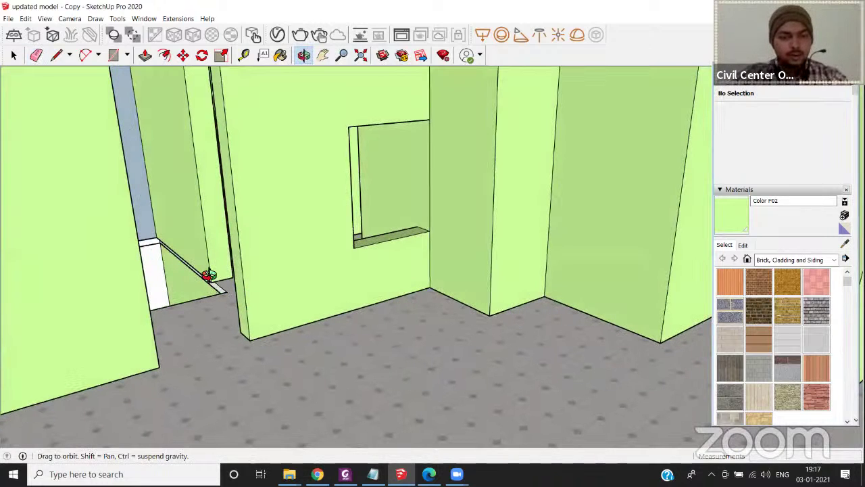
pyautogui.scroll(-8, 247, 273)
pyautogui.scroll(-1, 274, 309)
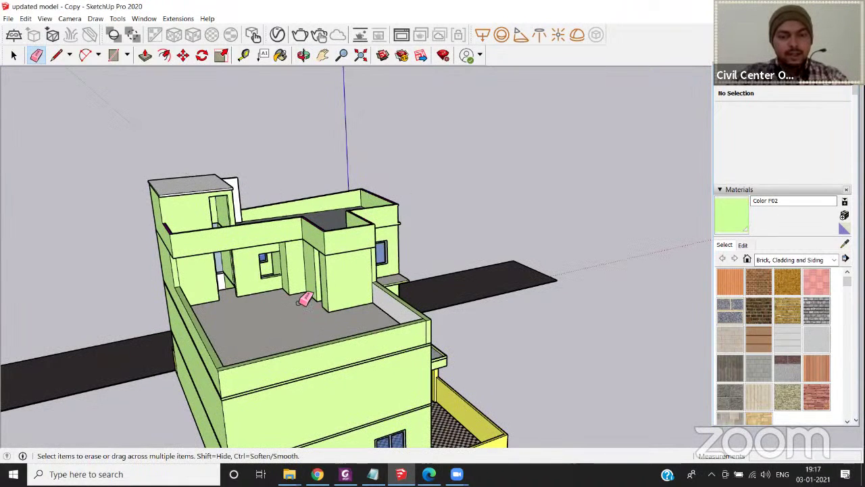
pyautogui.scroll(3, 307, 301)
pyautogui.moveTo(363, 304); pyautogui.dragTo(366, 314, button='middle')
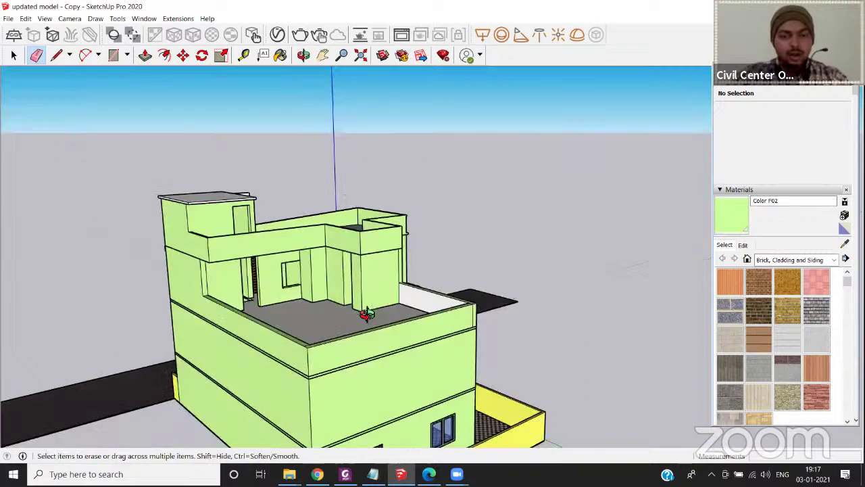
pyautogui.scroll(5, 419, 308)
pyautogui.moveTo(434, 311)
pyautogui.mouseDown(button='middle')
pyautogui.moveTo(527, 311)
pyautogui.moveTo(555, 322)
pyautogui.moveTo(530, 334)
pyautogui.moveTo(545, 347)
pyautogui.moveTo(521, 357)
pyautogui.mouseUp(button='middle')
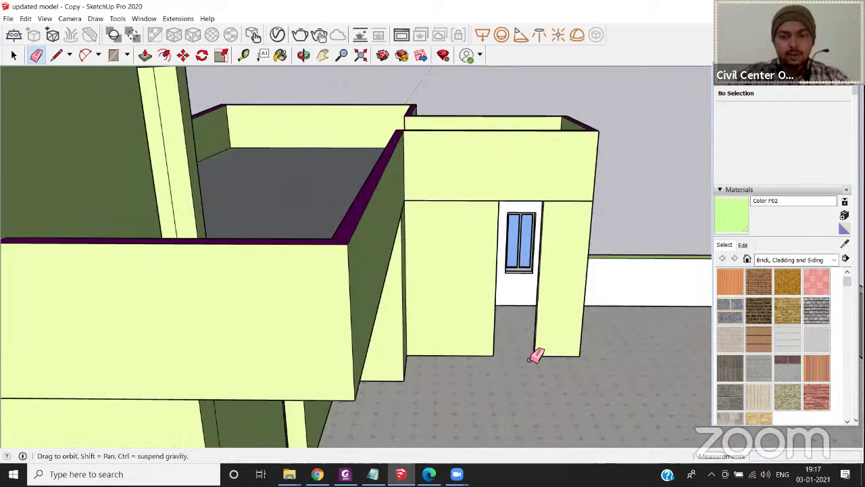
# Place a guide 7' above the floor on the end face of the wall beside the terrace opening.
pyautogui.scroll(3, 578, 358)
pyautogui.scroll(3, 520, 365)
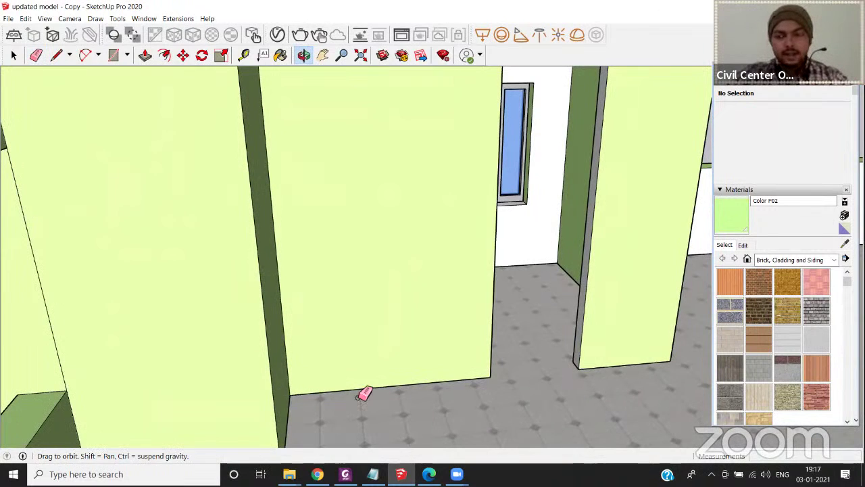
pyautogui.moveTo(363, 394)
pyautogui.mouseDown(button='middle')
pyautogui.moveTo(497, 396)
pyautogui.moveTo(471, 397)
pyautogui.moveTo(468, 388)
pyautogui.mouseUp(button='middle')
pyautogui.scroll(1, 472, 388)
pyautogui.scroll(2, 474, 390)
pyautogui.press('space')
pyautogui.click(476, 394)
pyautogui.click(475, 393)
pyautogui.press('t')
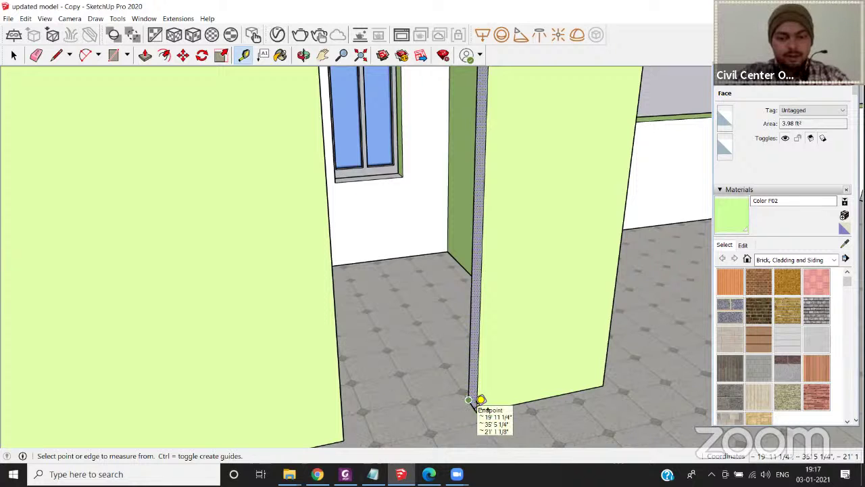
pyautogui.scroll(2, 475, 407)
pyautogui.scroll(3, 490, 310)
pyautogui.click(478, 421)
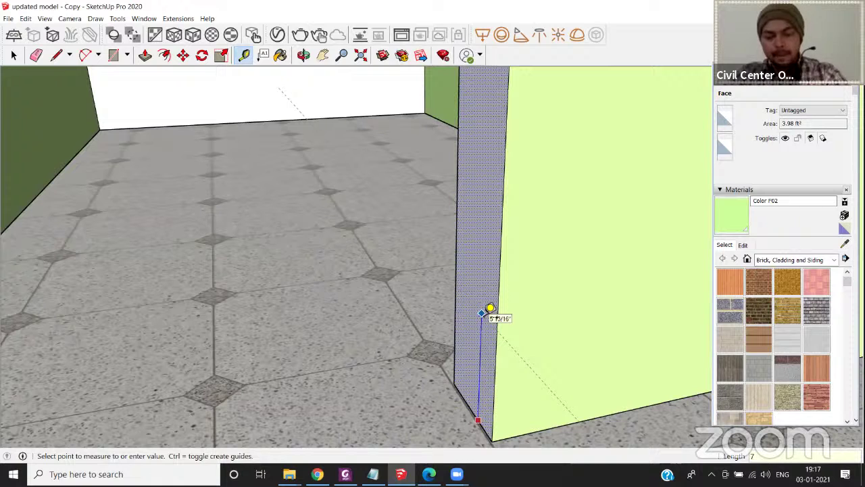
pyautogui.click(490, 311)
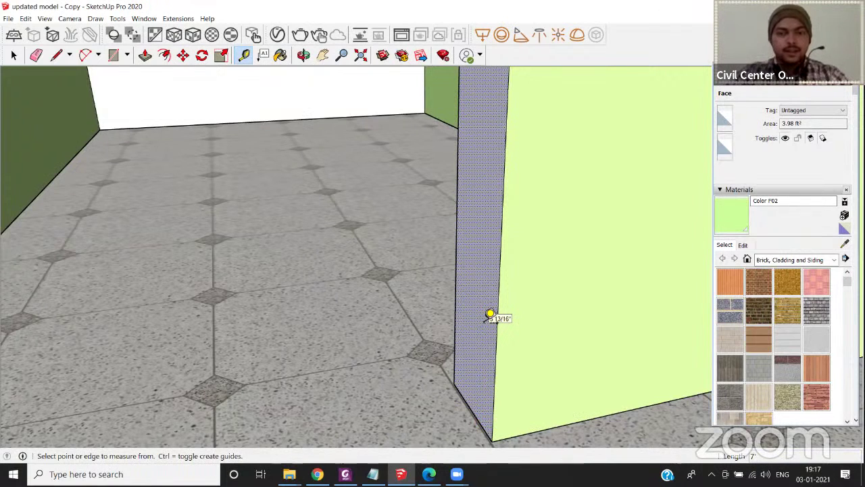
# Draw a line across the narrow wall-end face along the 7' guide, splitting the face at door height.
pyautogui.scroll(-8, 490, 314)
pyautogui.scroll(-4, 490, 314)
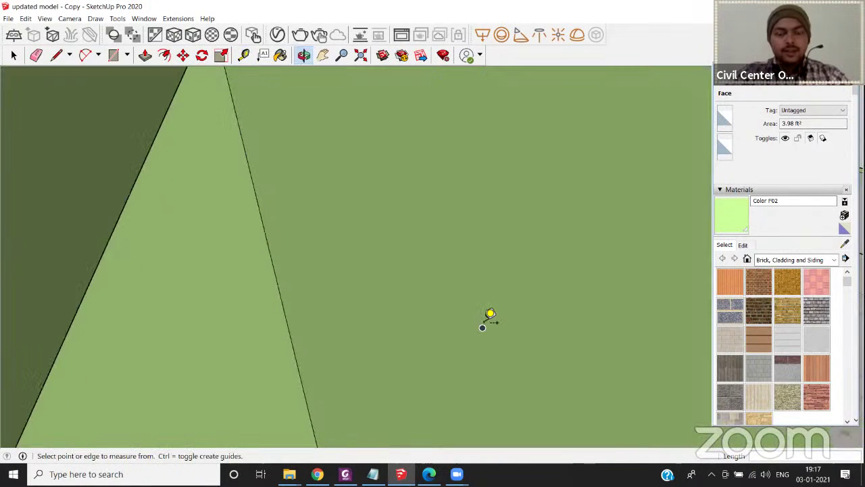
pyautogui.moveTo(392, 327); pyautogui.dragTo(377, 194, button='middle')
pyautogui.scroll(-3, 361, 300)
pyautogui.scroll(3, 324, 260)
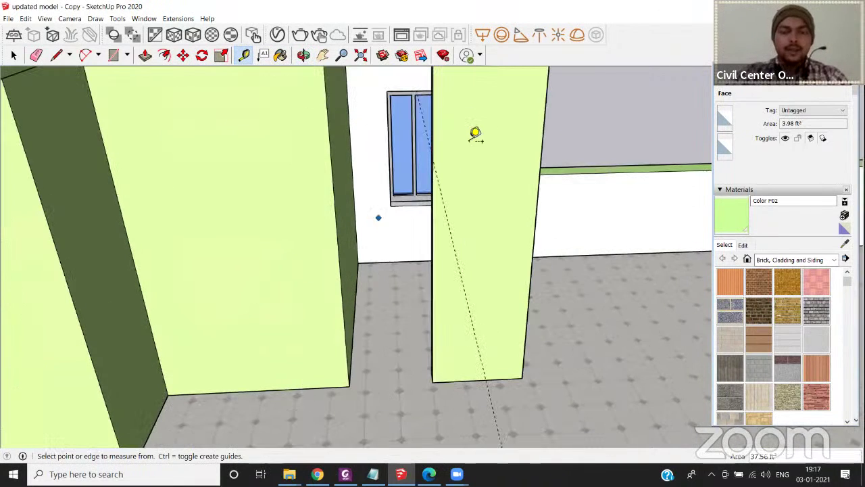
pyautogui.scroll(4, 343, 216)
pyautogui.moveTo(323, 232); pyautogui.dragTo(638, 218, button='middle')
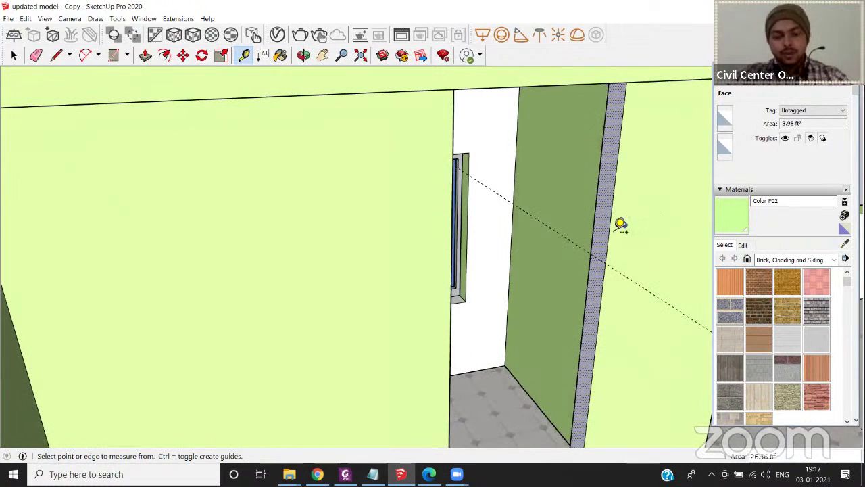
pyautogui.click(56, 55)
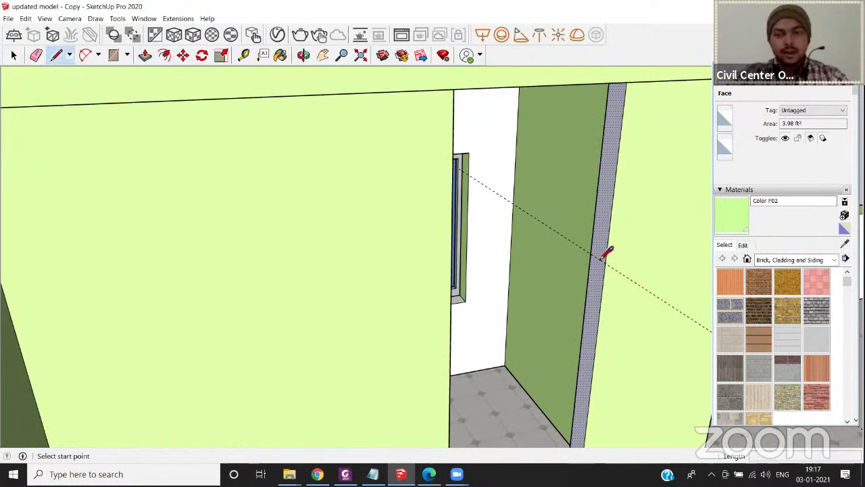
pyautogui.click(590, 252)
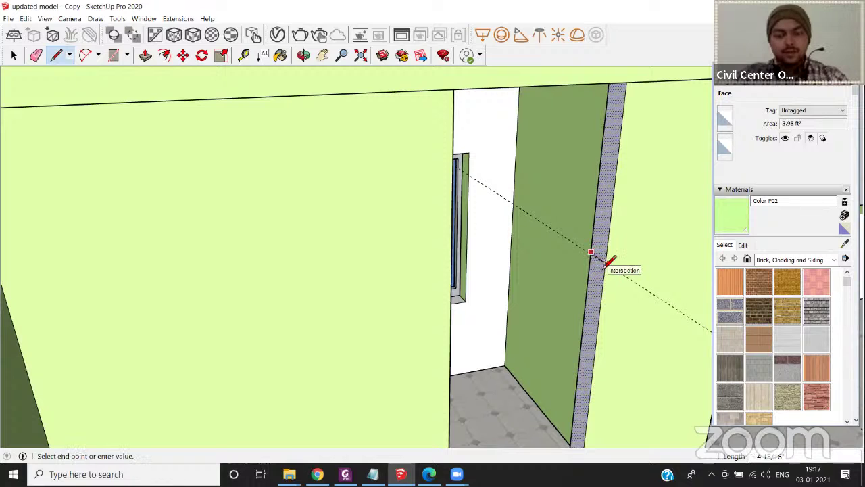
pyautogui.press('Escape')
pyautogui.click(609, 266)
pyautogui.click(590, 255)
# Push/Pull the wall-end face above the line 2' 6" across the opening to meet the opposite wall.
pyautogui.press('space')
pyautogui.press('p')
pyautogui.click(498, 260)
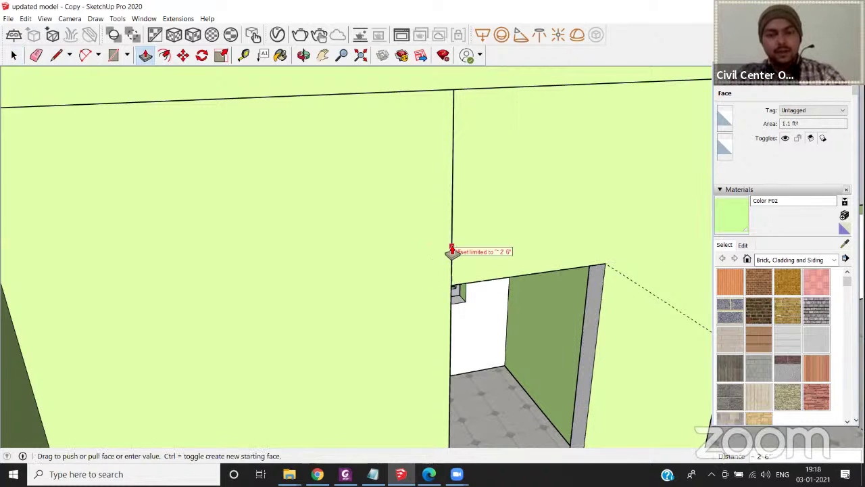
pyautogui.click(453, 241)
# Place a guide 7' above the floor on the end face of the terrace wall with the window opening.
pyautogui.moveTo(472, 244); pyautogui.dragTo(367, 199, button='middle')
pyautogui.scroll(-6, 389, 204)
pyautogui.scroll(-3, 371, 198)
pyautogui.scroll(-3, 268, 224)
pyautogui.moveTo(156, 227); pyautogui.dragTo(306, 248, button='middle')
pyautogui.scroll(6, 263, 196)
pyautogui.scroll(-5, 265, 193)
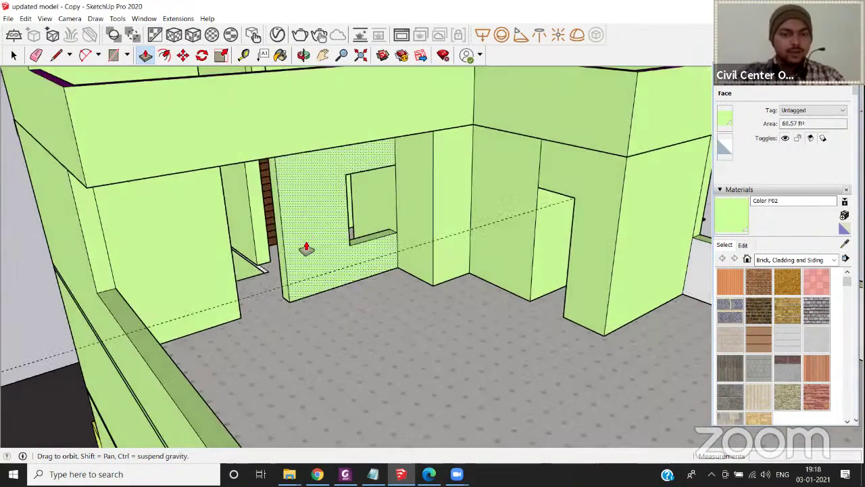
pyautogui.scroll(6, 307, 248)
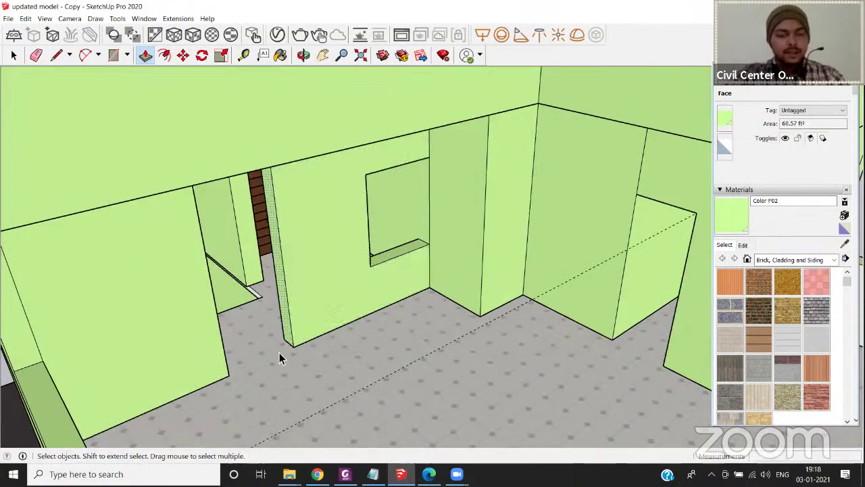
pyautogui.press('space')
pyautogui.press('t')
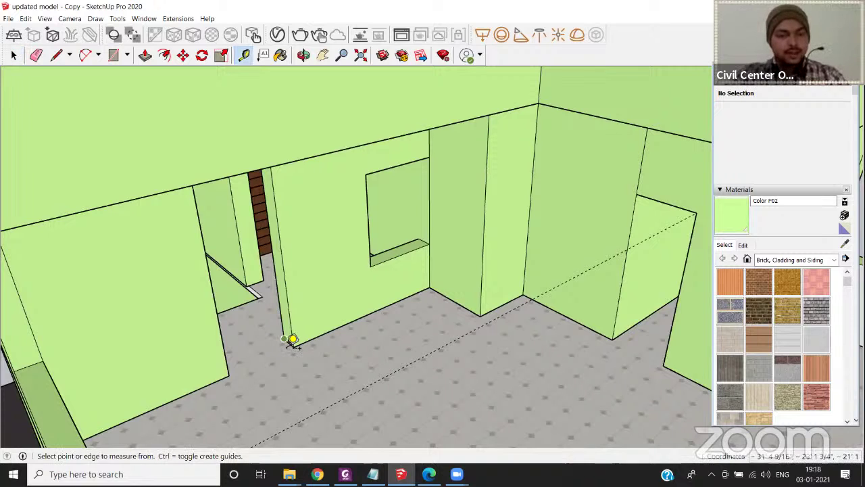
pyautogui.scroll(5, 292, 340)
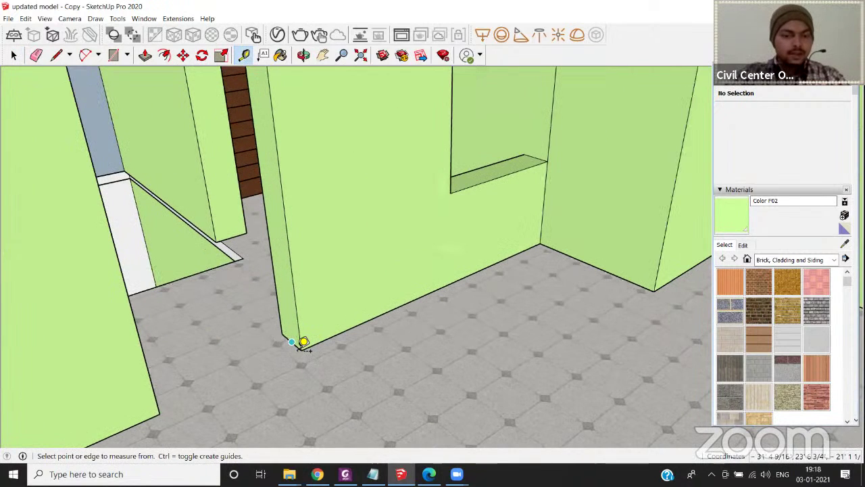
pyautogui.scroll(4, 295, 334)
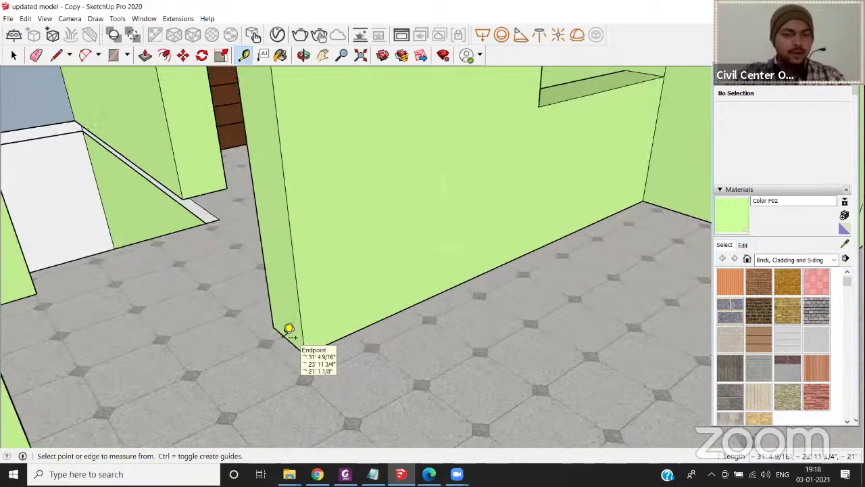
pyautogui.click(281, 332)
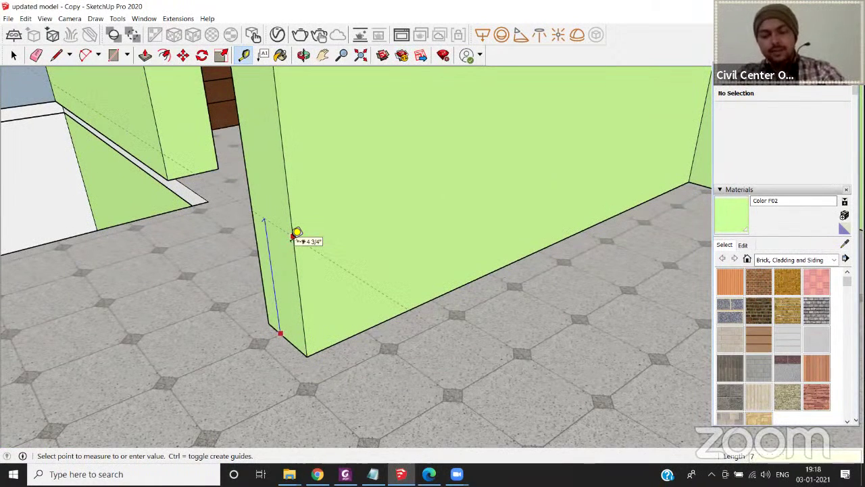
pyautogui.press('Return')
pyautogui.scroll(-5, 293, 238)
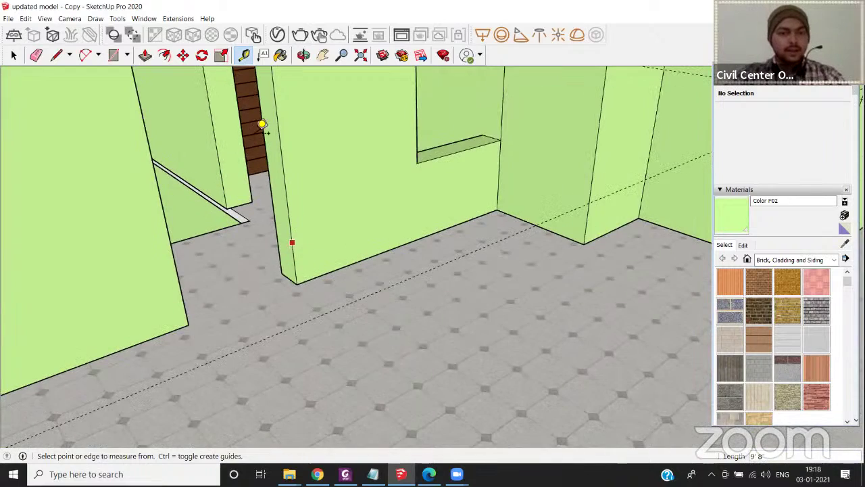
# Draw a line across the end face of the terrace wall with the window opening, following the 7' guide.
pyautogui.moveTo(276, 86); pyautogui.dragTo(290, 203, button='middle')
pyautogui.scroll(5, 301, 208)
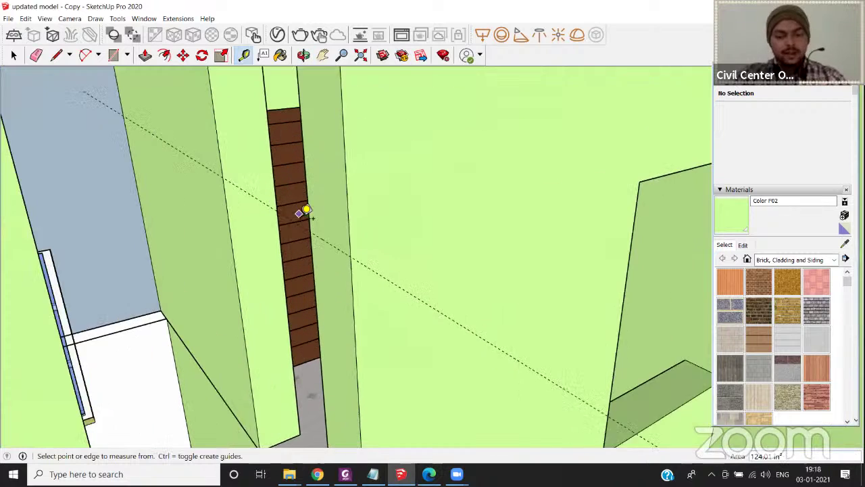
pyautogui.press('l')
pyautogui.click(320, 247)
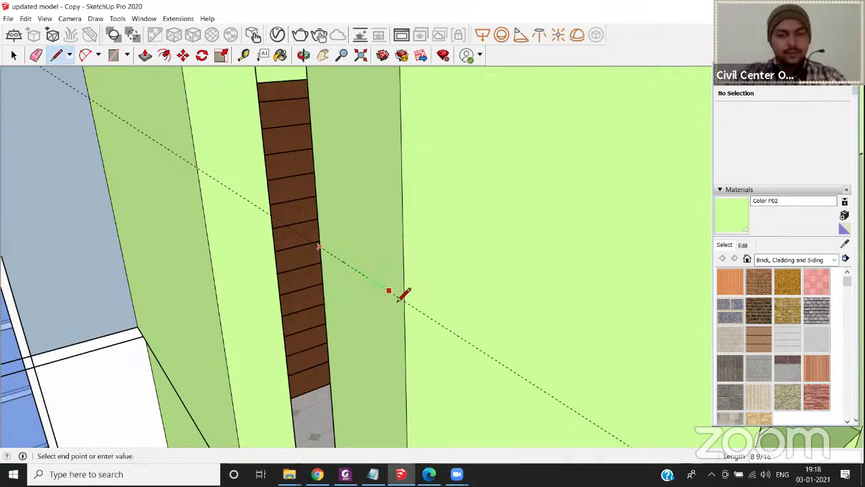
pyautogui.press('Escape')
# Push/Pull the wall-end face above the line across the doorway until it meets the opposite wall.
pyautogui.press('space')
pyautogui.click(381, 245)
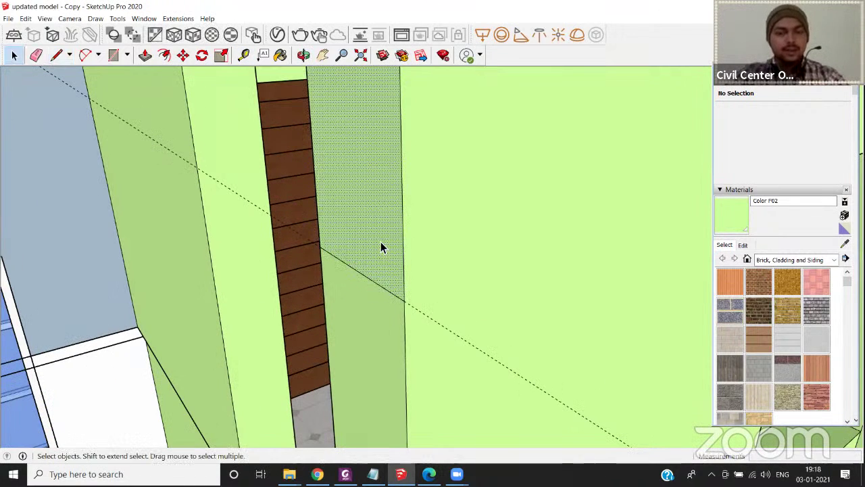
pyautogui.scroll(-2, 380, 246)
pyautogui.press('p')
pyautogui.click(363, 250)
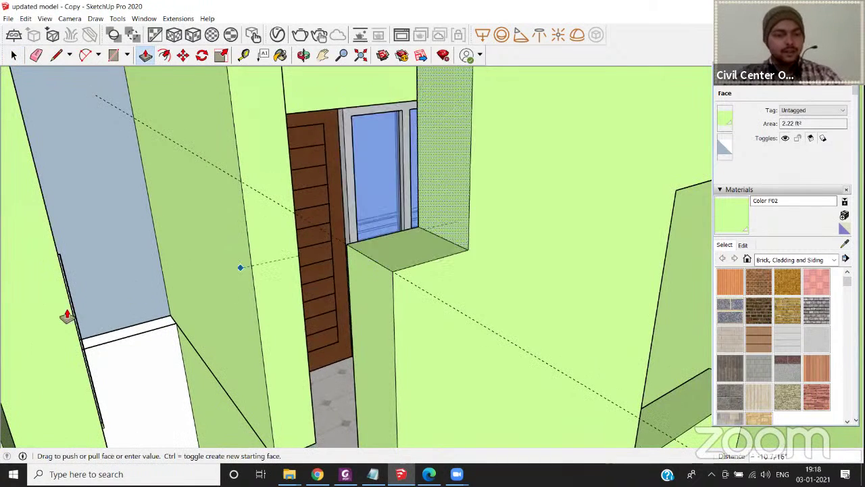
pyautogui.scroll(-5, 68, 315)
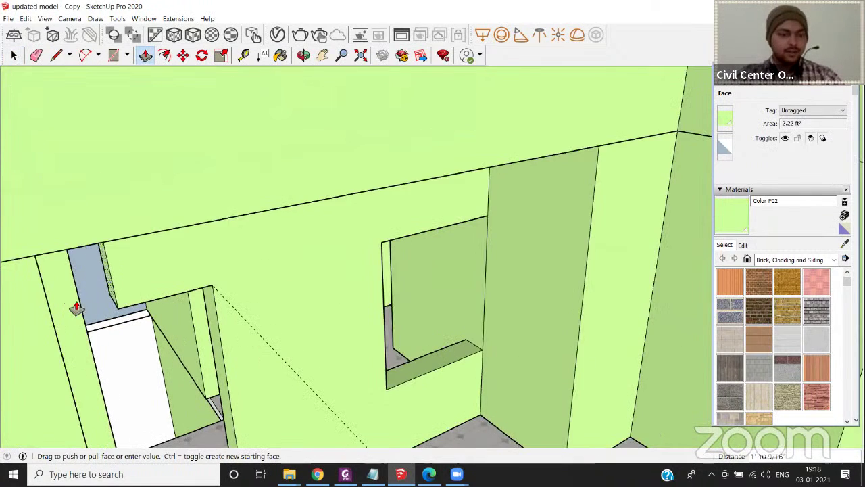
pyautogui.click(68, 332)
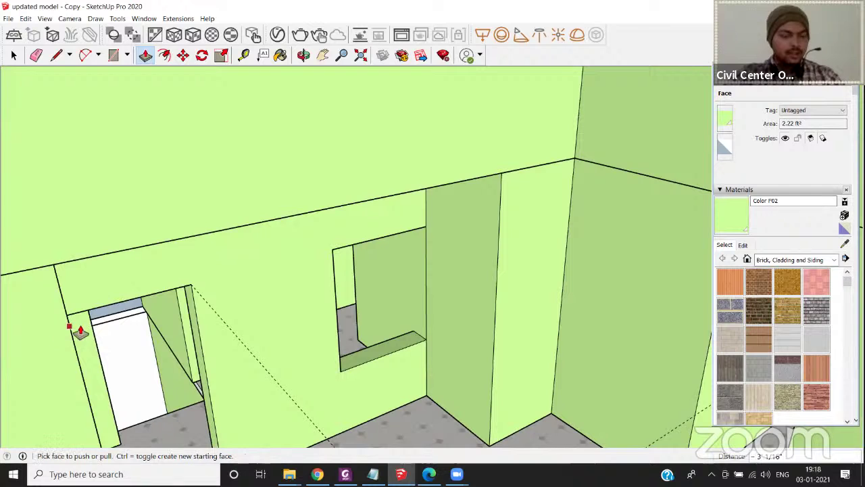
# Erase the leftover vertical edges above both terrace door openings and the door-height guide lines.
pyautogui.moveTo(149, 303)
pyautogui.mouseDown(button='middle')
pyautogui.moveTo(81, 267)
pyautogui.moveTo(87, 232)
pyautogui.moveTo(101, 253)
pyautogui.mouseUp(button='middle')
pyautogui.press('e')
pyautogui.click(102, 210)
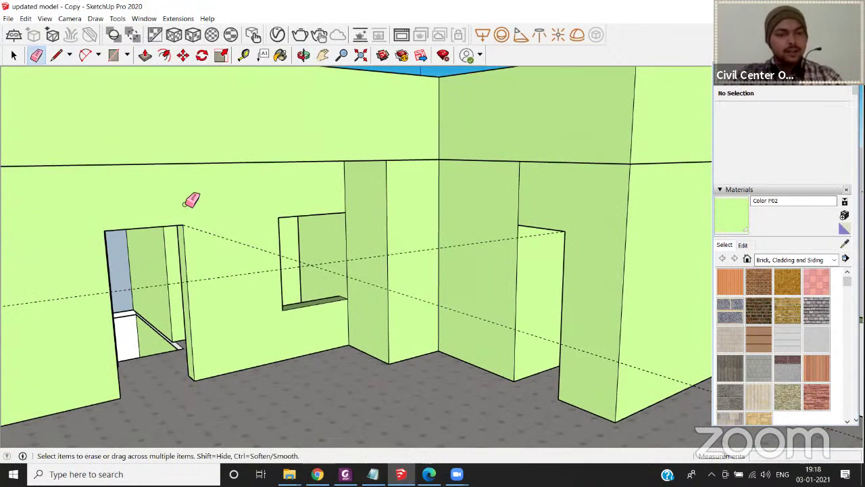
pyautogui.click(518, 205)
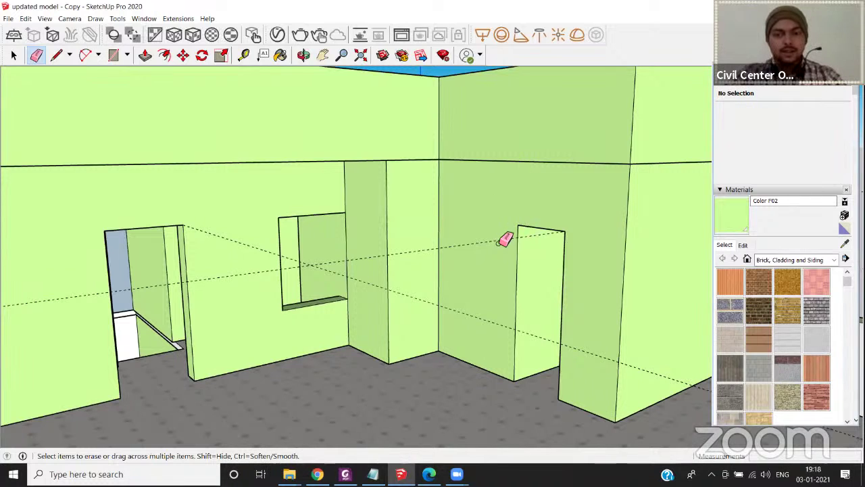
pyautogui.moveTo(500, 243); pyautogui.dragTo(499, 251)
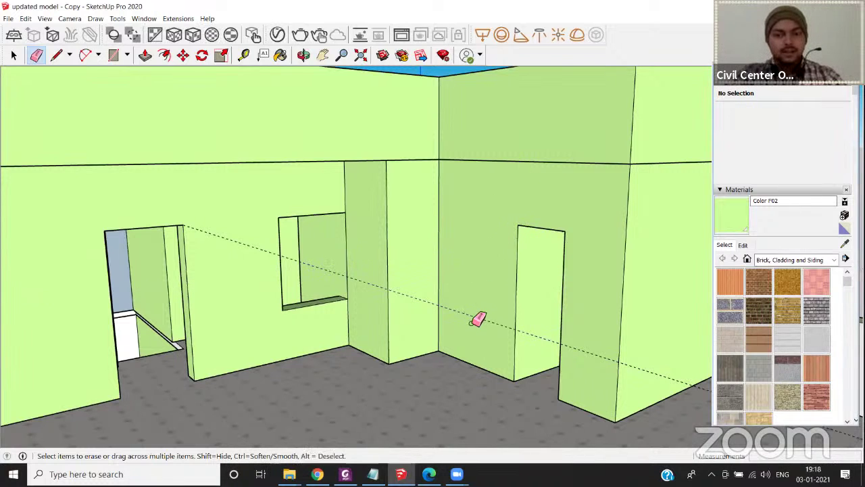
pyautogui.moveTo(455, 281)
pyautogui.mouseDown(button='middle')
pyautogui.moveTo(409, 272)
pyautogui.moveTo(255, 275)
pyautogui.moveTo(239, 216)
pyautogui.moveTo(277, 293)
pyautogui.moveTo(284, 289)
pyautogui.moveTo(189, 254)
pyautogui.mouseUp(button='middle')
pyautogui.scroll(5, 189, 254)
pyautogui.moveTo(202, 150)
pyautogui.mouseDown(button='middle')
pyautogui.moveTo(203, 194)
pyautogui.moveTo(320, 178)
pyautogui.moveTo(113, 167)
pyautogui.moveTo(315, 139)
pyautogui.mouseUp(button='middle')
pyautogui.scroll(-6, 361, 126)
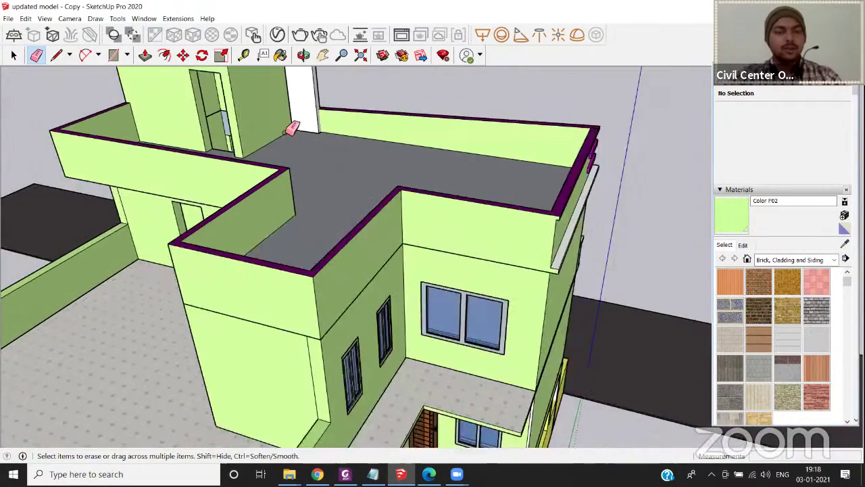
pyautogui.moveTo(239, 138); pyautogui.dragTo(410, 373, button='middle')
# Switch to Chrome to read the YouTube stream's live chat, and return to SketchUp.
pyautogui.click(317, 474)
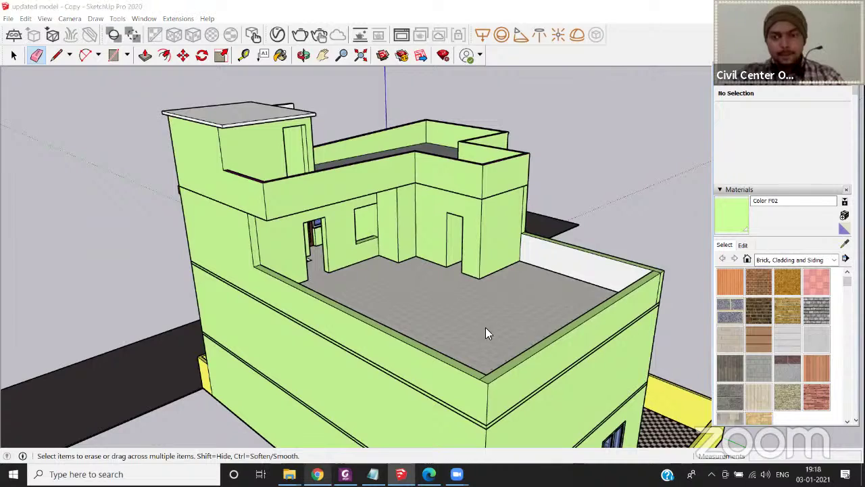
pyautogui.scroll(1, 680, 251)
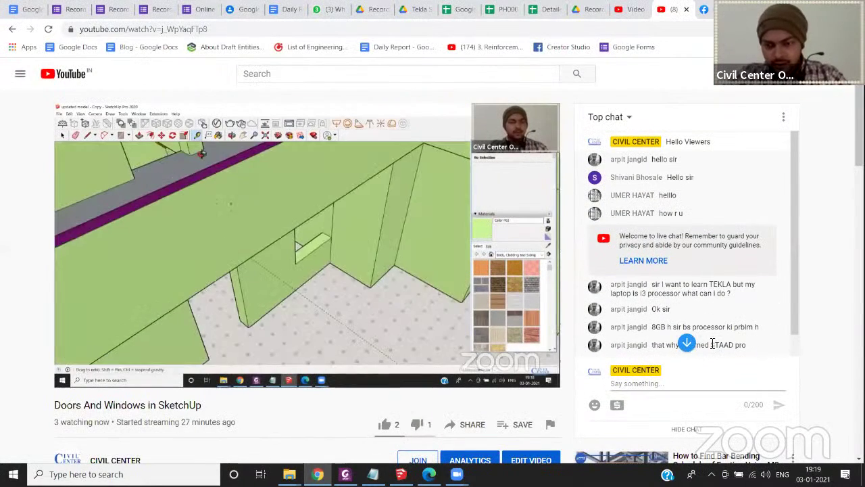
pyautogui.scroll(-1, 713, 343)
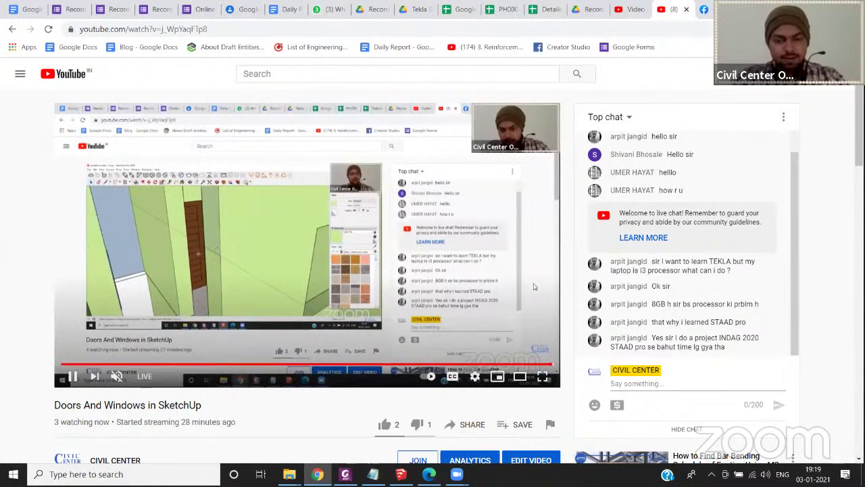
pyautogui.click(344, 473)
# Examine the terrace door and window openings and the ground-floor facade below them from several angles.
pyautogui.scroll(-6, 363, 259)
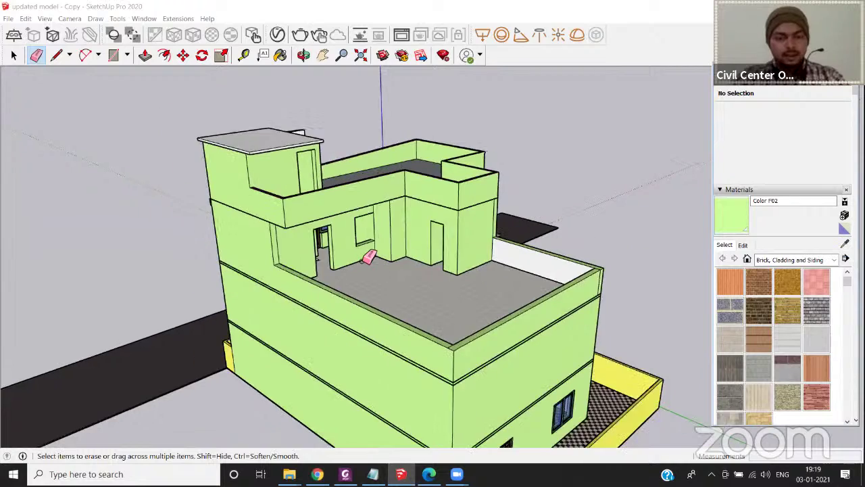
pyautogui.moveTo(308, 241)
pyautogui.mouseDown(button='middle')
pyautogui.moveTo(284, 252)
pyautogui.moveTo(348, 245)
pyautogui.mouseUp(button='middle')
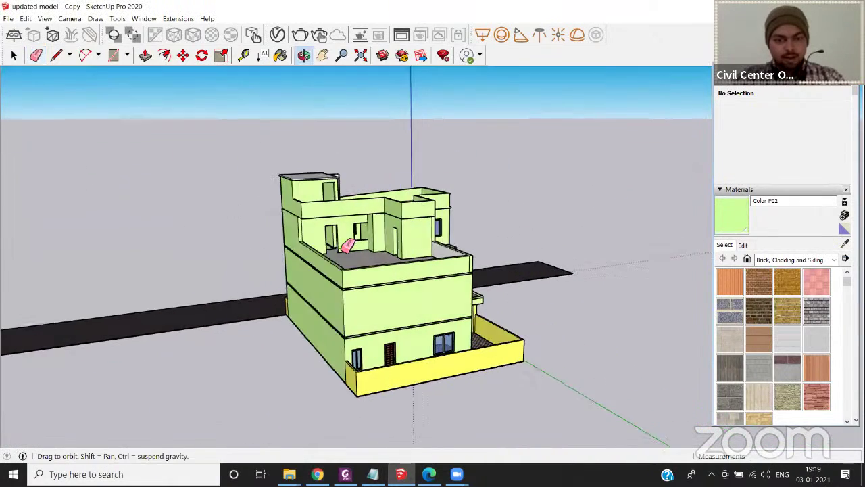
pyautogui.scroll(5, 354, 246)
pyautogui.moveTo(428, 272)
pyautogui.mouseDown(button='middle')
pyautogui.moveTo(532, 273)
pyautogui.moveTo(581, 262)
pyautogui.mouseUp(button='middle')
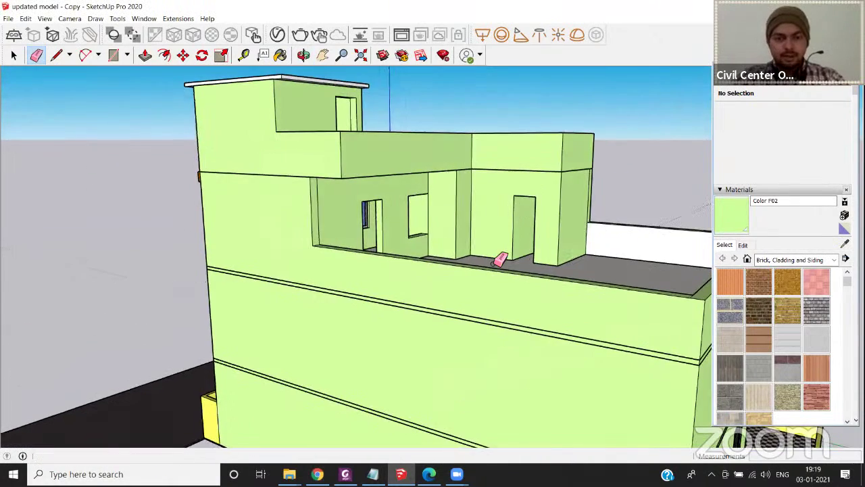
pyautogui.scroll(-2, 477, 265)
pyautogui.moveTo(434, 275); pyautogui.dragTo(382, 295, button='middle')
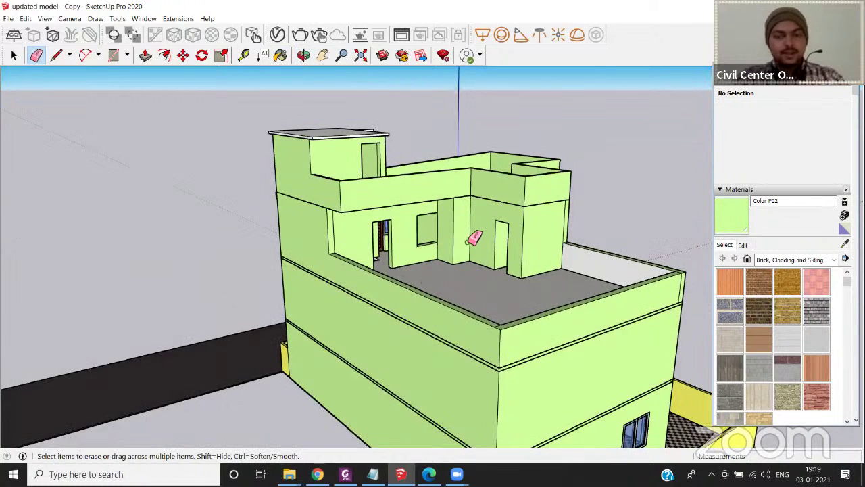
pyautogui.scroll(3, 467, 242)
pyautogui.moveTo(436, 223)
pyautogui.mouseDown(button='middle')
pyautogui.moveTo(412, 191)
pyautogui.moveTo(457, 221)
pyautogui.moveTo(488, 290)
pyautogui.moveTo(451, 396)
pyautogui.moveTo(423, 349)
pyautogui.moveTo(436, 349)
pyautogui.moveTo(510, 404)
pyautogui.mouseUp(button='middle')
pyautogui.scroll(-2, 440, 232)
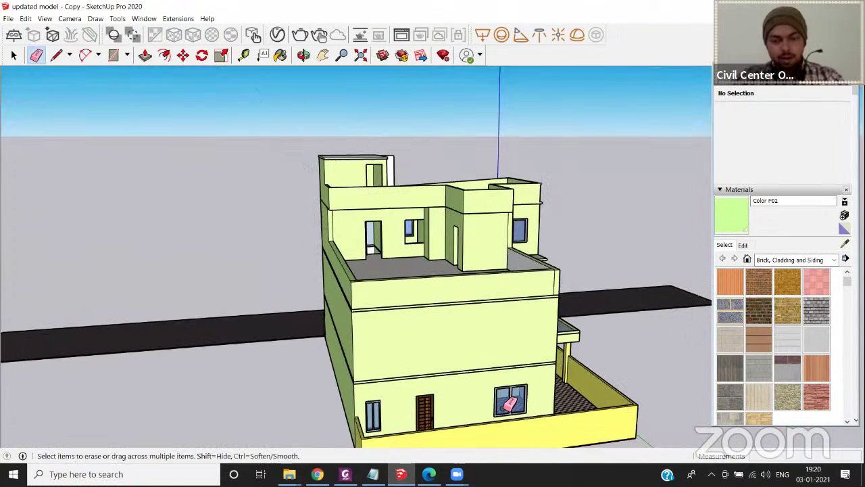
# Copy the double-pane ground-floor window beside the wooden door, by its lower corner, into the terrace wall's window opening.
pyautogui.scroll(2, 510, 404)
pyautogui.press('space')
pyautogui.scroll(3, 511, 405)
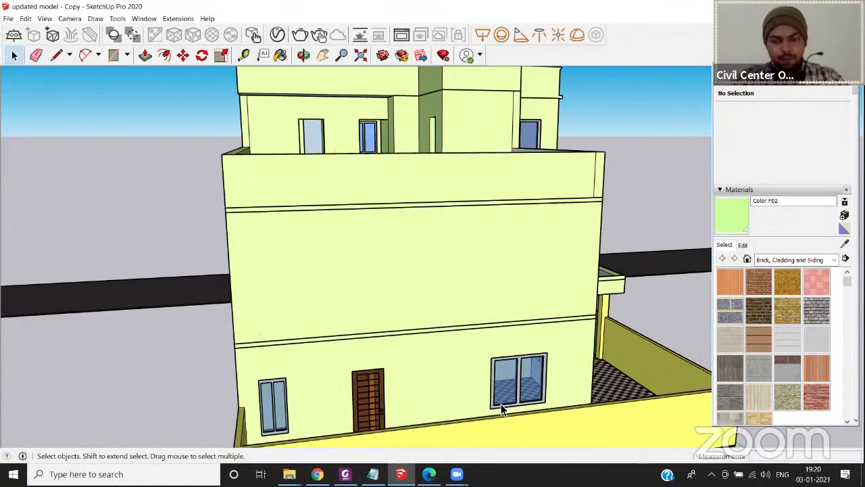
pyautogui.click(500, 406)
pyautogui.scroll(4, 501, 408)
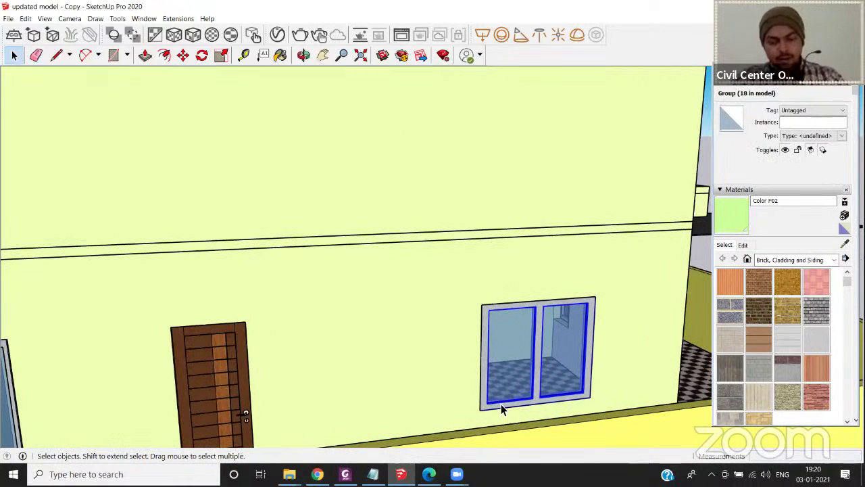
pyautogui.press('m')
pyautogui.click(479, 407)
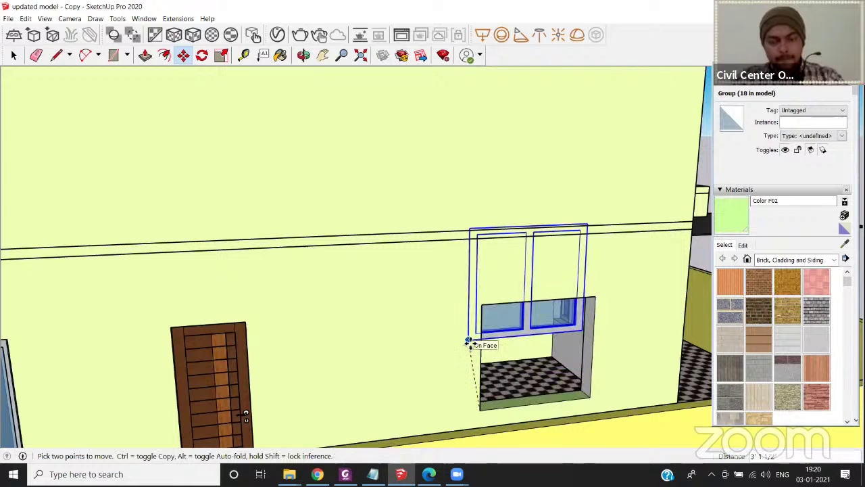
pyautogui.press('ctrl')
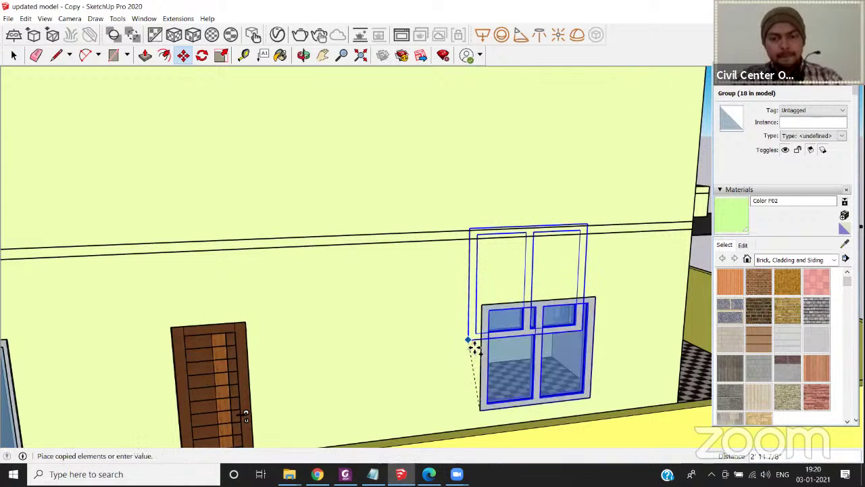
pyautogui.scroll(-6, 475, 347)
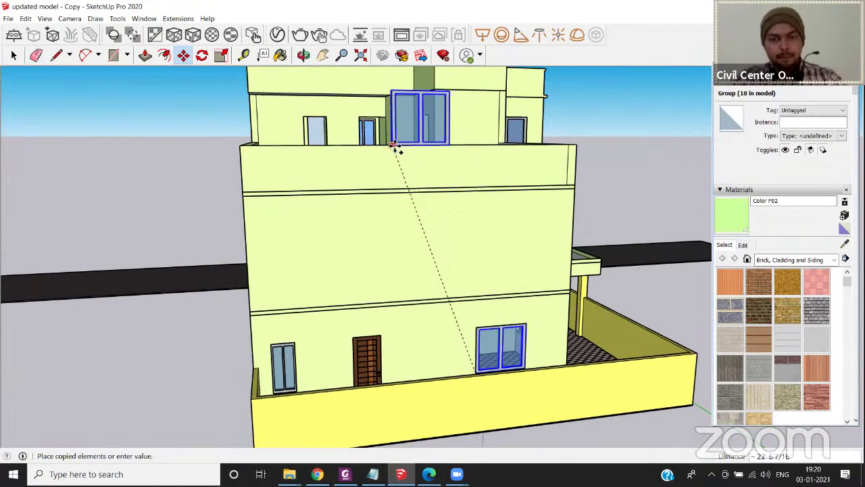
pyautogui.moveTo(392, 169); pyautogui.dragTo(362, 194, button='middle')
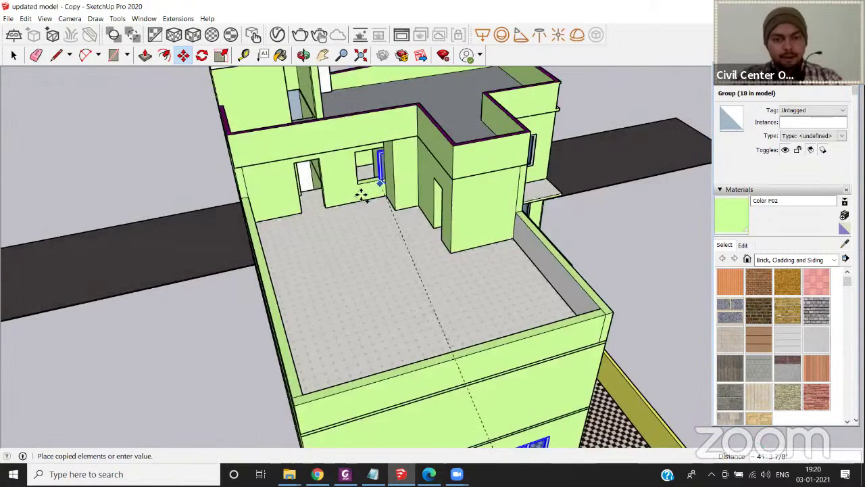
pyautogui.scroll(6, 362, 194)
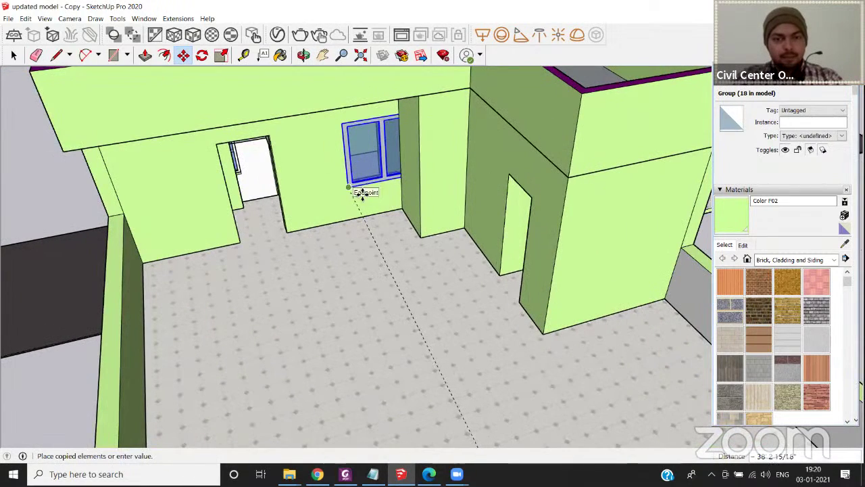
pyautogui.click(404, 187)
pyautogui.moveTo(409, 179); pyautogui.dragTo(423, 153, button='middle')
pyautogui.scroll(6, 419, 149)
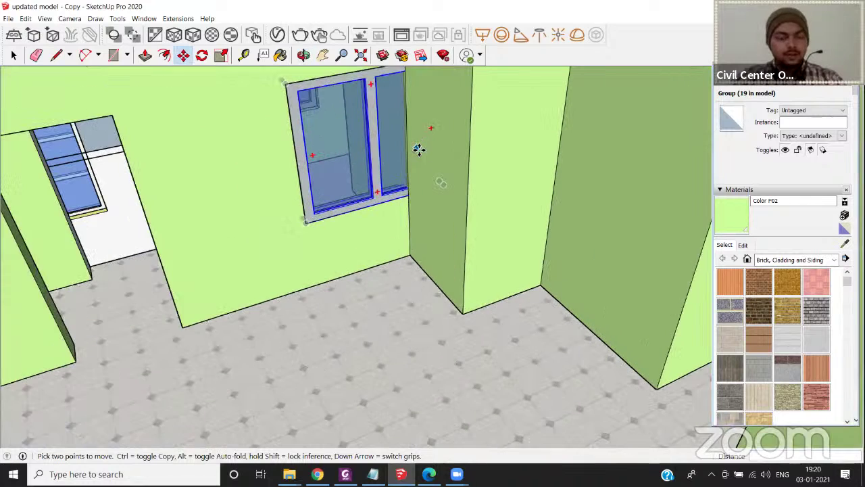
pyautogui.press('s')
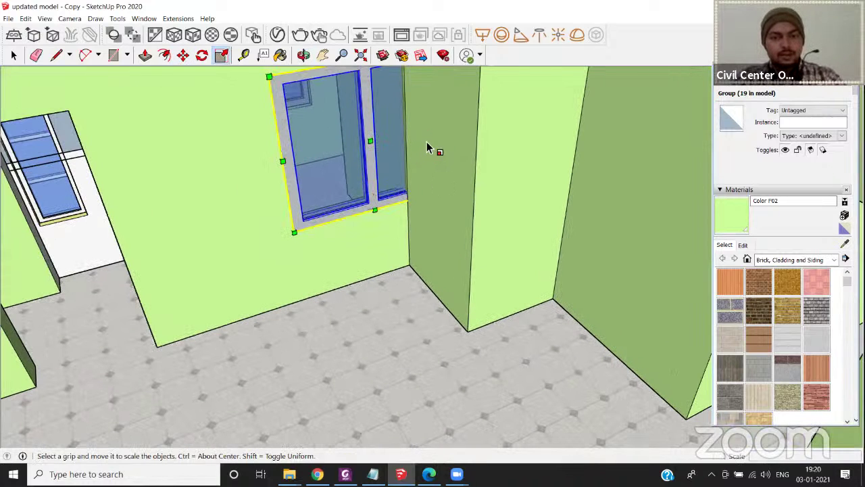
pyautogui.scroll(1, 419, 127)
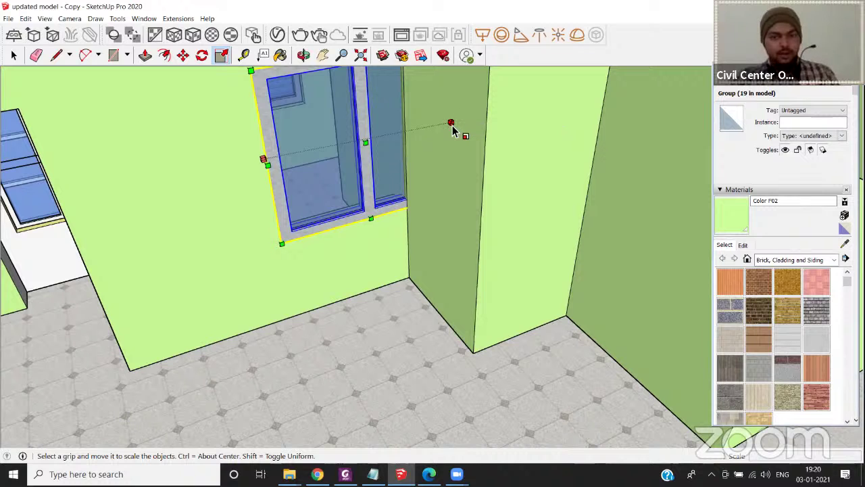
pyautogui.scroll(5, 453, 125)
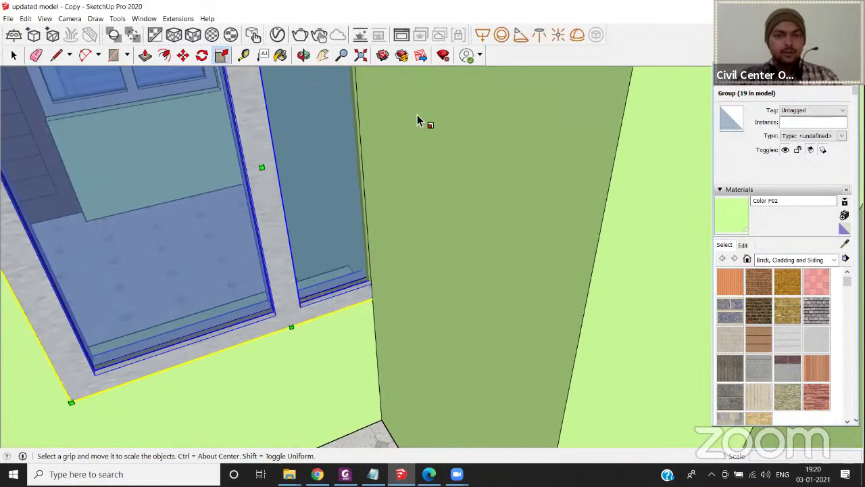
pyautogui.scroll(5, 417, 121)
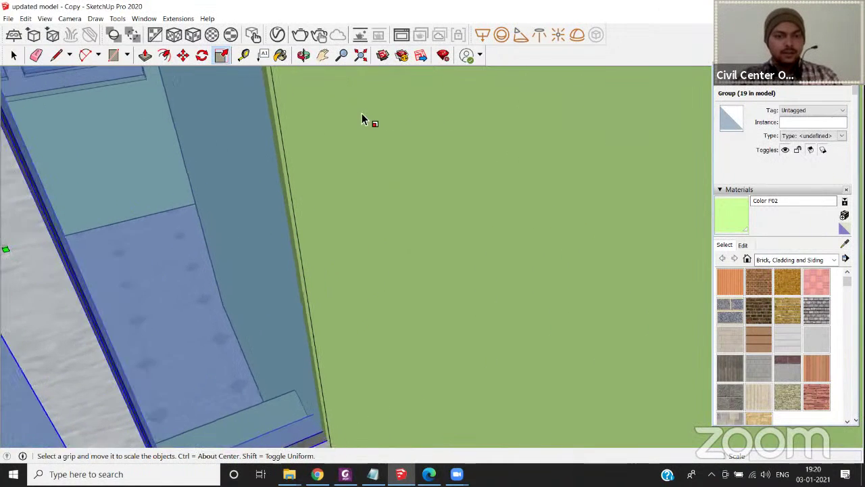
pyautogui.scroll(3, 361, 119)
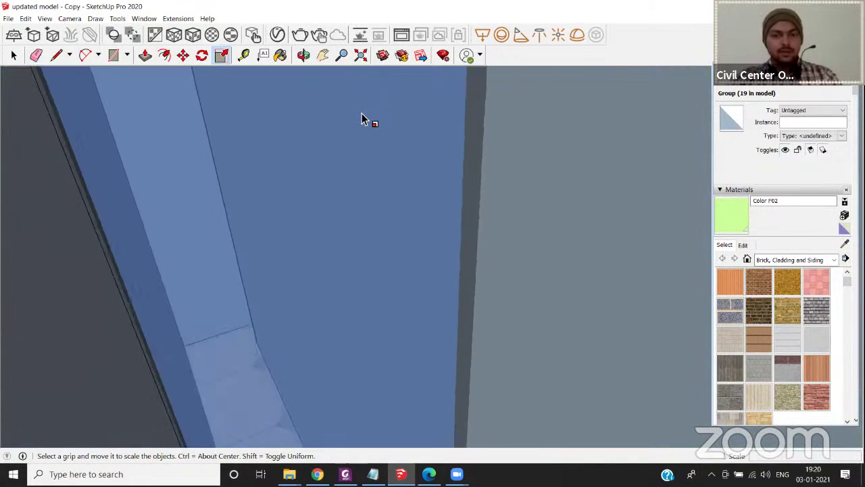
pyautogui.scroll(-3, 365, 120)
pyautogui.scroll(3, 419, 127)
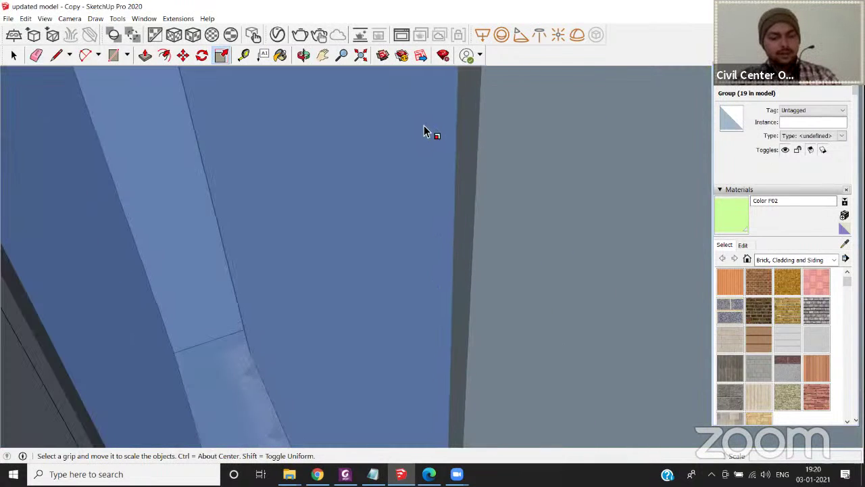
pyautogui.keyDown('shift'); pyautogui.moveTo(402, 135); pyautogui.dragTo(360, 153, button='middle'); pyautogui.keyUp('shift')
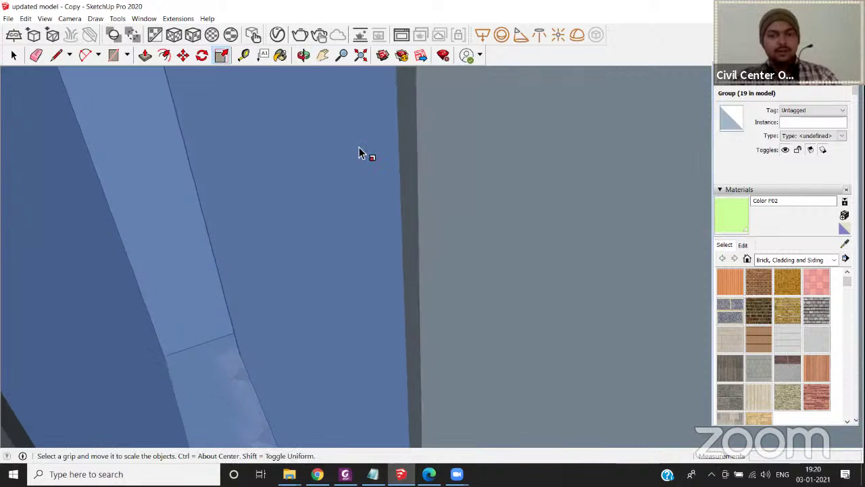
pyautogui.scroll(-5, 414, 185)
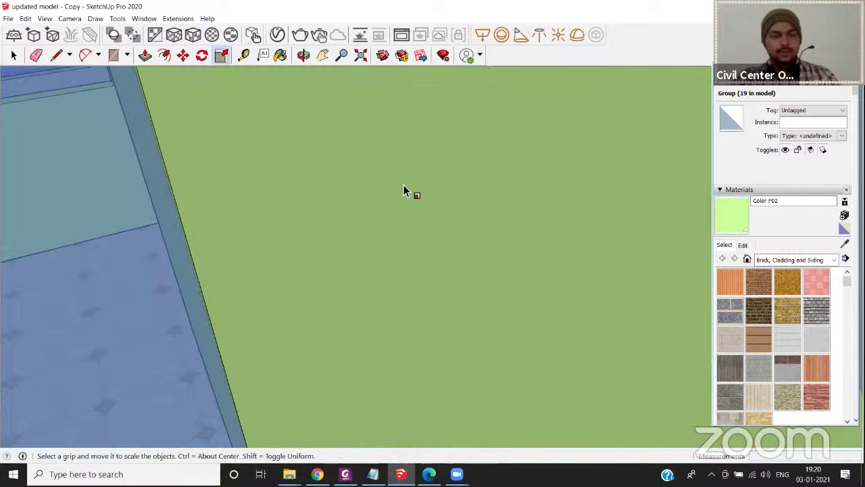
pyautogui.scroll(-6, 392, 201)
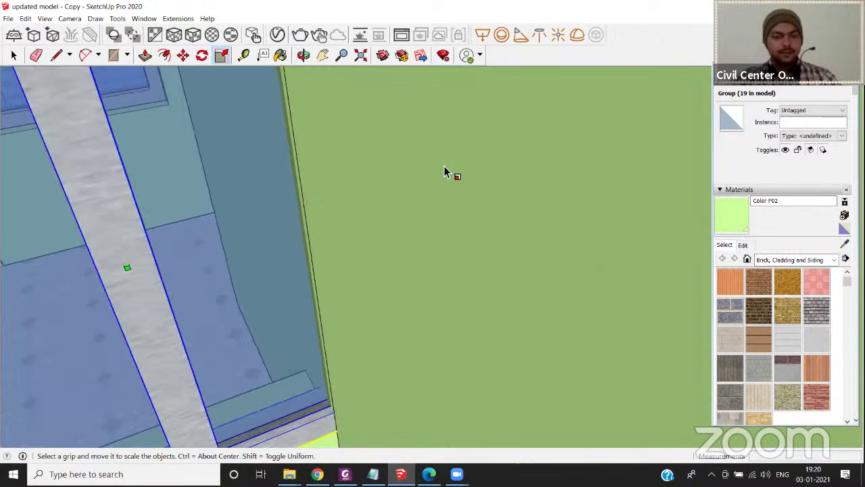
pyautogui.scroll(-6, 220, 178)
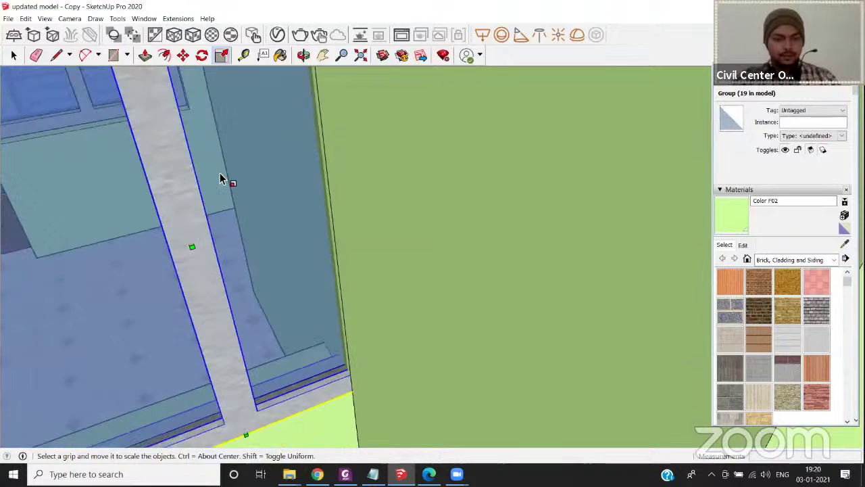
pyautogui.scroll(-6, 209, 257)
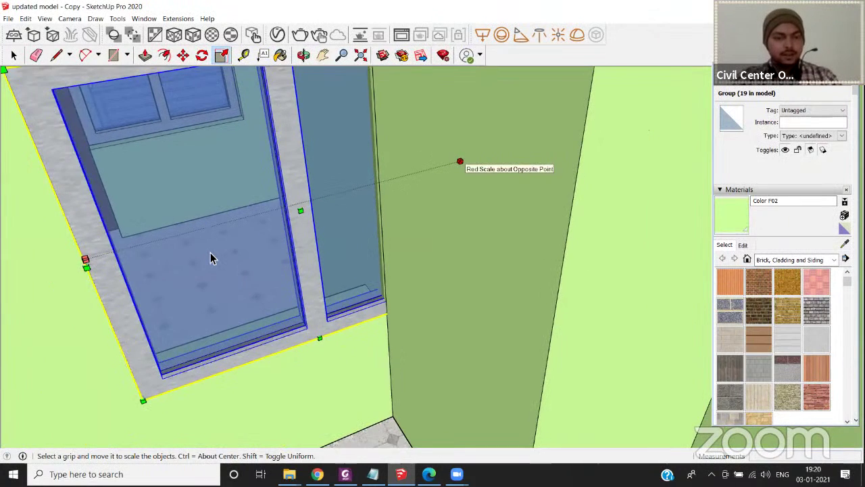
pyautogui.press('space')
# Move the copied terrace window sideways so its lower corner meets the opening's lower corner beside the projecting wall.
pyautogui.press('m')
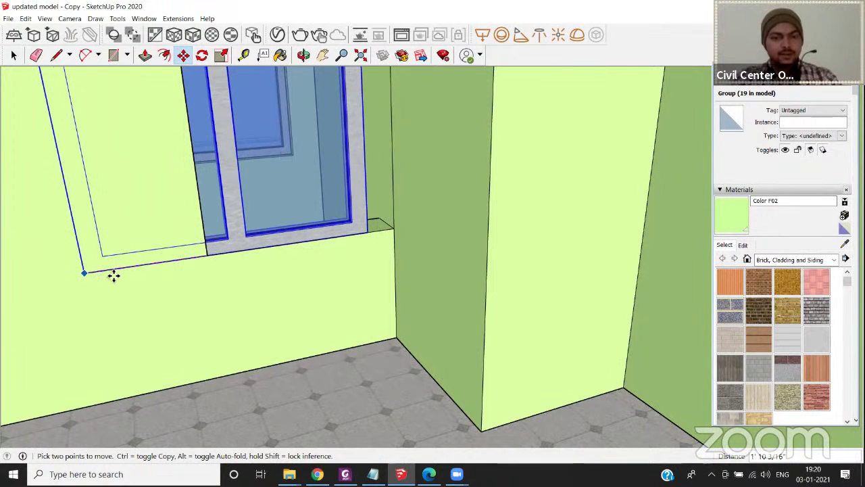
pyautogui.click(92, 273)
pyautogui.click(373, 231)
pyautogui.click(397, 232)
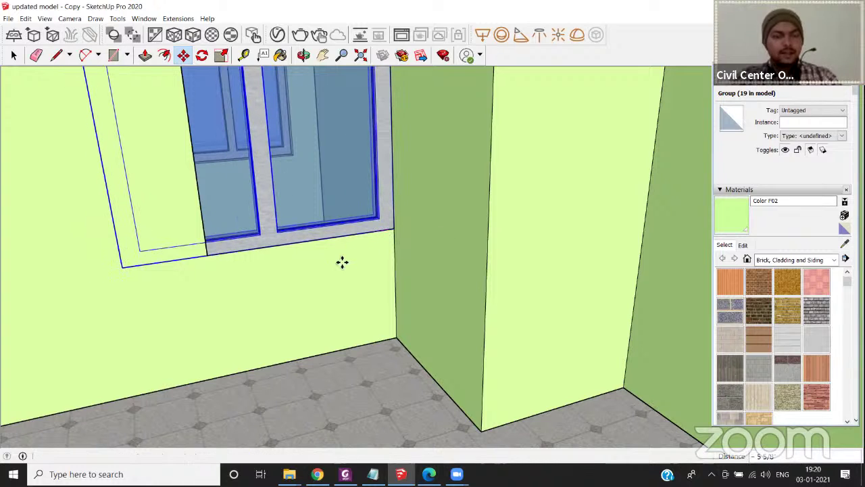
# Scale the terrace window horizontally by about 0.72 from its far side so it fits the opening's width.
pyautogui.scroll(-1, 342, 263)
pyautogui.press('s')
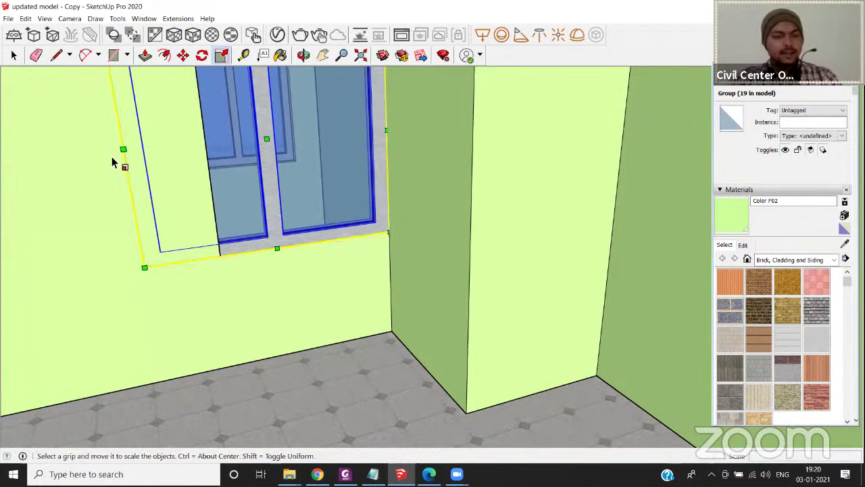
pyautogui.moveTo(123, 149); pyautogui.dragTo(227, 214)
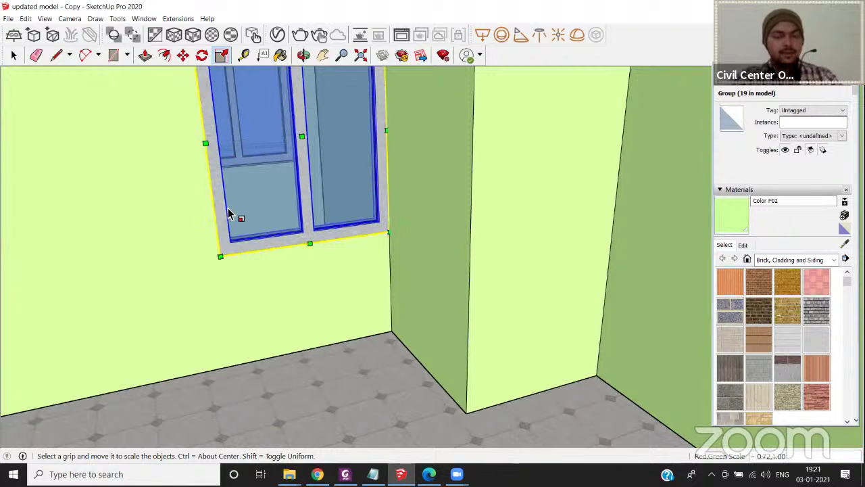
pyautogui.scroll(-1, 228, 214)
pyautogui.scroll(-2, 193, 237)
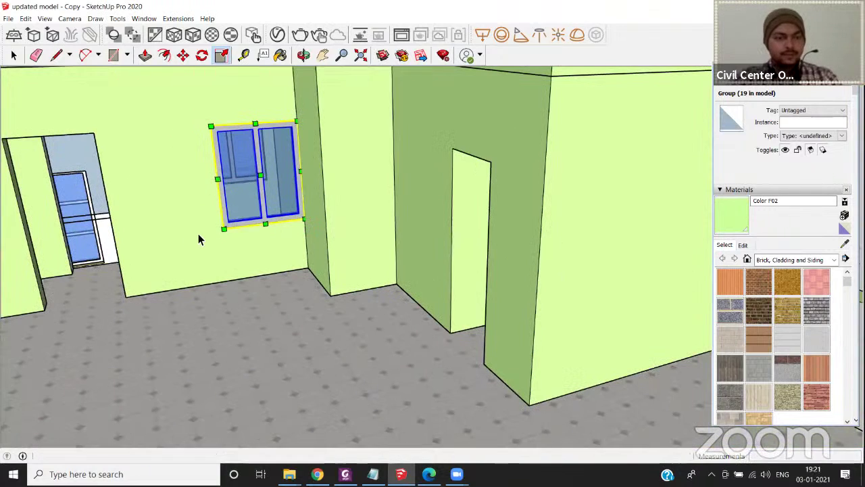
pyautogui.press('space')
# Copy the ground-floor wooden door by its upper corner into the terrace door opening next to the window.
pyautogui.moveTo(198, 240); pyautogui.dragTo(226, 340, button='middle')
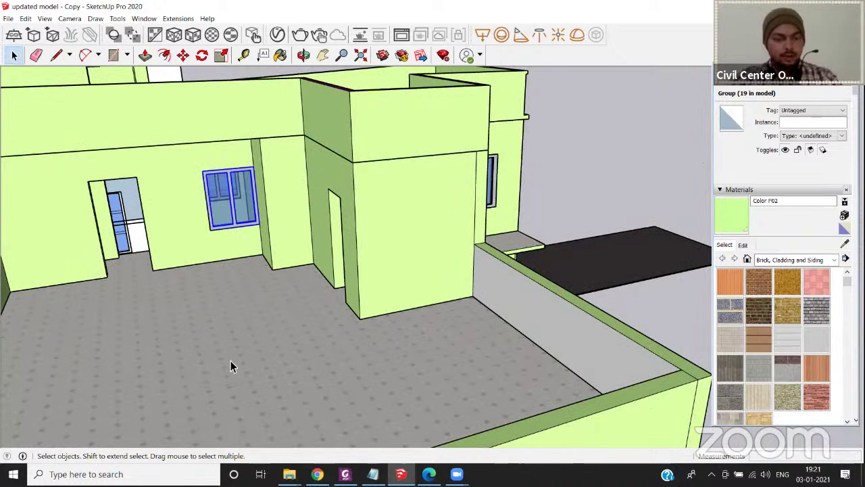
pyautogui.moveTo(247, 227); pyautogui.dragTo(215, 393, button='middle')
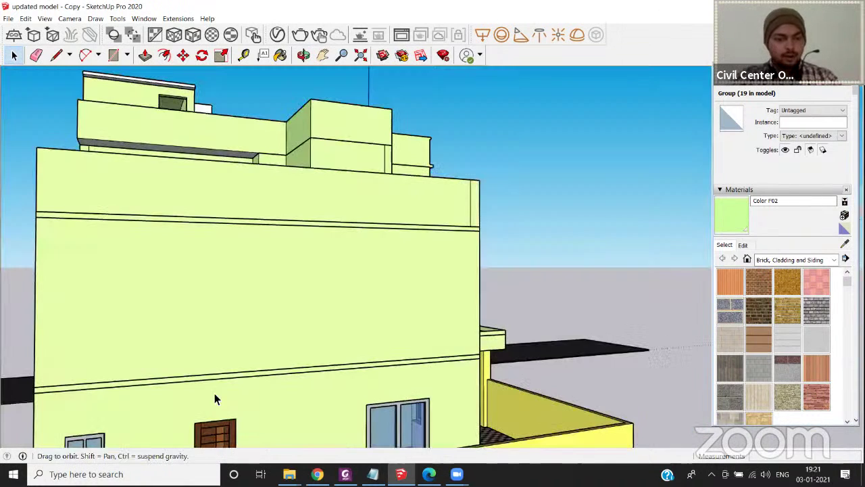
pyautogui.scroll(2, 215, 378)
pyautogui.scroll(3, 189, 303)
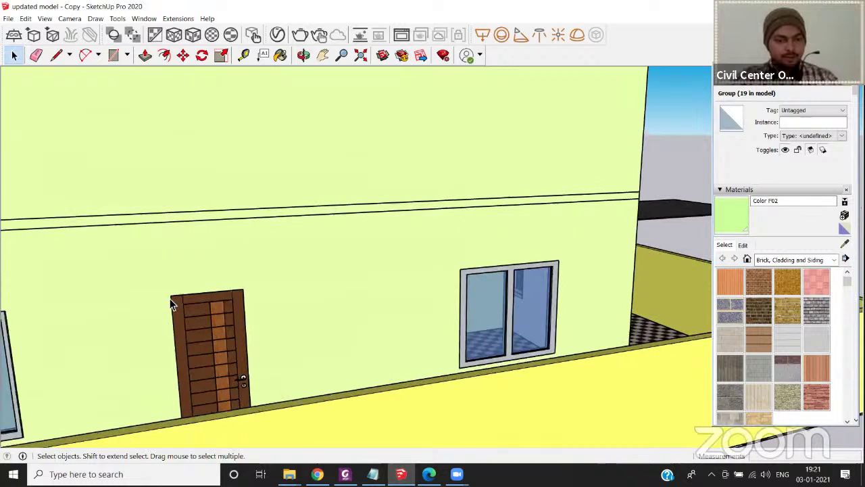
pyautogui.click(172, 304)
pyautogui.press('m')
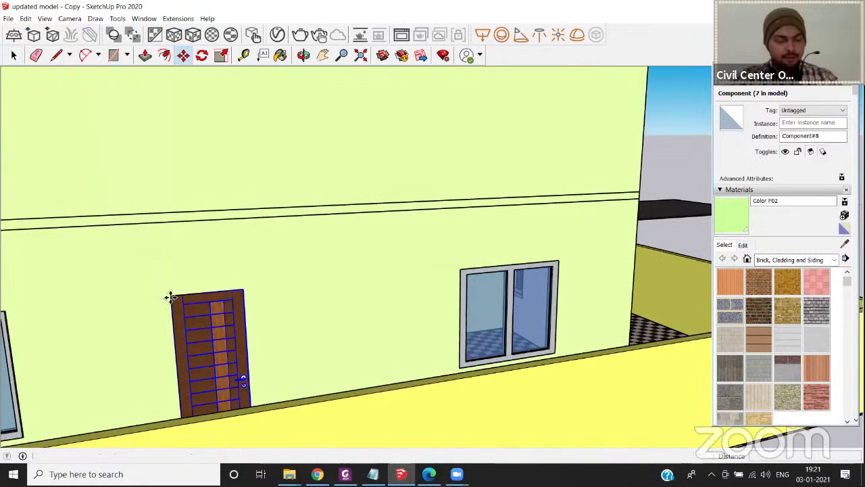
pyautogui.press('ctrl')
pyautogui.click(171, 299)
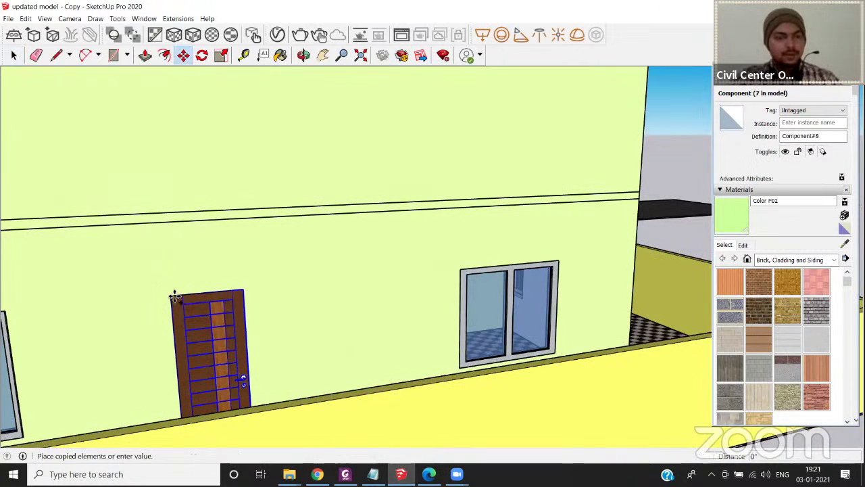
pyautogui.scroll(-2, 173, 296)
pyautogui.scroll(-2, 196, 205)
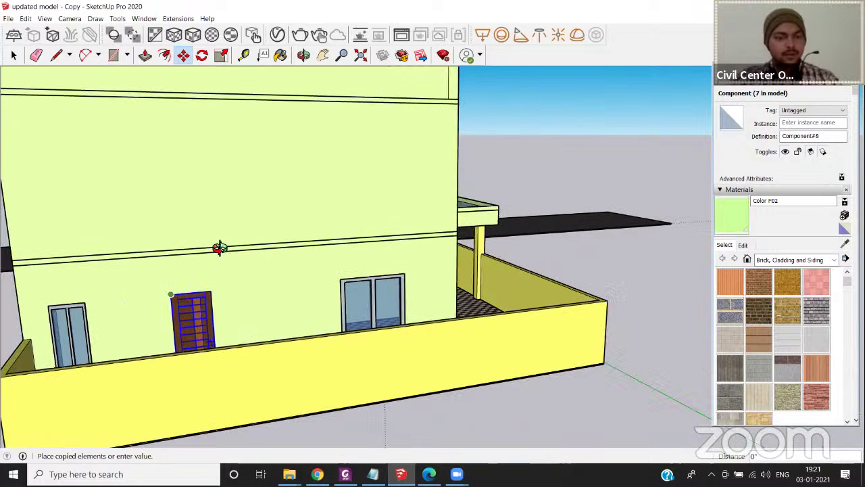
pyautogui.scroll(-3, 162, 177)
pyautogui.moveTo(162, 178); pyautogui.dragTo(136, 171, button='middle')
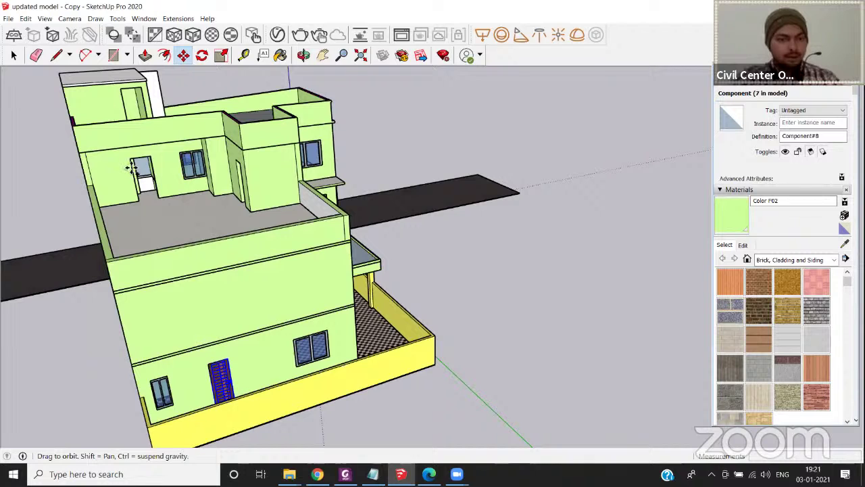
pyautogui.scroll(3, 132, 167)
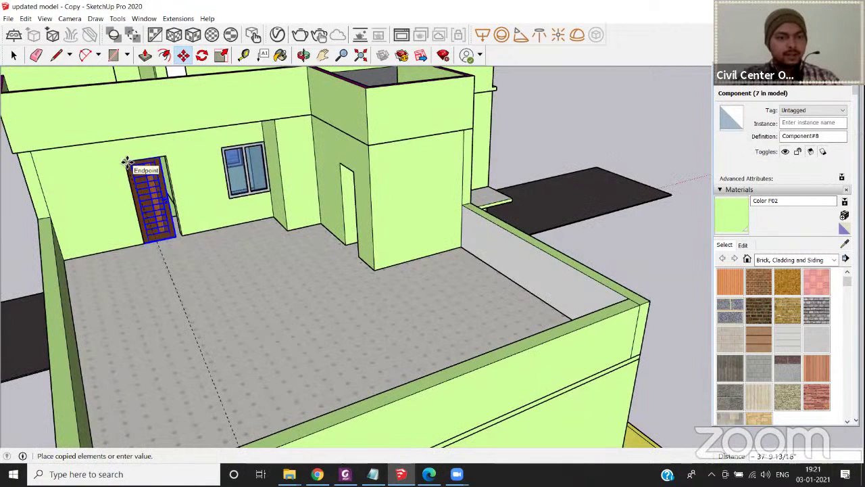
pyautogui.scroll(3, 127, 162)
pyautogui.click(127, 162)
# Copy the terrace door by its upper corner into the door opening of the rooftop room above.
pyautogui.click(128, 162)
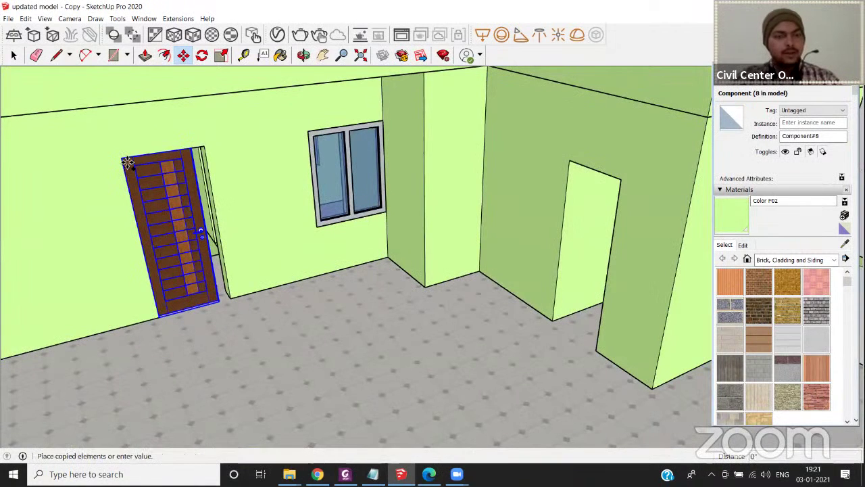
pyautogui.scroll(-1, 159, 135)
pyautogui.scroll(-3, 138, 82)
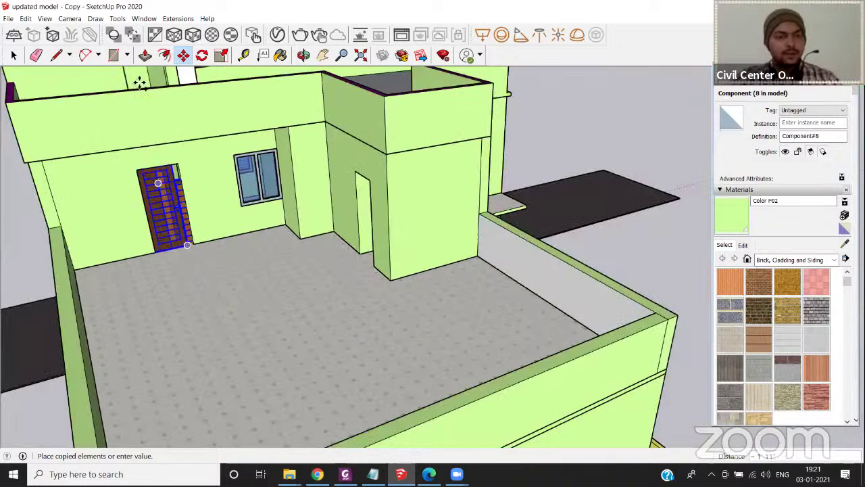
pyautogui.scroll(-2, 148, 87)
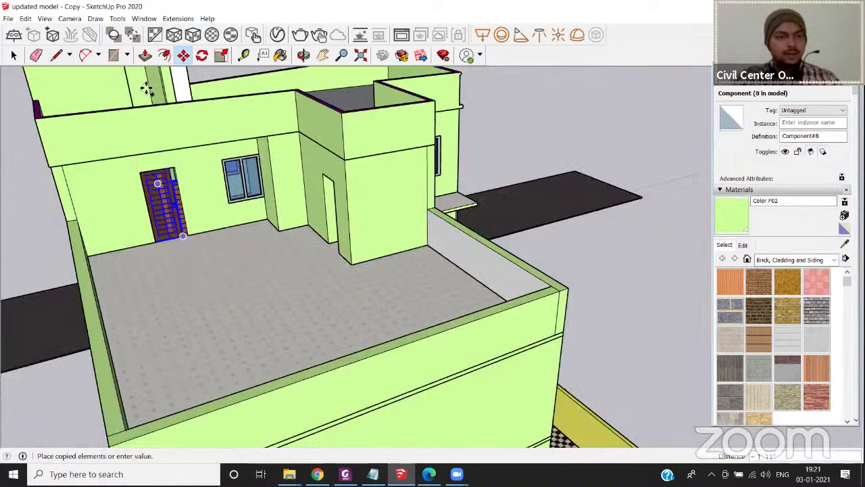
pyautogui.scroll(-3, 134, 84)
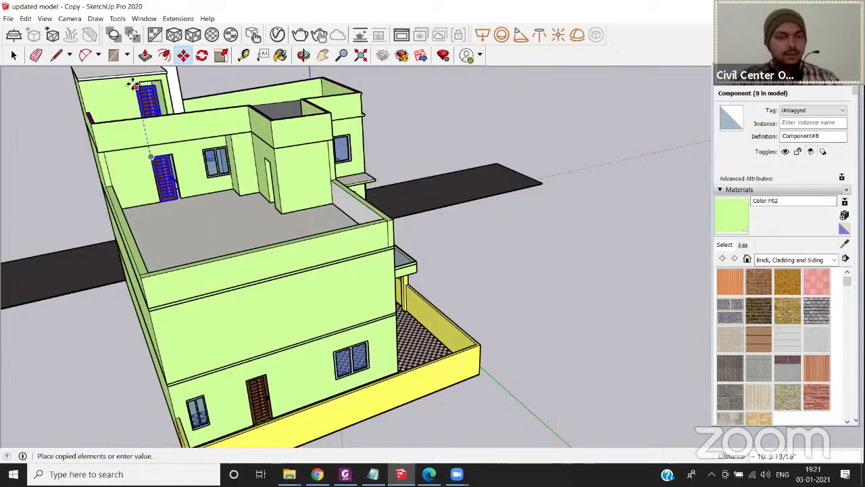
pyautogui.scroll(1, 160, 142)
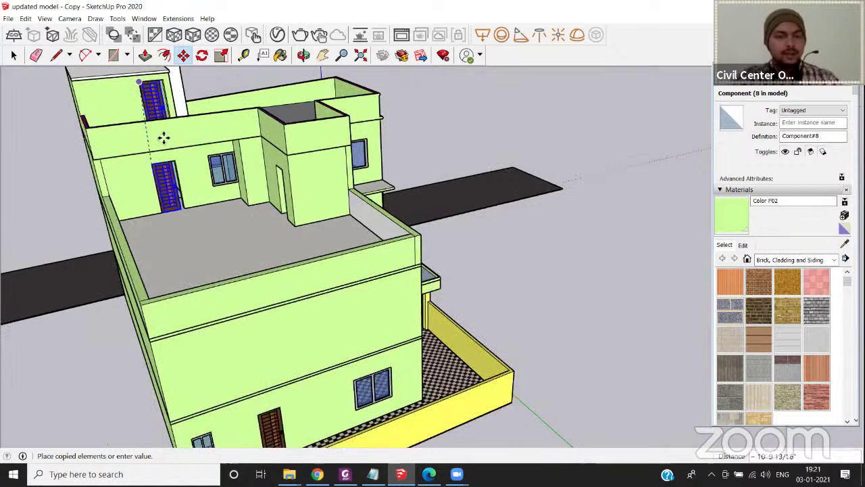
pyautogui.click(163, 126)
# Scale the terrace door and the rooftop door together by about 1.14 in width towards their openings' far sides.
pyautogui.scroll(5, 163, 126)
pyautogui.moveTo(163, 126); pyautogui.dragTo(163, 126, button='middle')
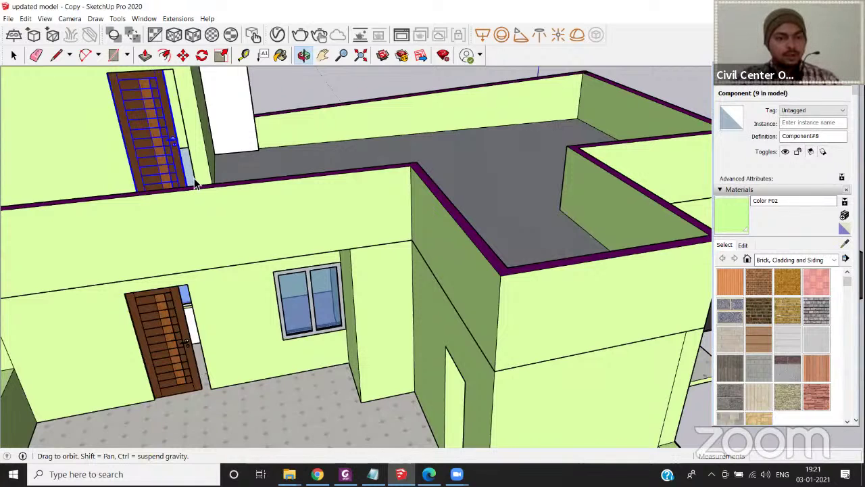
pyautogui.moveTo(195, 183)
pyautogui.mouseDown(button='middle')
pyautogui.moveTo(198, 155)
pyautogui.moveTo(161, 127)
pyautogui.mouseUp(button='middle')
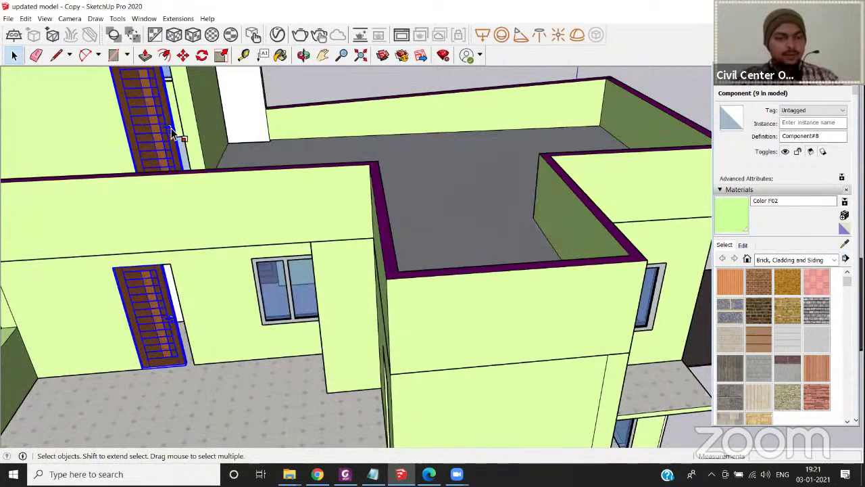
pyautogui.press('s')
pyautogui.scroll(1, 177, 137)
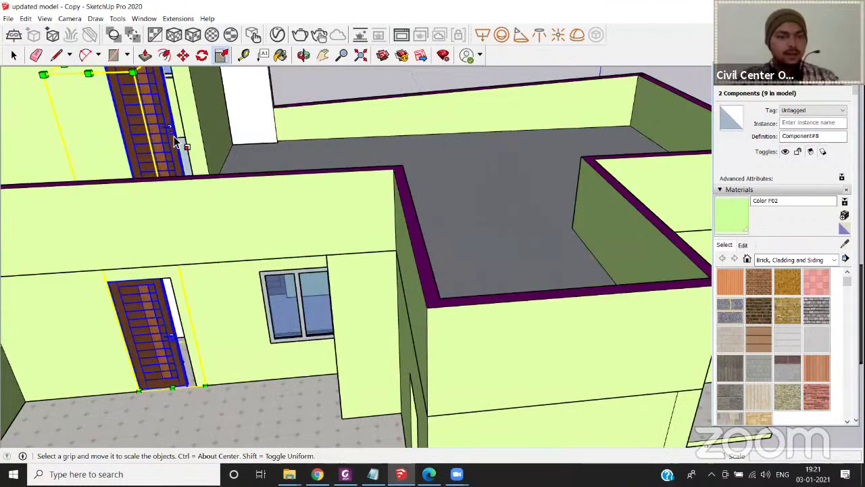
pyautogui.scroll(3, 174, 142)
pyautogui.scroll(-2, 166, 88)
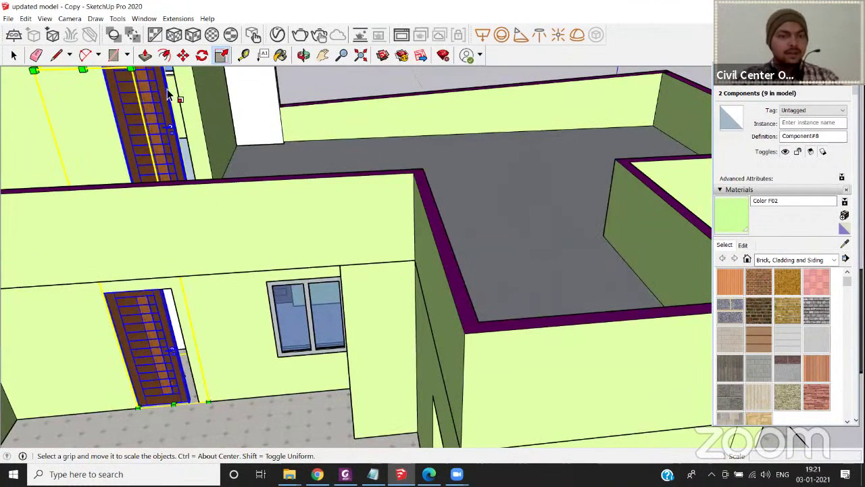
pyautogui.scroll(-3, 169, 96)
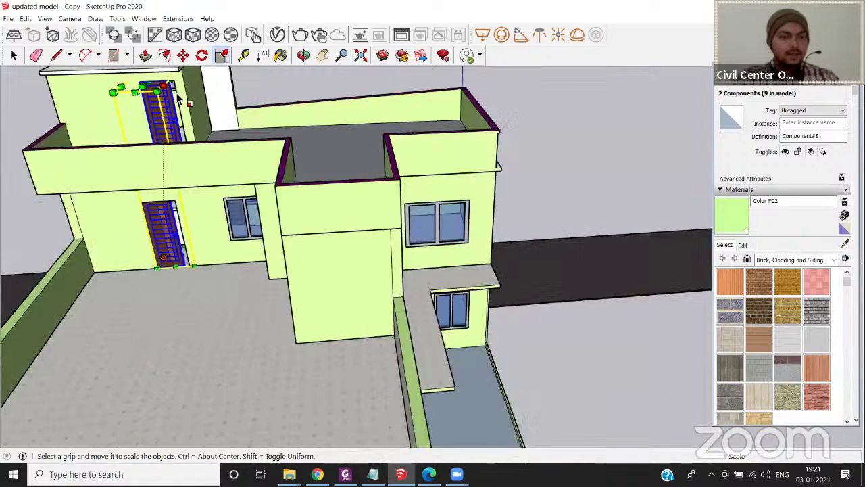
pyautogui.moveTo(162, 85); pyautogui.dragTo(170, 86)
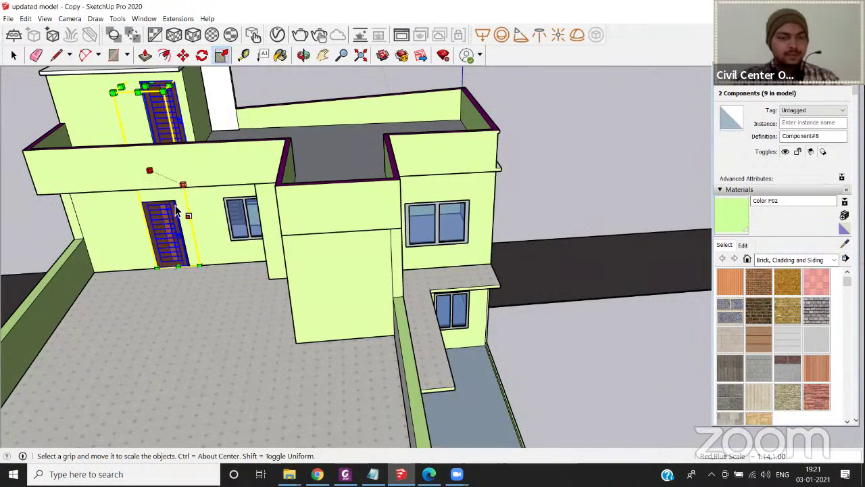
pyautogui.moveTo(174, 211); pyautogui.dragTo(223, 245, button='middle')
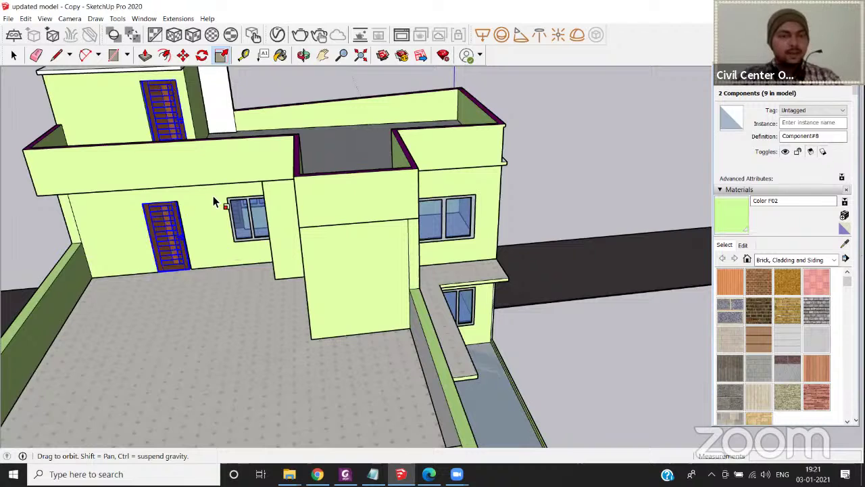
# Scale the rooftop door alone horizontally by about 1.08 so it closes the gap at the opening's side.
pyautogui.moveTo(188, 141); pyautogui.dragTo(175, 160, button='middle')
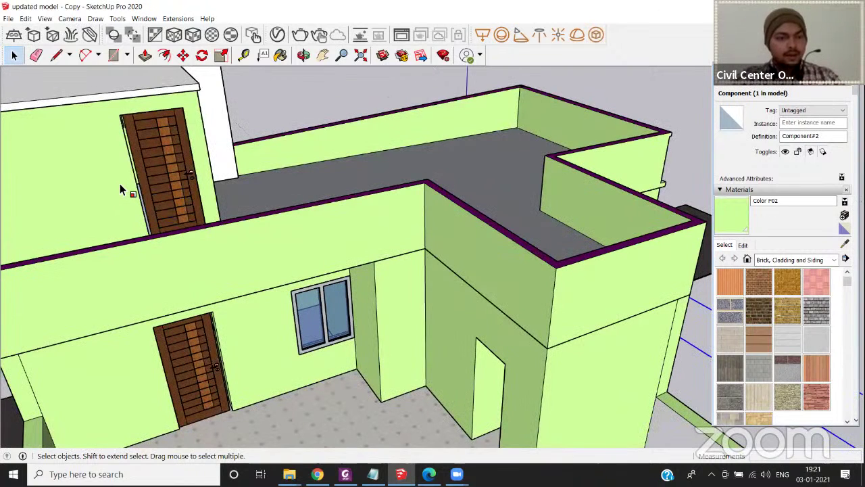
pyautogui.scroll(2, 106, 230)
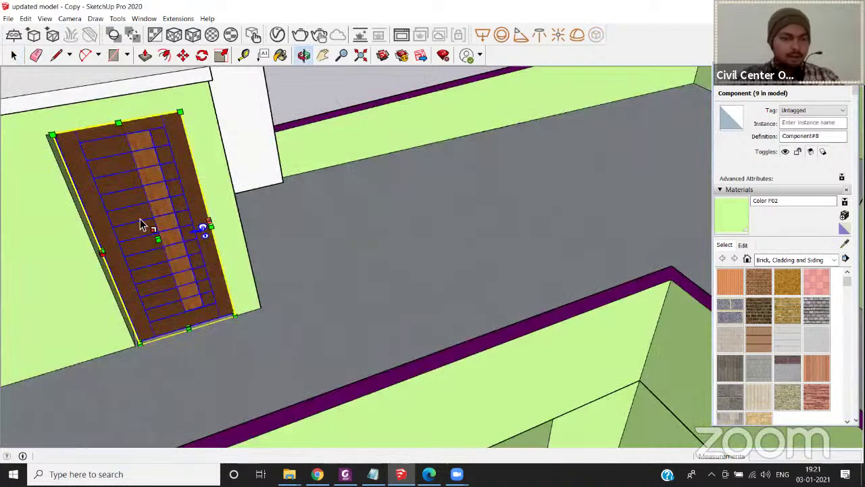
pyautogui.scroll(3, 169, 253)
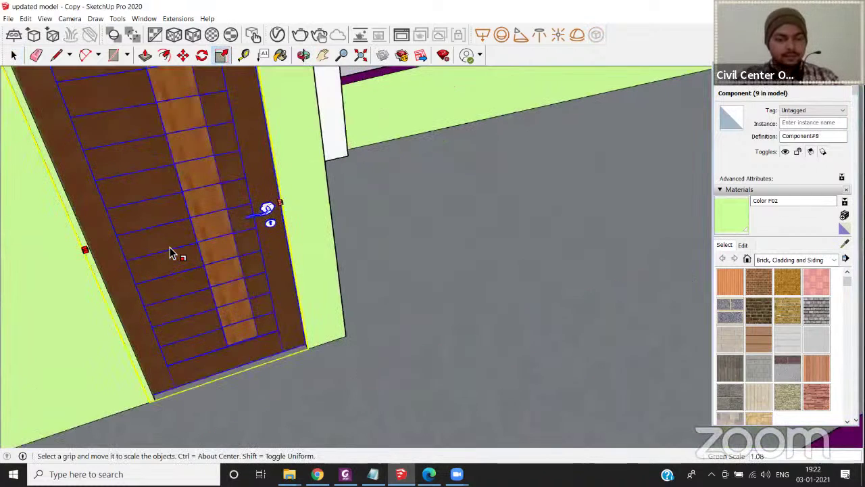
pyautogui.scroll(-4, 206, 356)
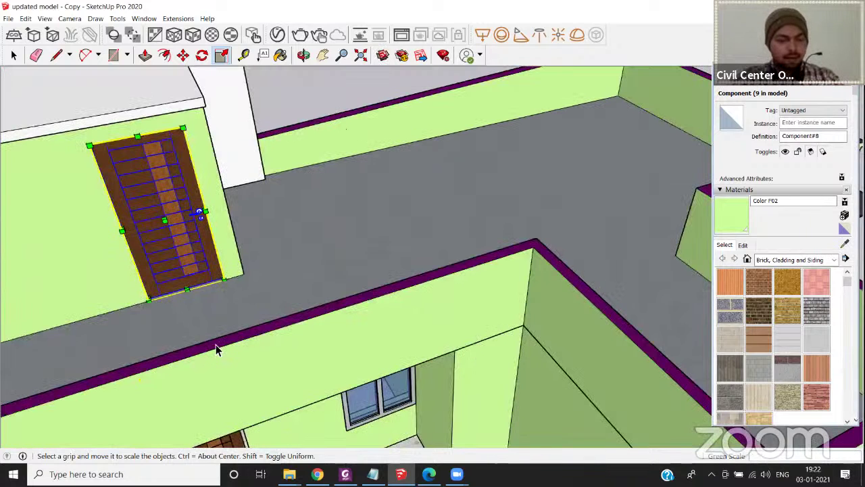
pyautogui.scroll(-1, 220, 345)
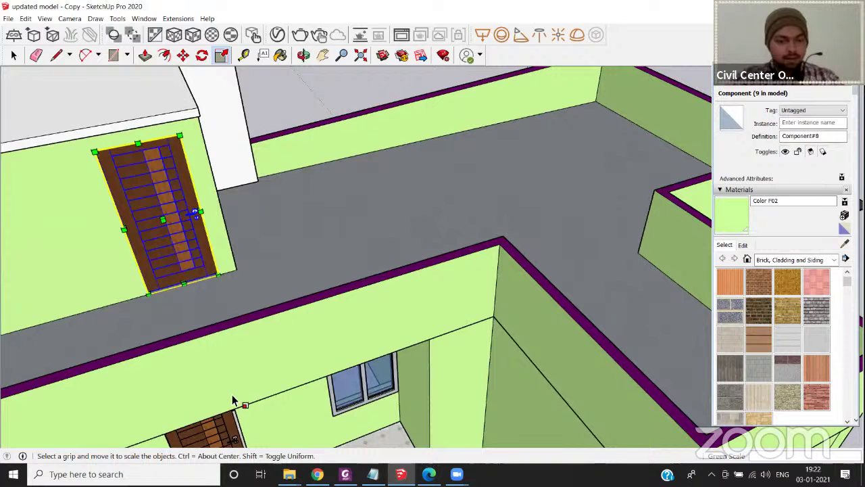
# Scale the terrace door beside the window horizontally from its handle side so it fills the opening's width.
pyautogui.scroll(4, 234, 405)
pyautogui.keyDown('shift'); pyautogui.moveTo(236, 439); pyautogui.dragTo(226, 380, button='middle'); pyautogui.keyUp('shift')
pyautogui.press('space')
pyautogui.click(226, 380)
pyautogui.press('s')
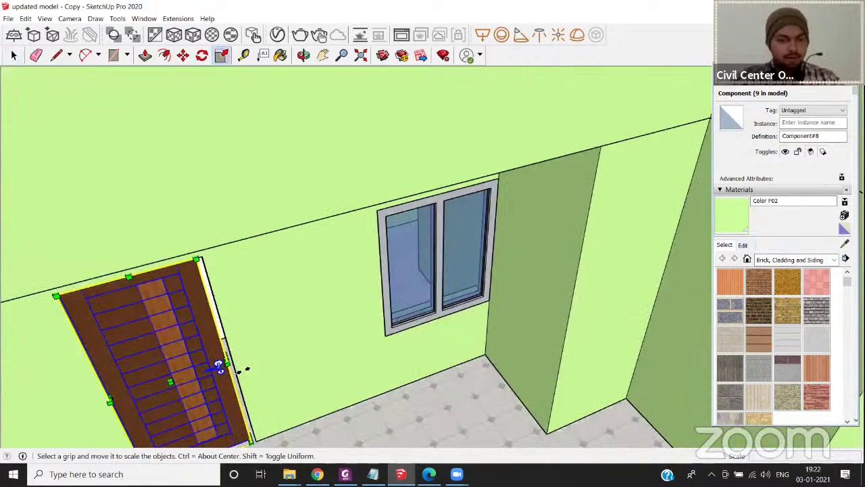
pyautogui.scroll(5, 250, 352)
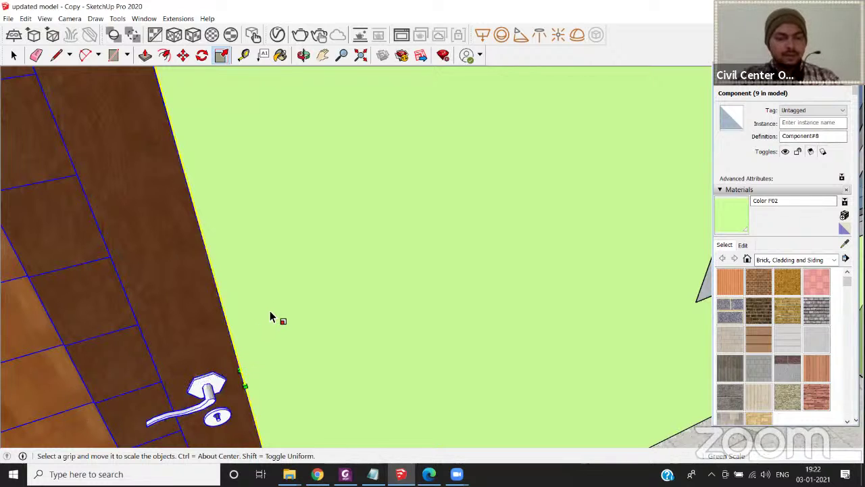
pyautogui.scroll(-1, 301, 274)
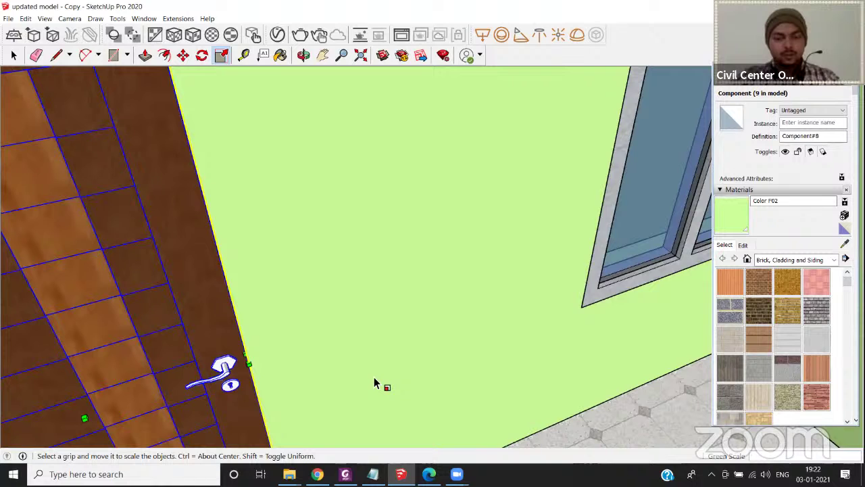
pyautogui.scroll(-10, 372, 381)
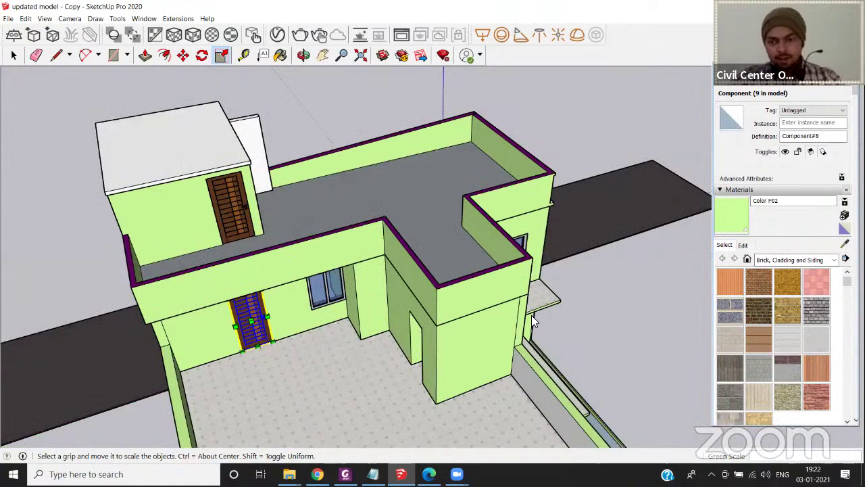
pyautogui.moveTo(530, 317); pyautogui.dragTo(515, 312, button='middle')
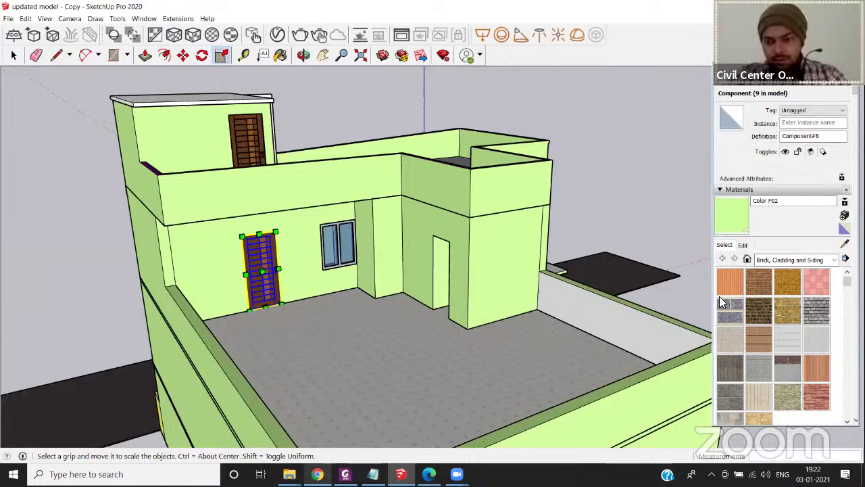
# Switch to the YouTube live stream in Chrome, read its chat messages, and return to the SketchUp model.
pyautogui.hotkey('alt', 'Tab')
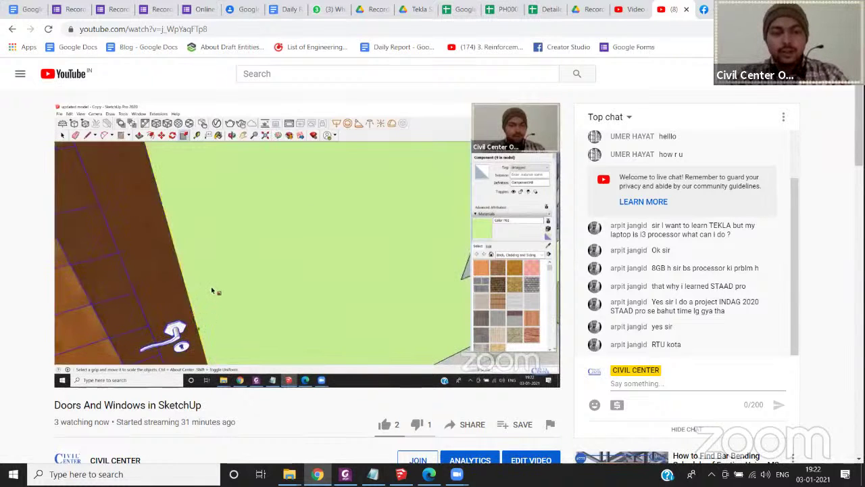
pyautogui.moveTo(343, 336)
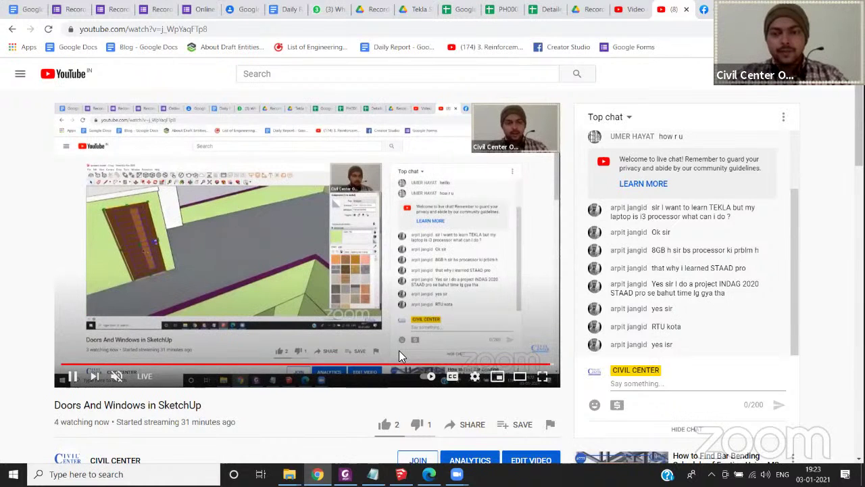
pyautogui.scroll(-1, 402, 355)
pyautogui.scroll(1, 402, 354)
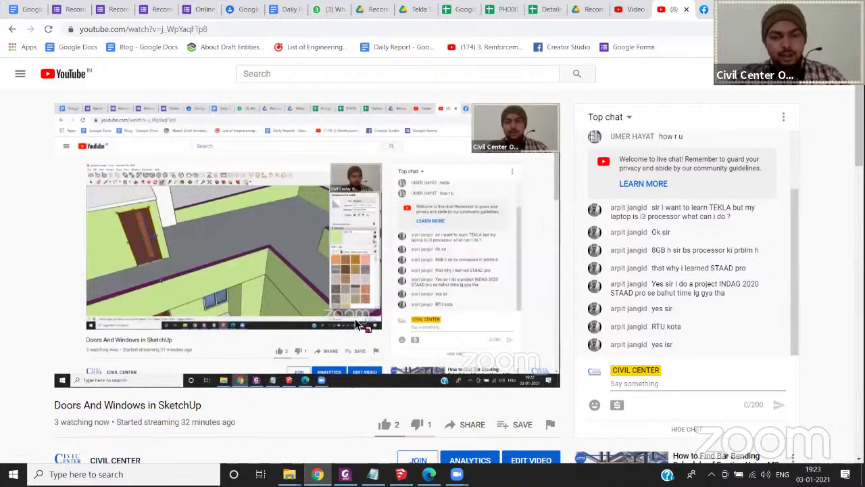
pyautogui.hotkey('alt', 'Tab')
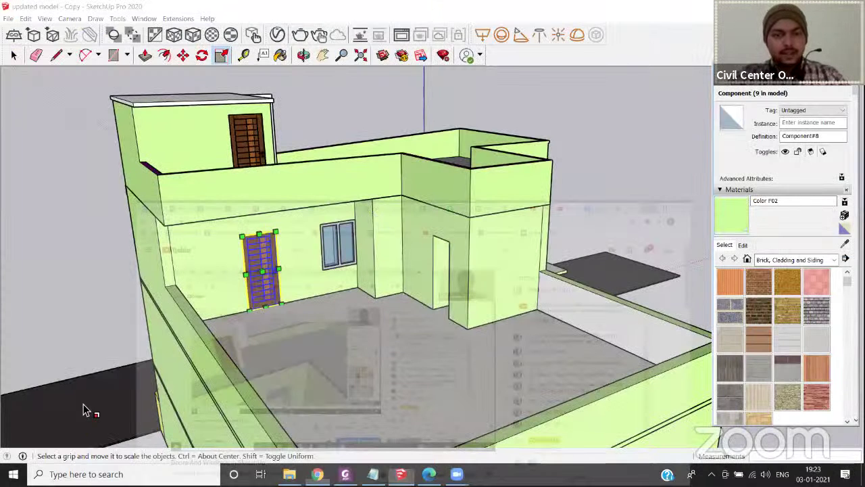
# Copy the fitted terrace door onto the open terrace floor in front of the window wall.
pyautogui.moveTo(232, 279)
pyautogui.mouseDown(button='middle')
pyautogui.moveTo(252, 284)
pyautogui.moveTo(308, 240)
pyautogui.moveTo(382, 246)
pyautogui.moveTo(414, 229)
pyautogui.mouseUp(button='middle')
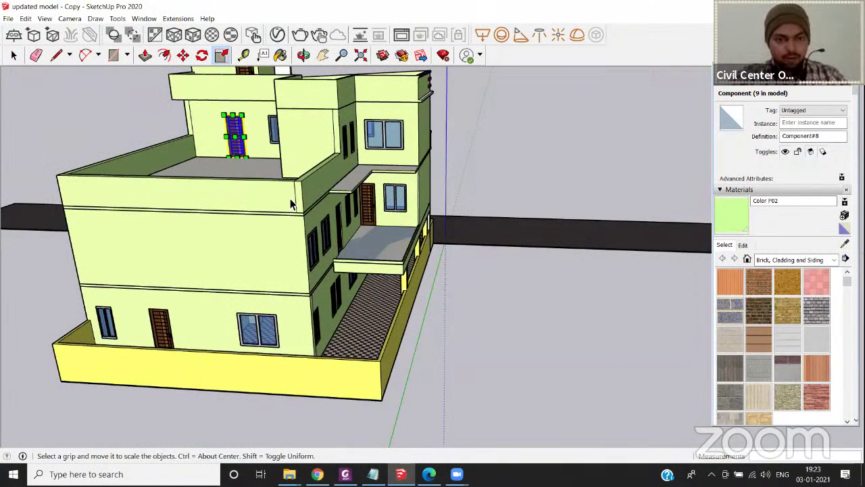
pyautogui.moveTo(283, 210); pyautogui.dragTo(265, 169, button='middle')
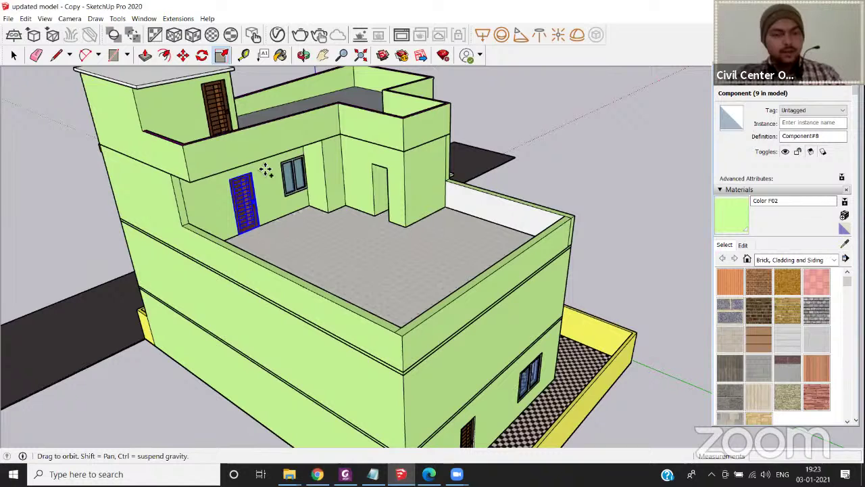
pyautogui.scroll(3, 345, 197)
pyautogui.press('m')
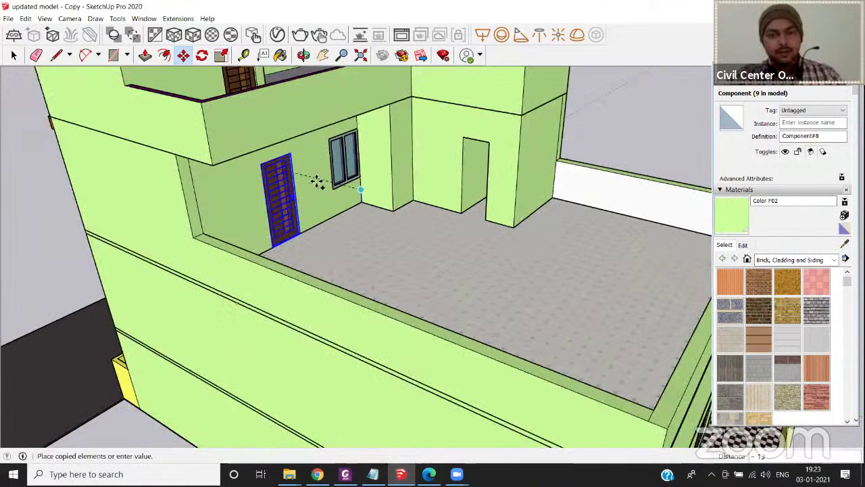
pyautogui.click(346, 216)
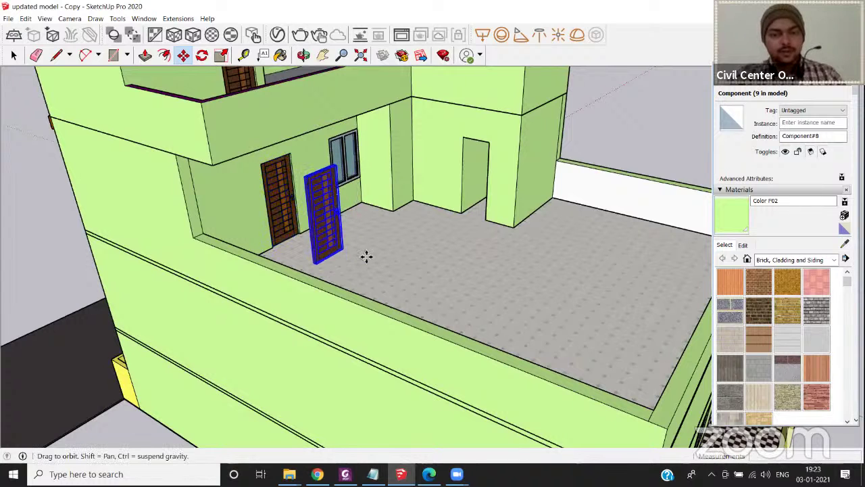
# Rotate the copied door 90 degrees about the vertical axis so it parallels the projecting room's side wall.
pyautogui.moveTo(338, 258); pyautogui.dragTo(341, 257, button='middle')
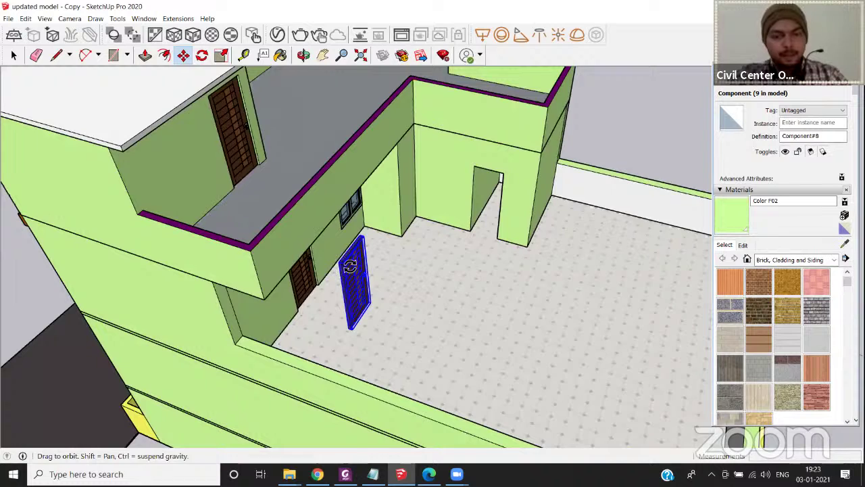
pyautogui.scroll(3, 351, 267)
pyautogui.press('q')
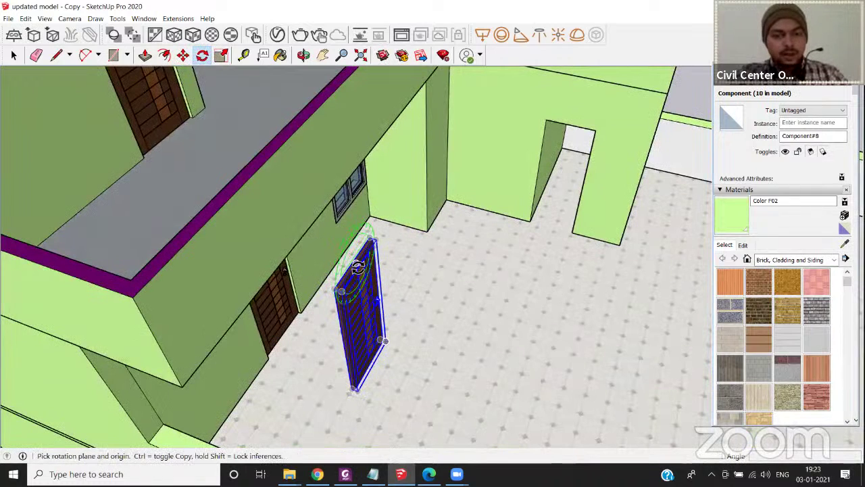
pyautogui.click(347, 275)
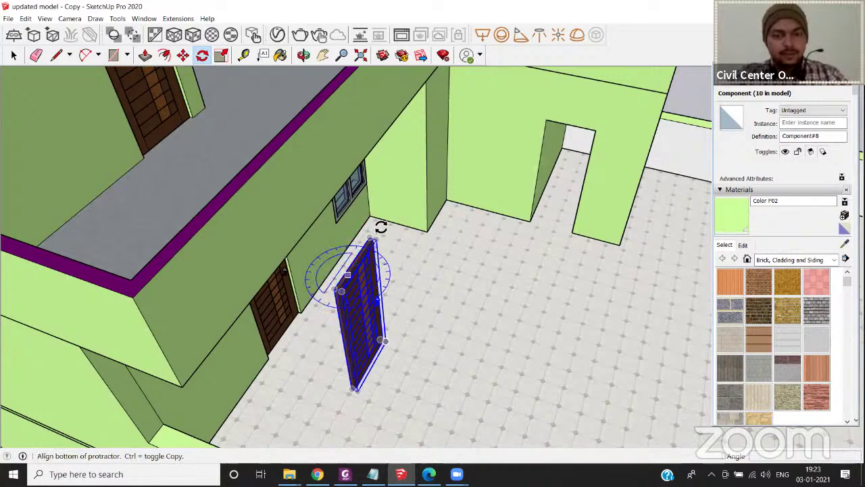
pyautogui.click(419, 260)
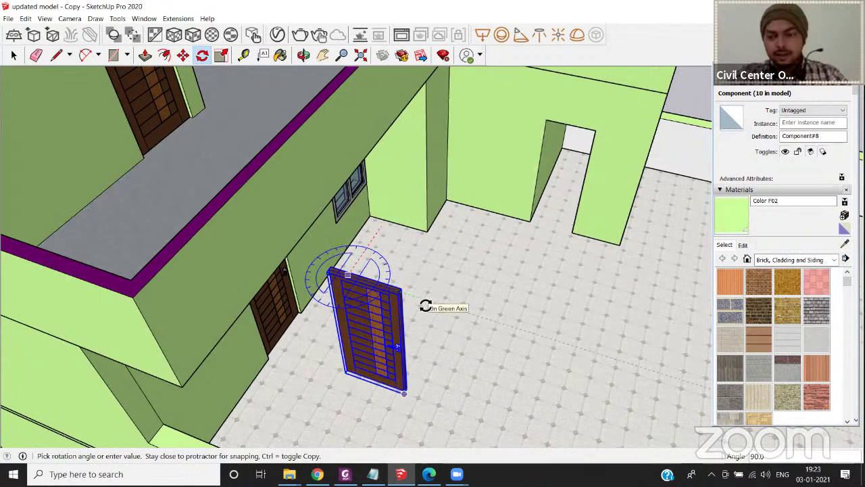
pyautogui.click(425, 306)
# Move the rotated door by its lower corner to the lower corner of the projecting room's door opening.
pyautogui.moveTo(355, 305); pyautogui.dragTo(392, 292, button='middle')
pyautogui.press('m')
pyautogui.click(379, 292)
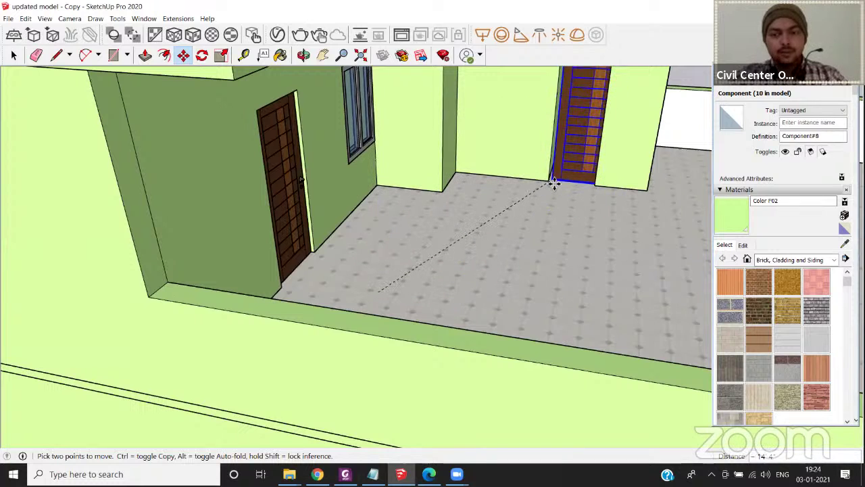
pyautogui.click(553, 183)
# Scale the projecting room's door horizontally by about 0.83 so it fits the opening's width.
pyautogui.moveTo(613, 137)
pyautogui.mouseDown(button='middle')
pyautogui.moveTo(605, 137)
pyautogui.moveTo(615, 132)
pyautogui.mouseUp(button='middle')
pyautogui.press('s')
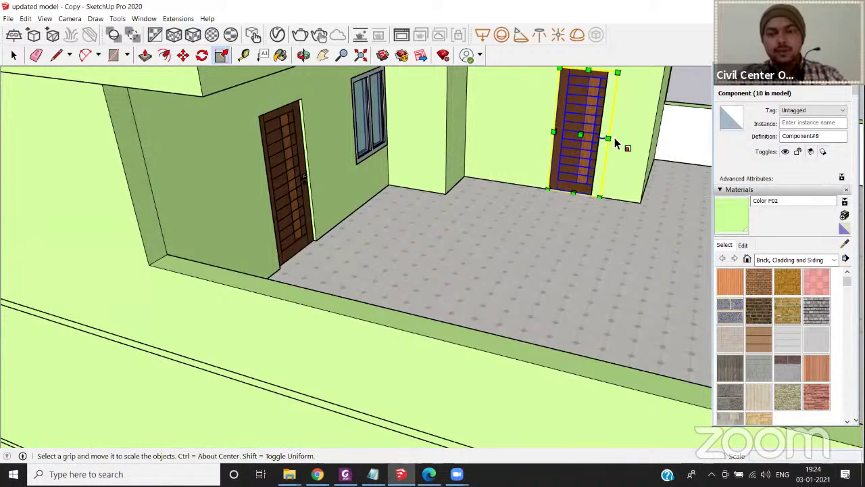
pyautogui.scroll(1, 614, 144)
pyautogui.moveTo(611, 139); pyautogui.dragTo(599, 139)
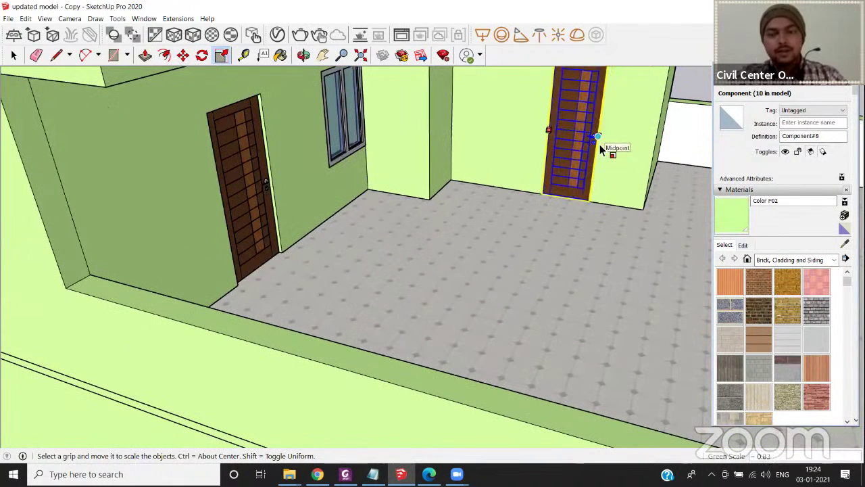
pyautogui.scroll(-6, 584, 197)
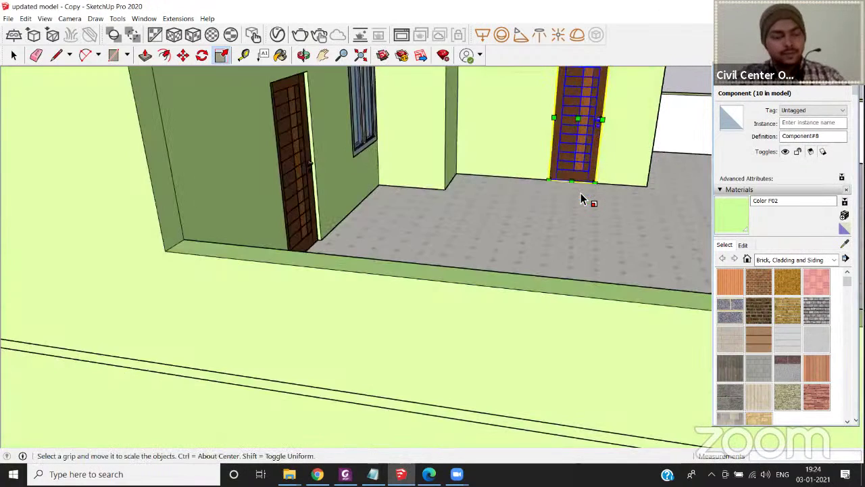
pyautogui.scroll(-3, 516, 266)
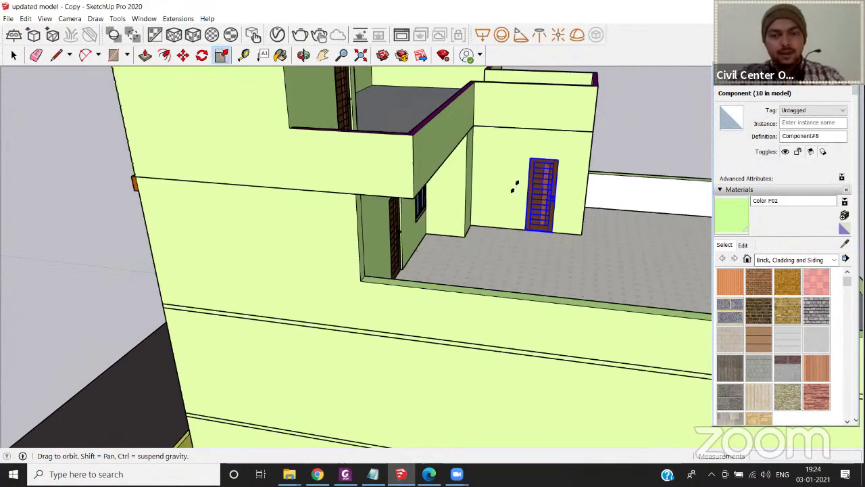
pyautogui.scroll(-2, 533, 194)
pyautogui.scroll(2, 494, 213)
pyautogui.scroll(4, 507, 227)
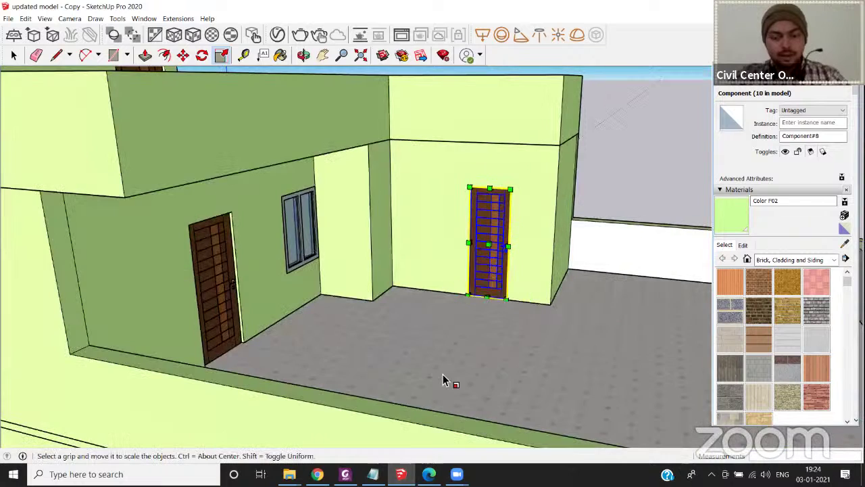
# Measure the depth of the reveal at the lower corner of the projecting room's door opening.
pyautogui.scroll(6, 445, 410)
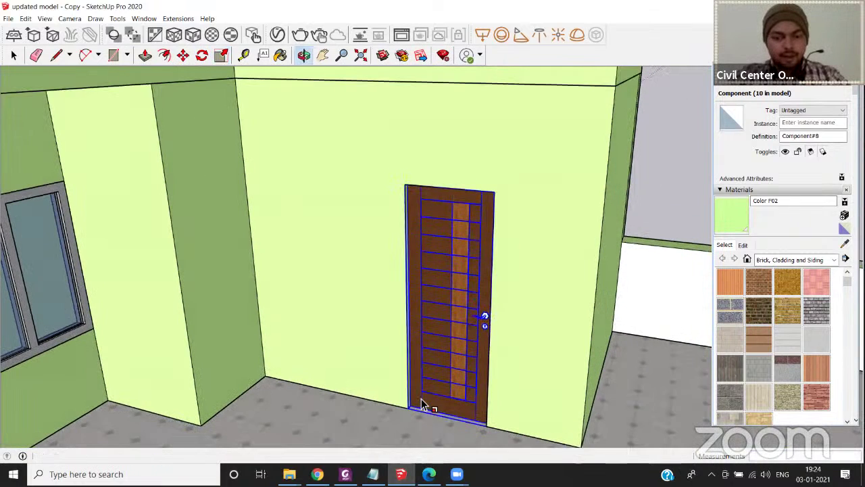
pyautogui.press('space')
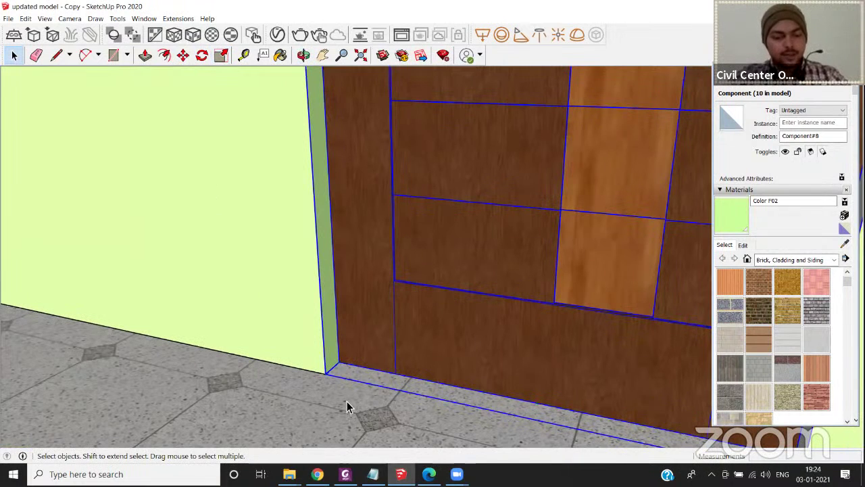
pyautogui.press('t')
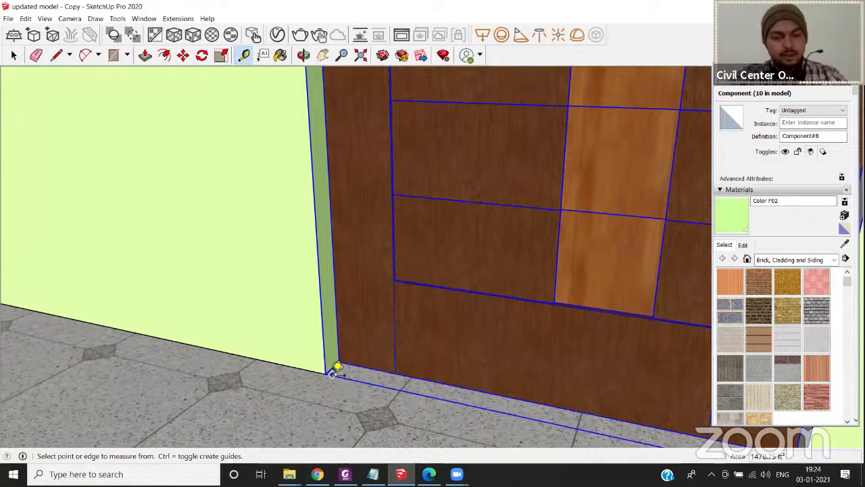
pyautogui.click(340, 361)
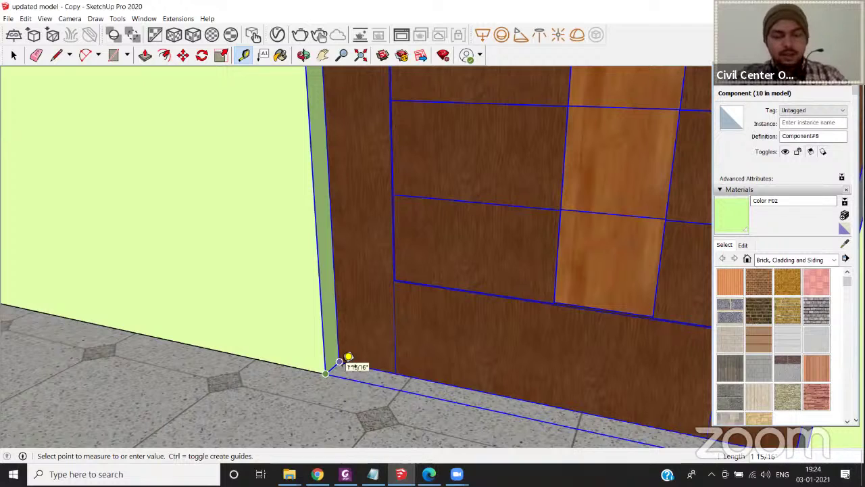
pyautogui.press('space')
pyautogui.scroll(-5, 348, 365)
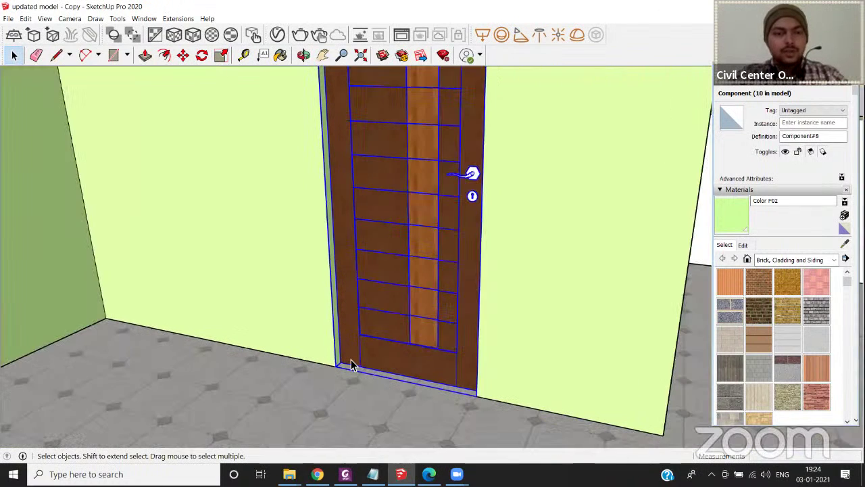
# Move the terrace window beside the projecting room 2" inward from its lower corner so it sits recessed in the wall.
pyautogui.scroll(-4, 203, 358)
pyautogui.scroll(-2, 150, 329)
pyautogui.scroll(4, 151, 329)
pyautogui.moveTo(150, 330); pyautogui.dragTo(244, 260, button='middle')
pyautogui.scroll(4, 108, 274)
pyautogui.scroll(3, 38, 264)
pyautogui.scroll(3, 93, 245)
pyautogui.scroll(3, 158, 272)
pyautogui.moveTo(159, 277); pyautogui.dragTo(149, 249, button='middle')
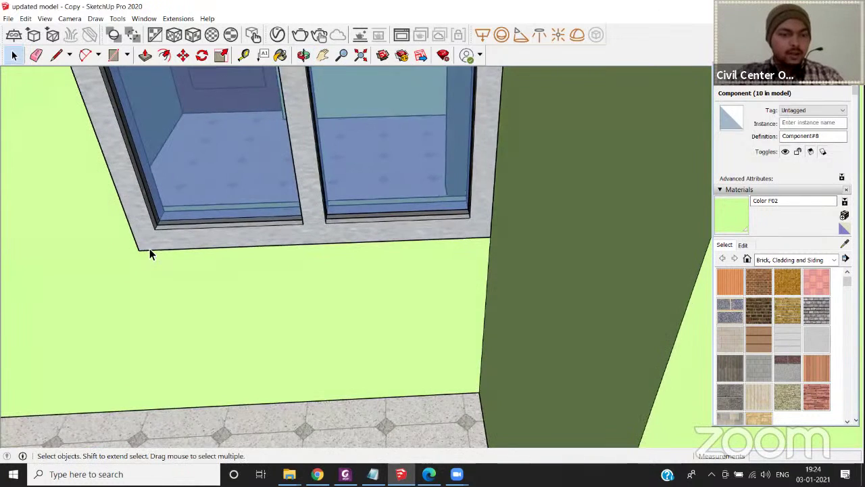
pyautogui.scroll(3, 149, 248)
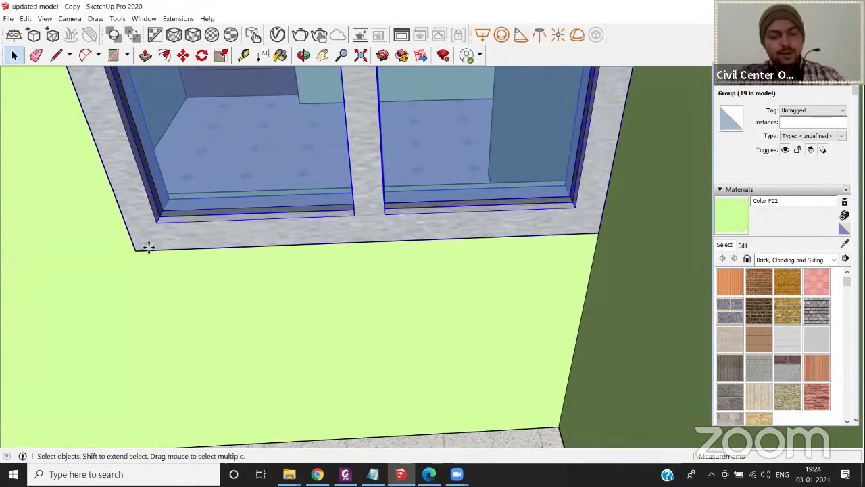
pyautogui.press('m')
pyautogui.click(137, 252)
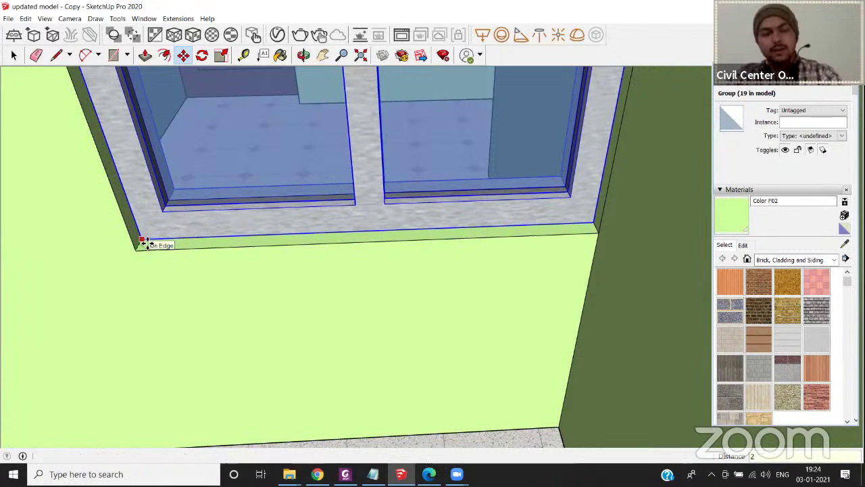
# Move the two ground-floor end-wall windows and the two windows stacked above the porch slab on the parallel wall 2" inward along the green axis.
pyautogui.scroll(-3, 147, 245)
pyautogui.scroll(-5, 146, 243)
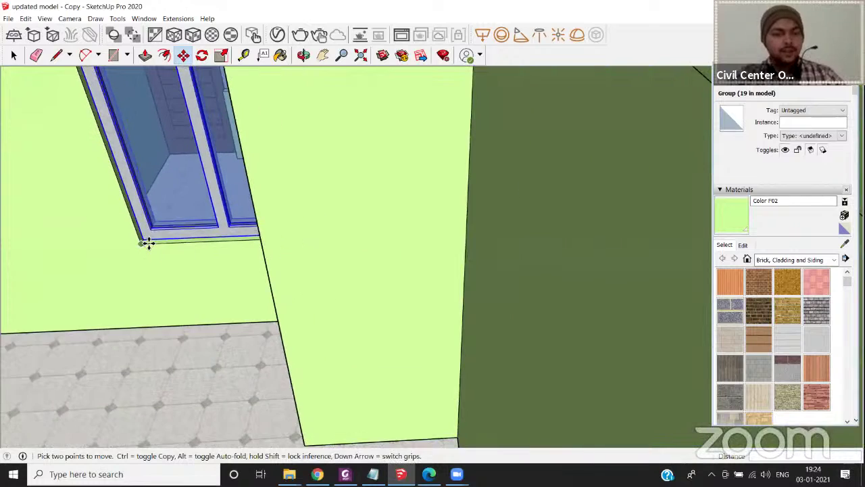
pyautogui.scroll(-5, 147, 242)
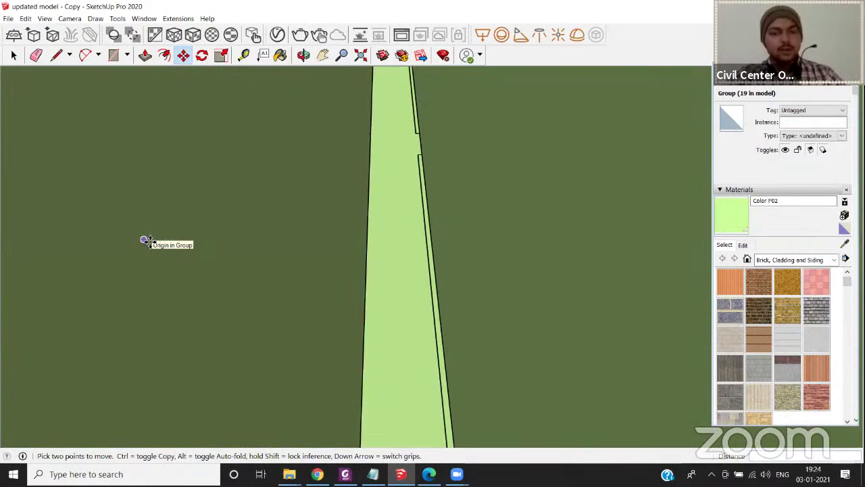
pyautogui.scroll(-5, 163, 245)
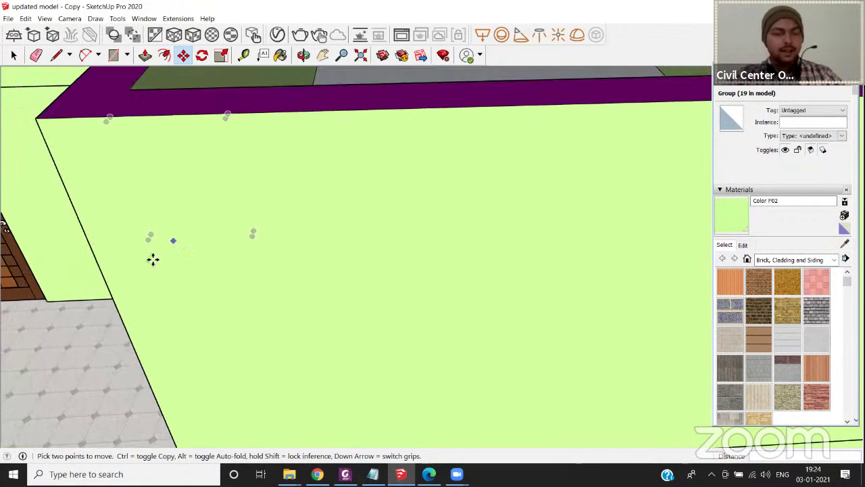
pyautogui.scroll(-6, 61, 271)
pyautogui.moveTo(212, 219); pyautogui.dragTo(329, 178, button='middle')
pyautogui.moveTo(340, 251); pyautogui.dragTo(351, 216, button='middle')
pyautogui.scroll(-8, 359, 233)
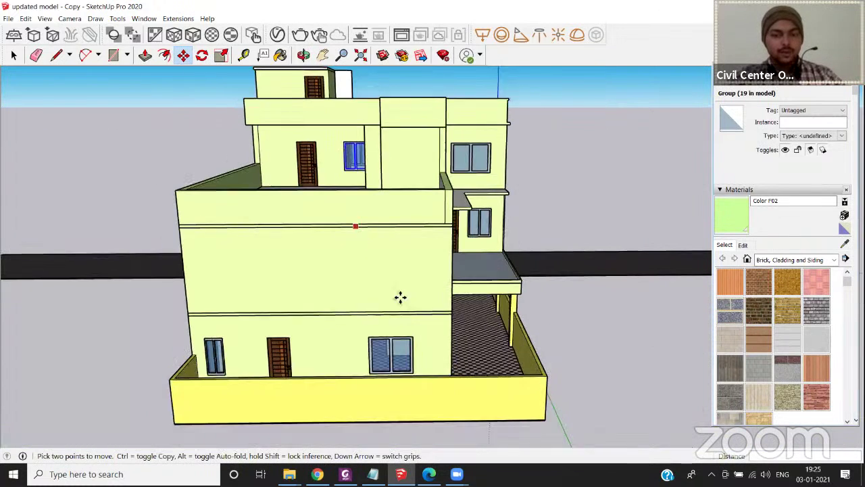
pyautogui.moveTo(266, 317); pyautogui.dragTo(176, 280, button='middle')
pyautogui.scroll(5, 202, 301)
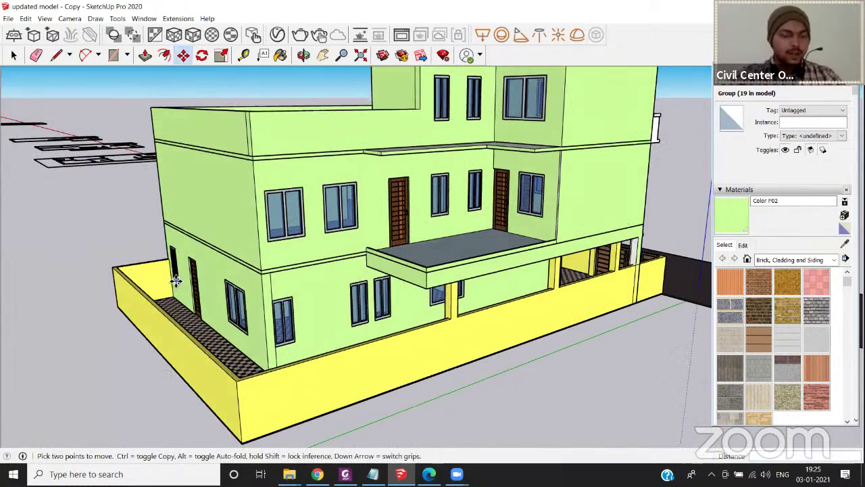
pyautogui.scroll(8, 175, 280)
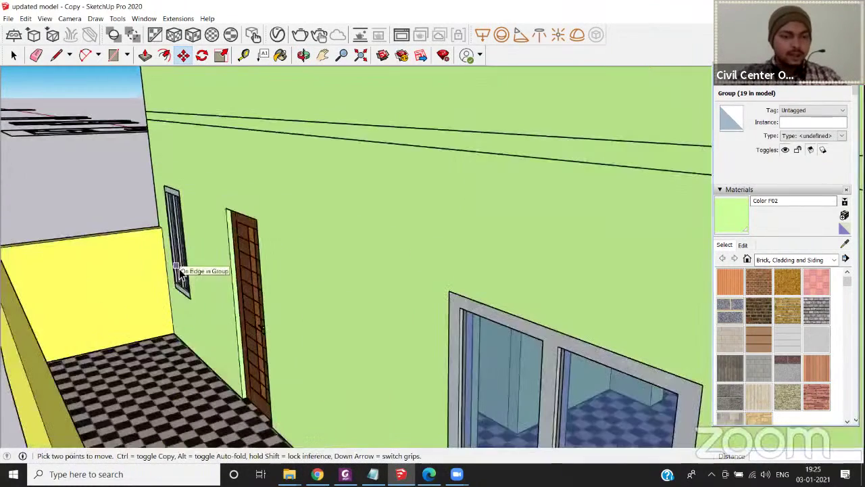
pyautogui.press('space')
pyautogui.click(181, 277)
pyautogui.scroll(-6, 184, 279)
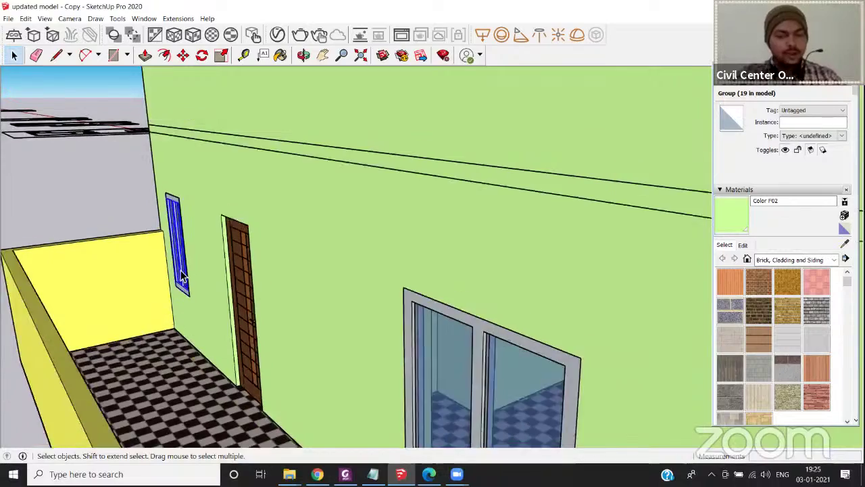
pyautogui.scroll(-4, 187, 279)
pyautogui.keyDown('shift'); pyautogui.click(291, 346); pyautogui.keyUp('shift')
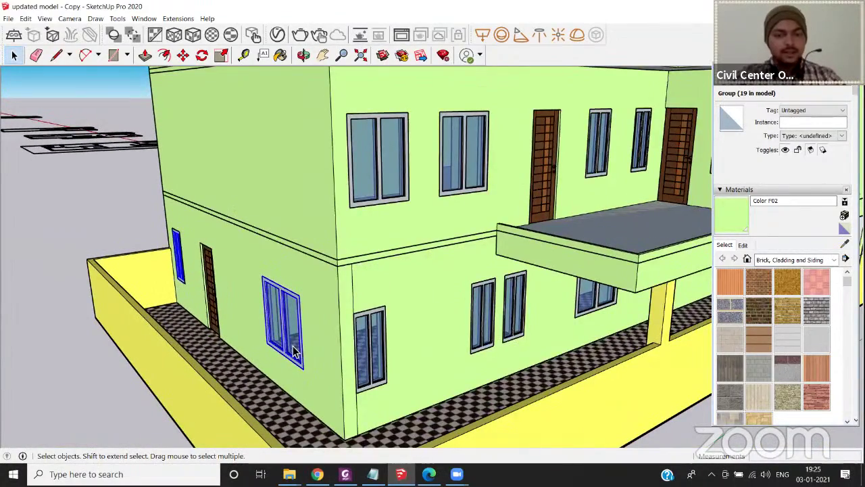
pyautogui.scroll(1, 294, 352)
pyautogui.scroll(-5, 294, 352)
pyautogui.keyDown('shift'); pyautogui.click(523, 243); pyautogui.keyUp('shift')
pyautogui.keyDown('shift'); pyautogui.click(522, 176); pyautogui.keyUp('shift')
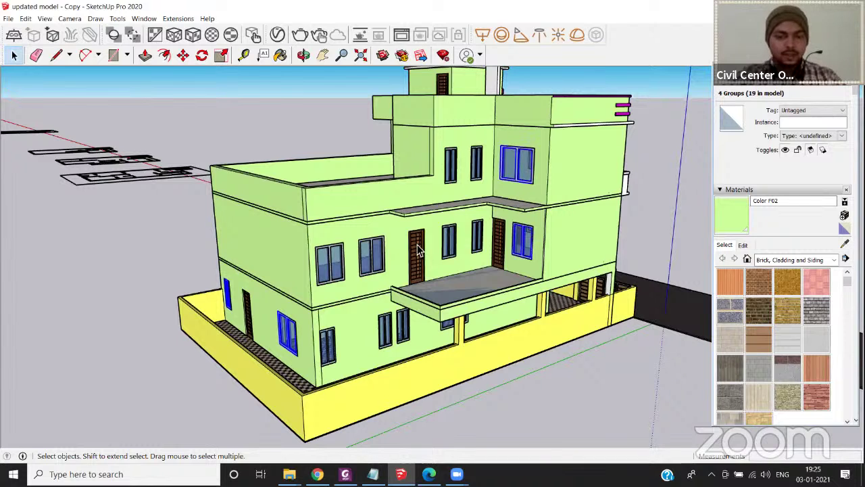
pyautogui.moveTo(481, 267); pyautogui.dragTo(496, 287, button='middle')
pyautogui.scroll(10, 495, 288)
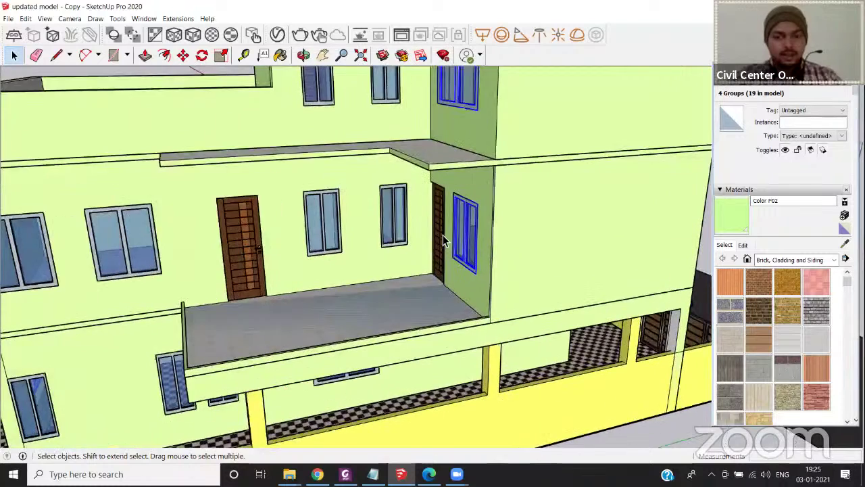
pyautogui.scroll(2, 436, 215)
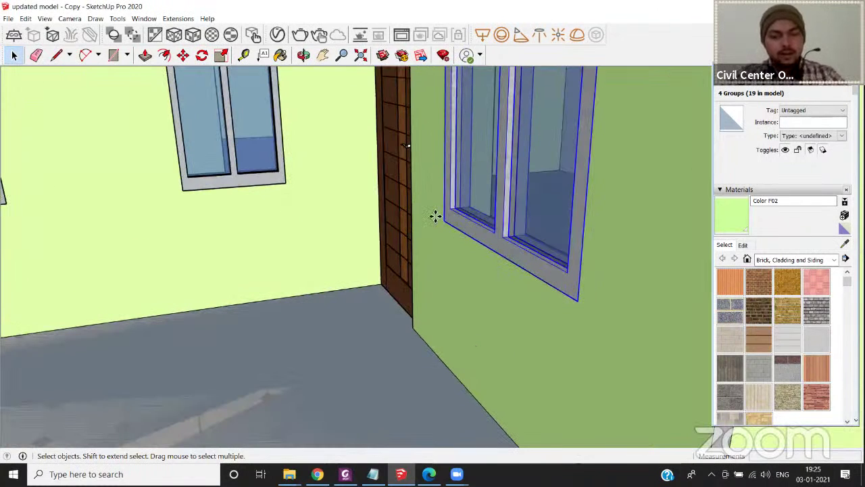
pyautogui.press('m')
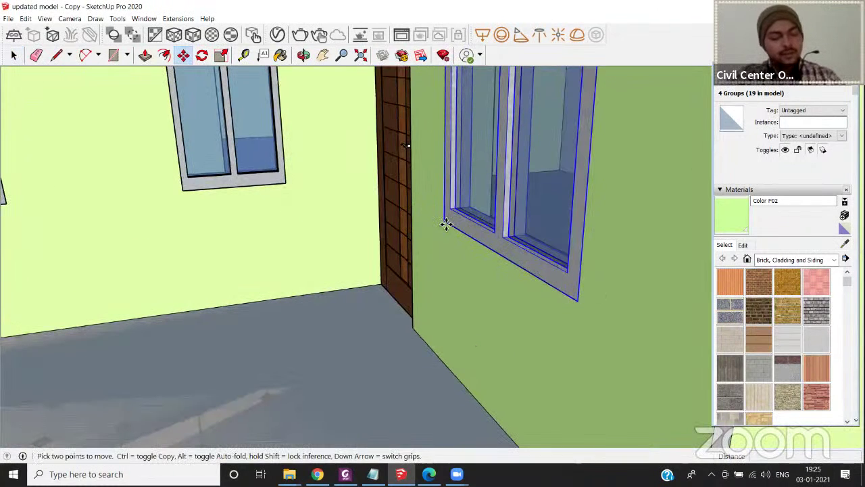
pyautogui.click(448, 219)
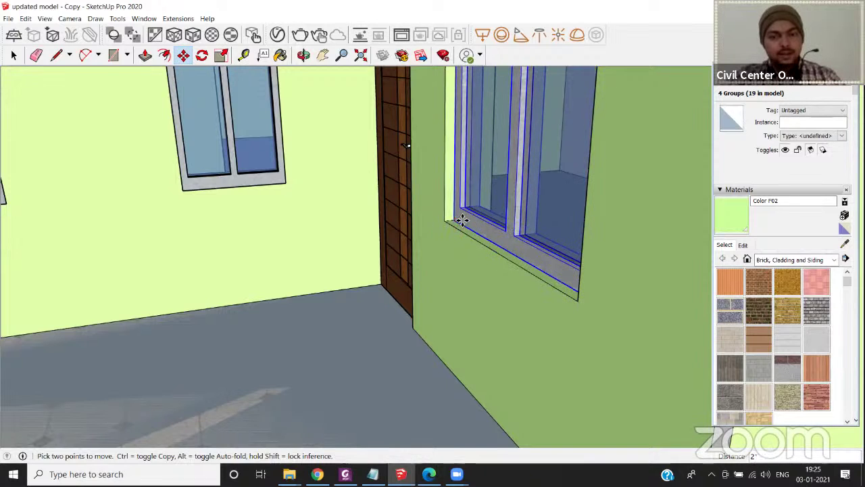
pyautogui.write('2')
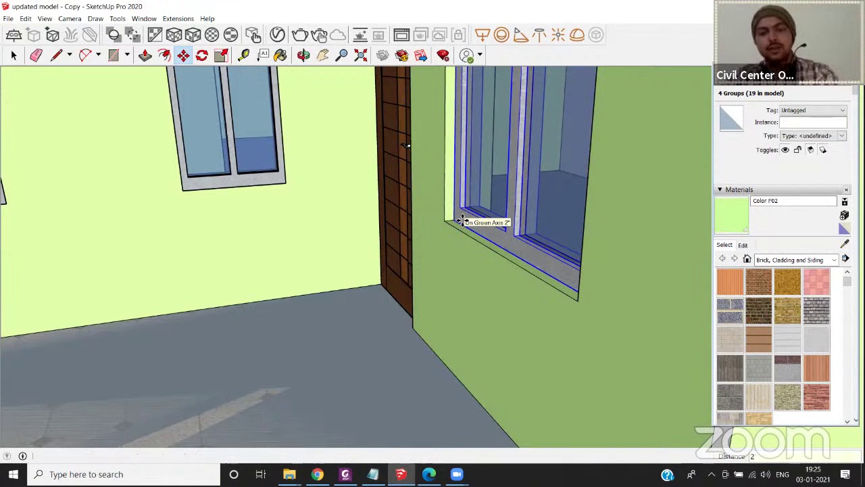
pyautogui.press('Return')
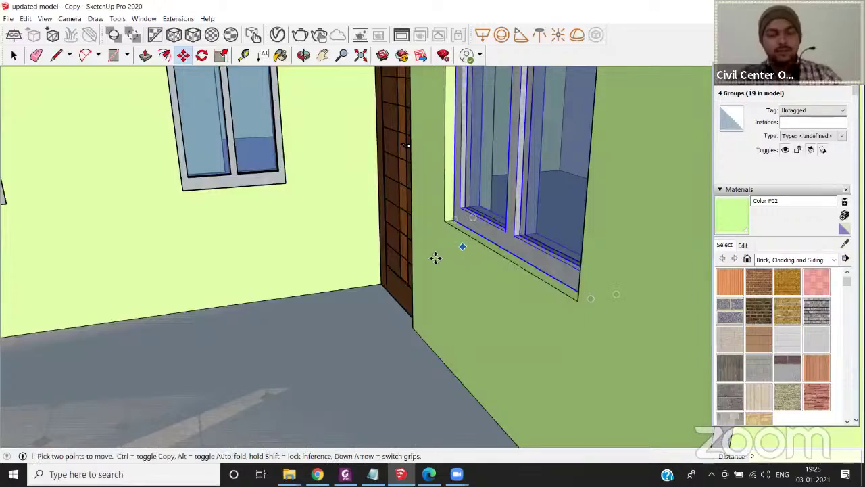
# Examine the four recessed windows on both floors and the ground-floor end wall, and clear the selection.
pyautogui.scroll(-6, 436, 256)
pyautogui.scroll(-4, 434, 261)
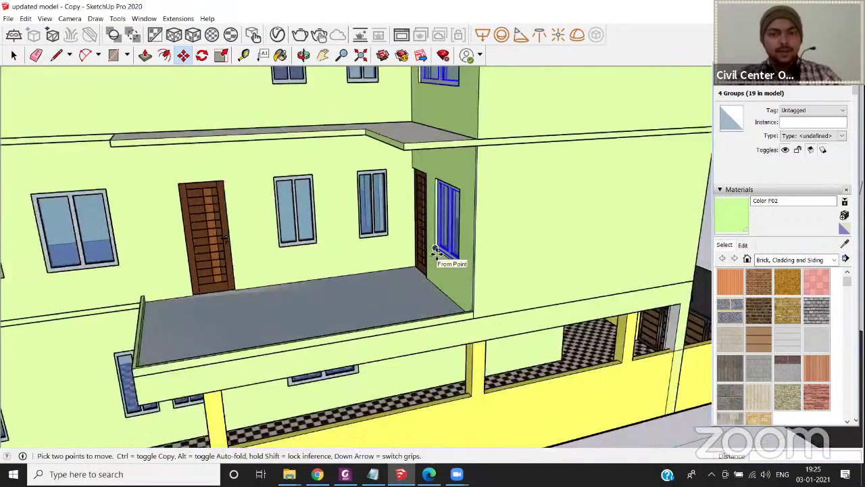
pyautogui.scroll(4, 432, 116)
pyautogui.scroll(5, 437, 160)
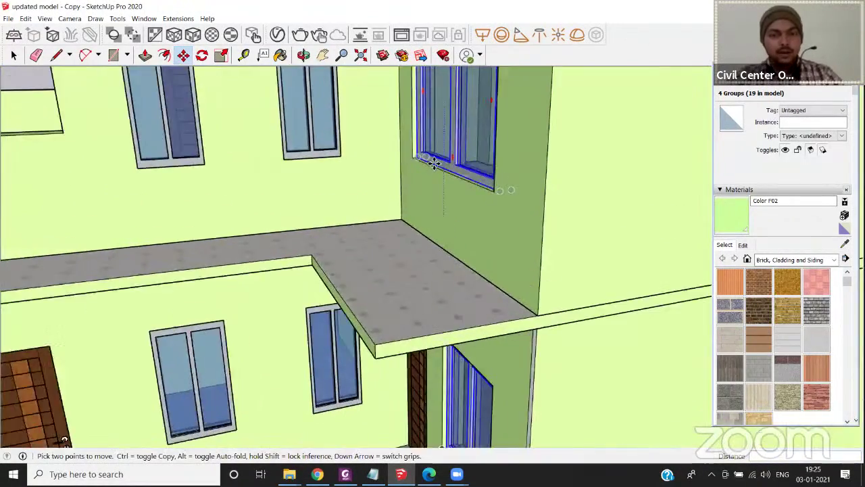
pyautogui.scroll(-5, 433, 164)
pyautogui.scroll(-9, 434, 164)
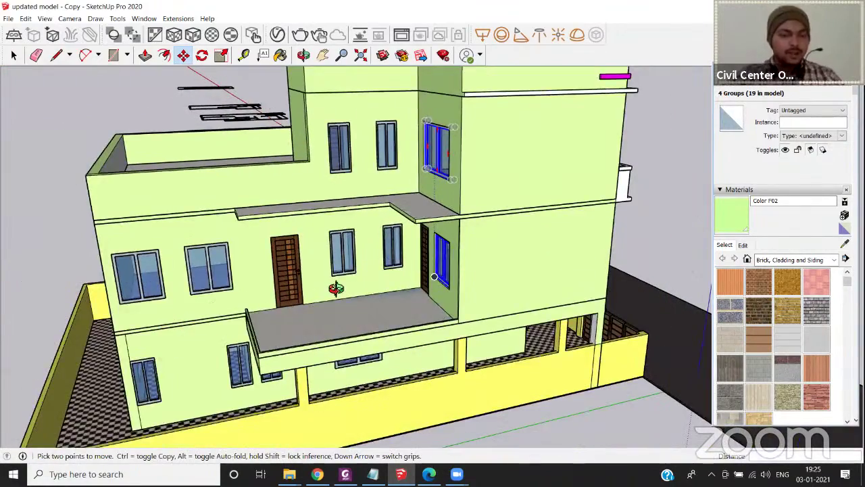
pyautogui.scroll(-3, 336, 289)
pyautogui.moveTo(329, 299); pyautogui.dragTo(265, 321, button='middle')
pyautogui.scroll(3, 245, 315)
pyautogui.scroll(5, 245, 315)
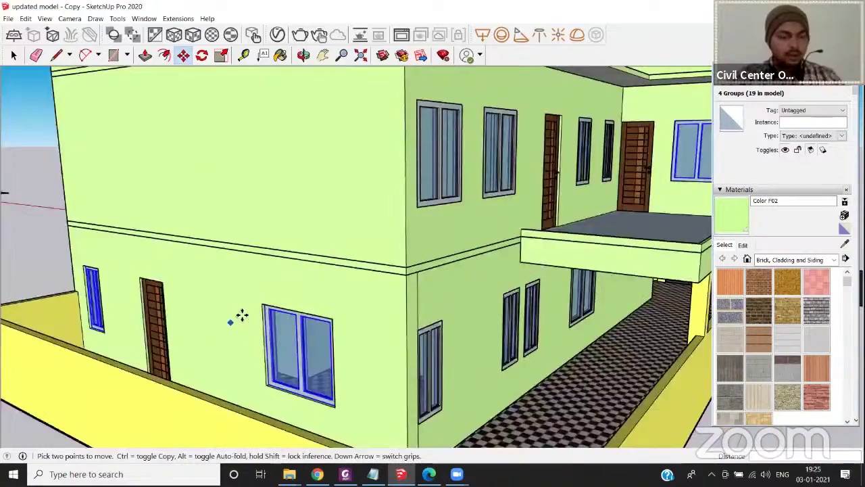
pyautogui.scroll(-2, 244, 305)
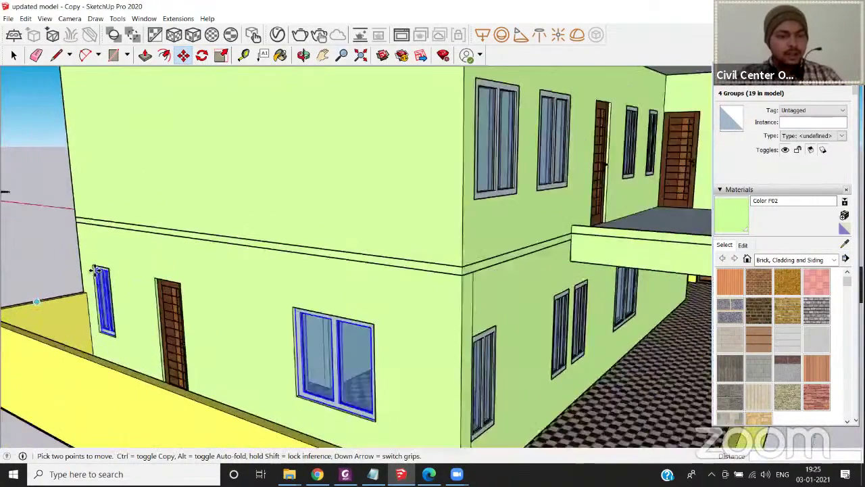
pyautogui.scroll(5, 95, 267)
pyautogui.scroll(-5, 277, 299)
pyautogui.moveTo(276, 300); pyautogui.dragTo(312, 295, button='middle')
pyautogui.scroll(-5, 312, 295)
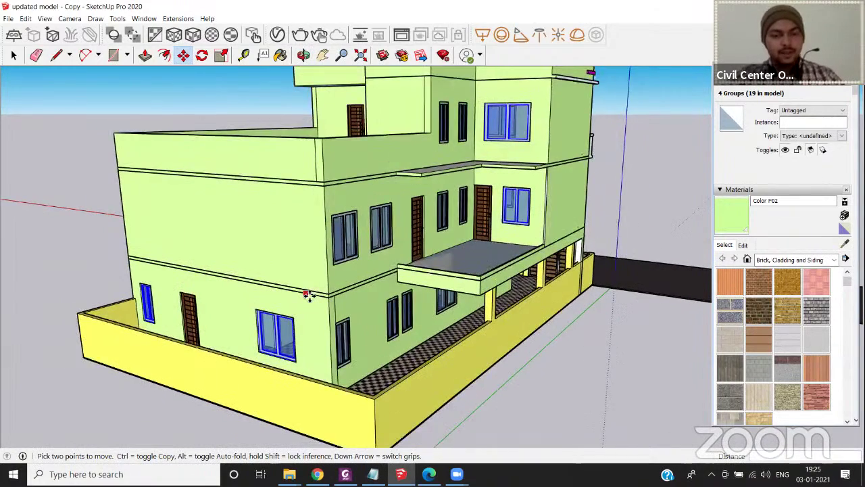
pyautogui.press('space')
pyautogui.click(449, 351)
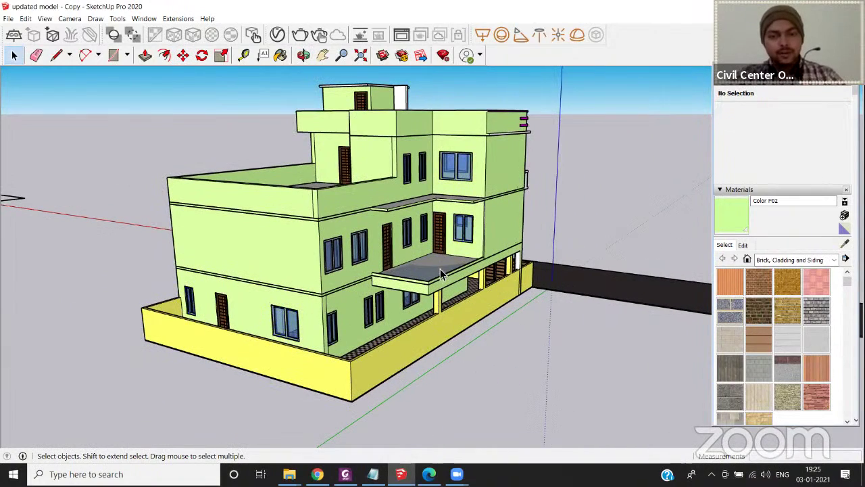
# Select the six upper-floor and four ground-floor windows along the long porch-side wall and move all ten 2" inward from a lower window corner.
pyautogui.scroll(3, 443, 276)
pyautogui.click(395, 132)
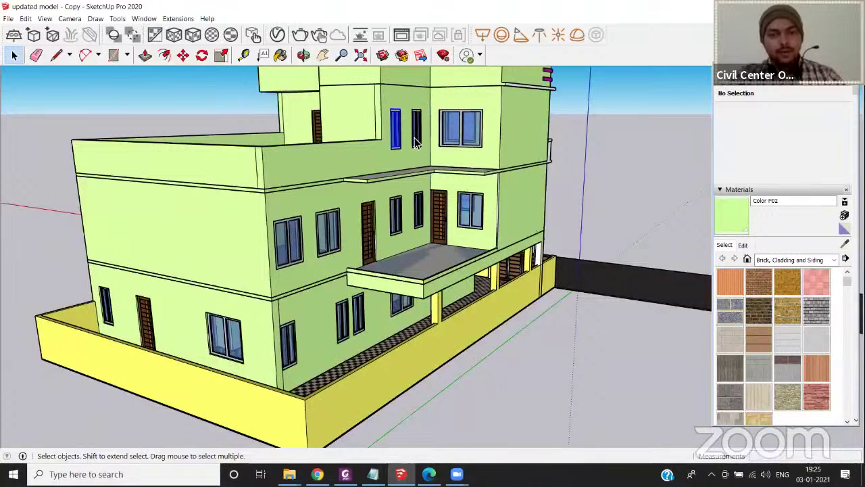
pyautogui.click(416, 139)
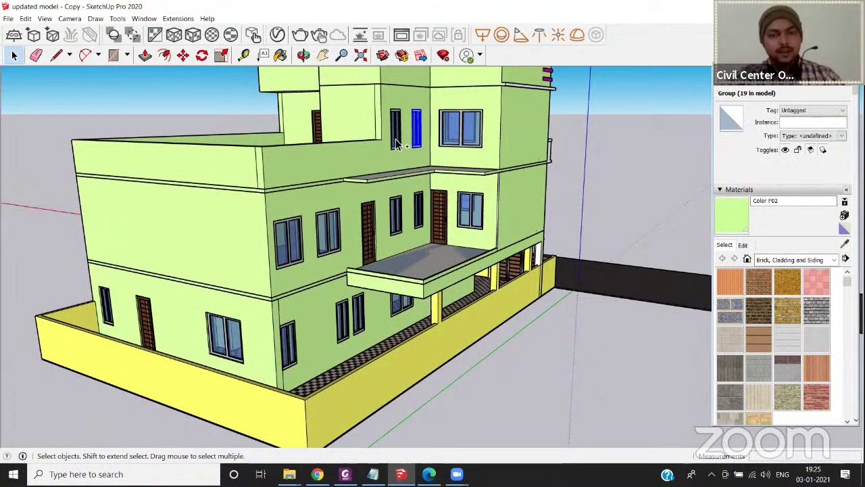
pyautogui.scroll(4, 398, 158)
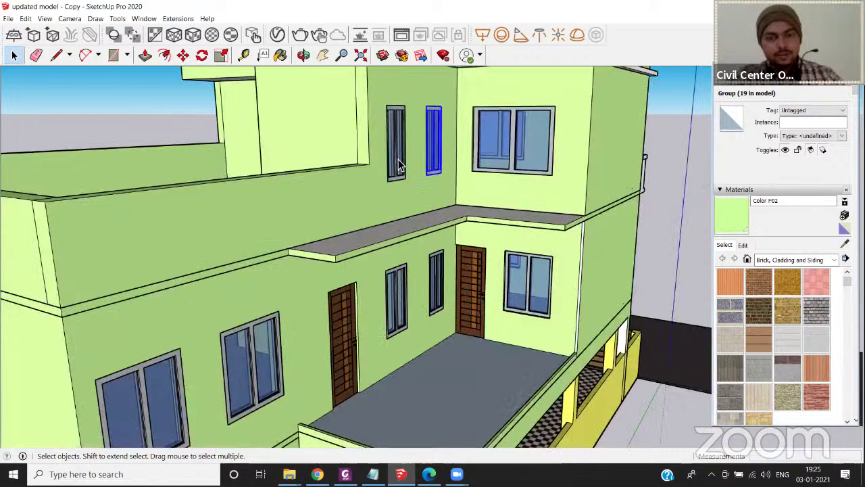
pyautogui.click(399, 160)
pyautogui.keyDown('ctrl'); pyautogui.click(441, 162); pyautogui.keyUp('ctrl')
pyautogui.keyDown('ctrl'); pyautogui.click(438, 304); pyautogui.keyUp('ctrl')
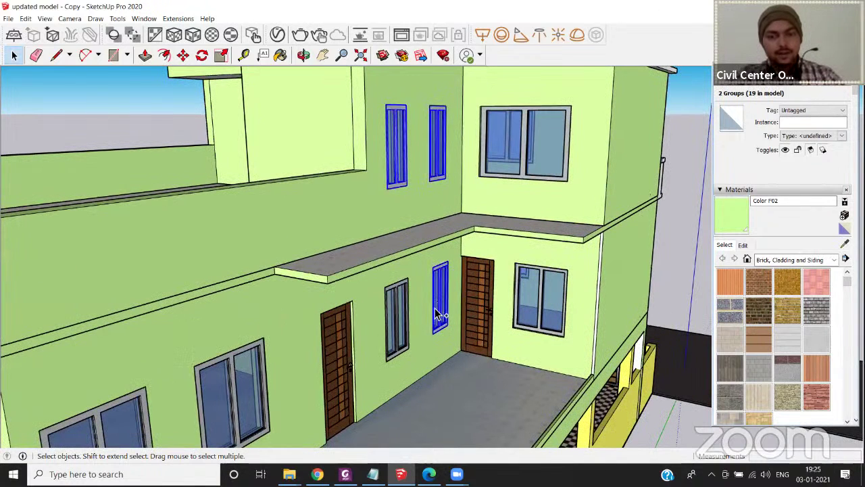
pyautogui.keyDown('ctrl'); pyautogui.click(256, 382); pyautogui.keyUp('ctrl')
pyautogui.keyDown('ctrl'); pyautogui.click(138, 415); pyautogui.keyUp('ctrl')
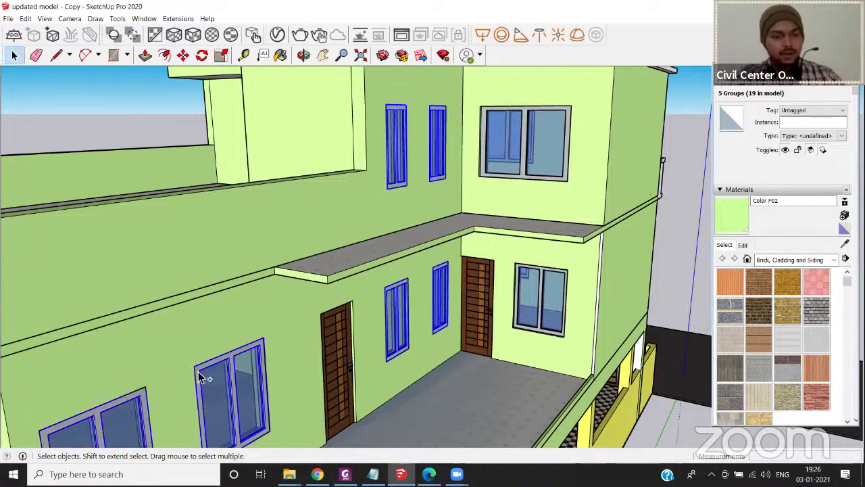
pyautogui.scroll(-10, 279, 348)
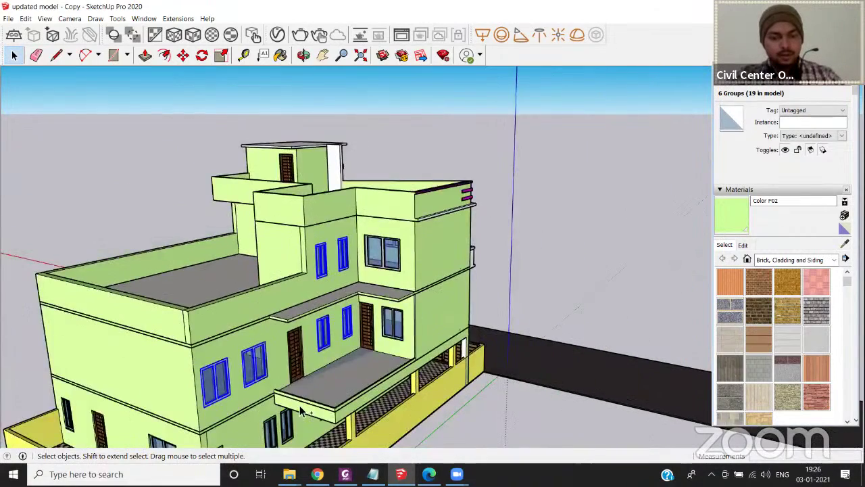
pyautogui.scroll(-2, 298, 372)
pyautogui.keyDown('ctrl'); pyautogui.moveTo(298, 372); pyautogui.dragTo(298, 317, button='middle'); pyautogui.keyUp('ctrl')
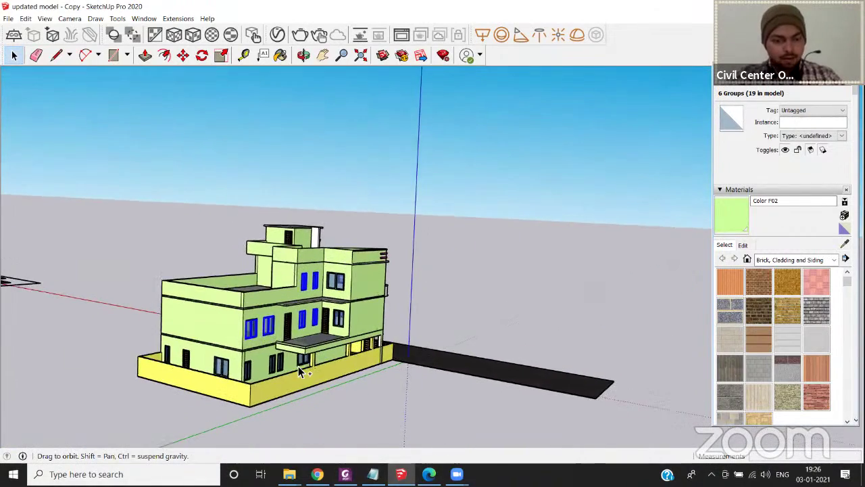
pyautogui.scroll(2, 306, 365)
pyautogui.scroll(5, 308, 363)
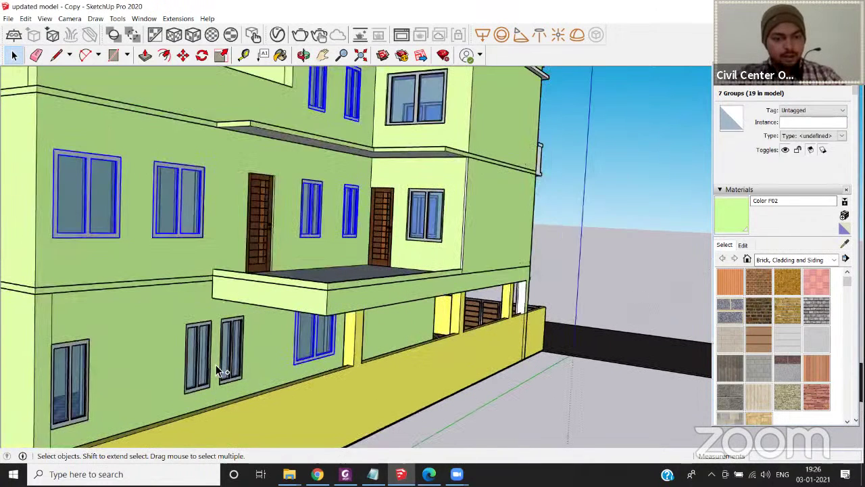
pyautogui.keyDown('ctrl'); pyautogui.click(217, 368); pyautogui.keyUp('ctrl')
pyautogui.keyDown('shift'); pyautogui.click(223, 369); pyautogui.keyUp('shift')
pyautogui.keyDown('shift'); pyautogui.click(222, 372); pyautogui.keyUp('shift')
pyautogui.keyDown('shift'); pyautogui.click(198, 368); pyautogui.keyUp('shift')
pyautogui.keyDown('shift'); pyautogui.click(72, 394); pyautogui.keyUp('shift')
pyautogui.scroll(-4, 128, 376)
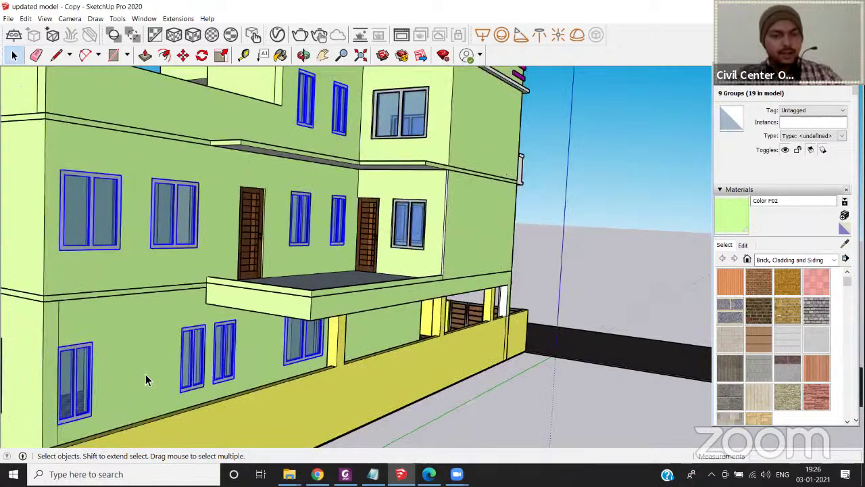
pyautogui.scroll(1, 89, 410)
pyautogui.scroll(5, 119, 400)
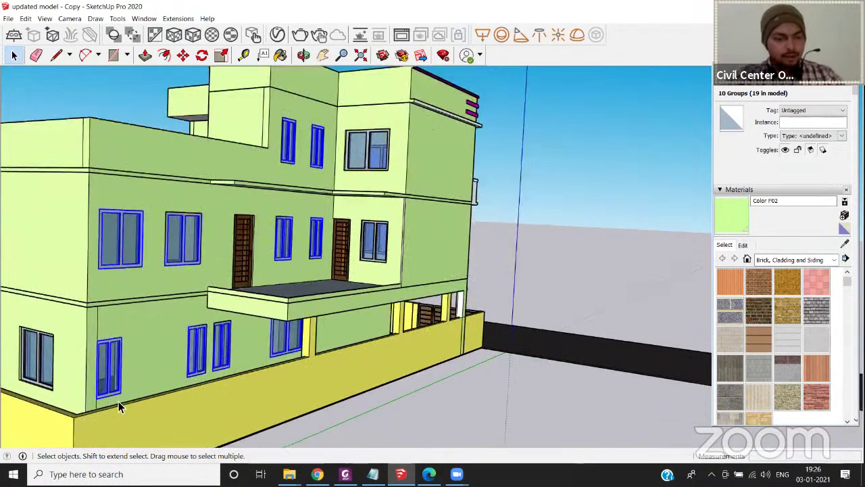
pyautogui.scroll(6, 154, 380)
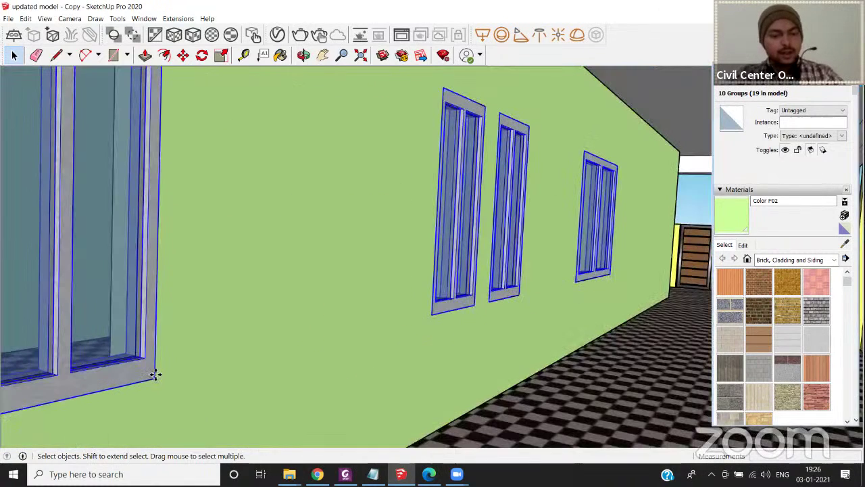
pyautogui.press('m')
pyautogui.click(156, 380)
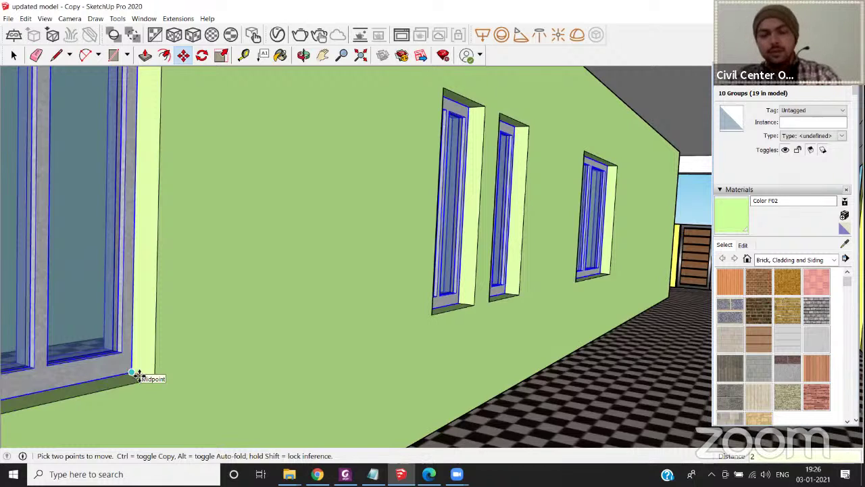
pyautogui.press('Return')
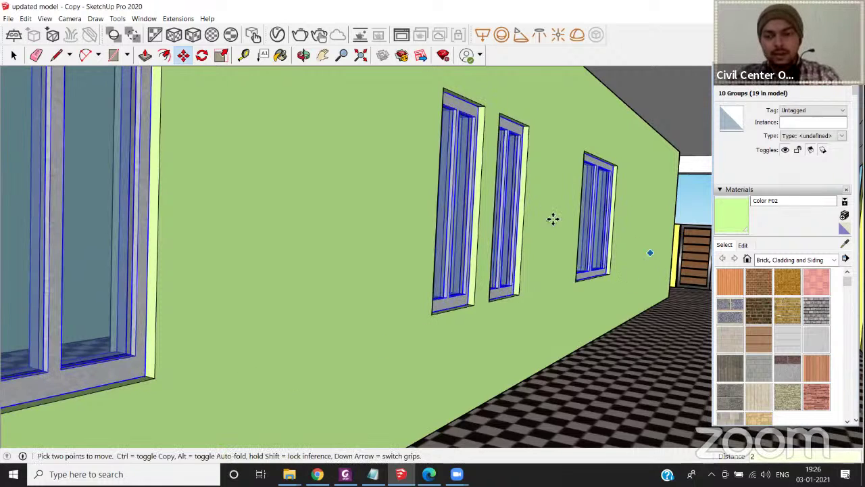
# Examine the recessed windows on every floor of the porch-side wall, around the porch slab and the projecting room.
pyautogui.scroll(3, 580, 264)
pyautogui.scroll(-5, 487, 236)
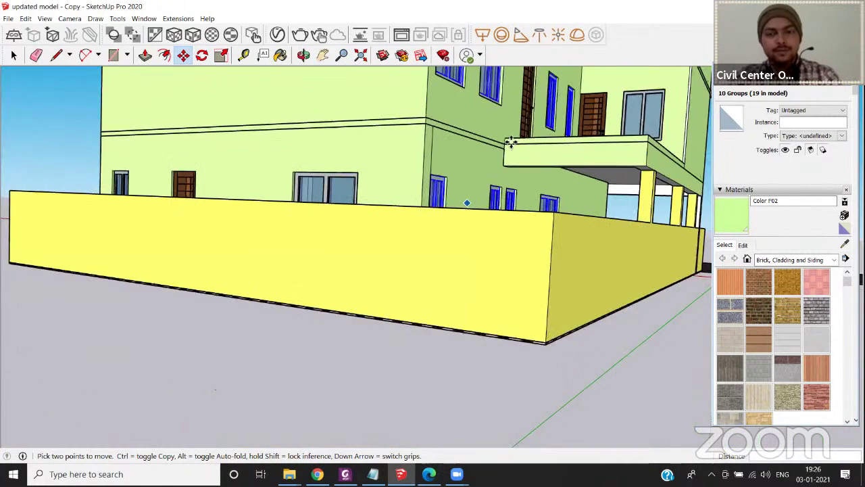
pyautogui.moveTo(510, 142); pyautogui.dragTo(619, 146, button='middle')
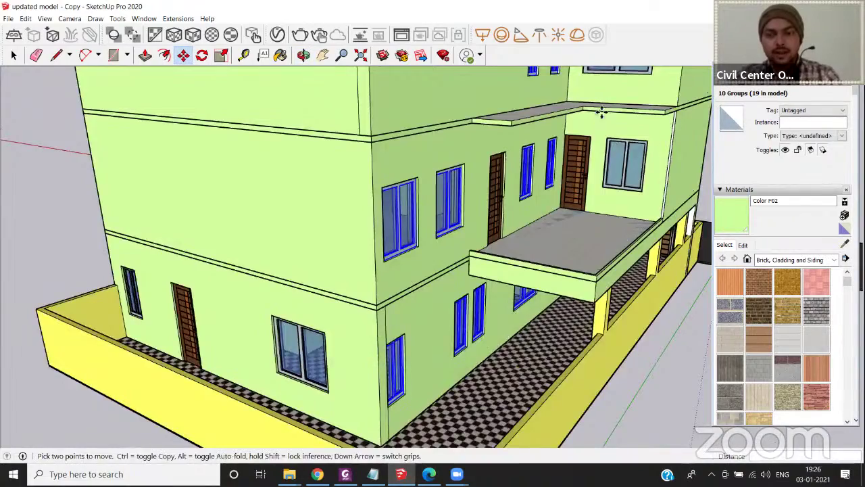
pyautogui.scroll(6, 604, 111)
pyautogui.scroll(-8, 604, 112)
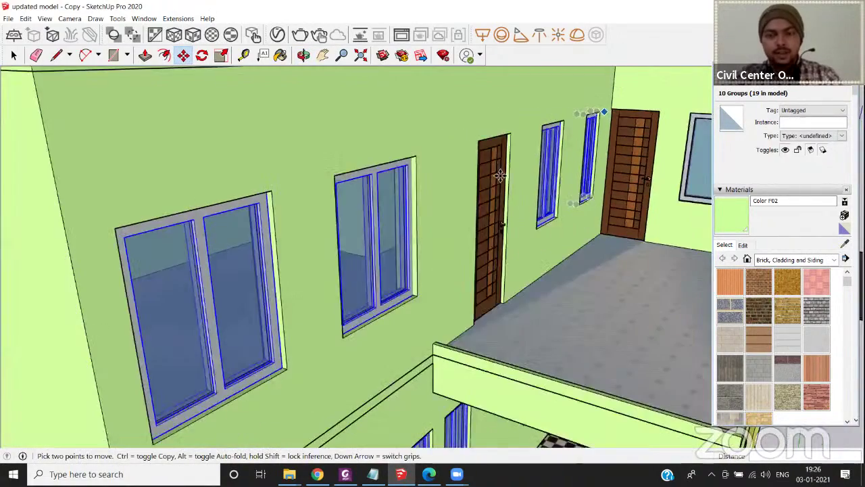
pyautogui.moveTo(498, 177); pyautogui.dragTo(485, 268, button='middle')
pyautogui.scroll(2, 485, 269)
pyautogui.scroll(-1, 485, 268)
pyautogui.scroll(-5, 485, 268)
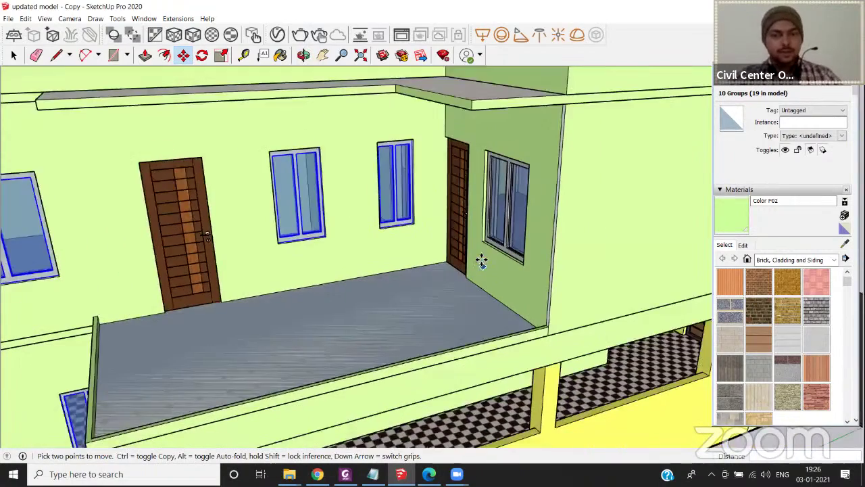
pyautogui.scroll(2, 504, 213)
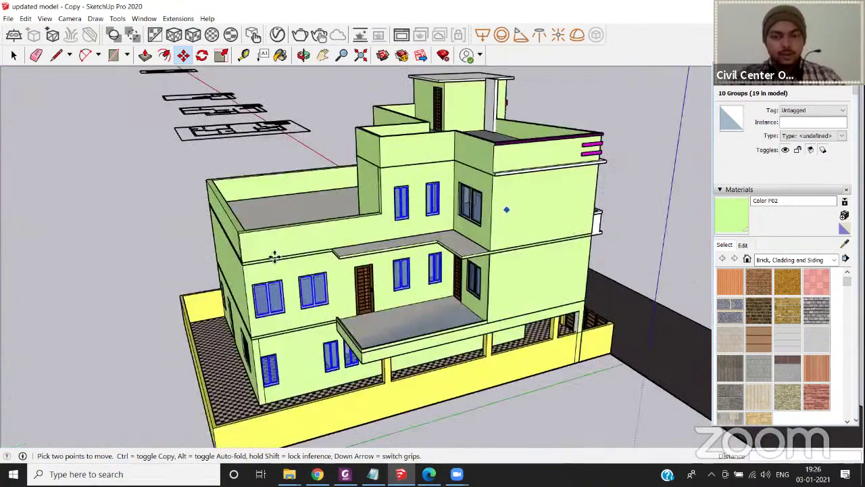
pyautogui.scroll(4, 267, 280)
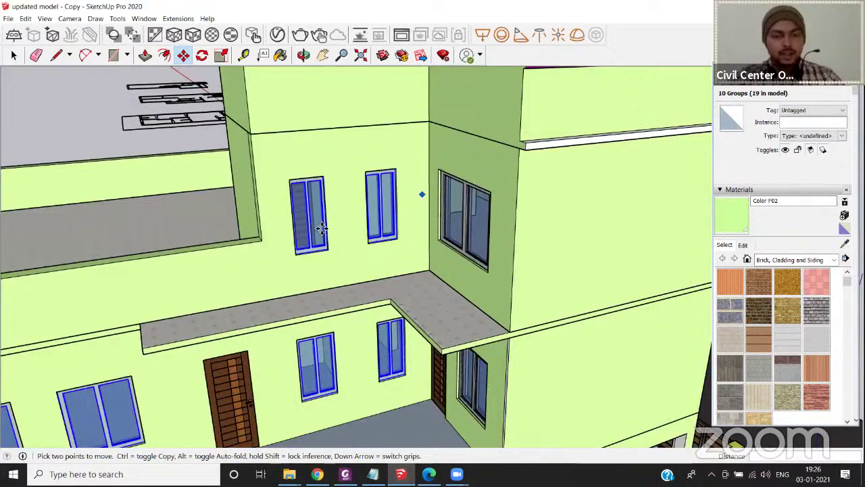
pyautogui.scroll(-1, 271, 284)
pyautogui.scroll(3, 270, 282)
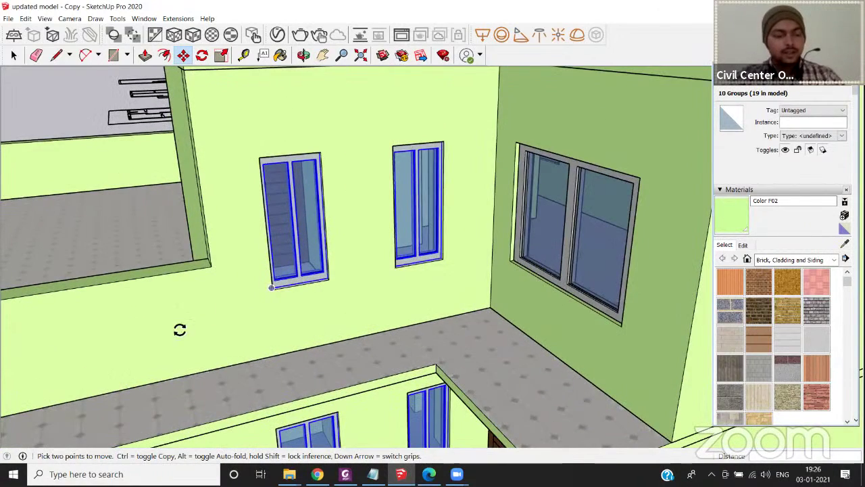
pyautogui.scroll(-4, 304, 276)
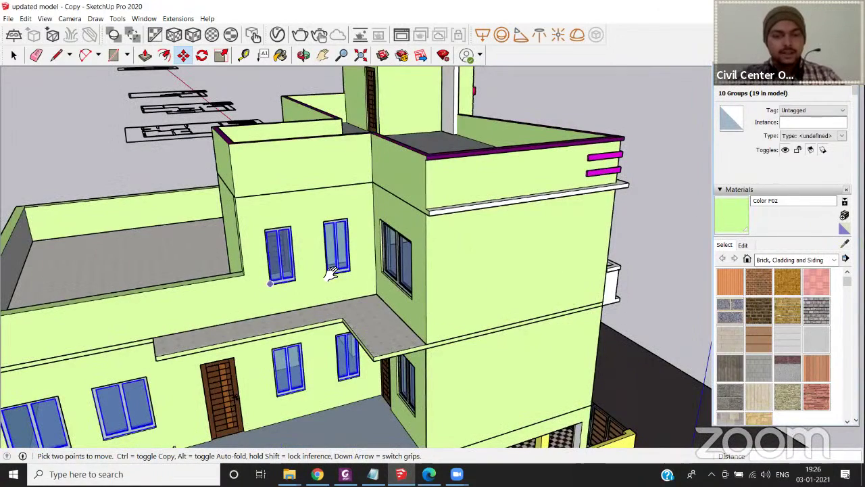
# Examine the ground-floor end wall's windows and door, and view the house from all sides around to the front elevation.
pyautogui.scroll(-5, 331, 274)
pyautogui.moveTo(433, 319); pyautogui.dragTo(415, 331, button='middle')
pyautogui.scroll(6, 440, 332)
pyautogui.scroll(-2, 415, 331)
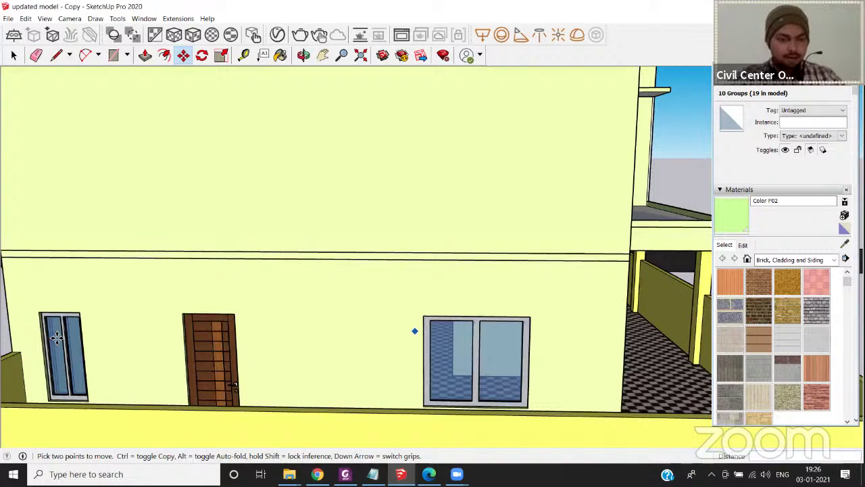
pyautogui.keyDown('shift'); pyautogui.moveTo(58, 338); pyautogui.dragTo(377, 346, button='middle'); pyautogui.keyUp('shift')
pyautogui.scroll(4, 378, 347)
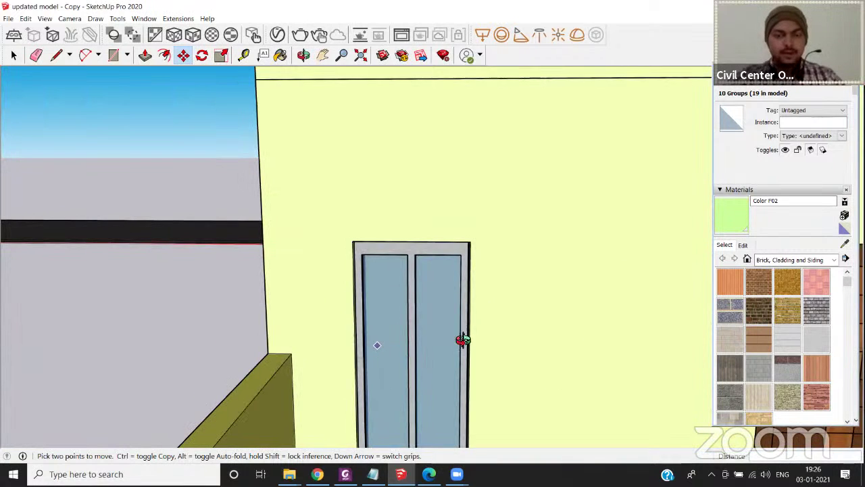
pyautogui.scroll(-3, 500, 346)
pyautogui.scroll(-1, 502, 342)
pyautogui.moveTo(500, 338); pyautogui.dragTo(380, 324, button='middle')
pyautogui.scroll(-4, 505, 322)
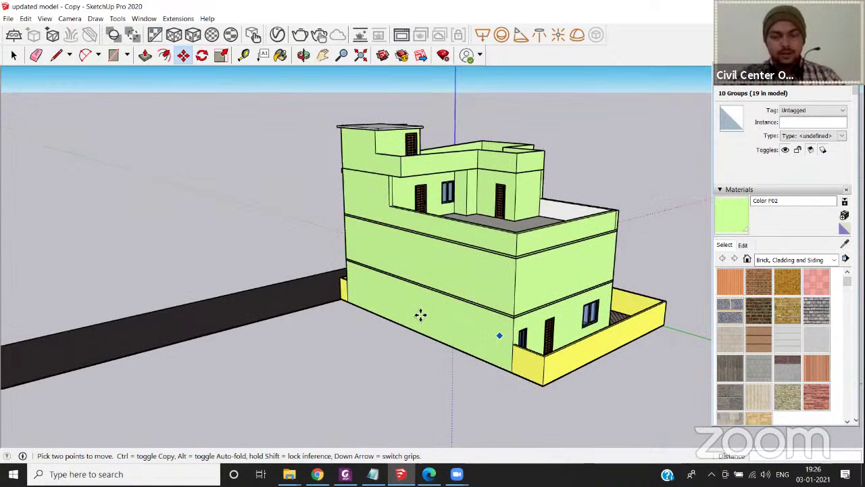
pyautogui.moveTo(421, 315); pyautogui.dragTo(323, 328, button='middle')
pyautogui.moveTo(413, 286); pyautogui.dragTo(339, 280, button='middle')
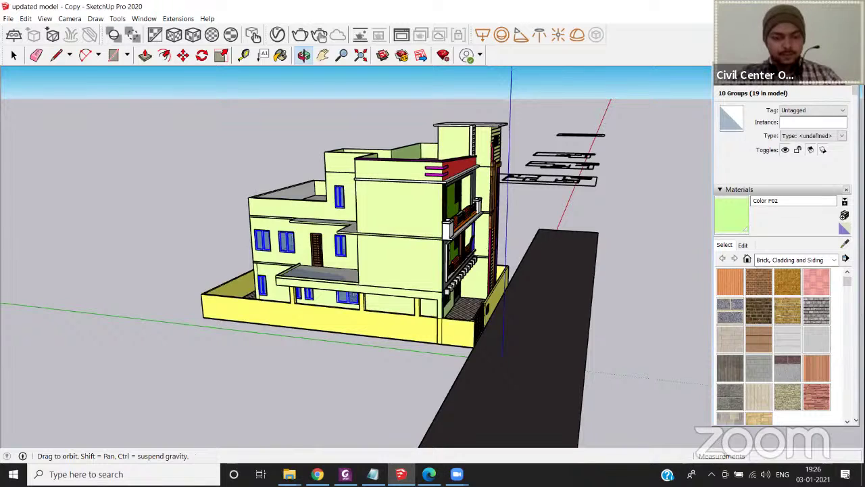
pyautogui.moveTo(466, 297); pyautogui.dragTo(341, 310, button='middle')
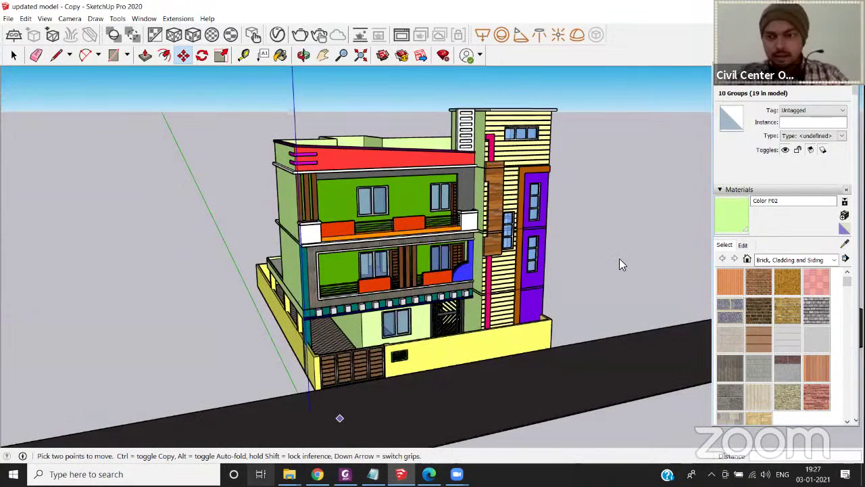
# Switch to Chrome, reload the Drive folder "Recorded Session of SketchUp" and look through its session videos.
pyautogui.hotkey('alt', 'Tab')
pyautogui.click(49, 29)
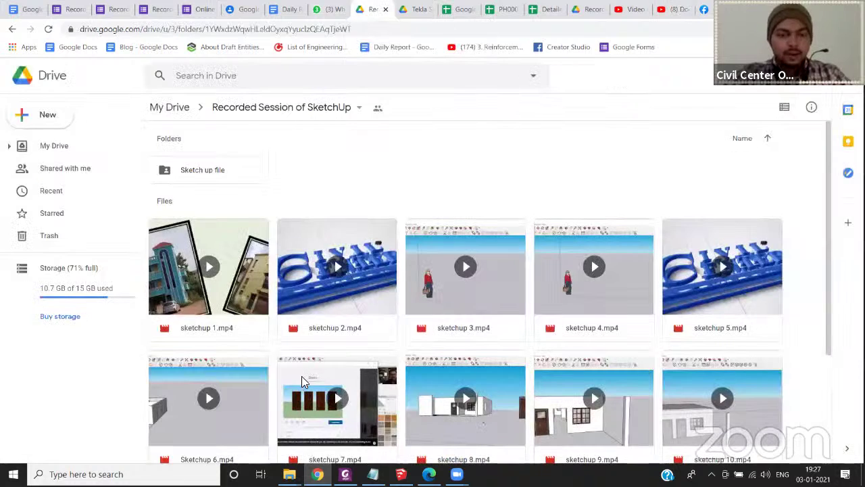
pyautogui.scroll(-2, 339, 369)
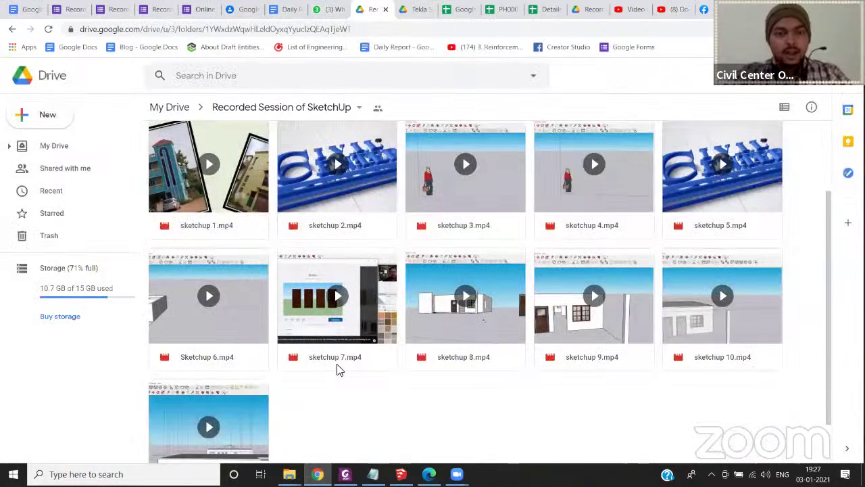
pyautogui.scroll(2, 337, 382)
pyautogui.scroll(-2, 335, 387)
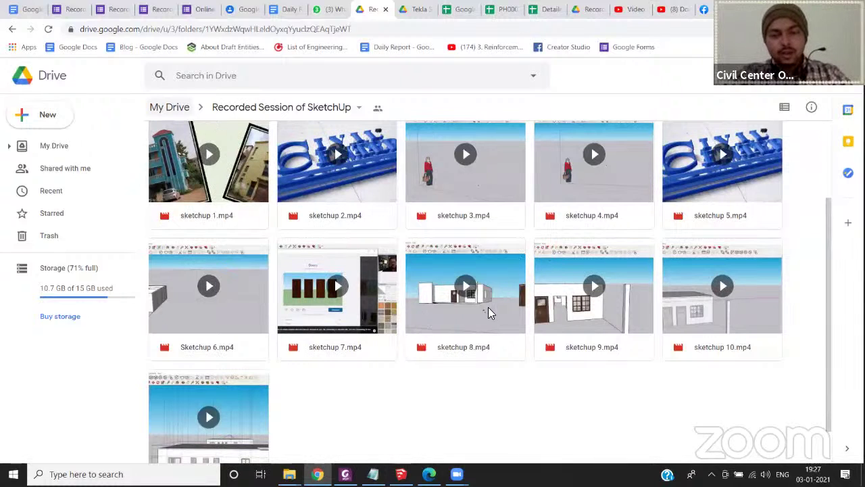
# View the videos in My Drive's "Render with Lumion" folder and return to My Drive.
pyautogui.hotkey('alt', 'Left')
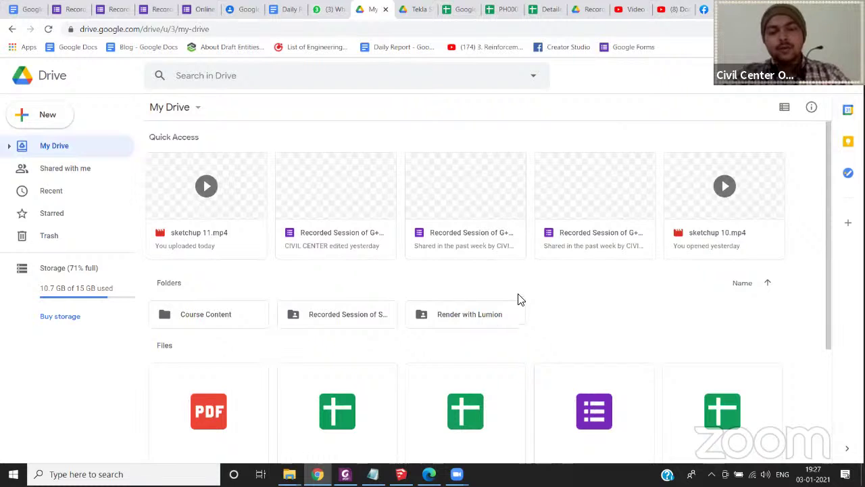
pyautogui.click(518, 303)
pyautogui.press('Return')
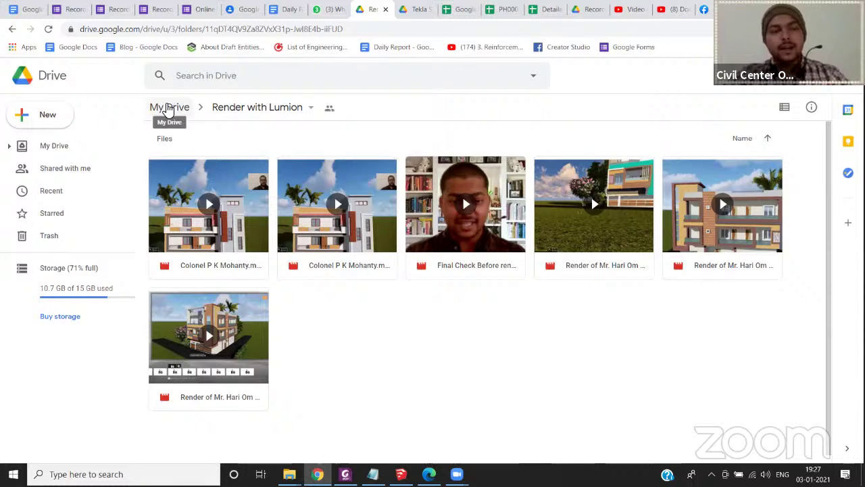
pyautogui.click(167, 108)
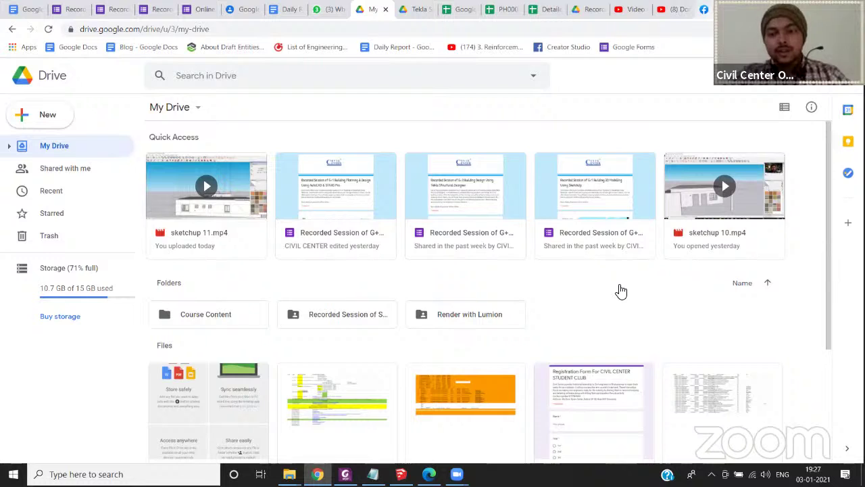
# View the Civil Center Facebook page's post advertising the G+1 Building 3D Modelling using SketchUp course.
pyautogui.scroll(-7, 731, 311)
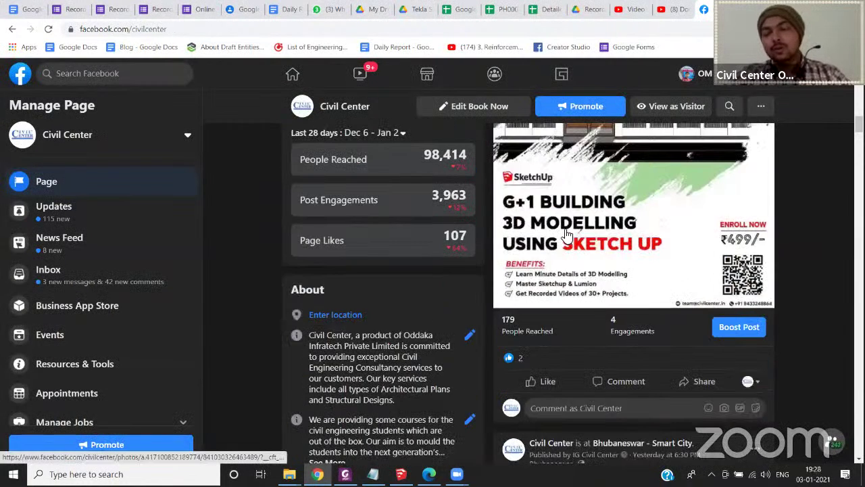
pyautogui.scroll(1, 731, 364)
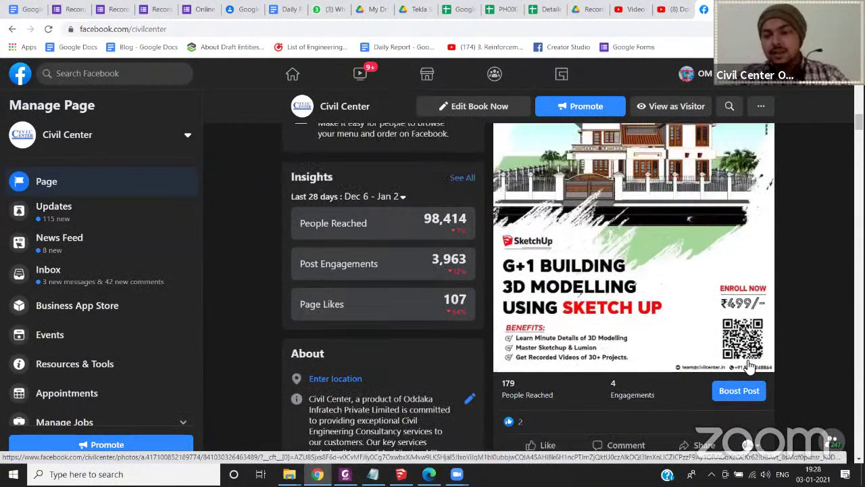
pyautogui.scroll(1, 747, 368)
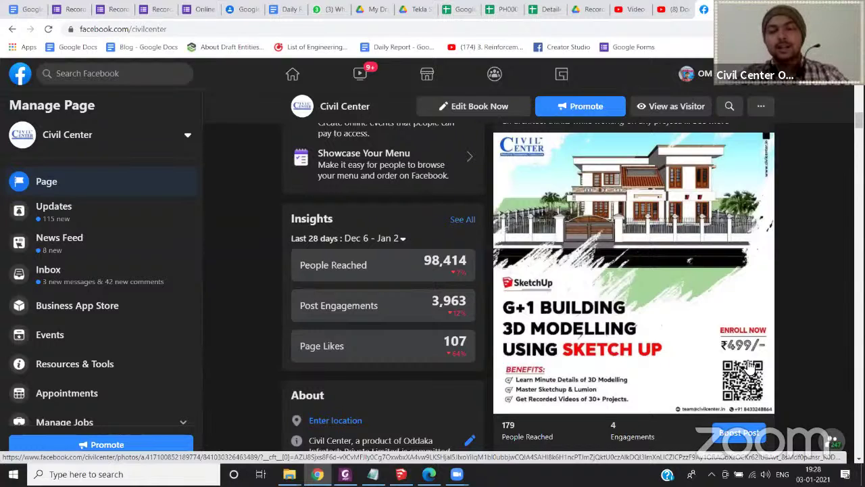
pyautogui.scroll(1, 750, 365)
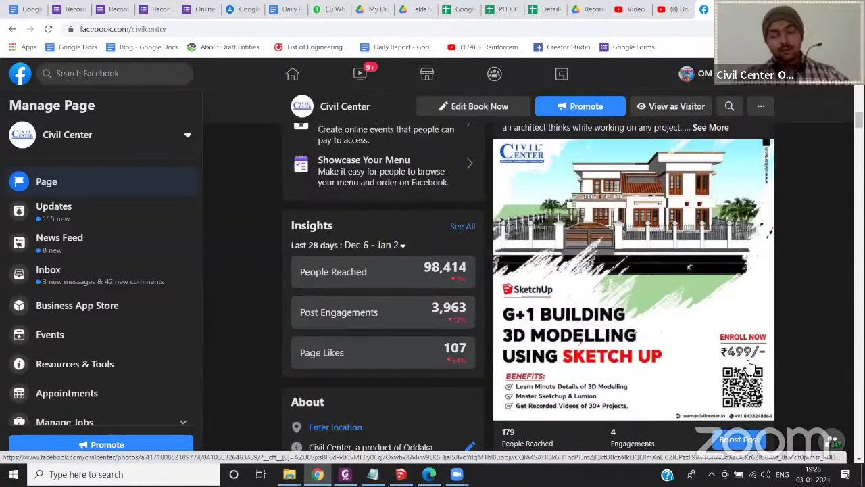